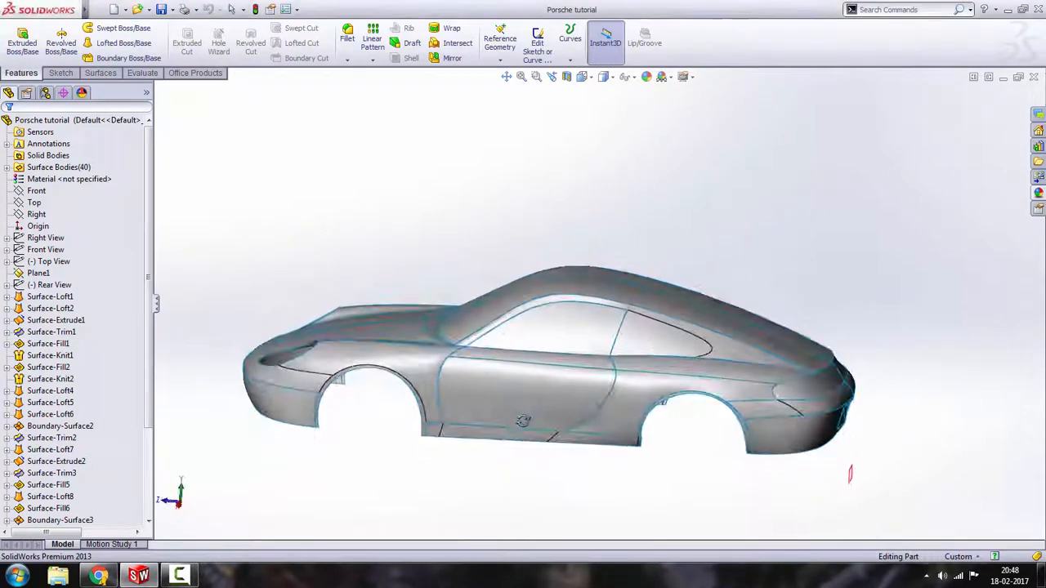
Step: Examine the Porsche body's surfaces from the side, above and rear, including the door, headlight opening and hood
scroll(578, 357, "down", 4)
scroll(596, 366, "up", 3)
middle_click_drag(600, 369, 516, 343)
scroll(497, 357, "down", 2)
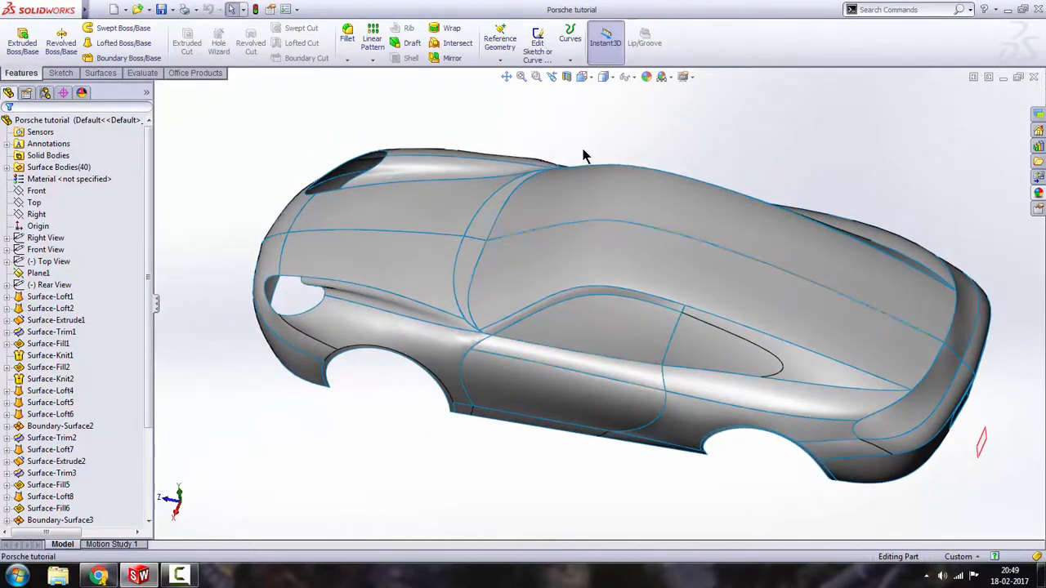
middle_click_drag(618, 425, 666, 433)
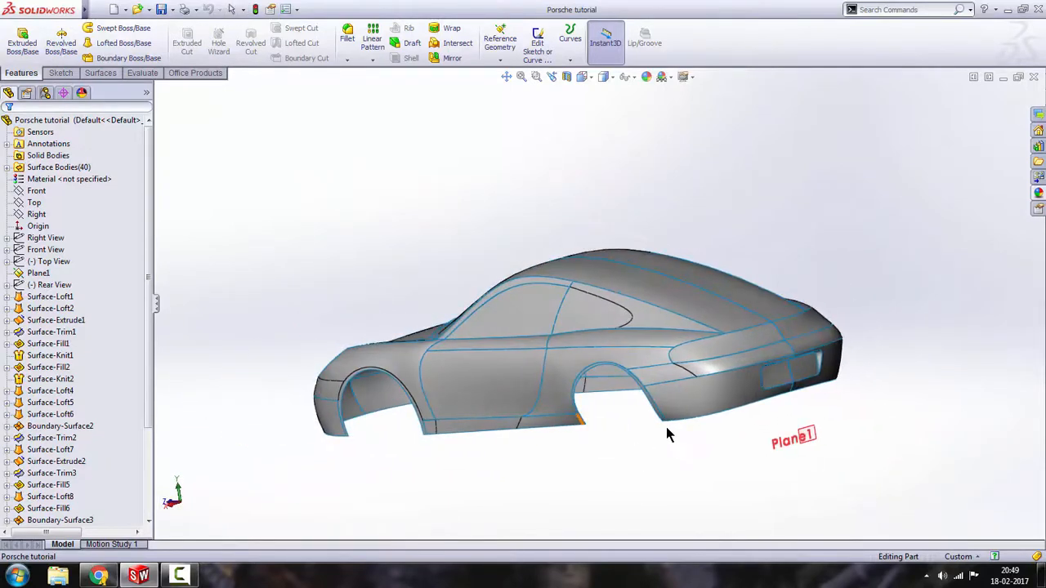
middle_click_drag(332, 386, 369, 462)
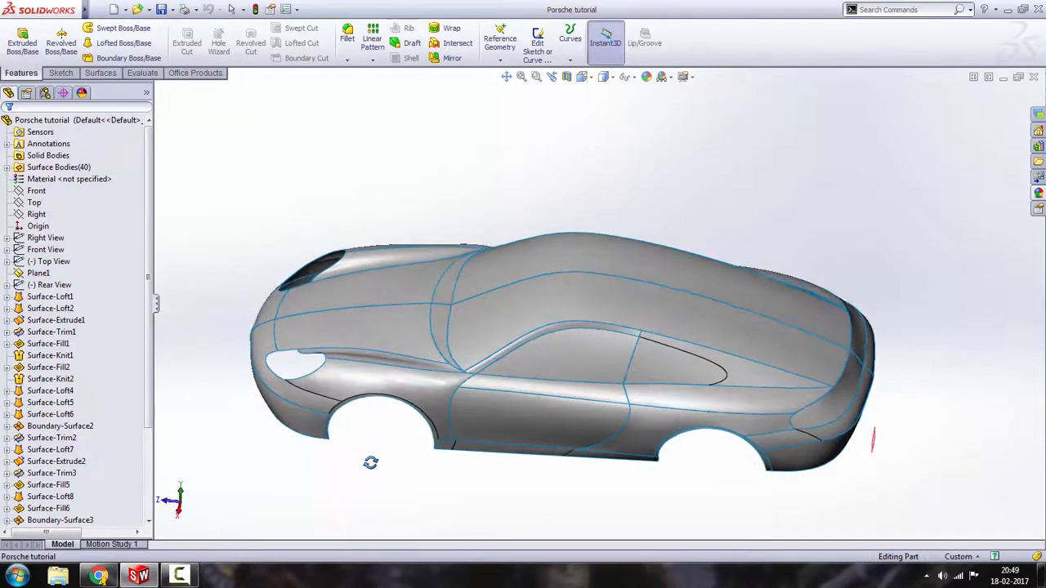
scroll(546, 352, "down", 5)
scroll(547, 353, "up", 1)
mouse_move(547, 350)
middle_mouse_down()
mouse_move(536, 420)
mouse_move(553, 366)
middle_mouse_up()
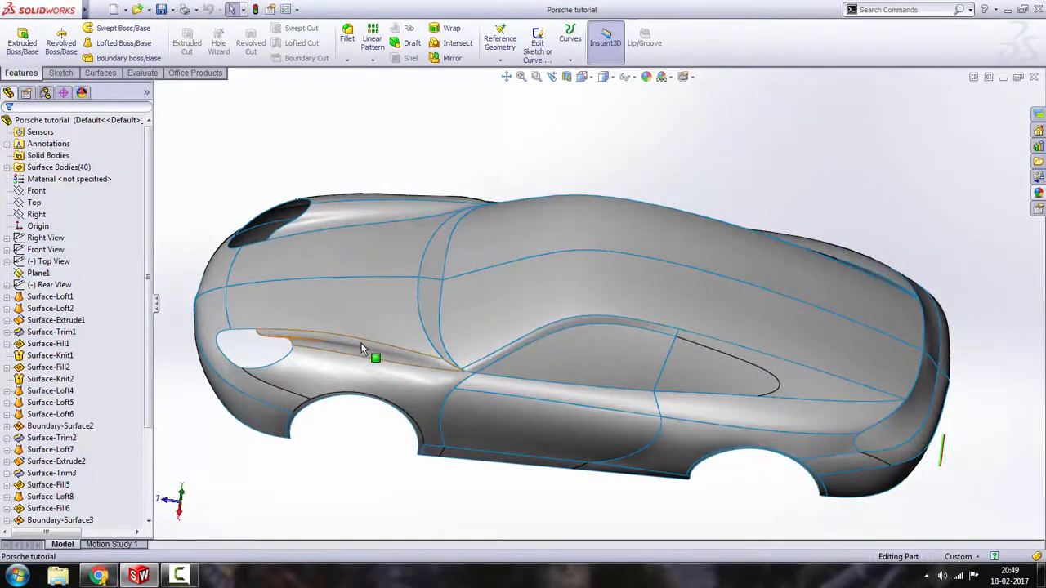
scroll(362, 346, "up", 2)
scroll(570, 313, "down", 1)
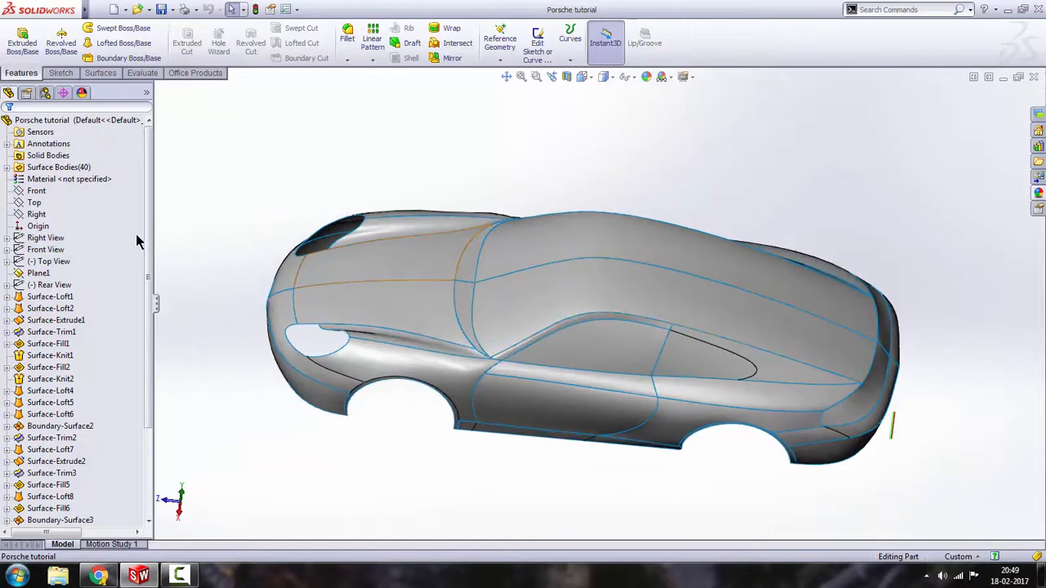
Step: Show the hidden Right View, Top View and Front View blueprint sketches
right_click(40, 239)
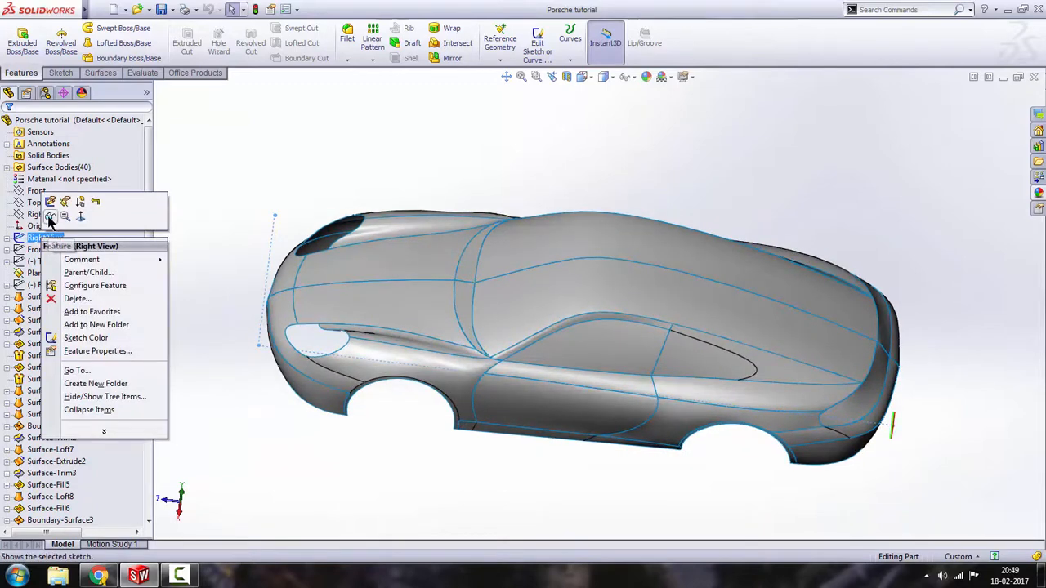
left_click(49, 218)
left_click(39, 273)
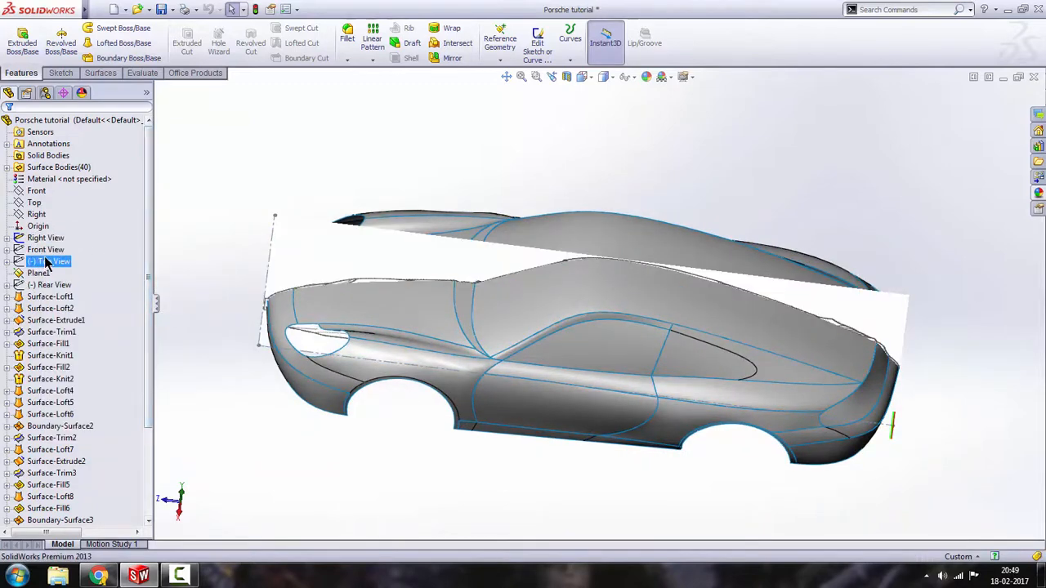
right_click(46, 261)
left_click(57, 234)
right_click(46, 253)
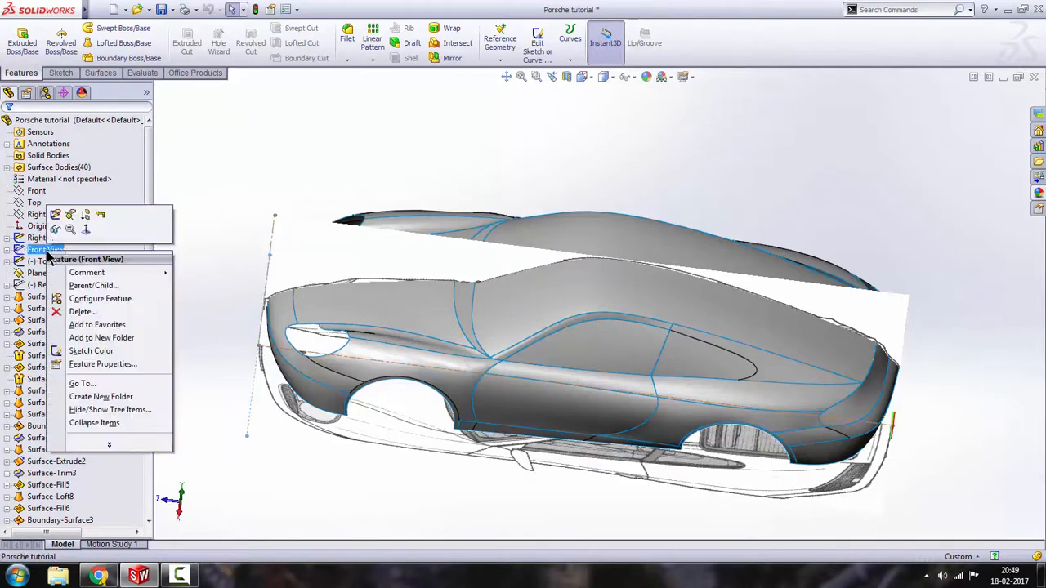
left_click(54, 234)
Step: Start a sketch on the Top plane, view it straight on, and set the model's display style to wireframe
scroll(313, 413, "up", 1)
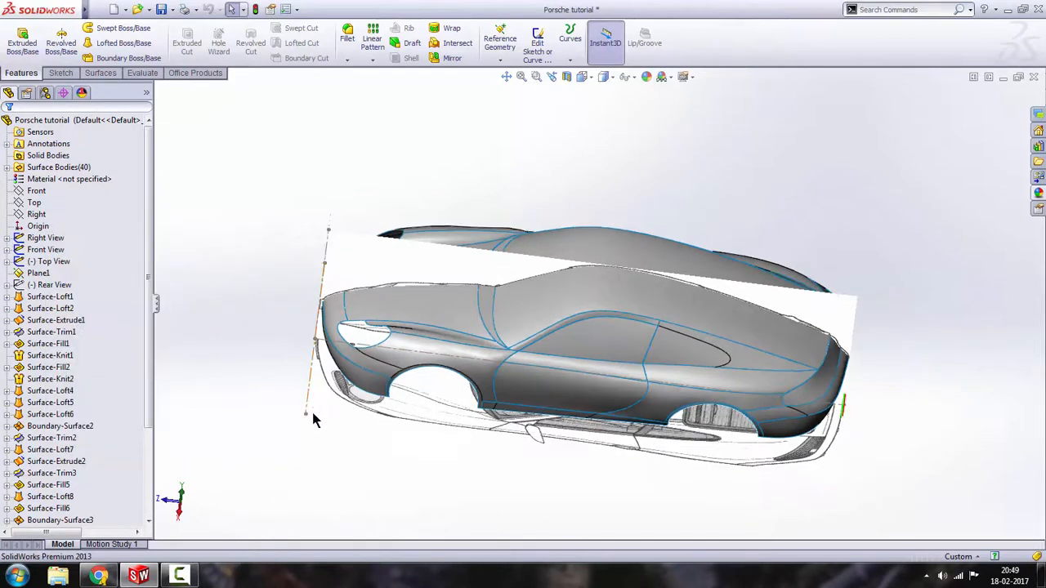
middle_click_drag(332, 443, 556, 455)
scroll(531, 408, "down", 5)
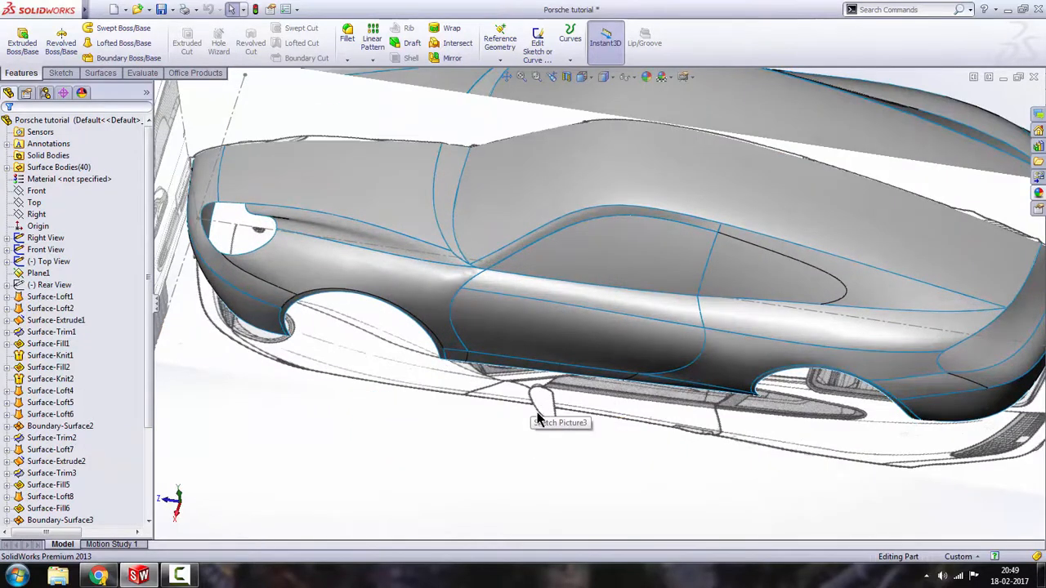
scroll(540, 412, "up", 3)
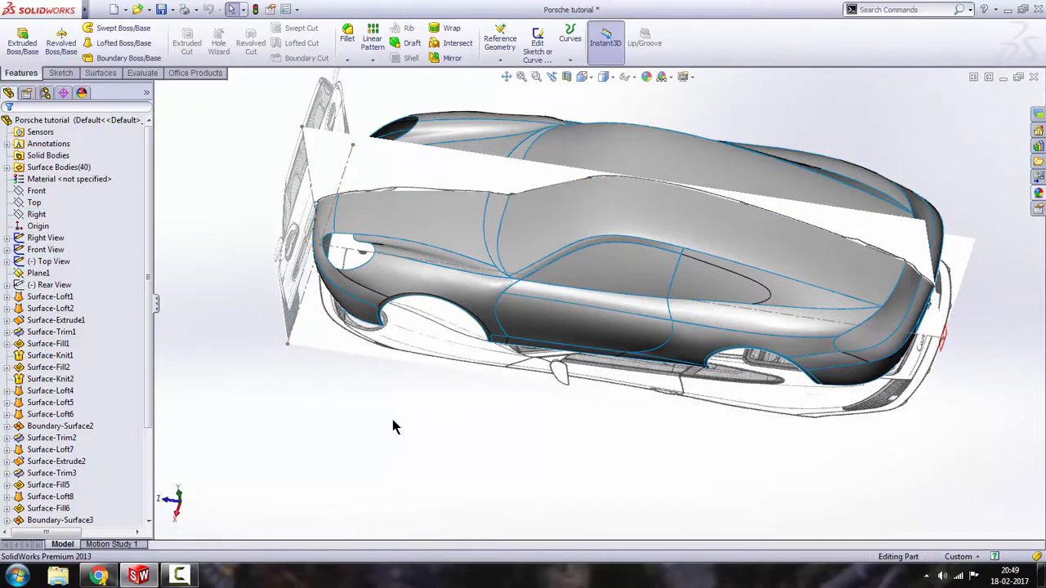
scroll(571, 321, "down", 2)
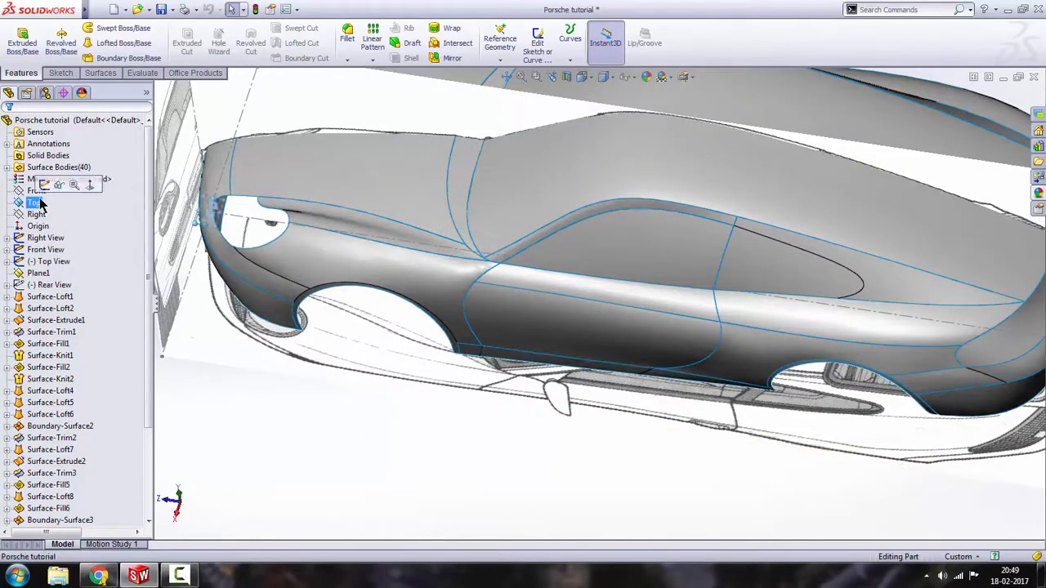
left_click(46, 186)
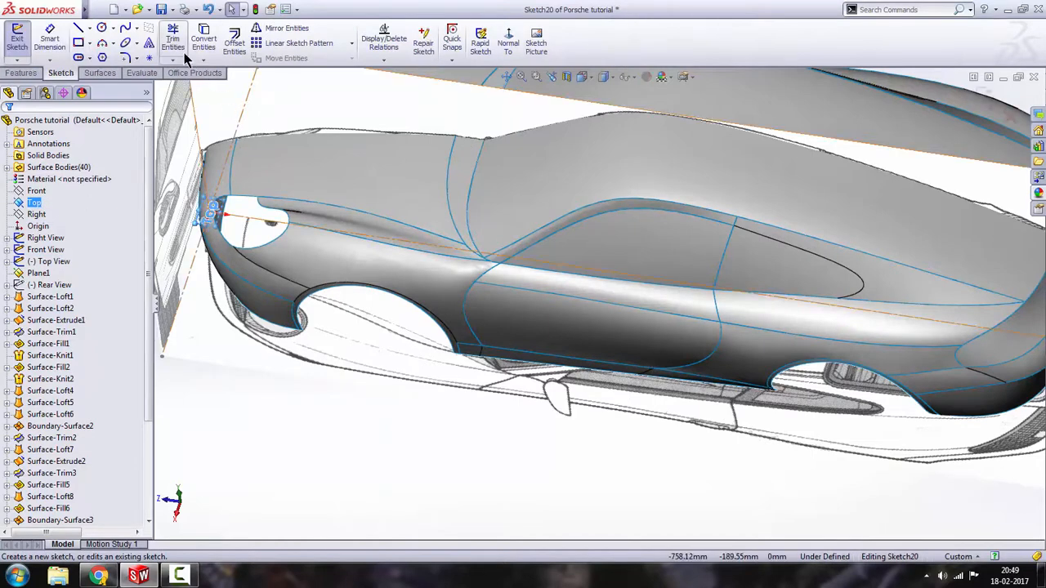
left_click(509, 42)
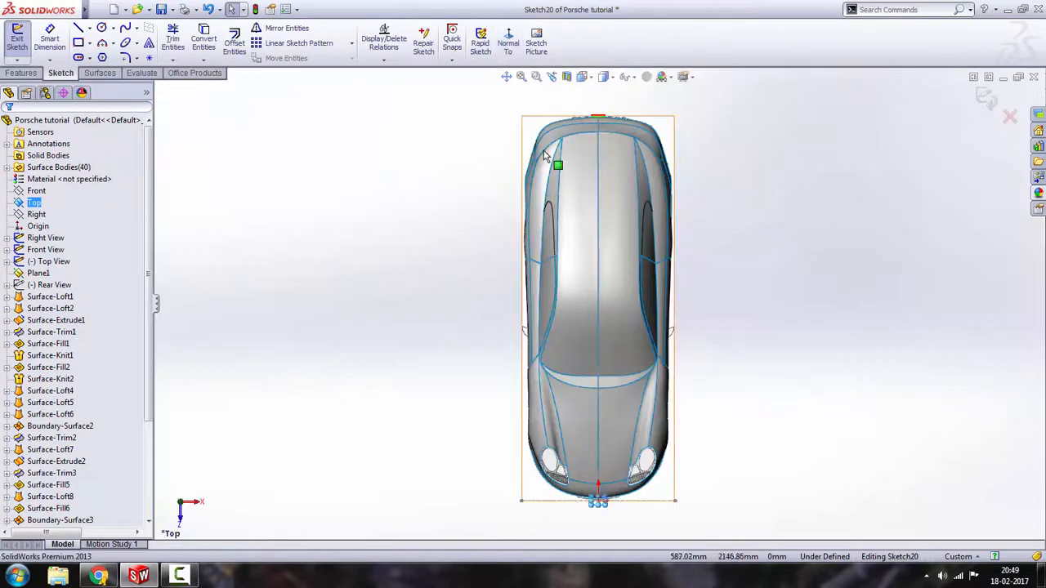
left_click(609, 78)
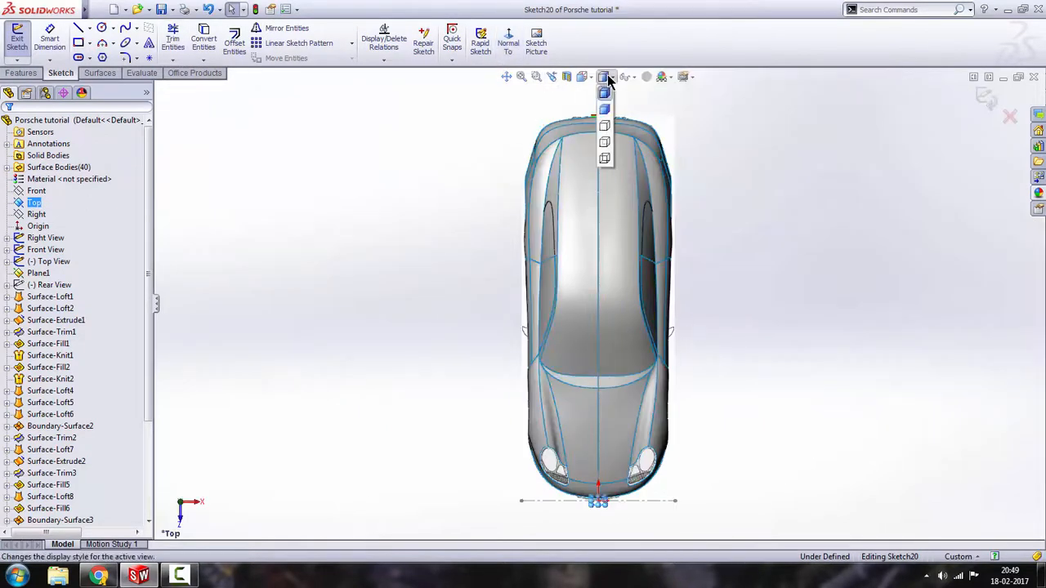
left_click(606, 160)
Step: Draw a straight two-point spline just behind the driver-side mirror's rear edge, from about (690, 1954) mm to (872, 2026) mm
scroll(692, 326, "down", 5)
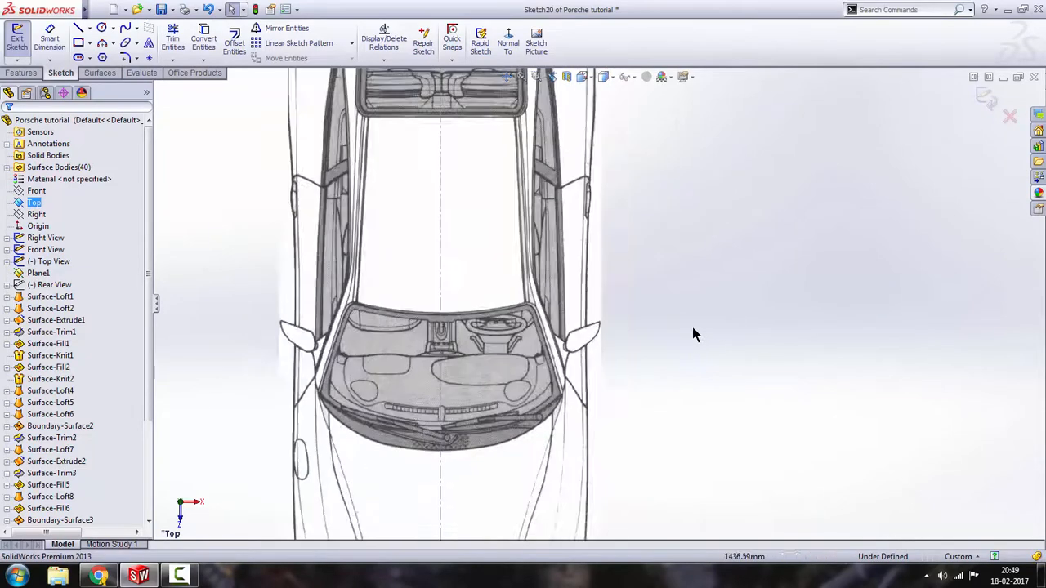
scroll(531, 323, "down", 3)
scroll(548, 331, "down", 2)
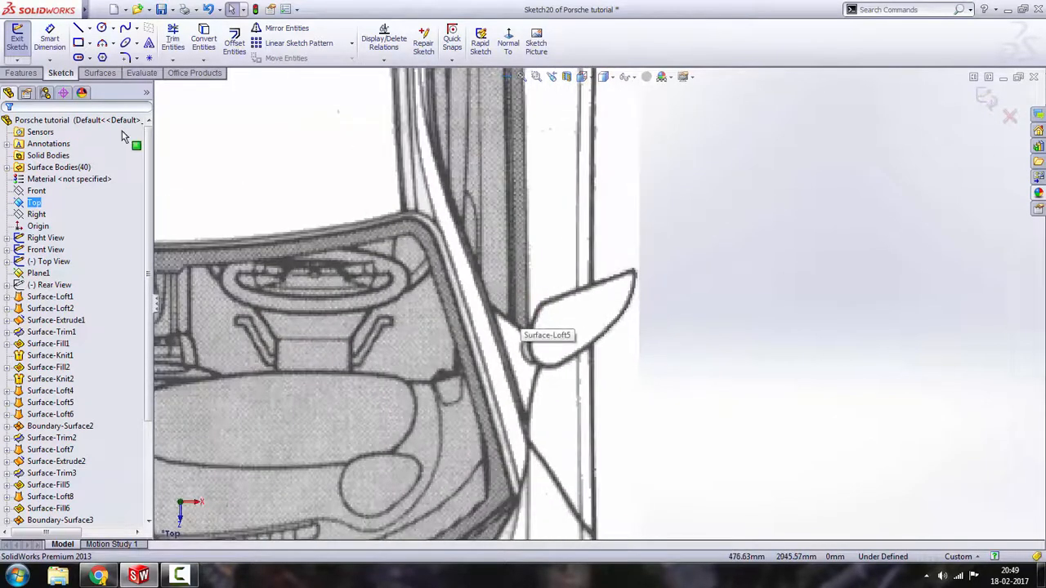
left_click(124, 29)
scroll(635, 330, "down", 6)
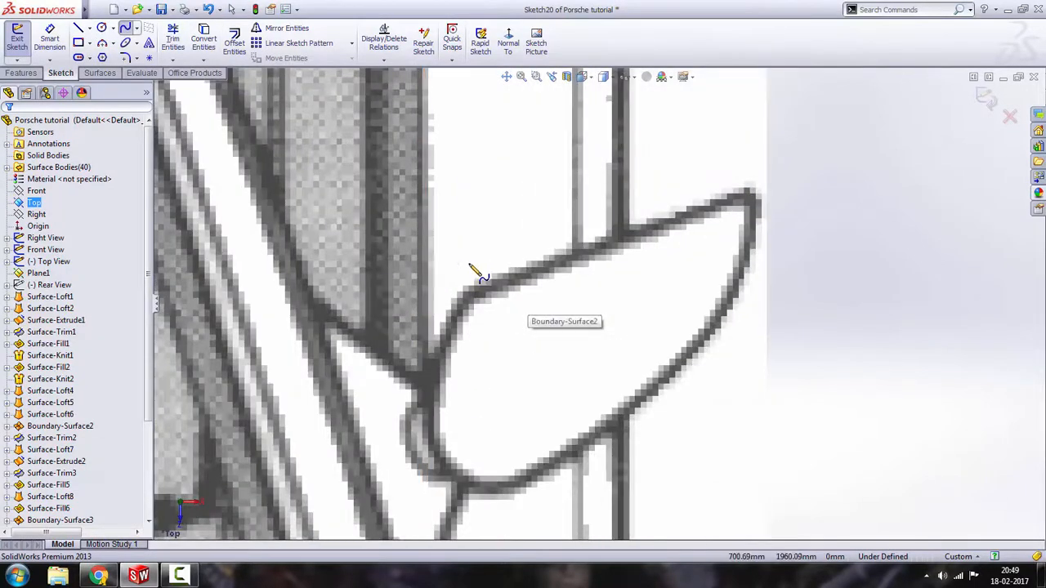
left_click(458, 263)
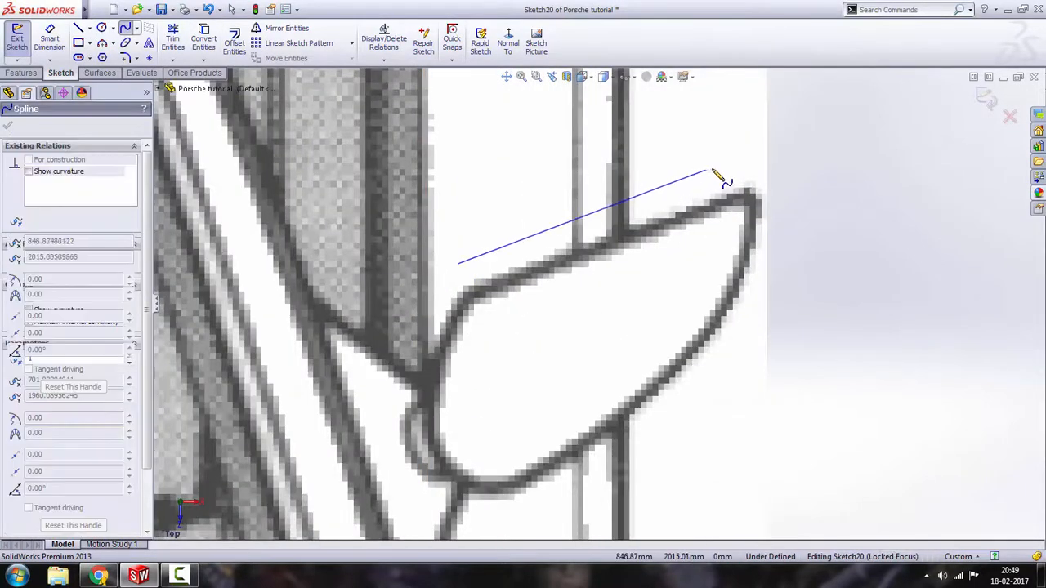
left_click(754, 152)
key("Escape")
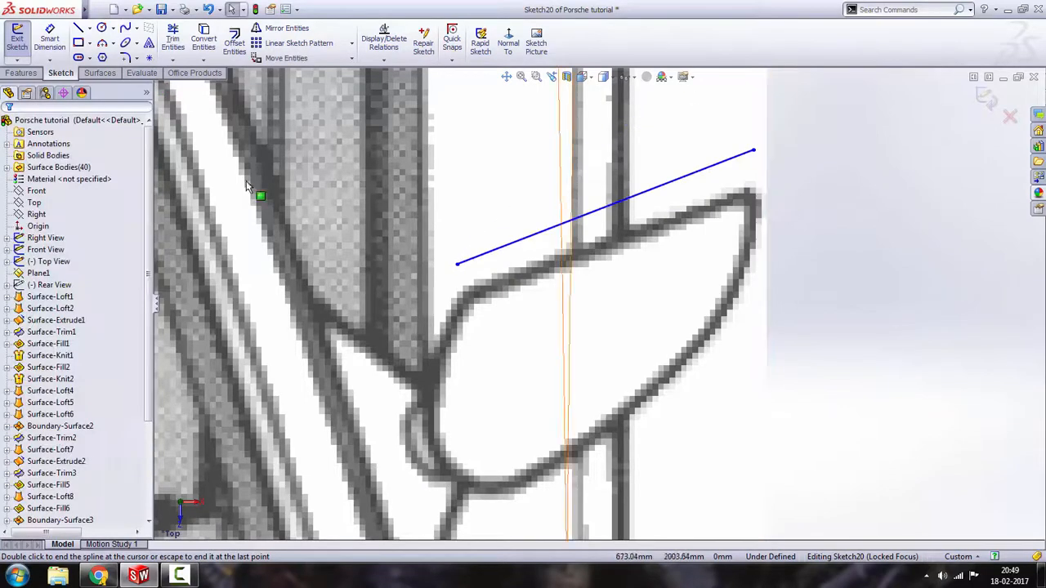
left_click_drag(457, 265, 439, 275)
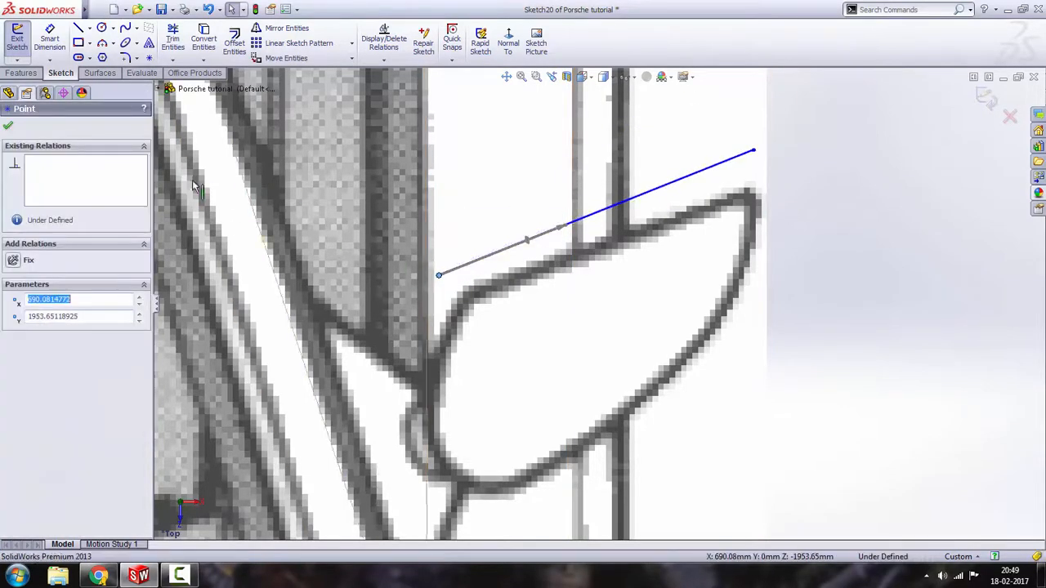
Step: Draw a second two-point spline from the first spline's outer end and attach its free end to the first spline's inner end
left_click(127, 29)
left_click(753, 152)
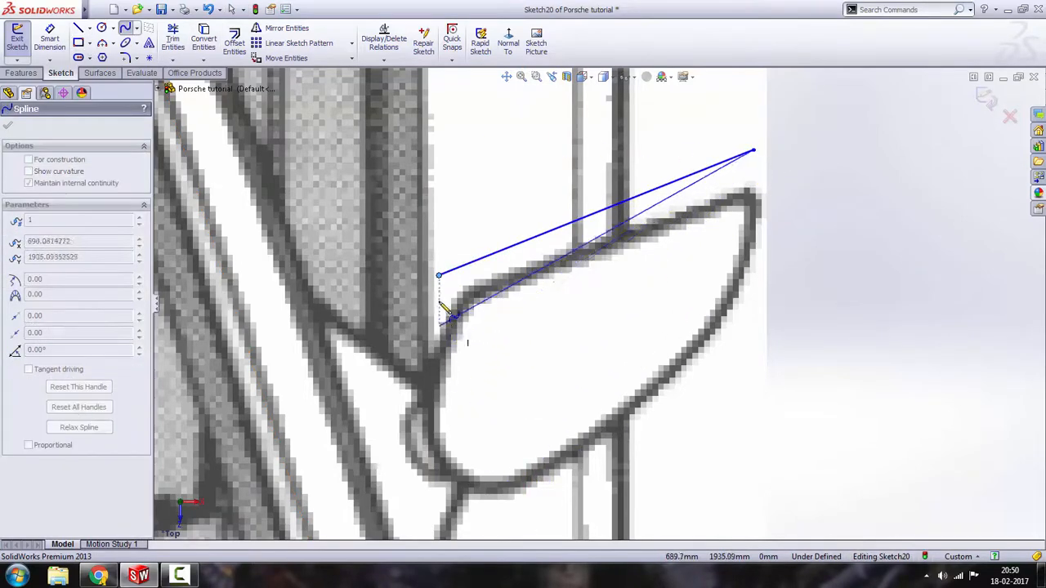
left_click(509, 380)
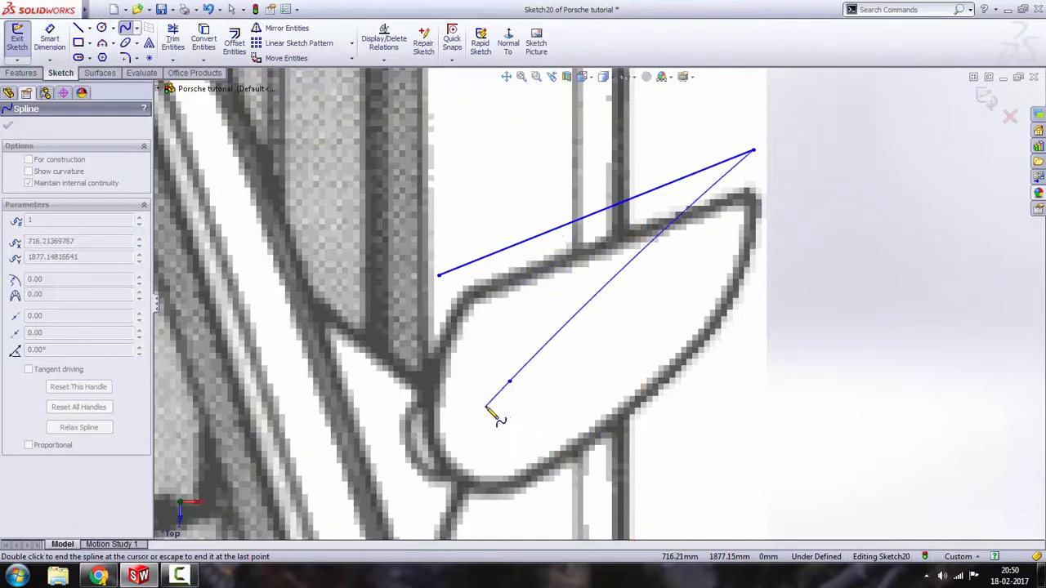
double_click(509, 382)
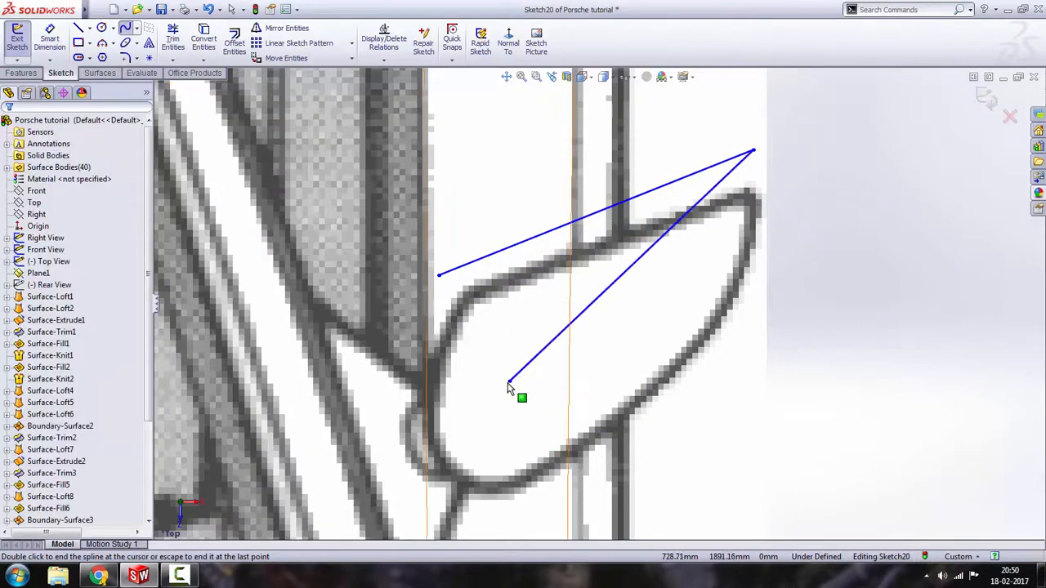
left_click(595, 307)
left_click_drag(612, 291, 645, 421)
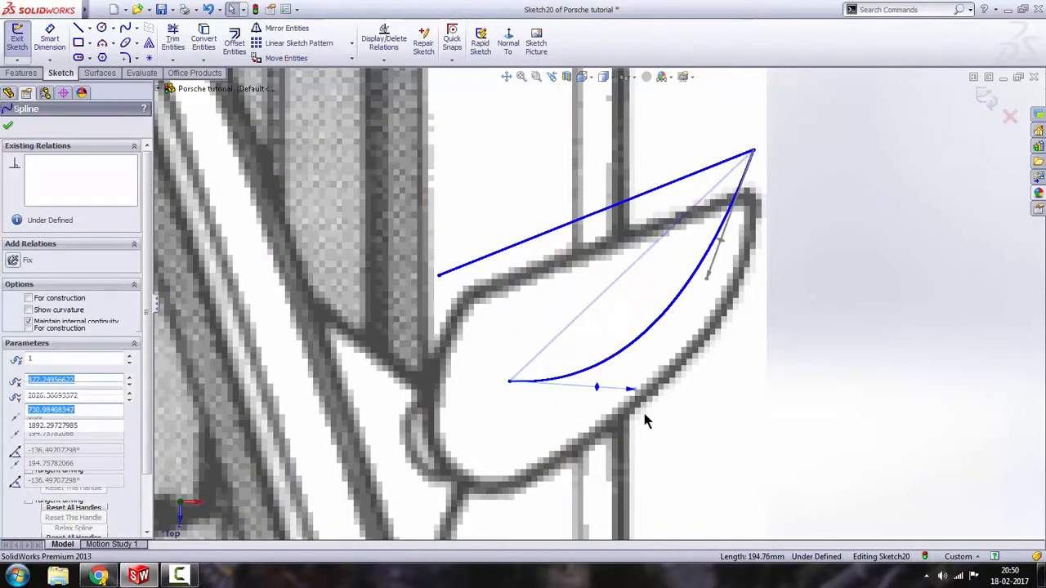
left_click_drag(504, 369, 438, 276)
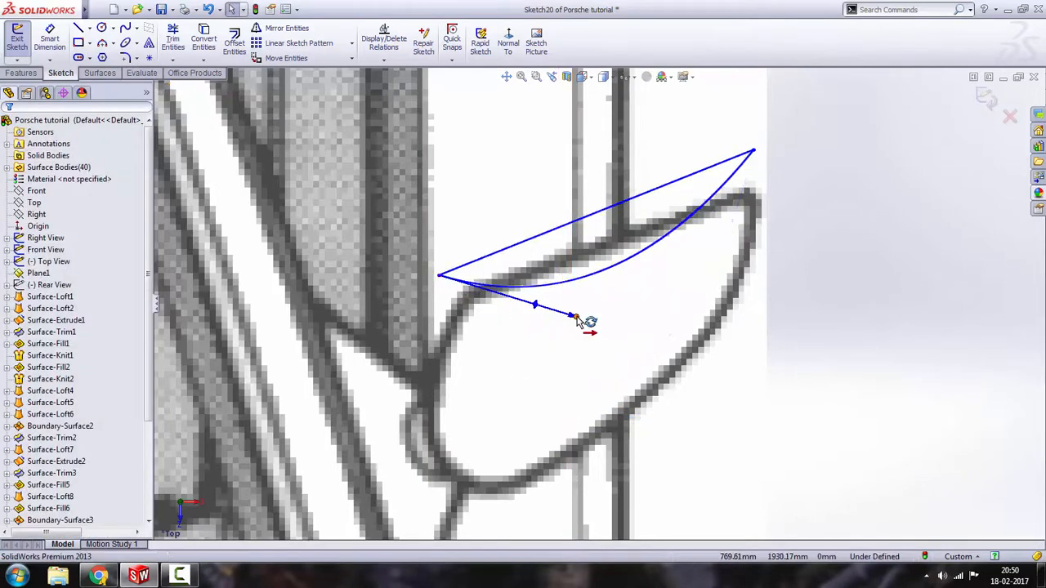
Step: Bulge the second spline around the mirror's front outline by stretching and angling the tangent handles at both ends
left_click_drag(578, 320, 406, 465)
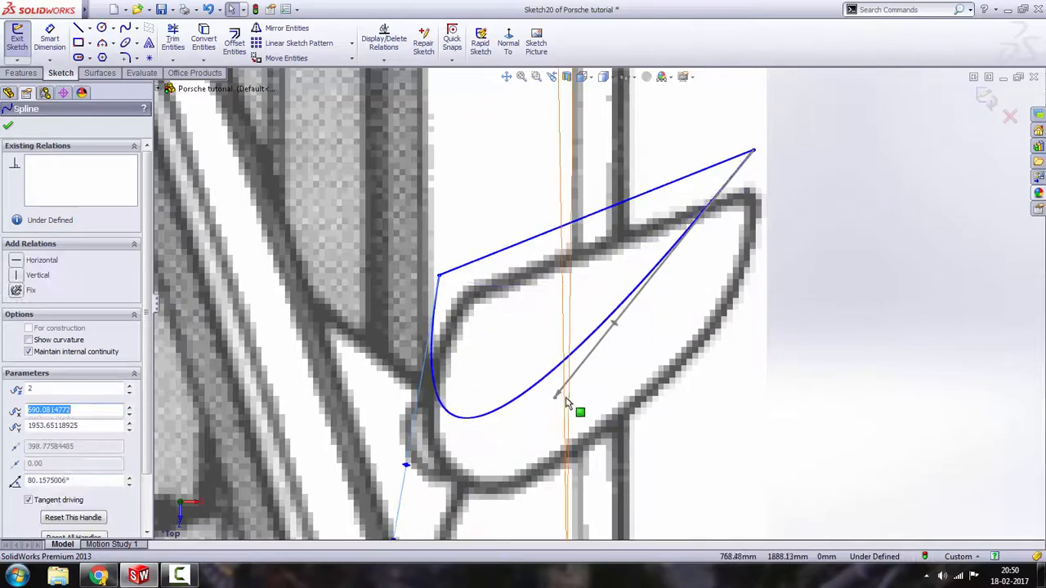
mouse_move(568, 403)
left_mouse_down()
mouse_move(727, 533)
mouse_move(806, 518)
left_mouse_up()
scroll(536, 499, "up", 1)
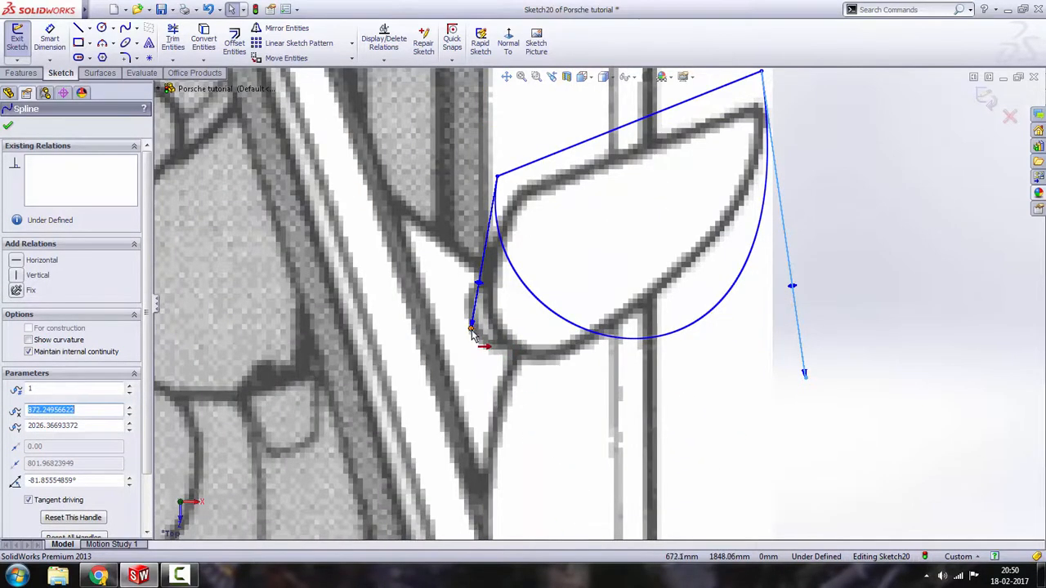
left_click_drag(471, 331, 390, 416)
left_click_drag(803, 377, 833, 388)
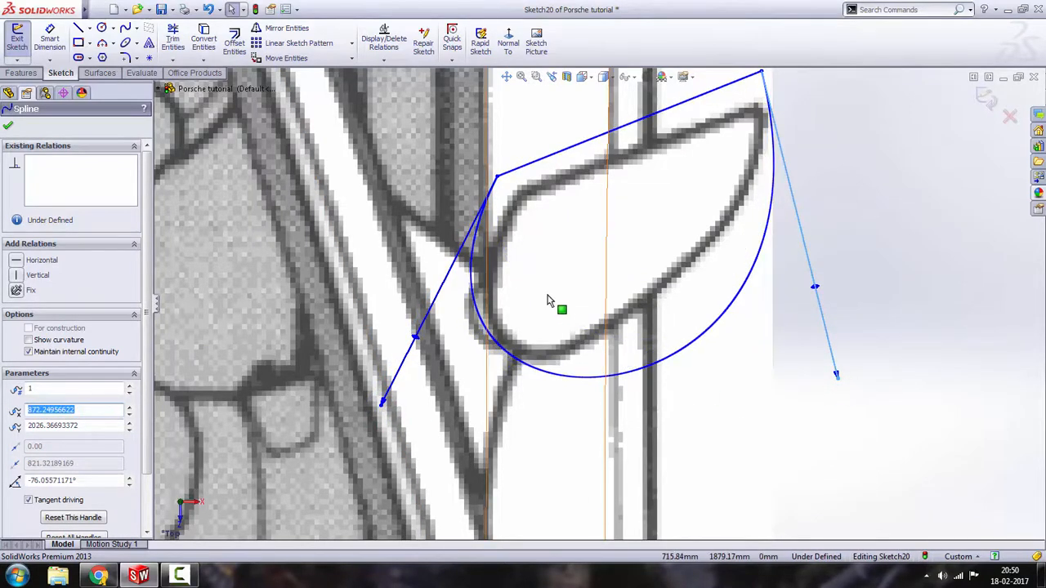
scroll(665, 275, "up", 4)
left_click(746, 233)
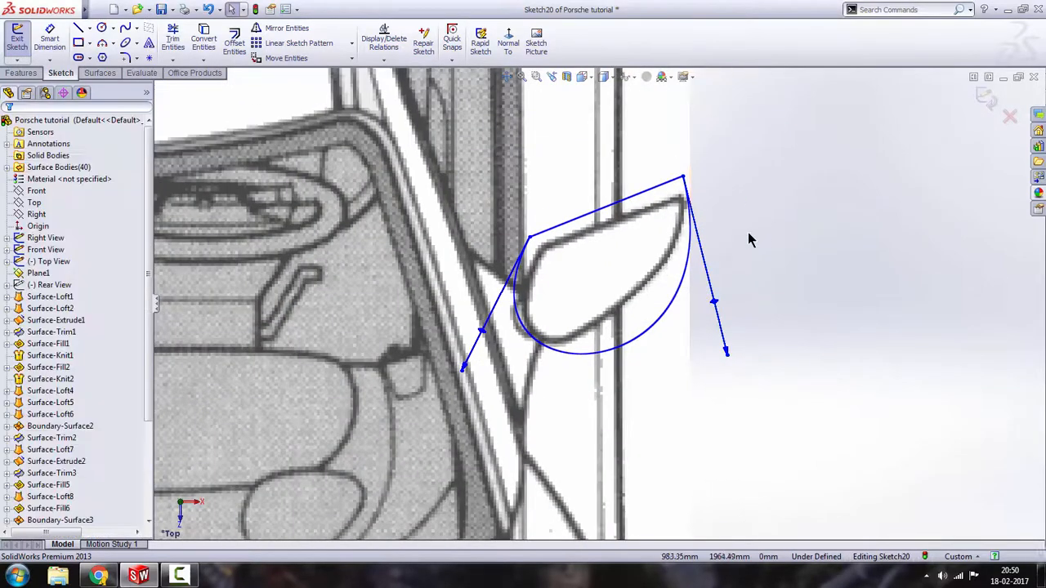
scroll(703, 245, "down", 5)
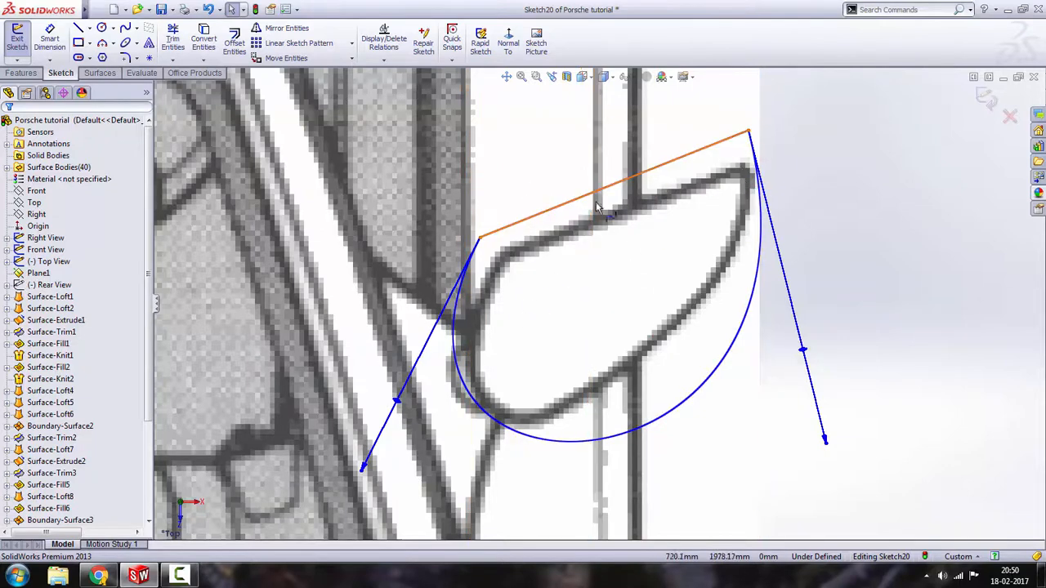
scroll(597, 298, "up", 2)
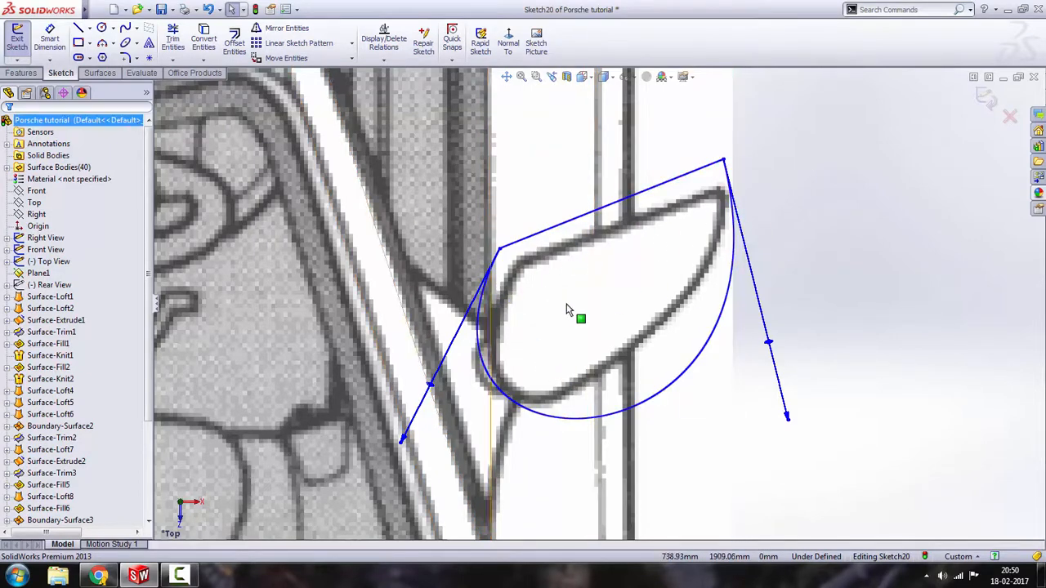
scroll(572, 304, "up", 1)
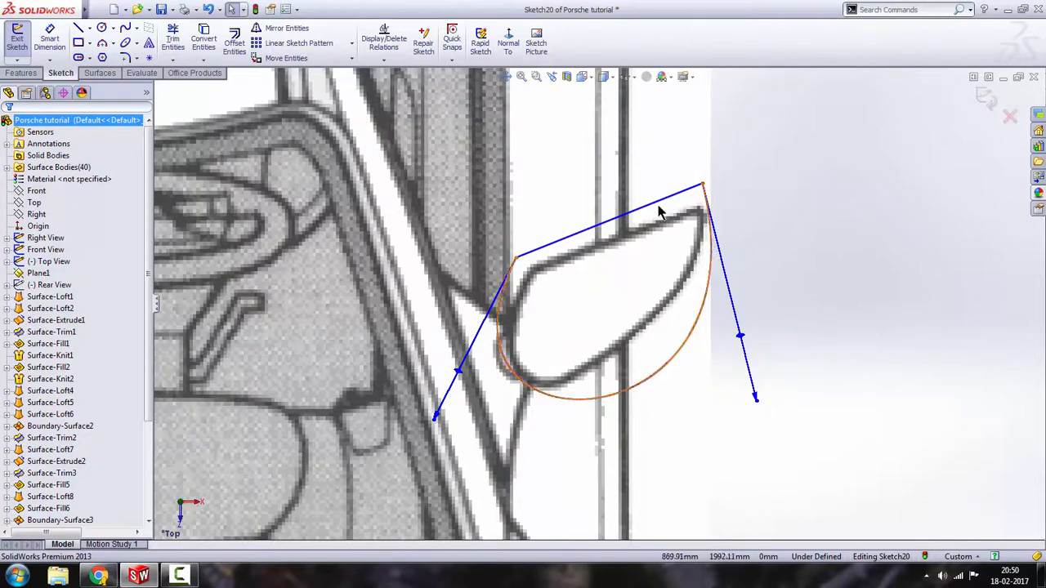
left_click(77, 44)
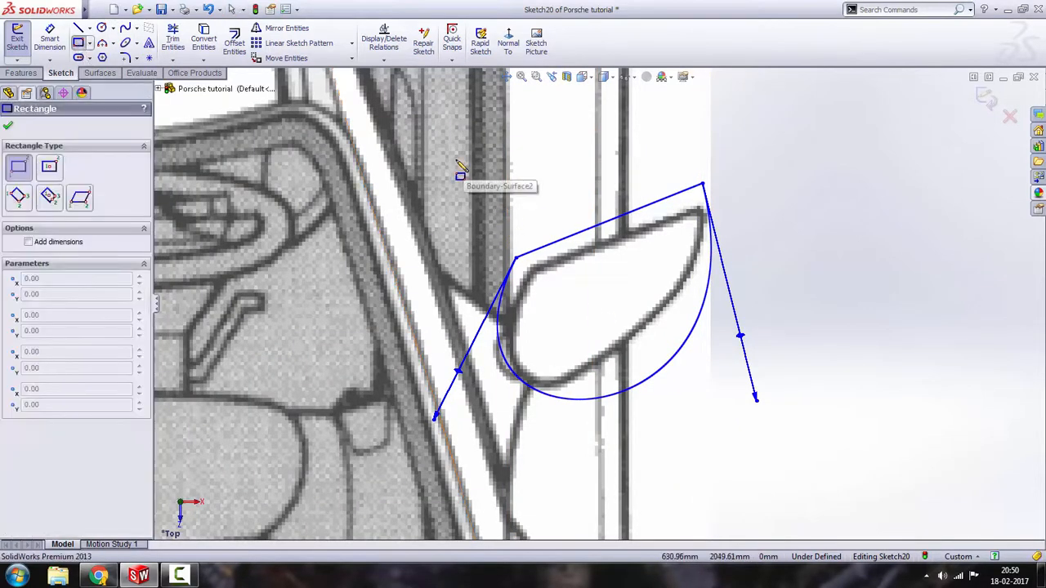
left_click(437, 140)
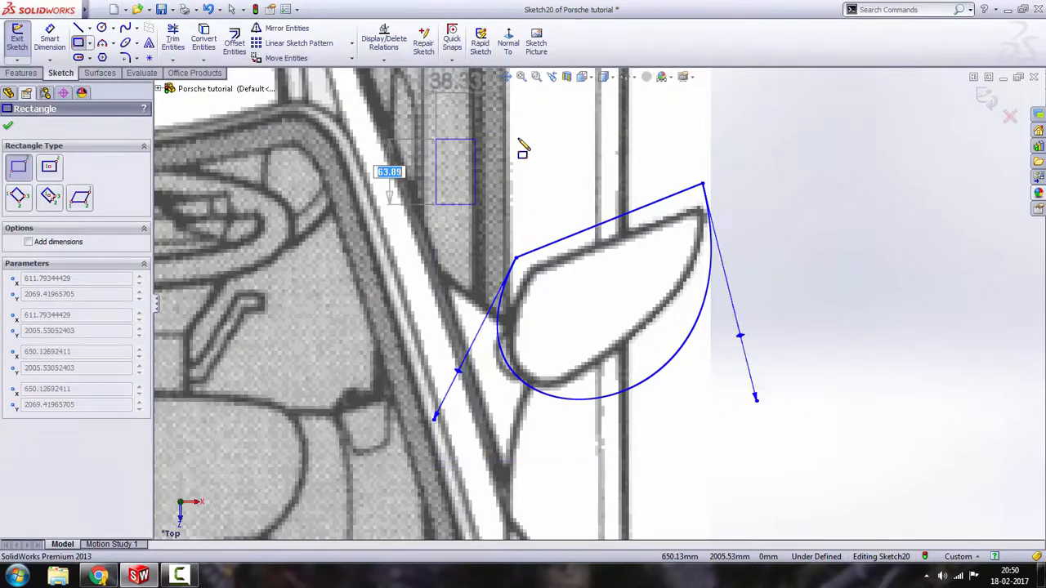
key("Escape")
Step: Close the mirror profile sketch and switch to the right side view of the car
key("z")
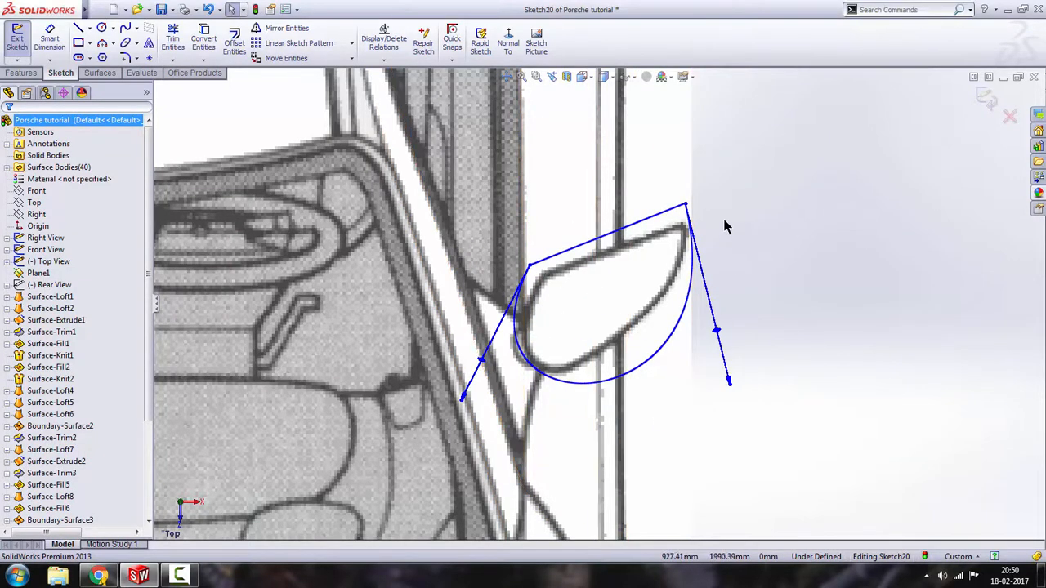
left_click(989, 101)
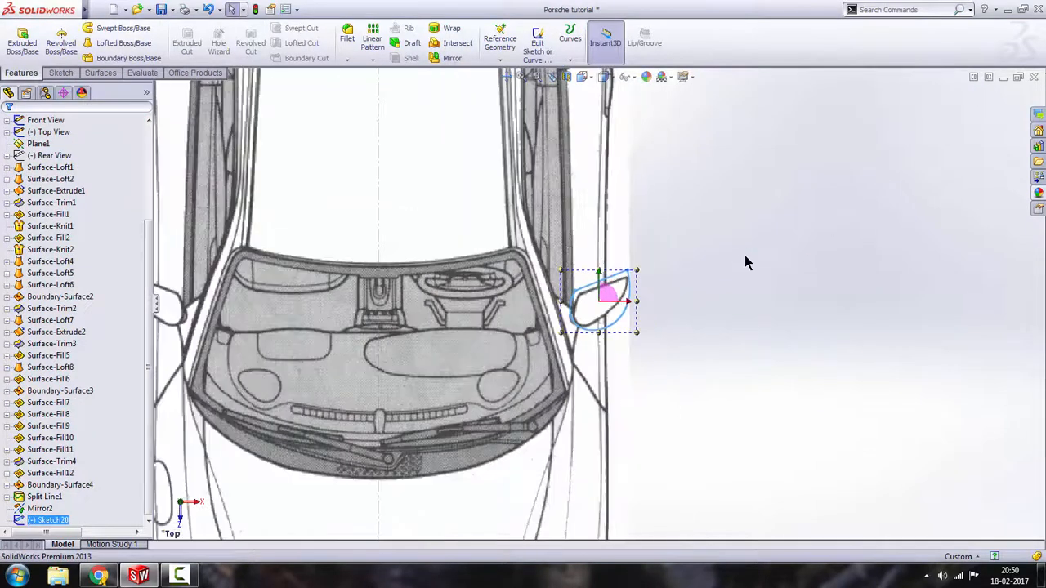
scroll(744, 255, "up", 2)
key("space")
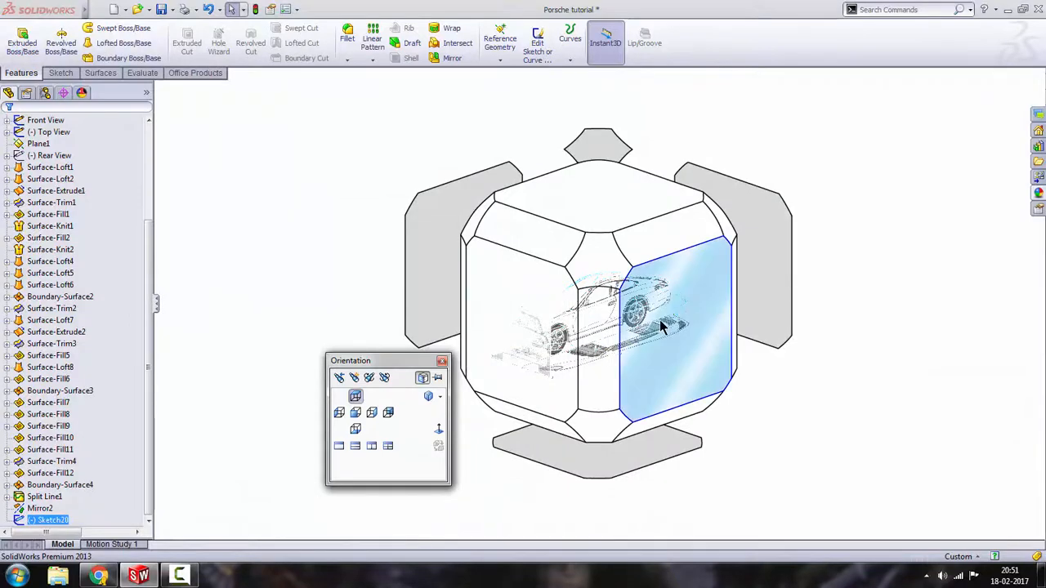
left_click(675, 304)
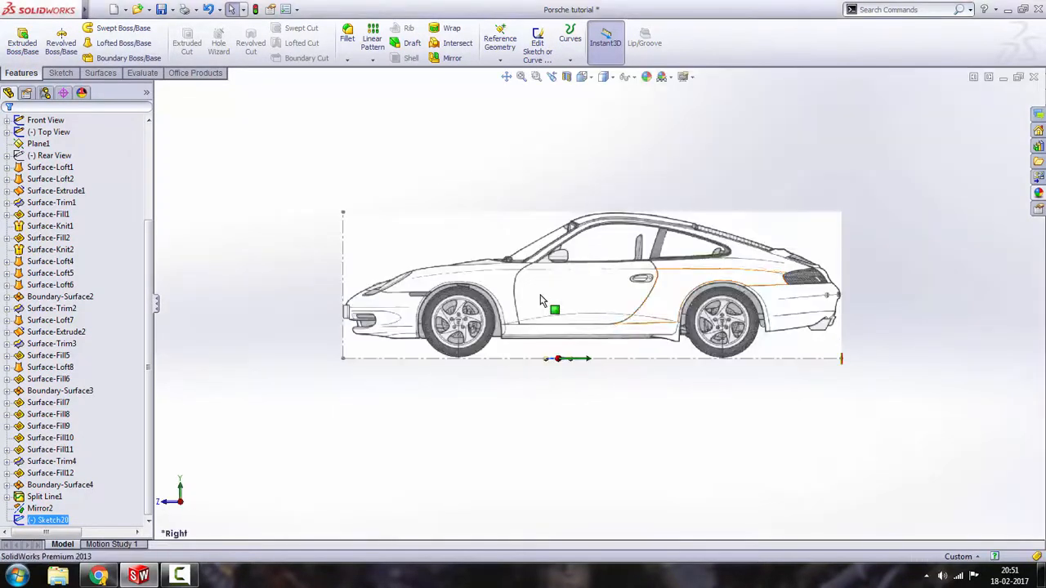
Step: Begin a boss extrude of the mirror profile with an offset start condition, raising the offset to 840 mm to reach the blueprint's mirror
left_click(22, 47)
scroll(581, 388, "down", 3)
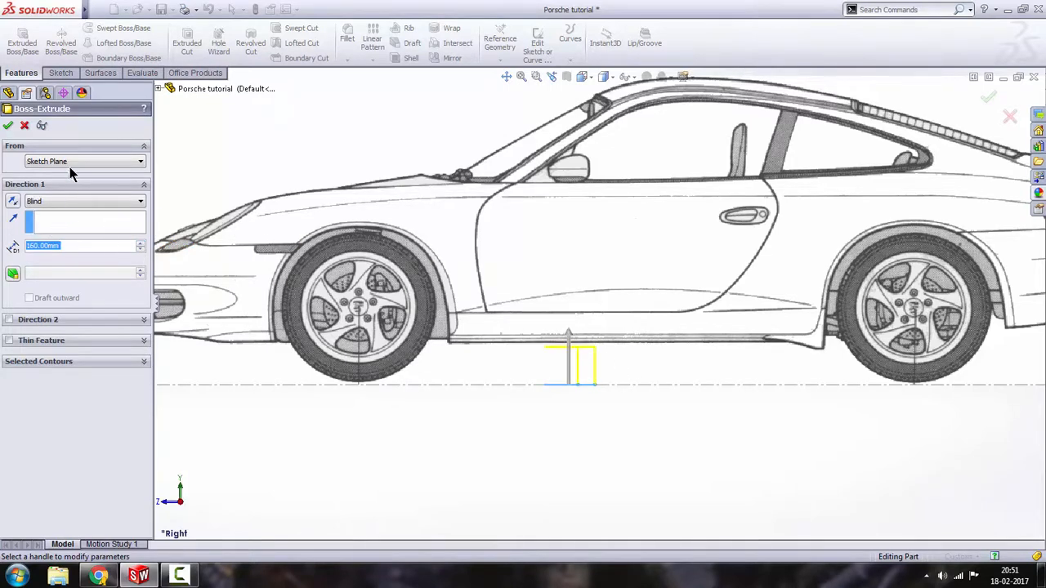
left_click(67, 193)
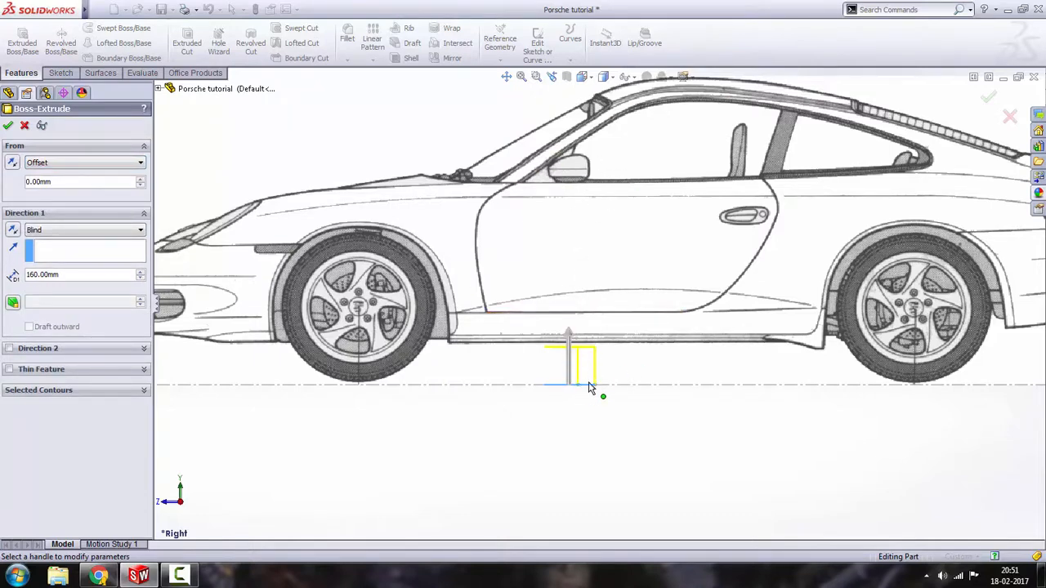
left_click(141, 179)
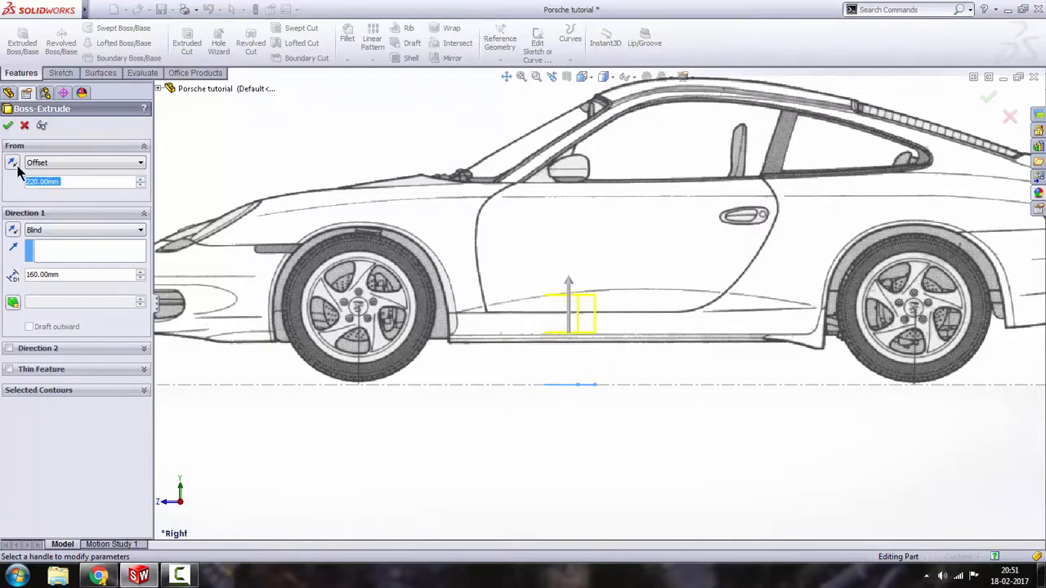
left_click(141, 180)
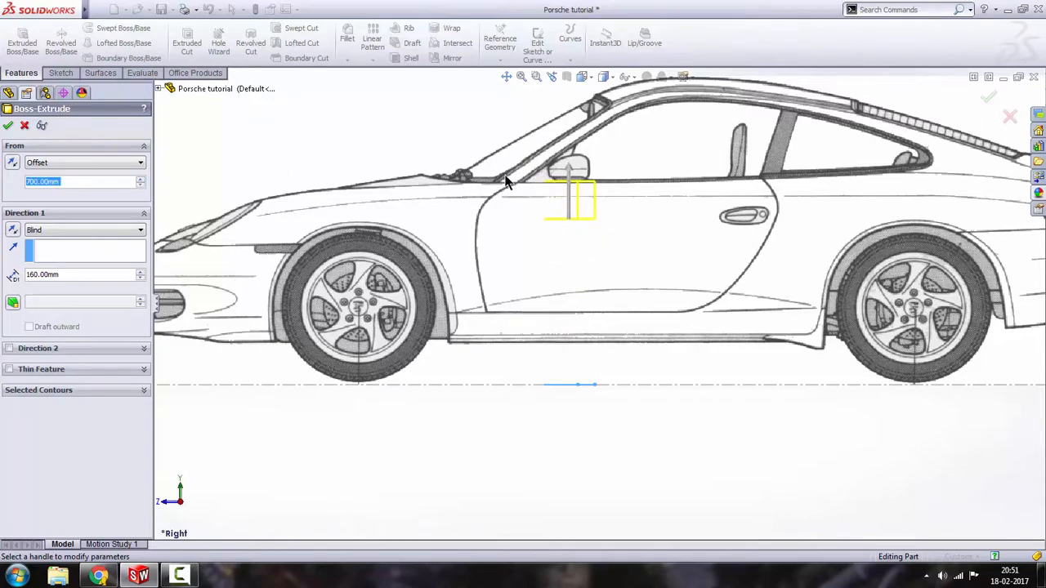
scroll(526, 156, "down", 6)
left_click(141, 180)
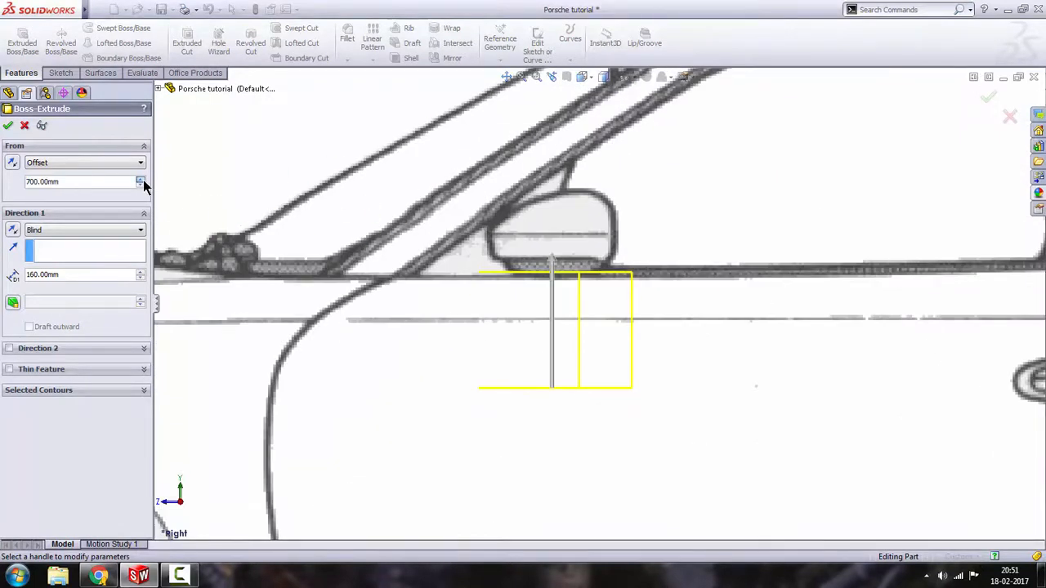
left_click(141, 181)
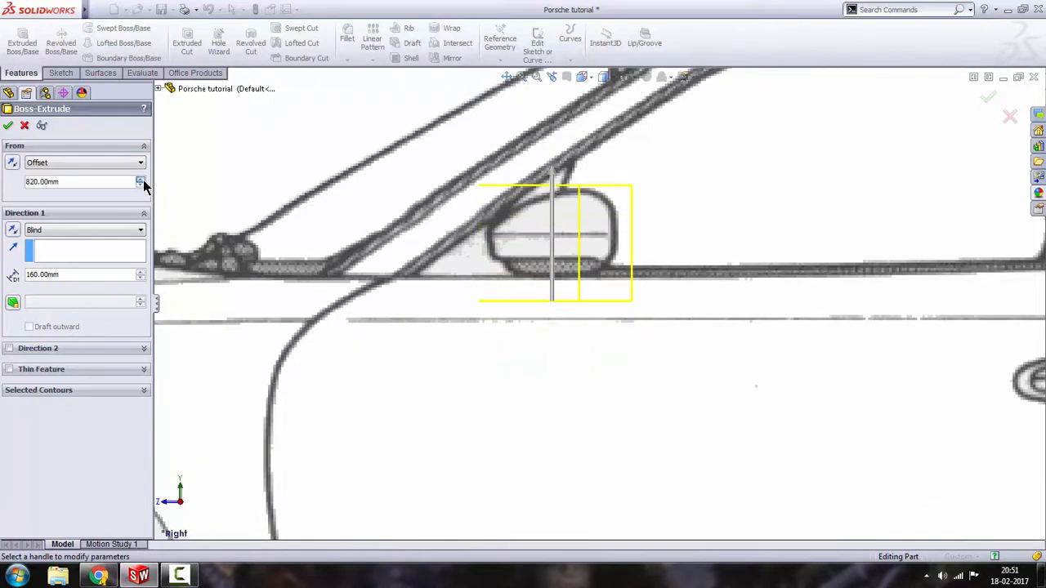
Step: Set the extrusion depth to 180 mm and the start offset to 830 mm, and create the mirror block
left_click(141, 274)
left_click(140, 273)
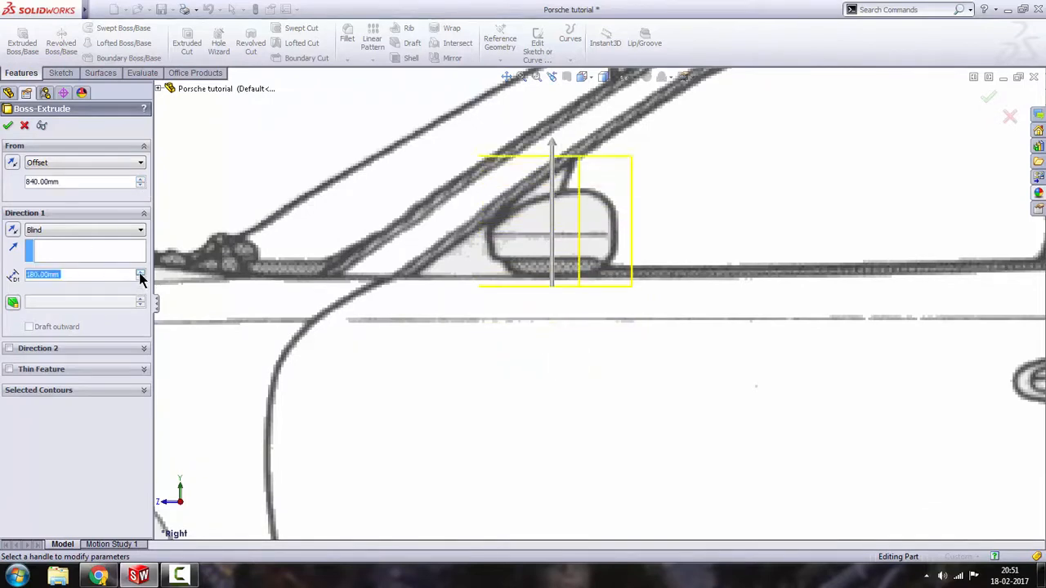
left_click(140, 186)
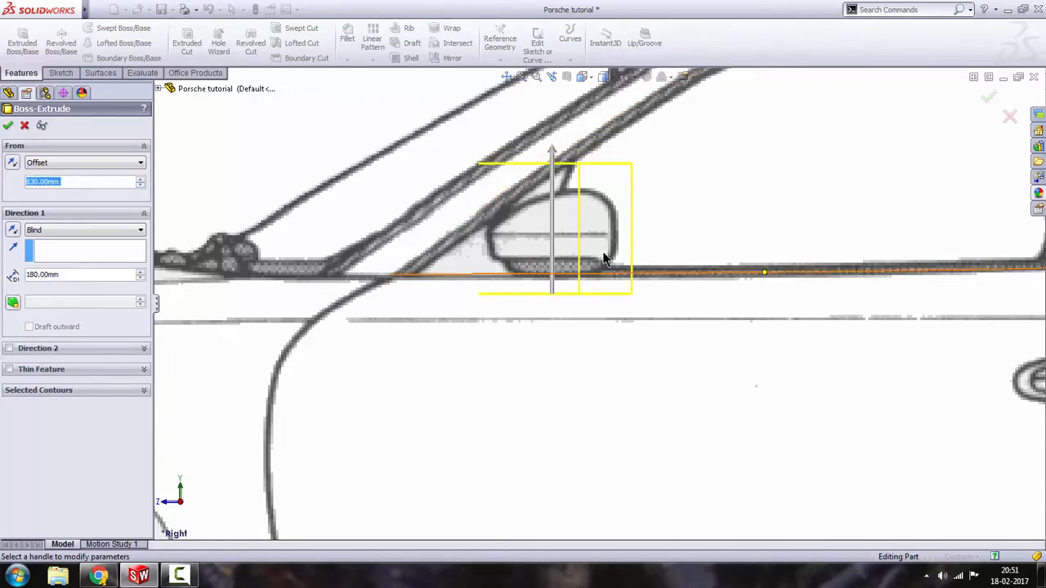
left_click(7, 125)
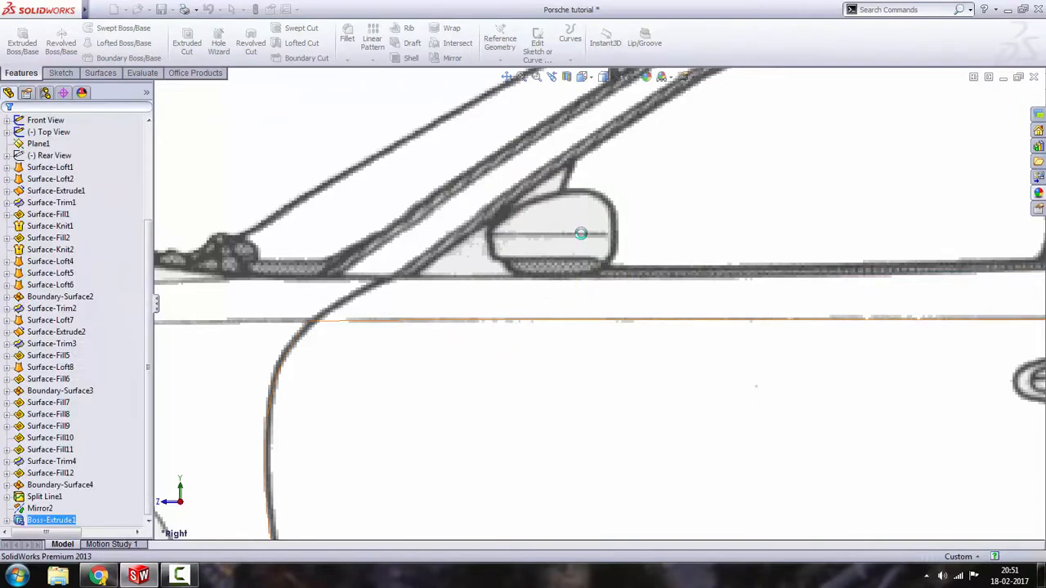
Step: Display the model shaded with edges and orbit around the extruded mirror block to check its placement
scroll(576, 237, "up", 3)
left_click(610, 79)
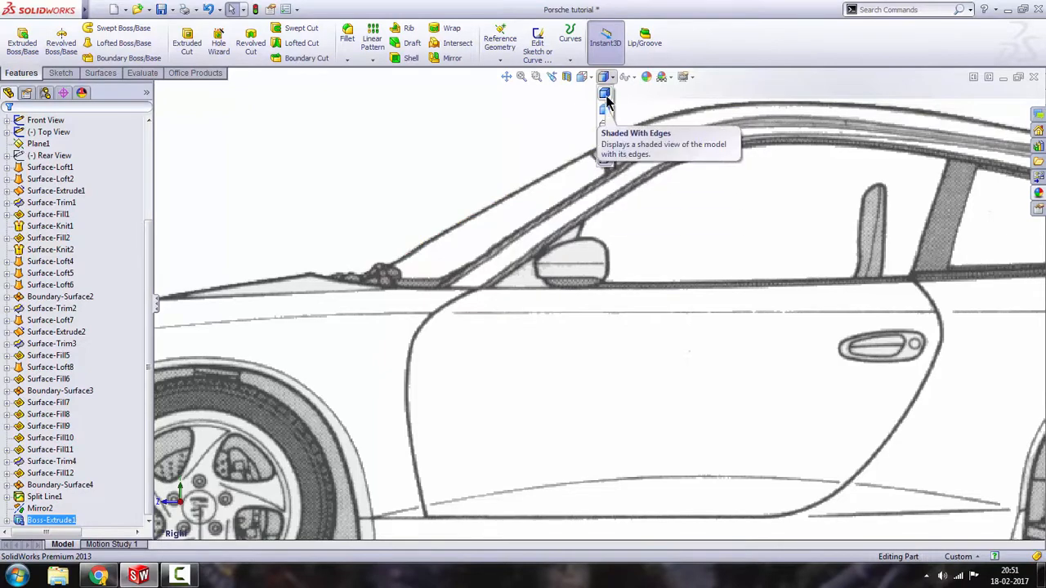
left_click(605, 94)
scroll(578, 245, "up", 2)
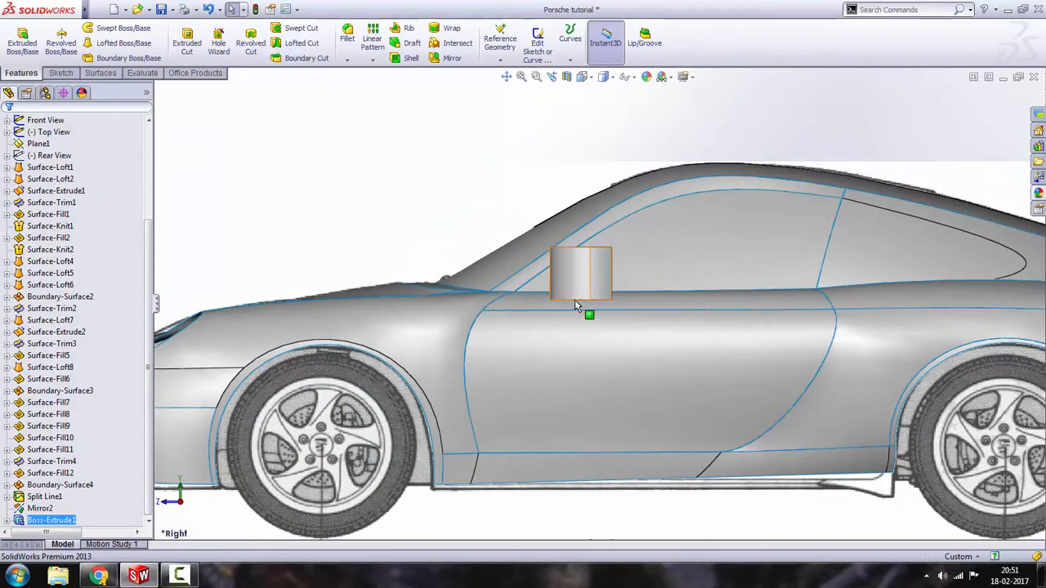
middle_click_drag(587, 260, 568, 317)
Step: Return to the right side view, start a sketch on the Right plane, and set the display style to wireframe
key("space")
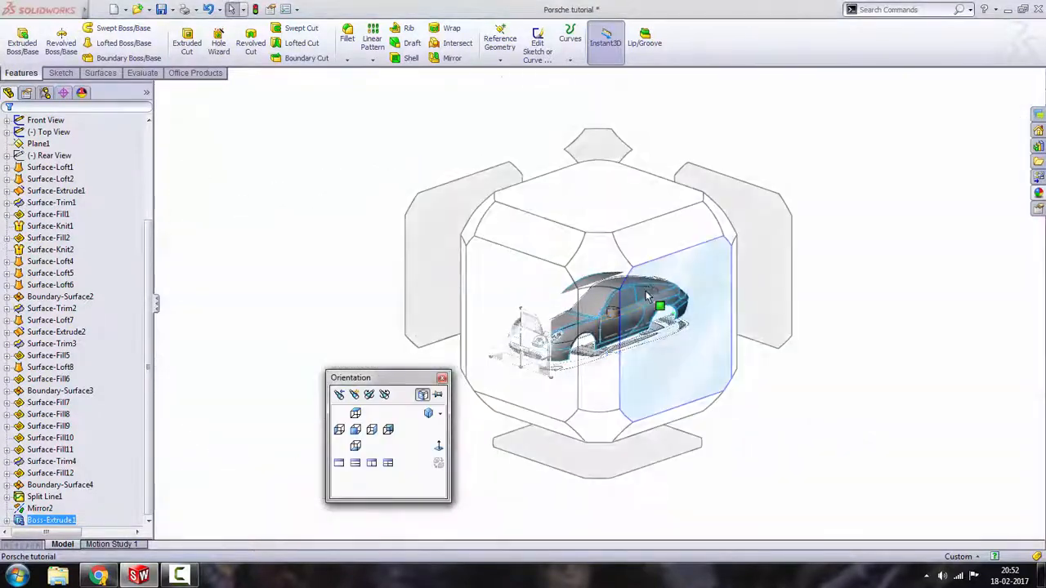
left_click(640, 293)
left_click(29, 167)
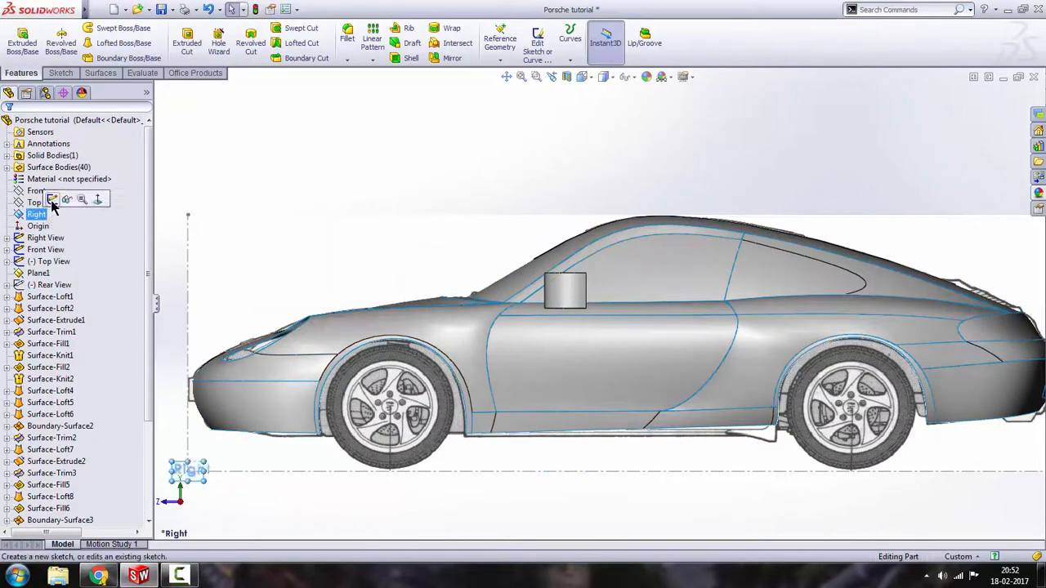
left_click(65, 199)
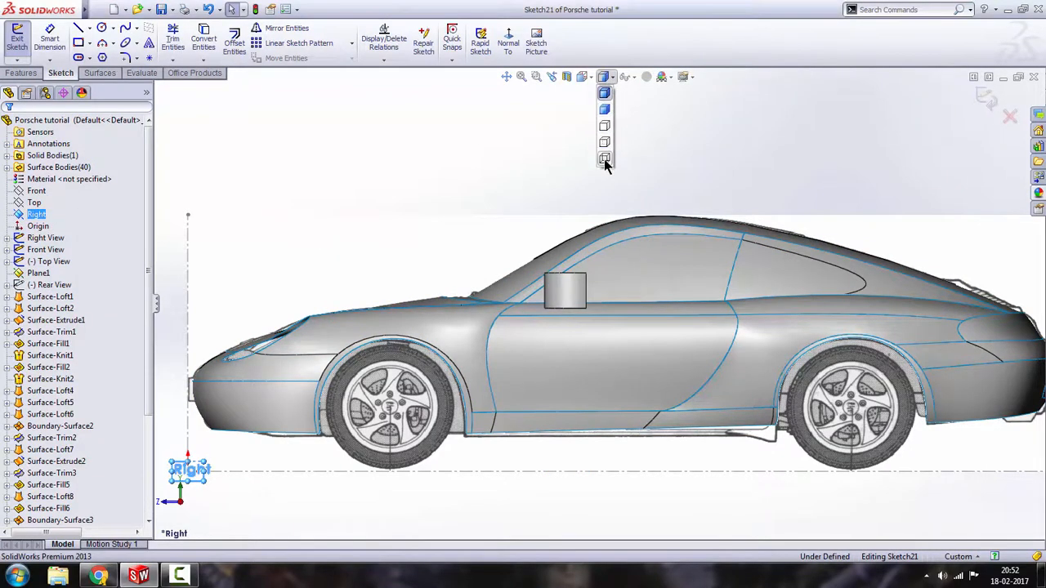
left_click(605, 159)
Step: Draw a closed spline about 462 mm long through three points around the mirror outline on the side-view blueprint
scroll(562, 303, "down", 8)
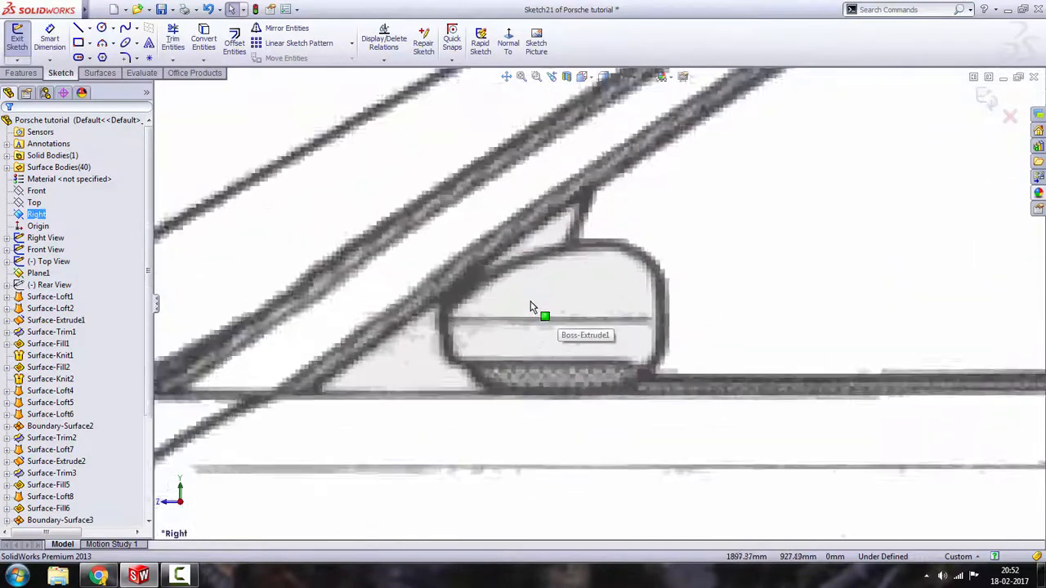
scroll(531, 307, "down", 1)
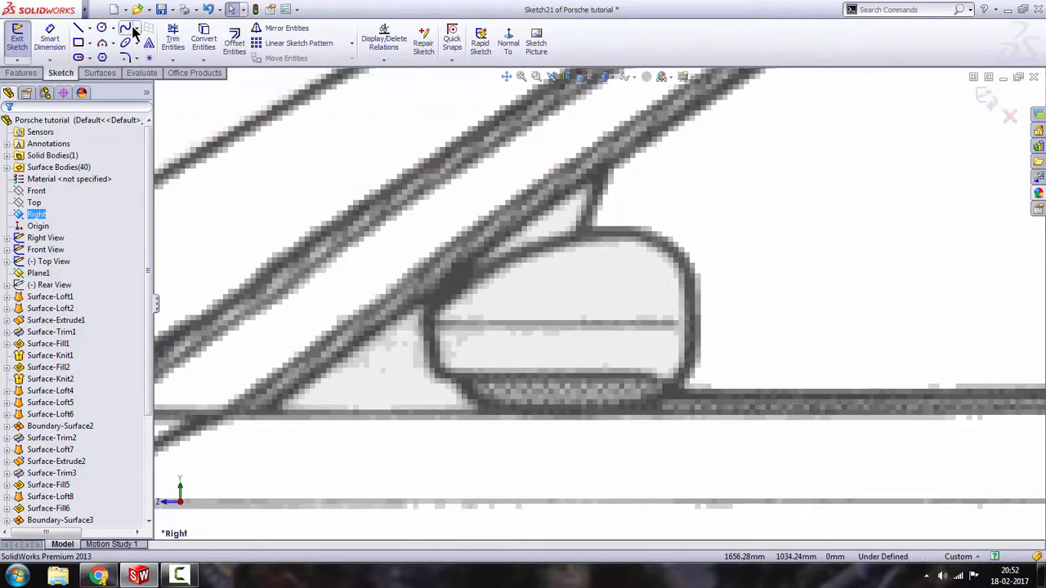
scroll(462, 332, "down", 3)
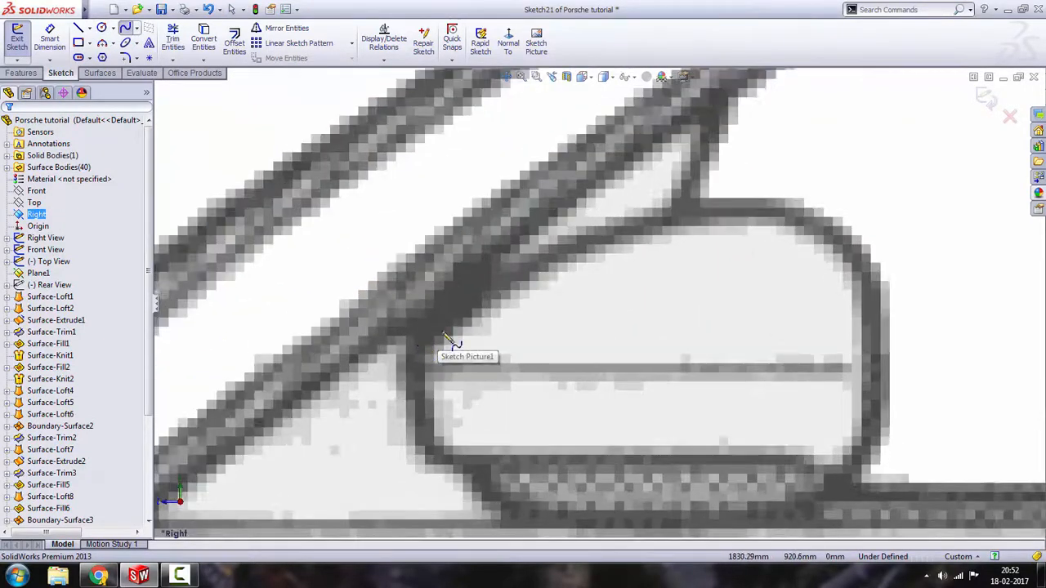
left_click(416, 347)
left_click(854, 247)
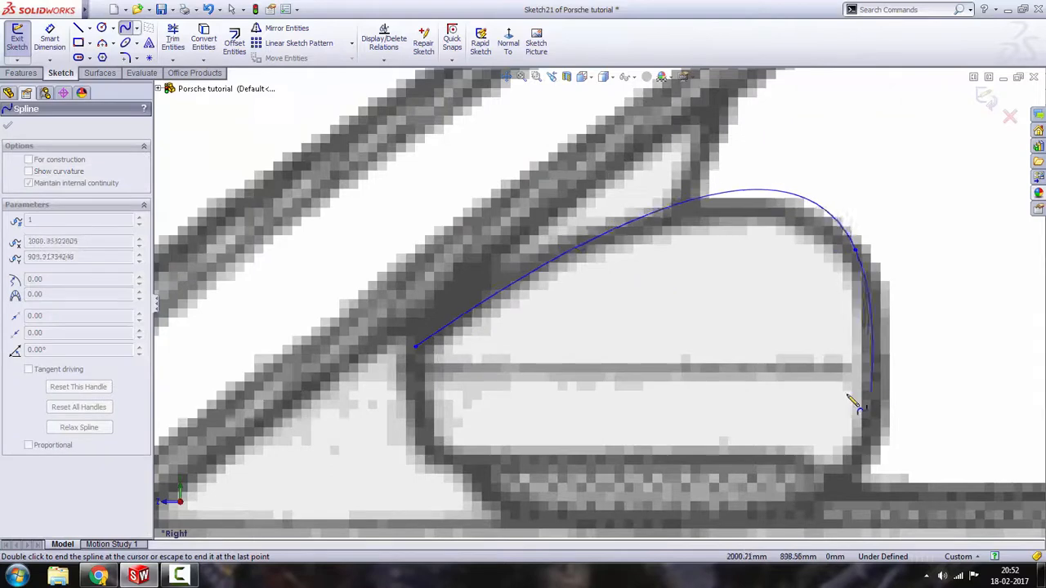
key("z")
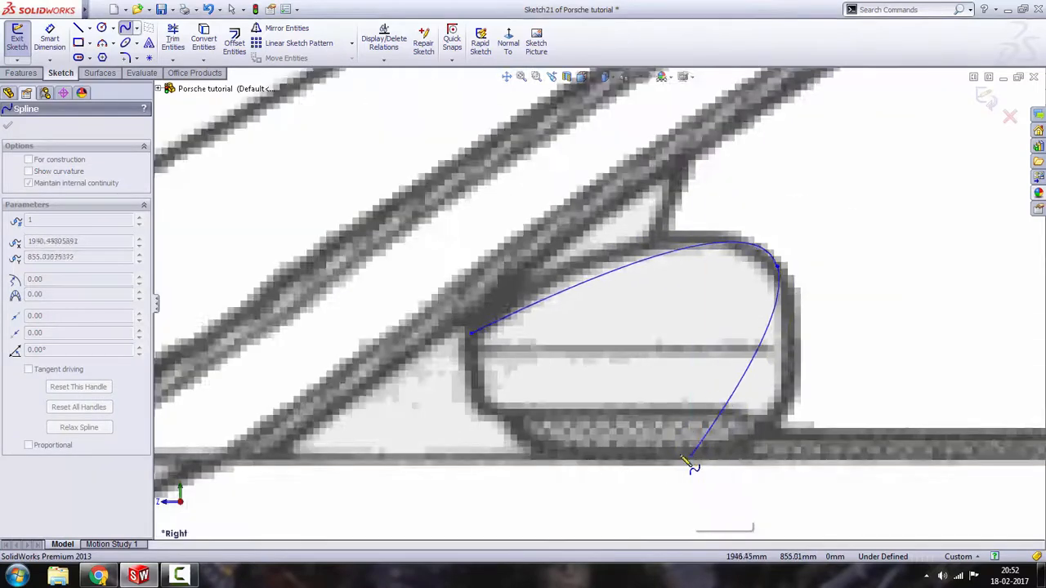
left_click(668, 456)
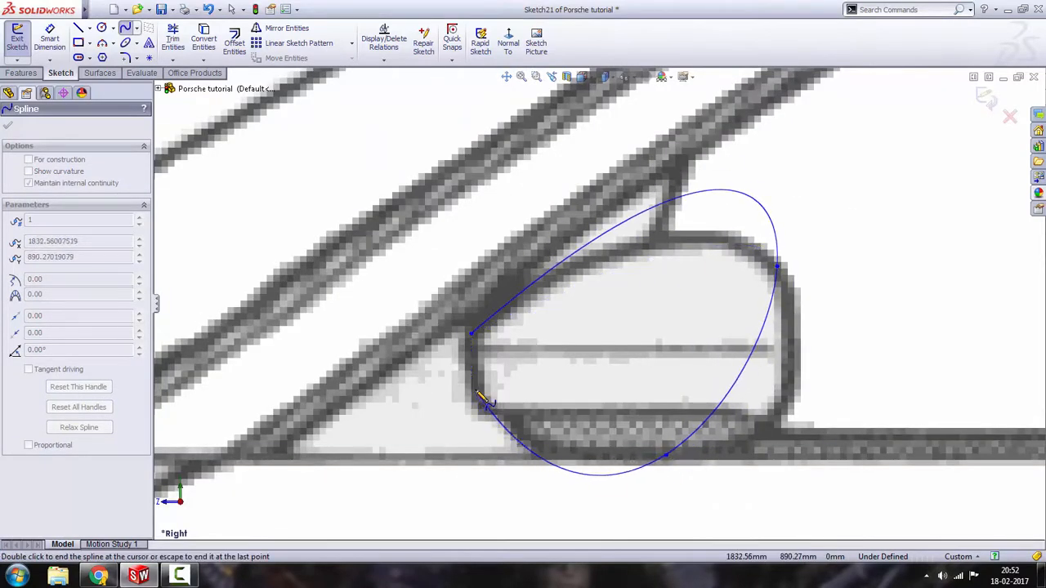
left_click(472, 336)
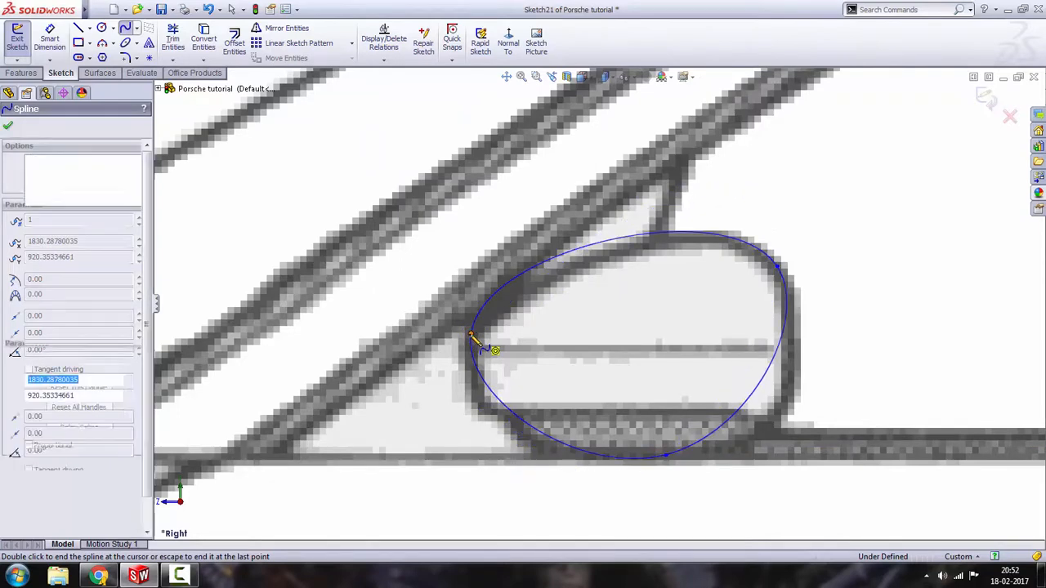
key("Escape")
Step: Adjust the spline's tangent handles at its front and upper rear points to follow the mirror outline on the side-view blueprint
left_click(771, 391)
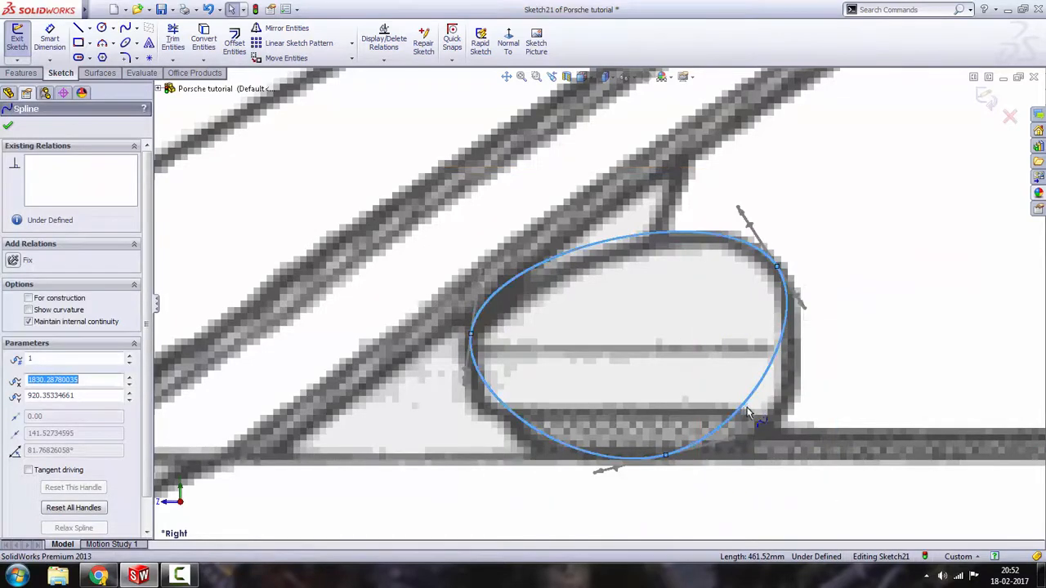
left_click(664, 458)
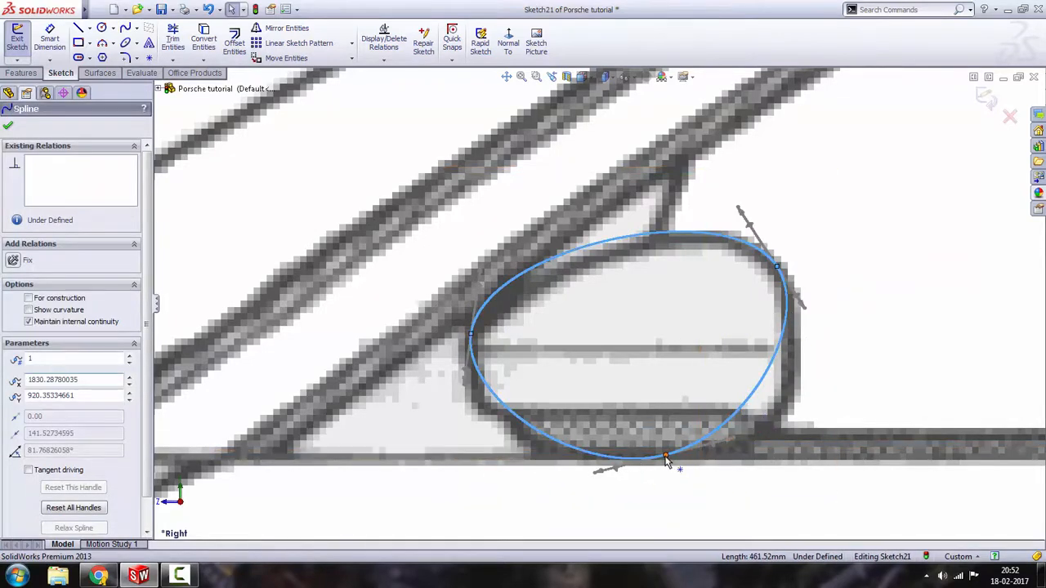
left_click(468, 368)
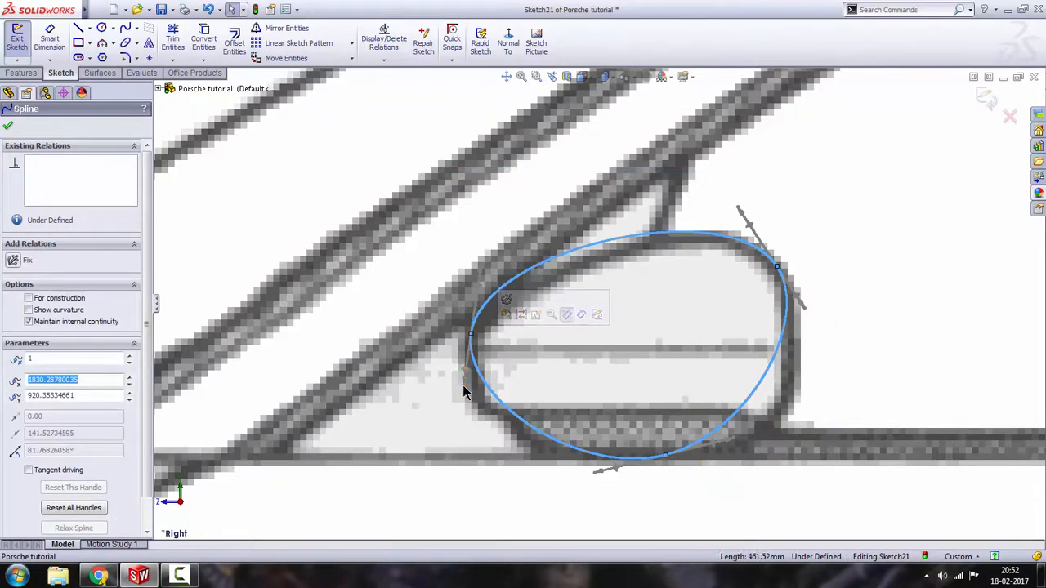
left_click_drag(463, 392, 448, 401)
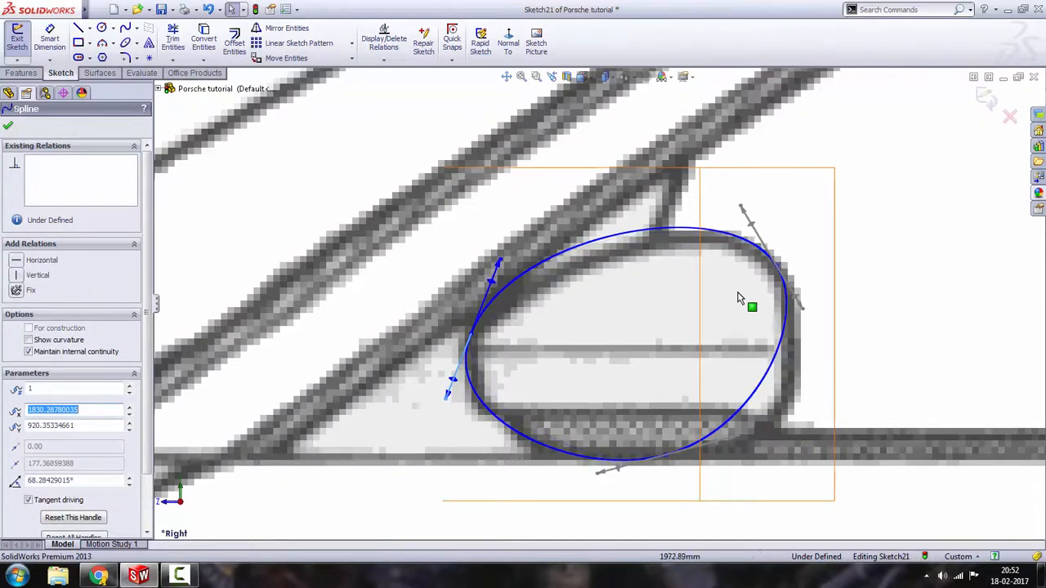
left_click_drag(499, 257, 507, 295)
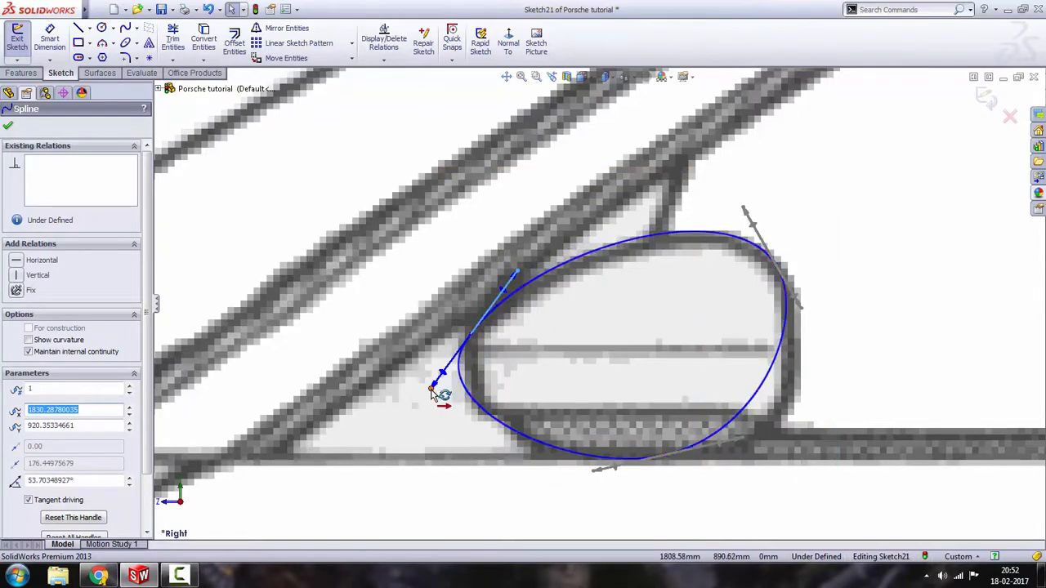
left_click_drag(432, 388, 442, 380)
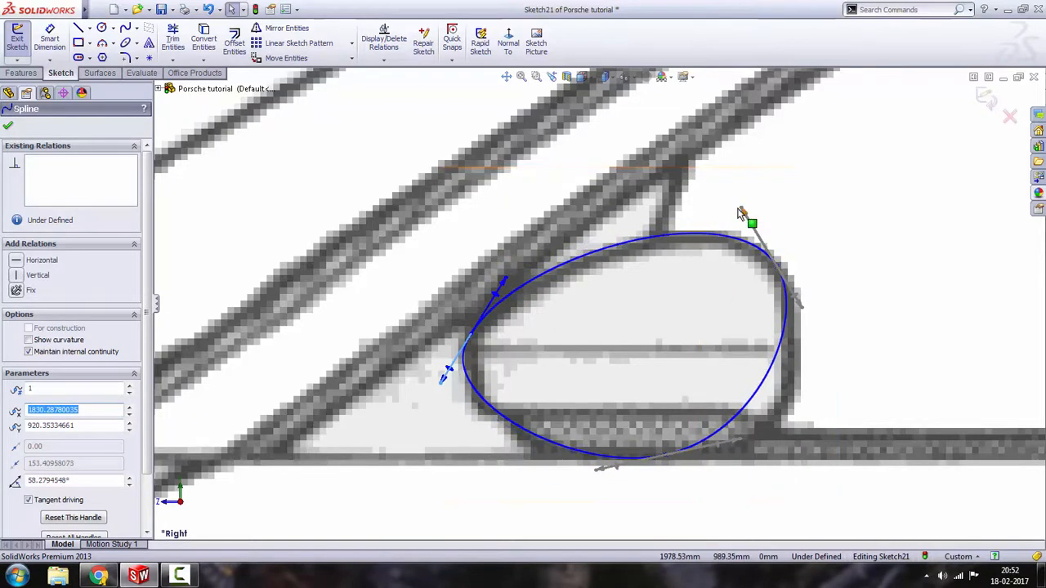
left_click_drag(741, 211, 750, 219)
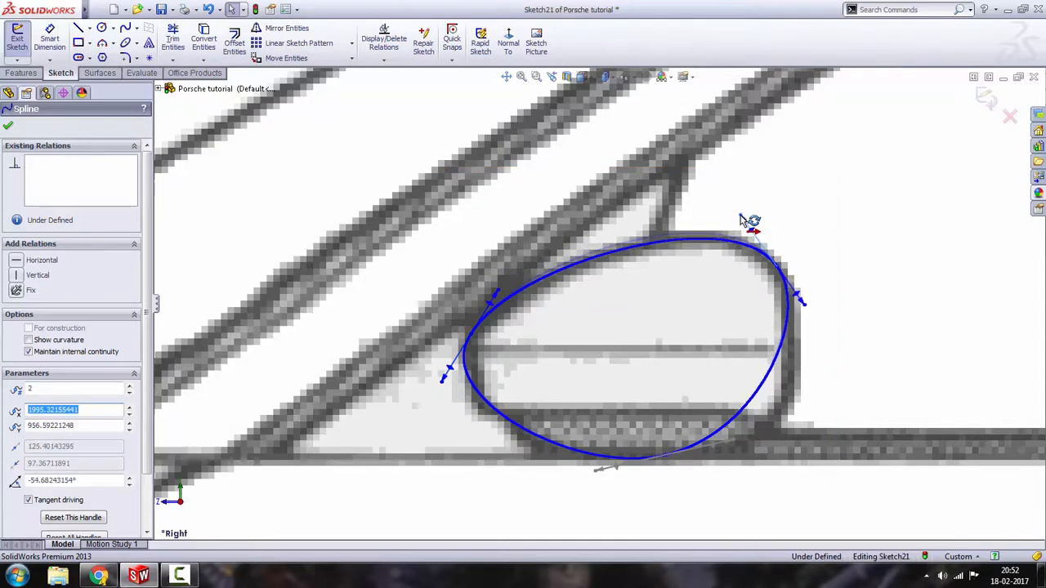
Step: Stretch the spline's lower tangent handle rearward and level it, and readjust the front handle to match the mirror outline
left_click_drag(734, 453, 778, 461)
left_click_drag(521, 260, 516, 277)
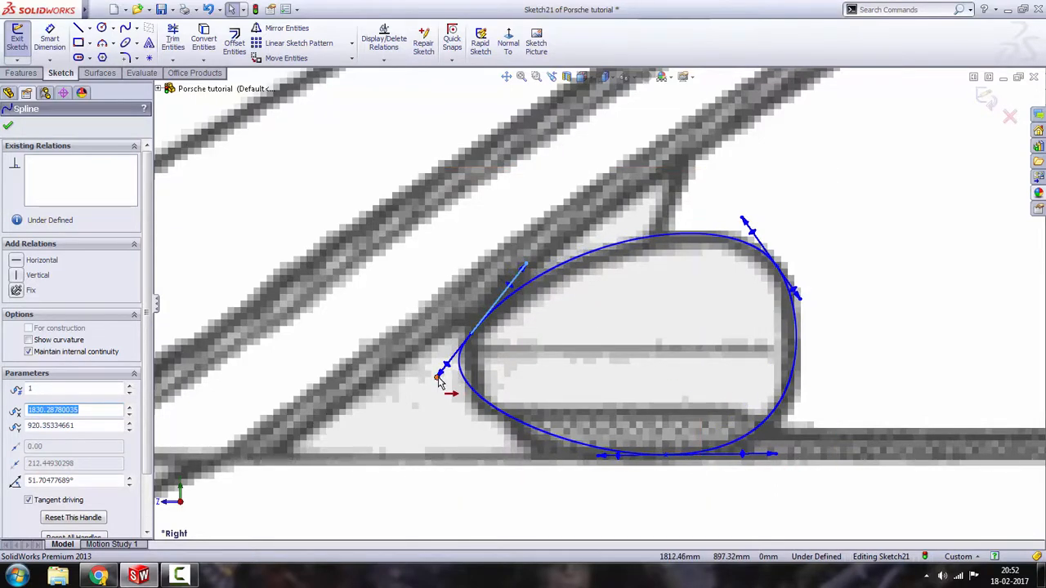
mouse_move(438, 377)
left_mouse_down()
mouse_move(450, 385)
mouse_move(461, 372)
mouse_move(450, 392)
left_mouse_up()
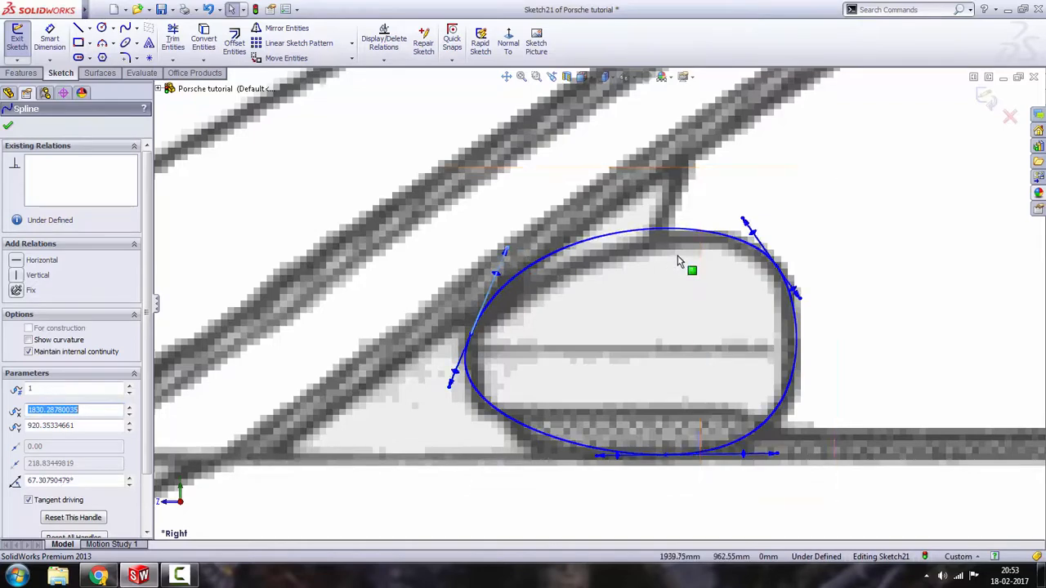
scroll(688, 269, "up", 6)
left_click(782, 140)
scroll(604, 311, "down", 10)
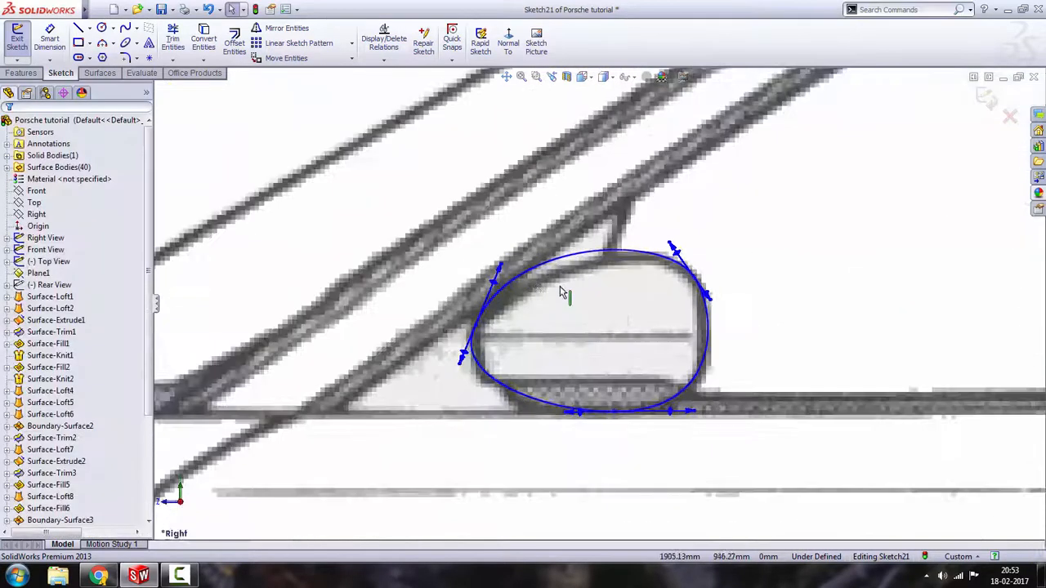
Step: Refine the angle of the spline's front tangent handle and move the front point slightly rearward and down onto the mirror outline
left_click(495, 263)
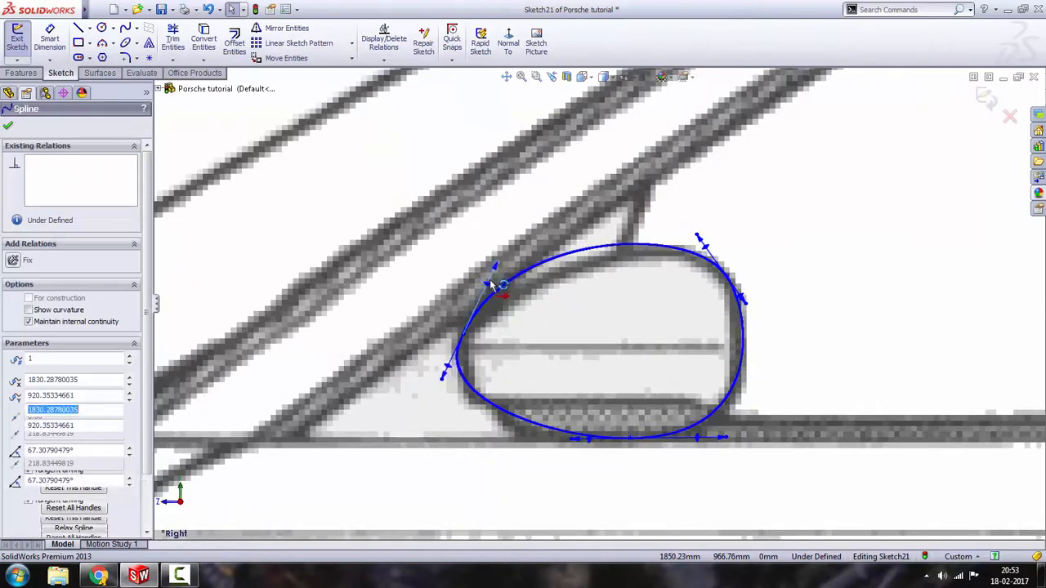
left_click_drag(484, 288, 497, 301)
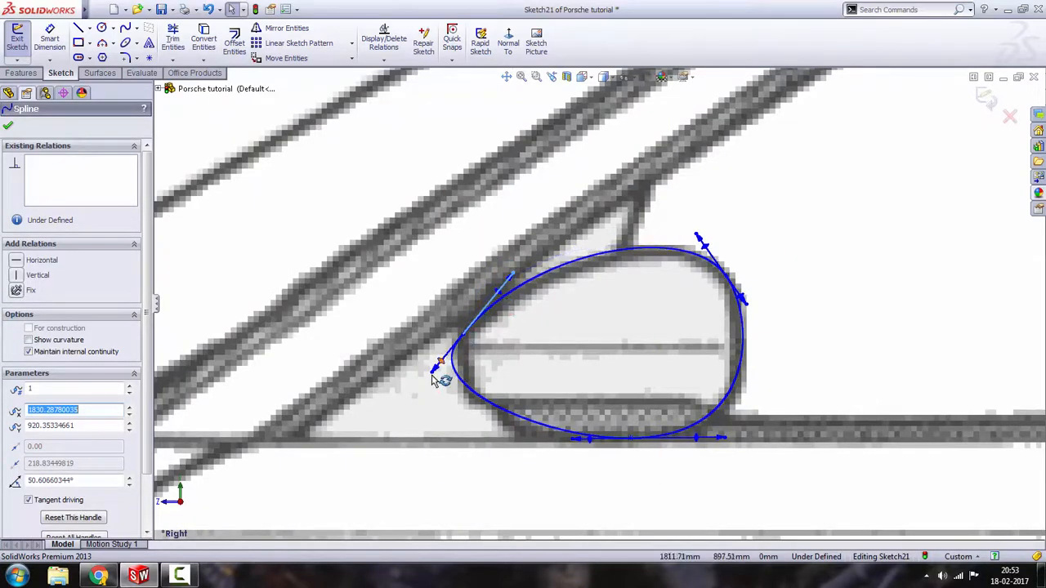
left_click_drag(433, 373, 437, 380)
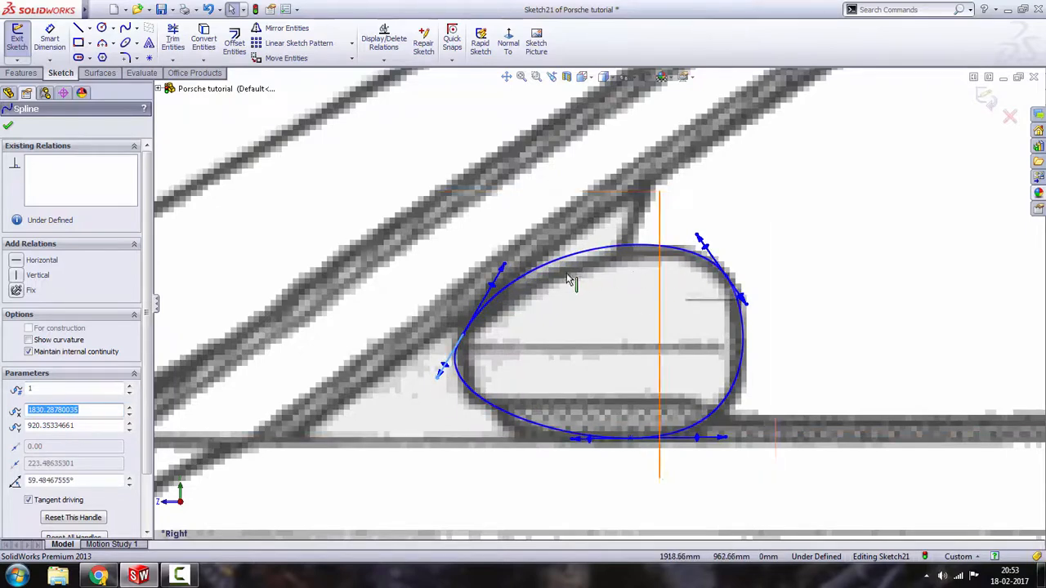
left_click(462, 337)
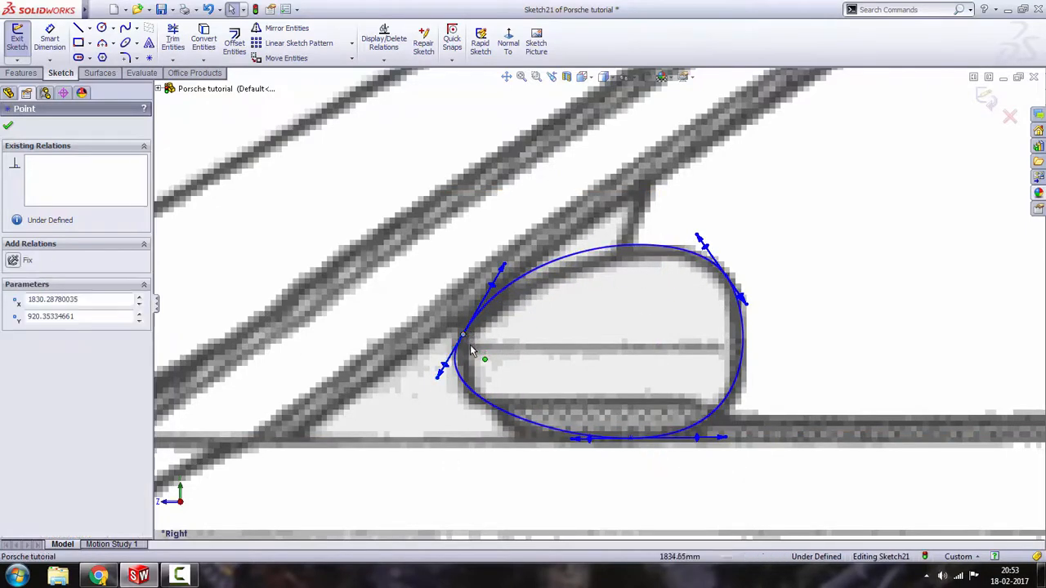
mouse_move(463, 336)
left_mouse_down()
mouse_move(474, 358)
mouse_move(468, 341)
left_mouse_up()
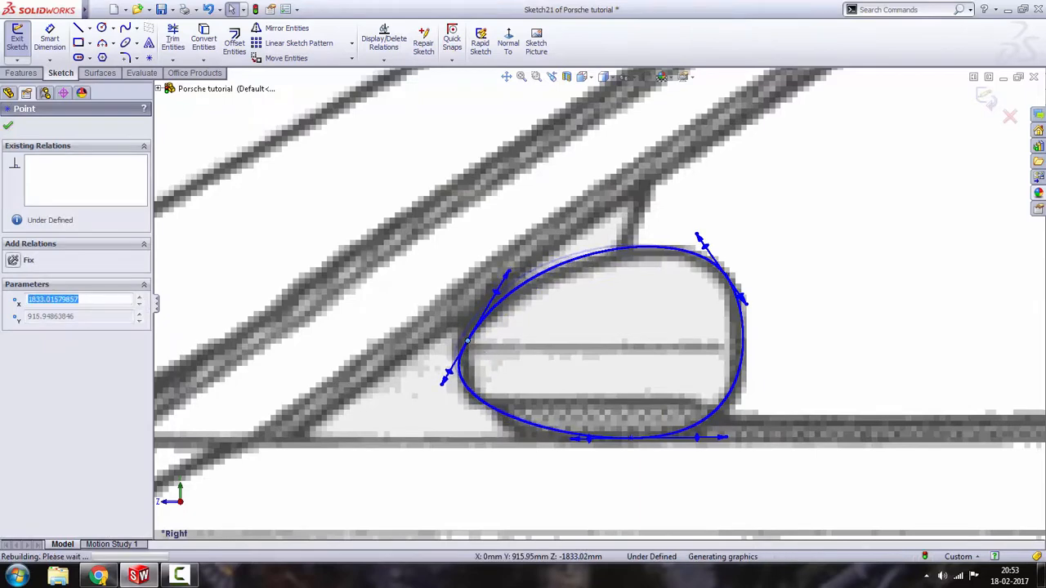
Step: Draw a rectangle about 254 mm wide and 229 mm high enclosing the mirror spline, and exit the sketch
scroll(651, 317, "up", 2)
scroll(593, 308, "down", 2)
scroll(690, 336, "up", 1)
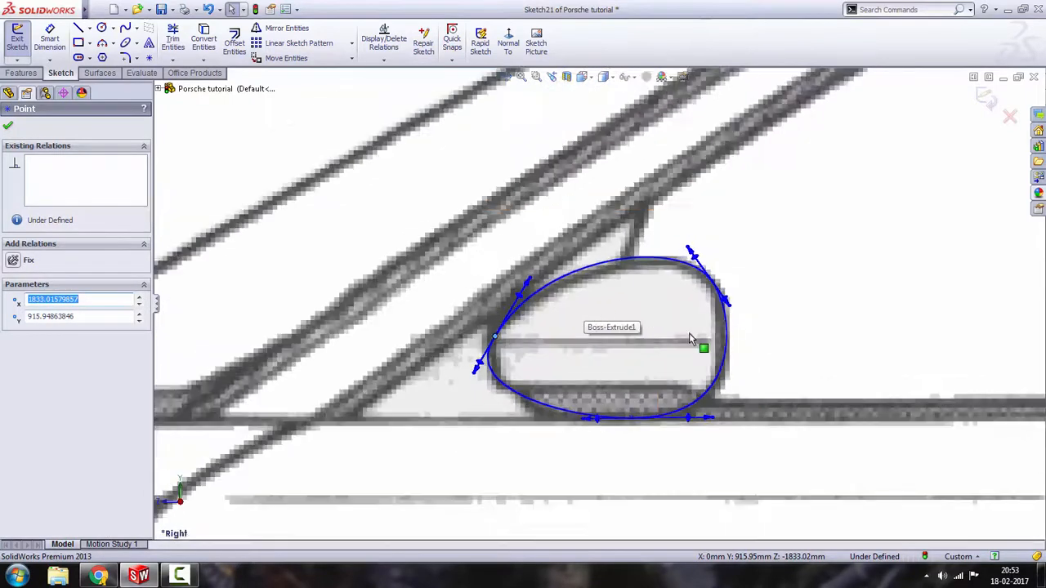
scroll(690, 336, "up", 4)
left_click(729, 93)
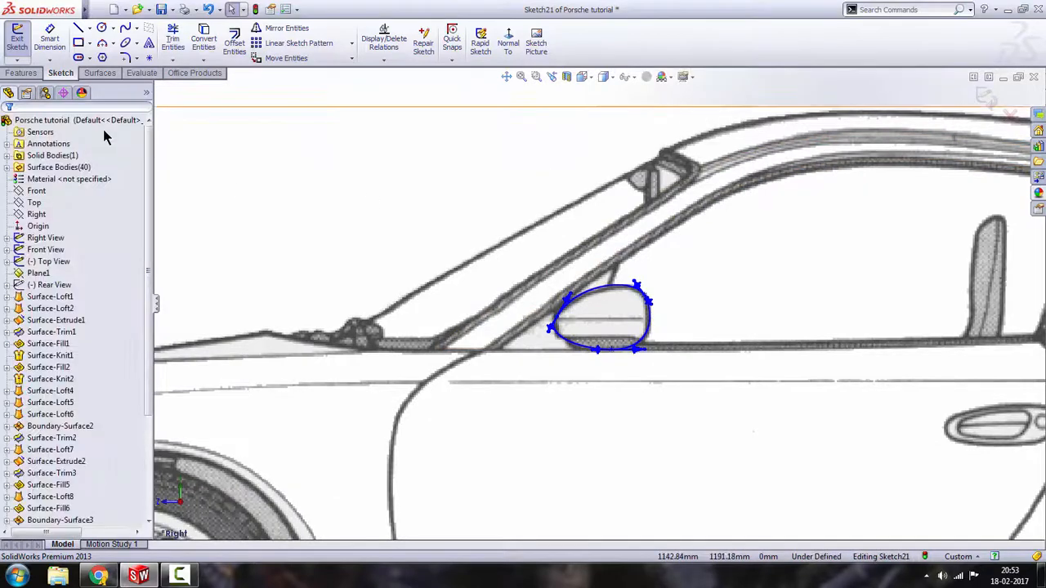
scroll(698, 366, "down", 5)
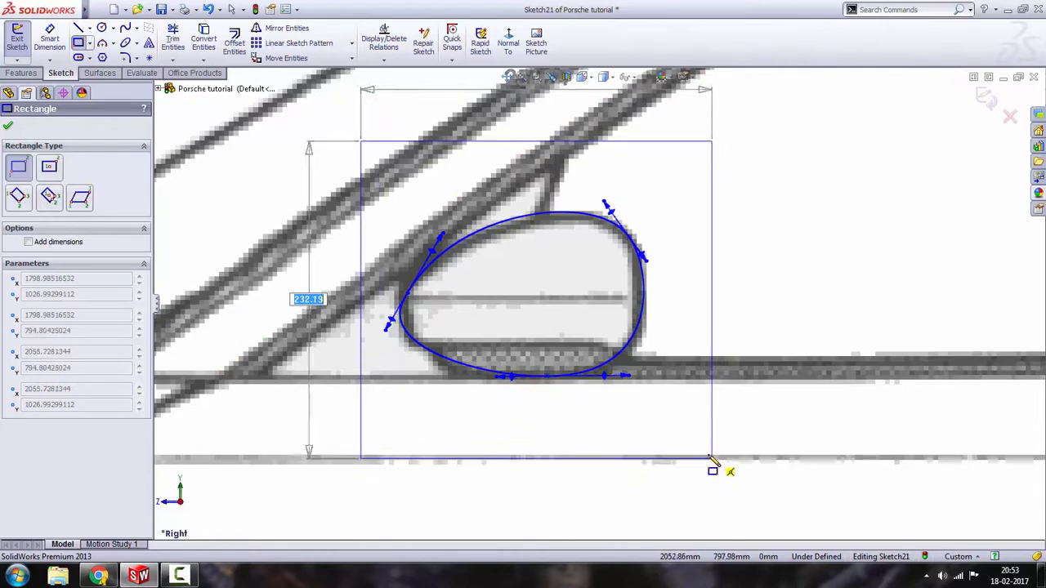
left_click(707, 454)
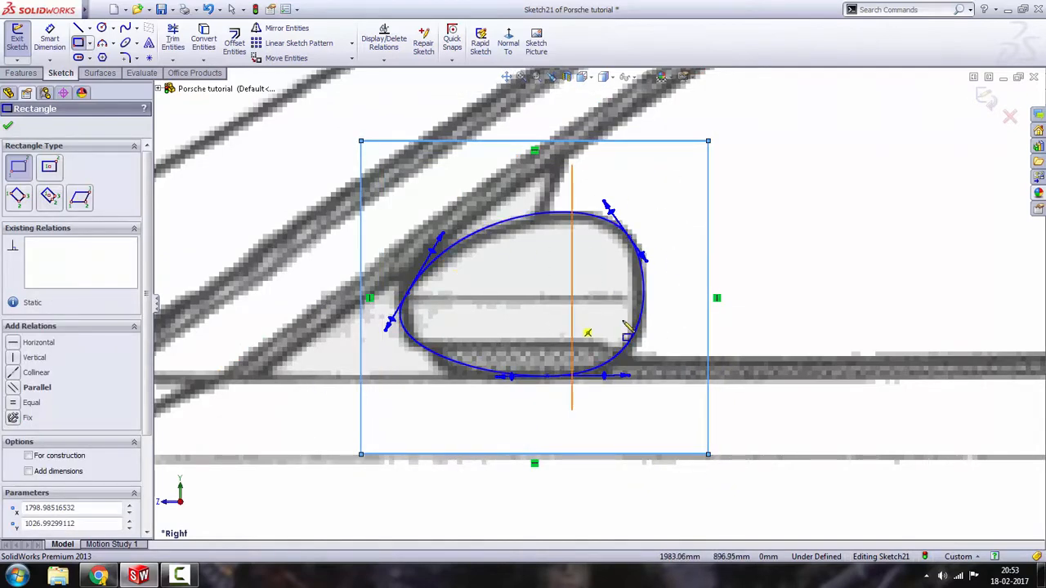
key("Escape")
scroll(616, 147, "up", 6)
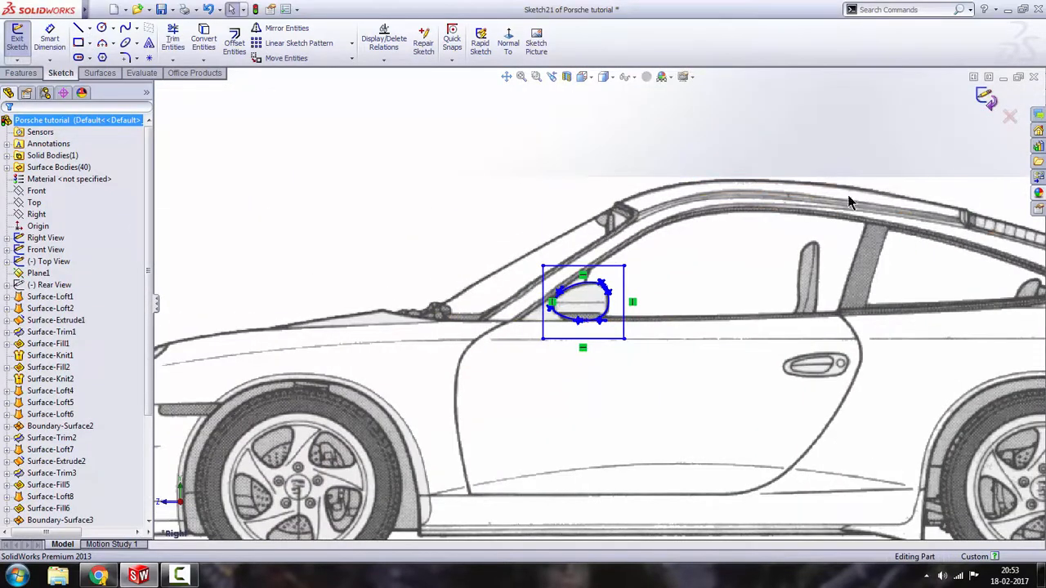
Step: Start an Extruded Cut from the side outline sketch, display the model shaded with edges, and orbit to see the mirror block
scroll(549, 306, "down", 2)
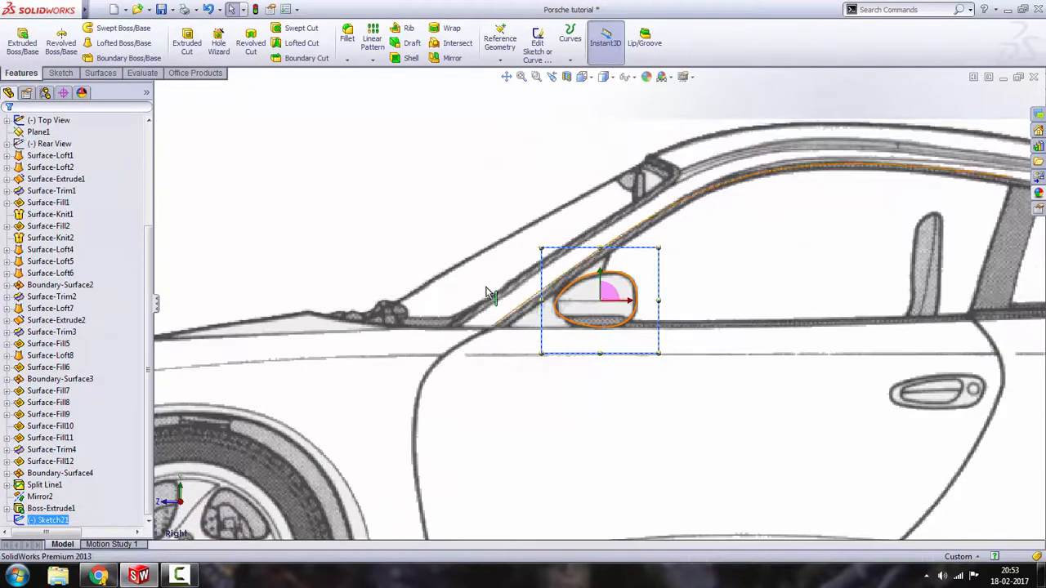
left_click(189, 50)
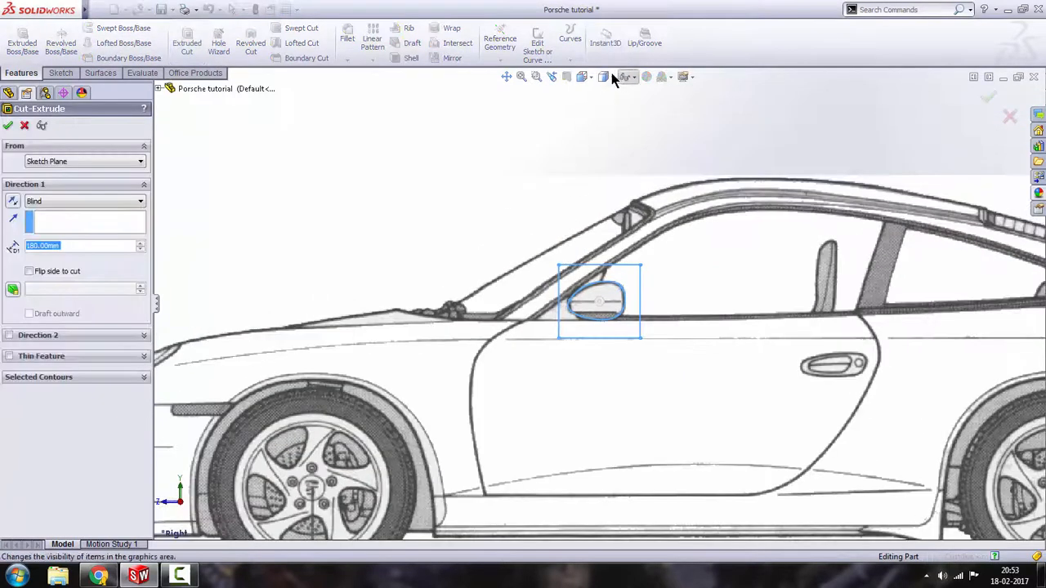
left_click(606, 94)
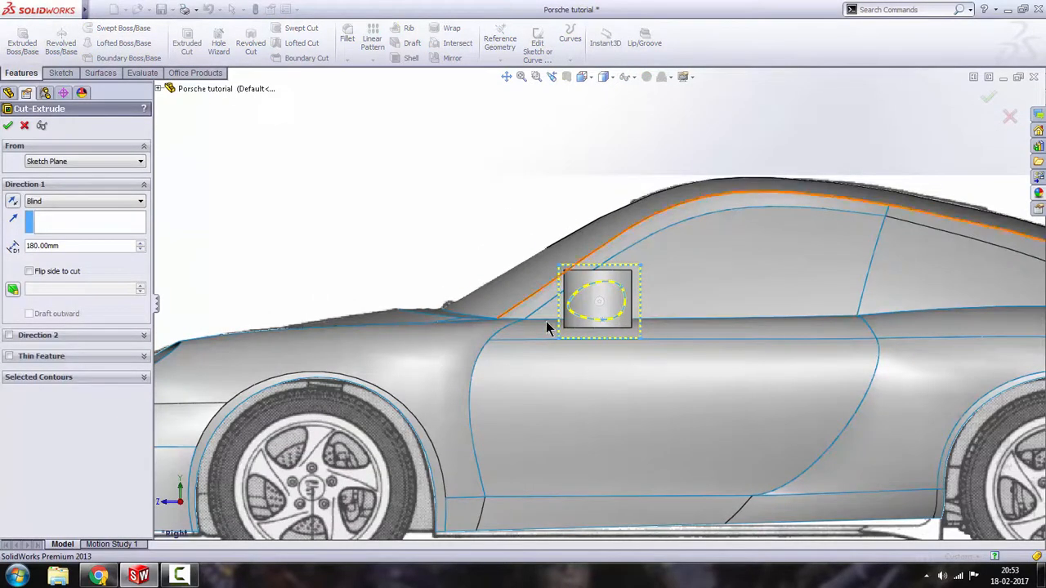
scroll(565, 323, "down", 2)
scroll(583, 299, "up", 3)
middle_click_drag(586, 294, 608, 364)
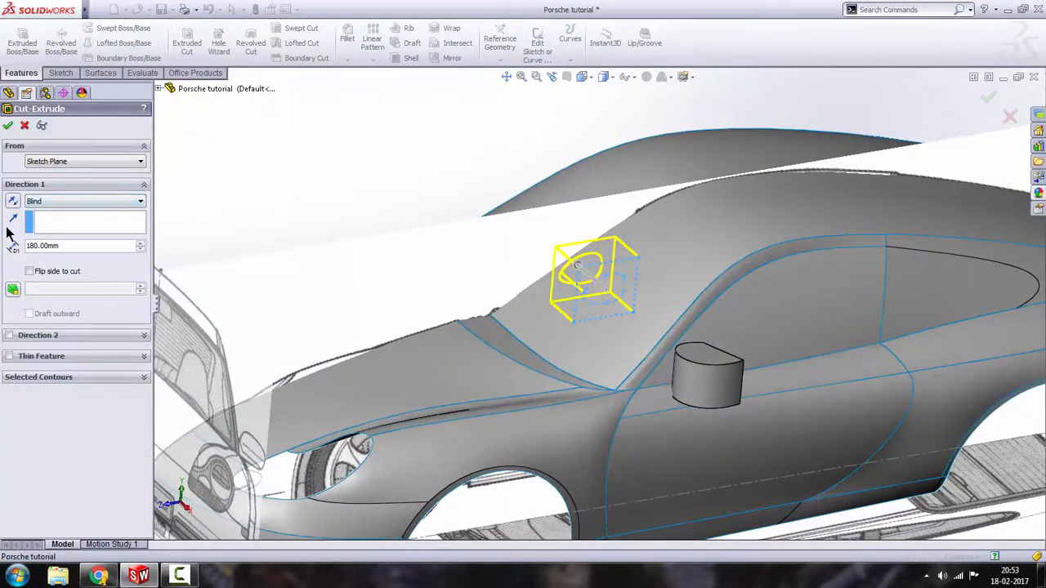
Step: Reverse the cut direction toward the mirror block, extend the depth to 1185 mm, and create the cut
left_click(14, 201)
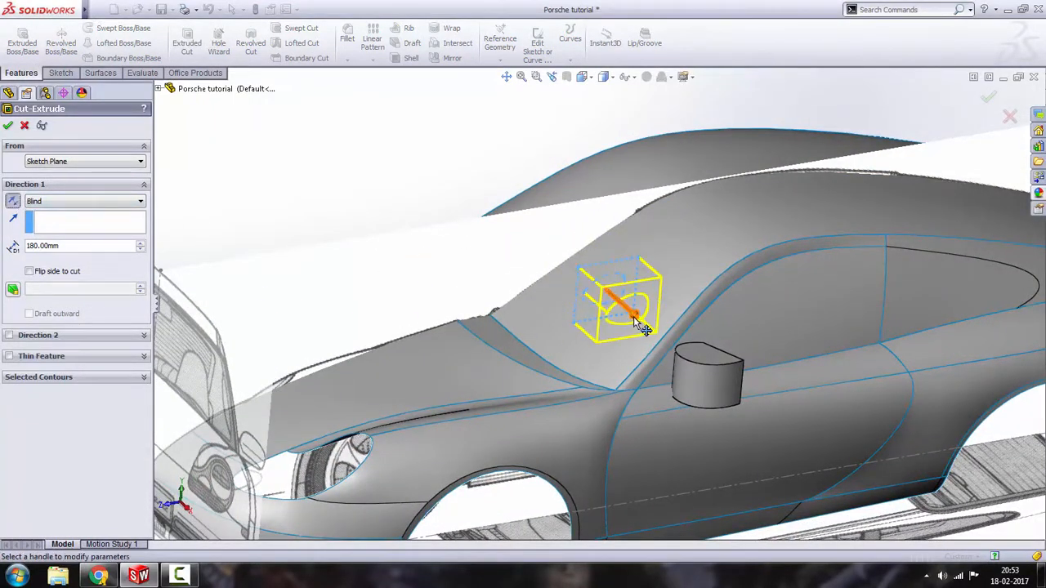
left_click_drag(635, 321, 768, 426)
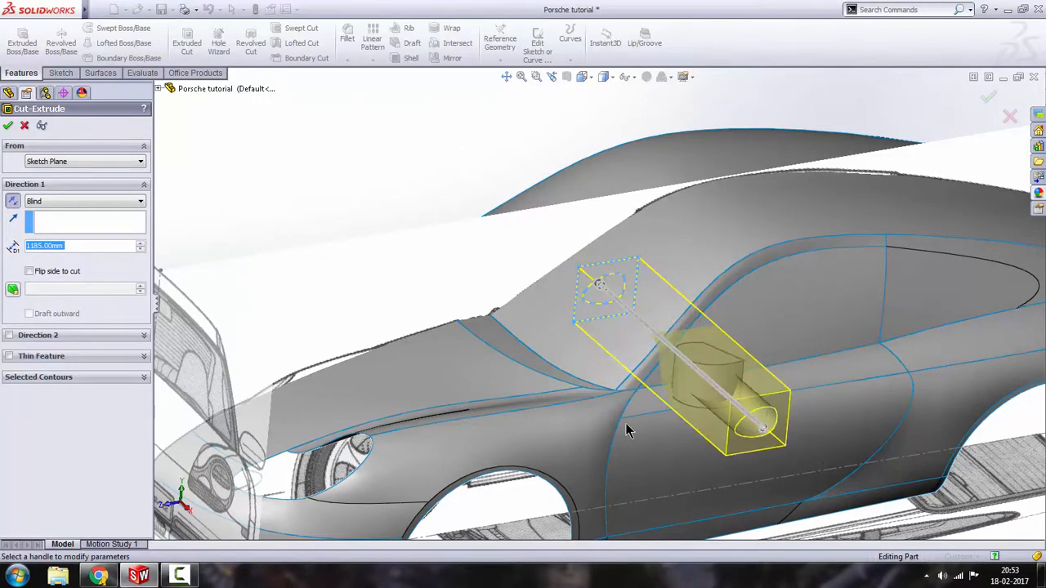
middle_click_drag(627, 431, 477, 356)
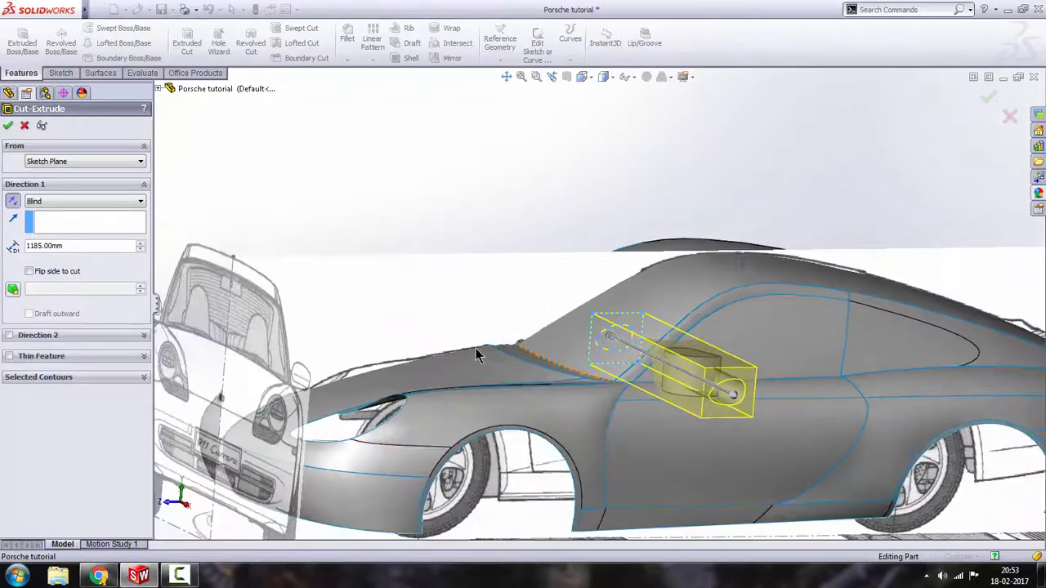
left_click(701, 145)
middle_click_drag(738, 248, 644, 274)
Step: Switch to the front view at the mirror block and start a sketch on the Front plane
key("space")
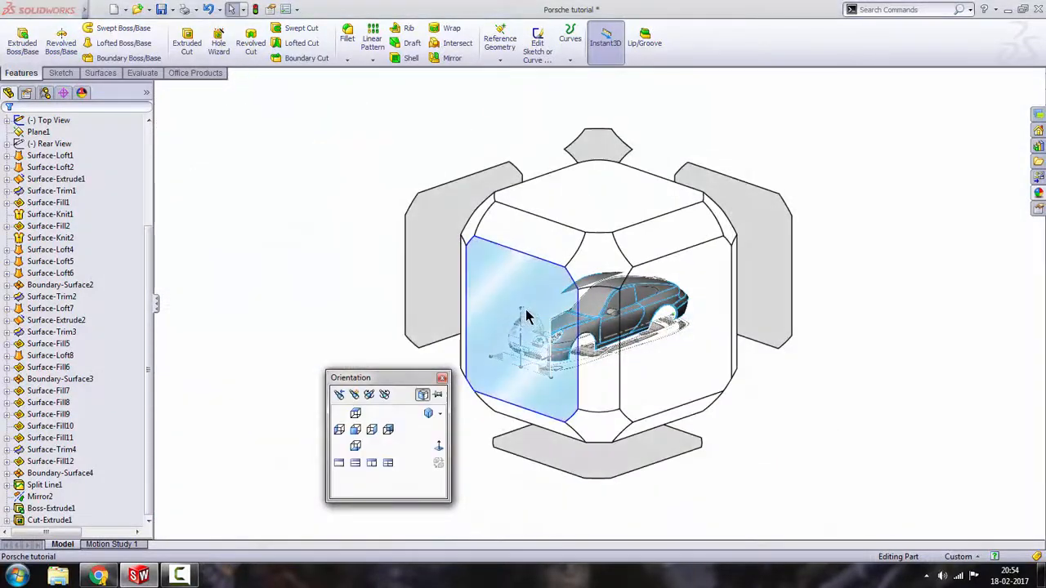
left_click(529, 303)
scroll(776, 282, "down", 10)
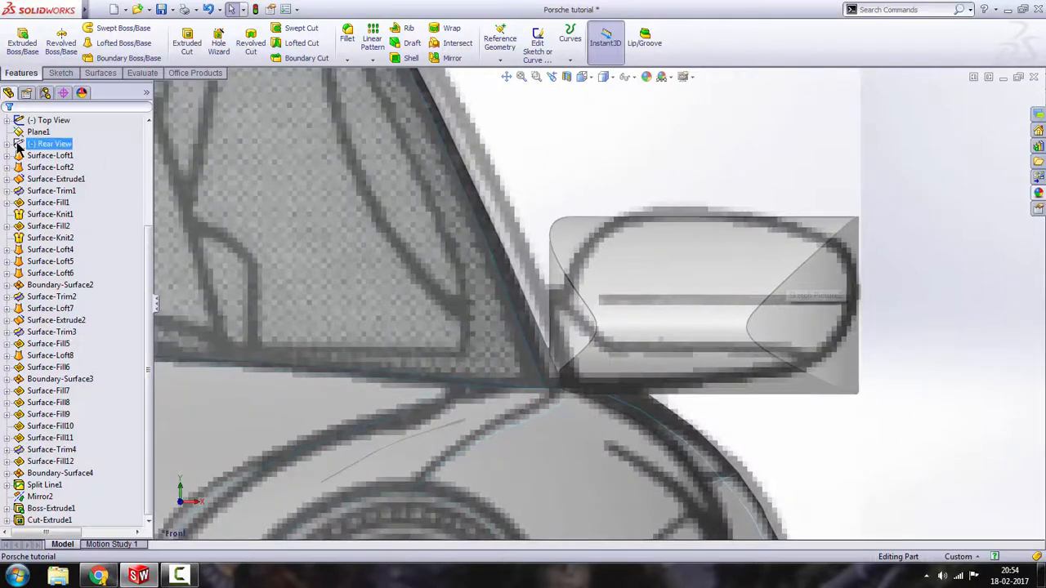
scroll(41, 164, "up", 4)
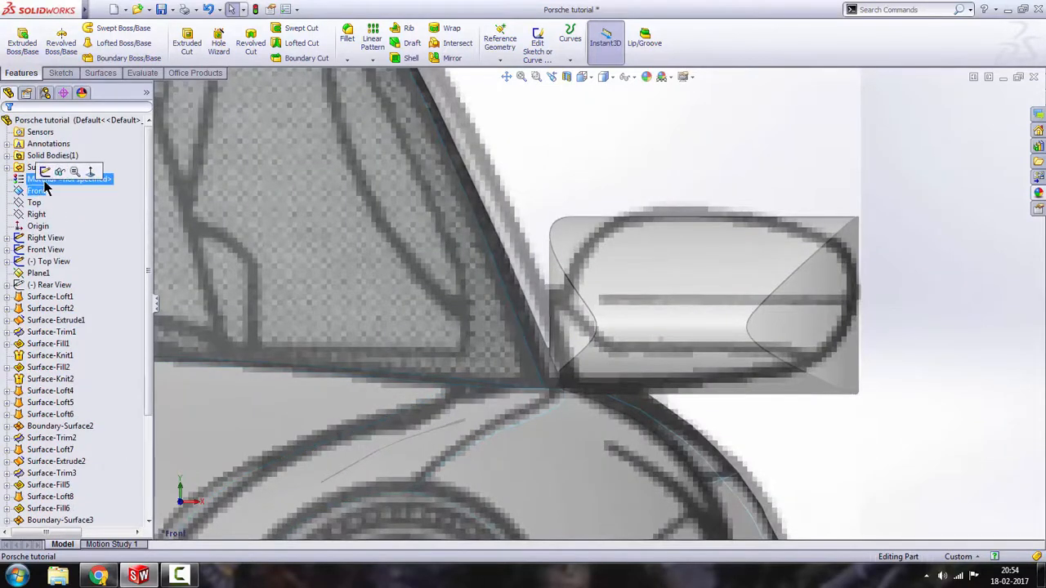
left_click(45, 172)
Step: Draw a closed spline about 193 mm wide through four points around the mirror outline on the front-view blueprint
left_click(125, 28)
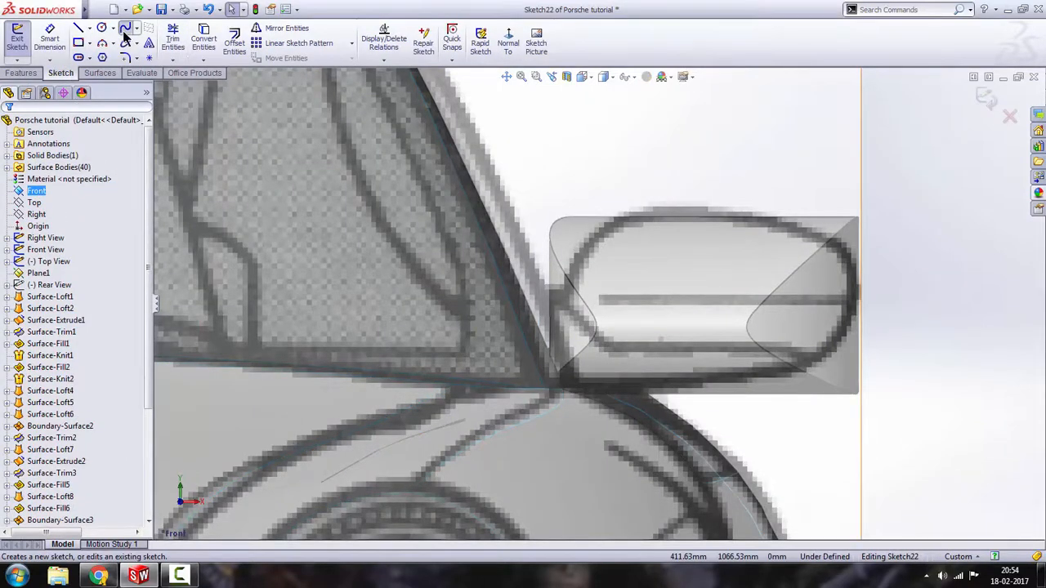
scroll(600, 284, "down", 2)
left_click(534, 302)
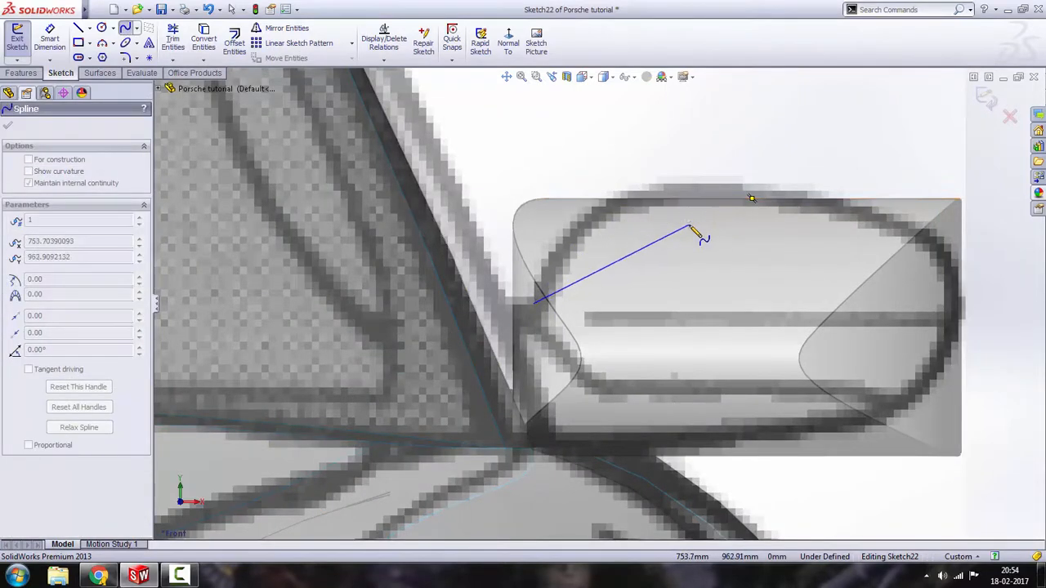
left_click(701, 198)
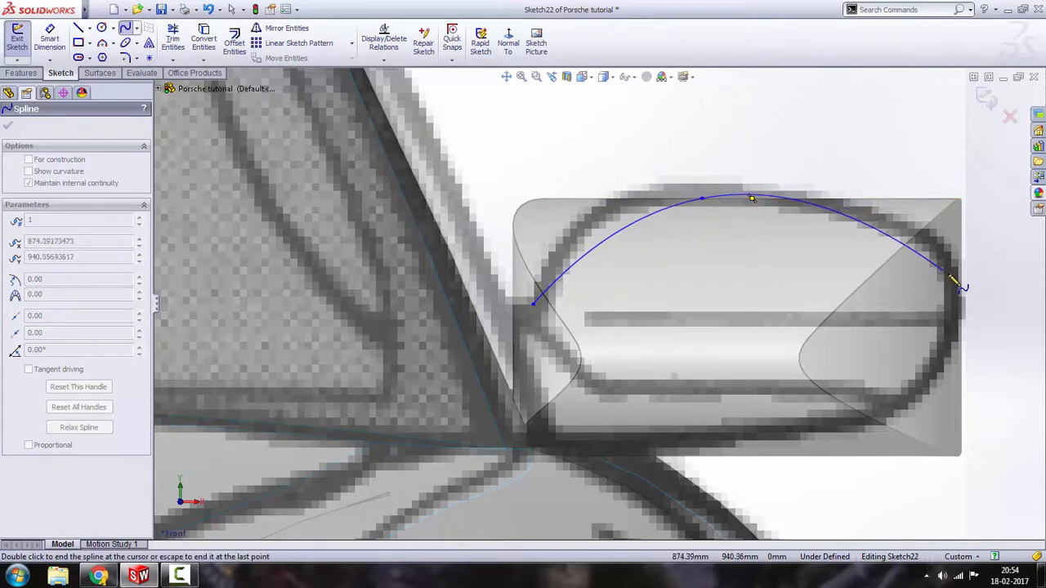
left_click(611, 445)
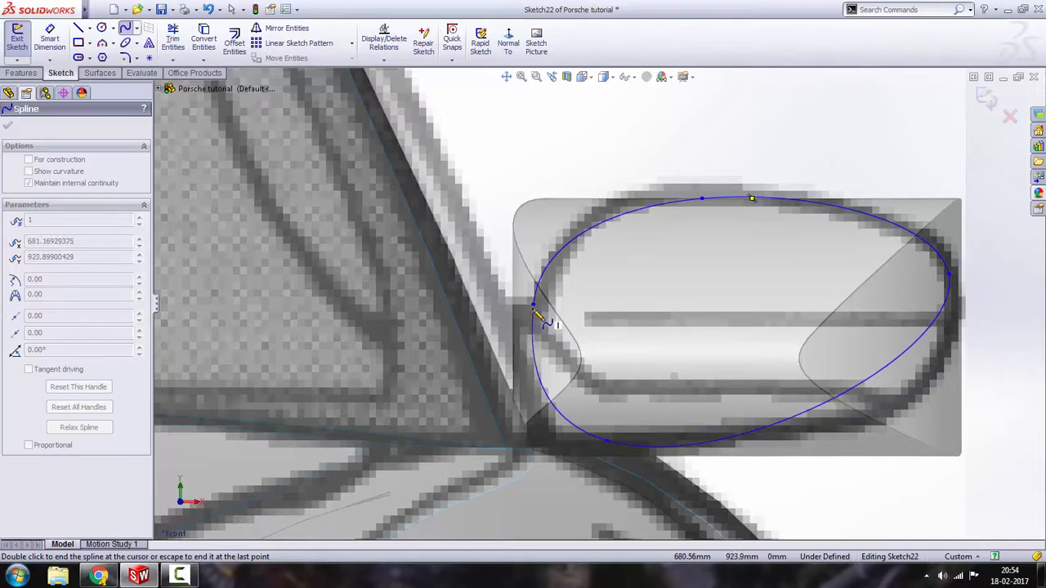
left_click(534, 308)
key("Escape")
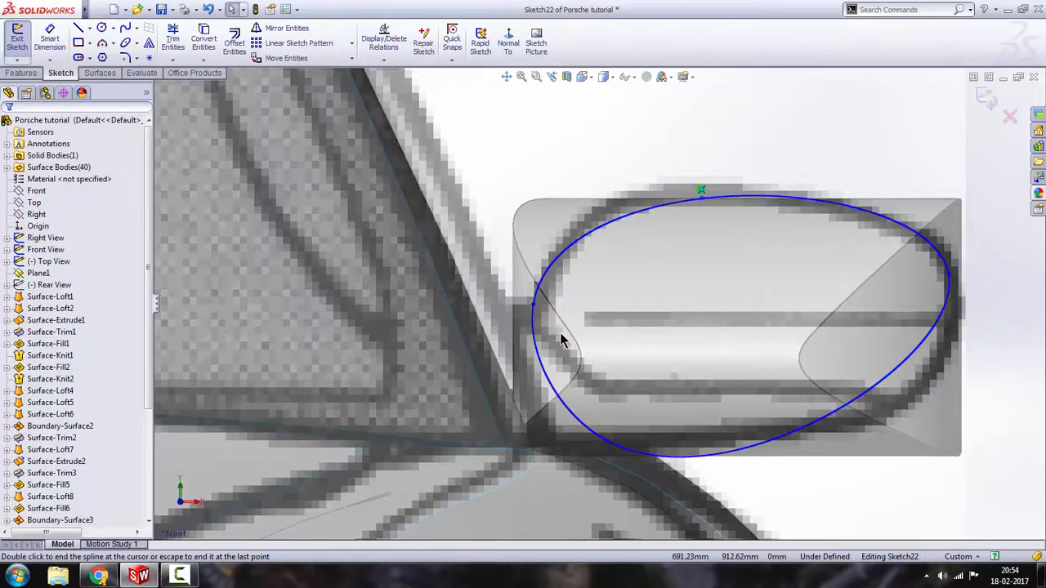
Step: Draw a corner rectangle about 332 by 271 mm around the mirror spline and exit the sketch
scroll(719, 231, "down", 5)
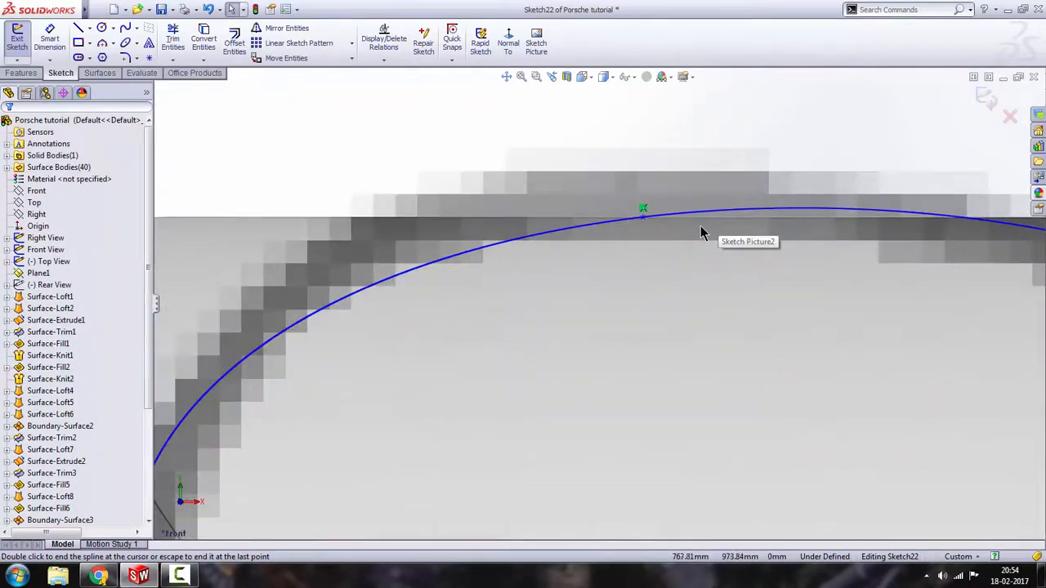
scroll(700, 233, "up", 8)
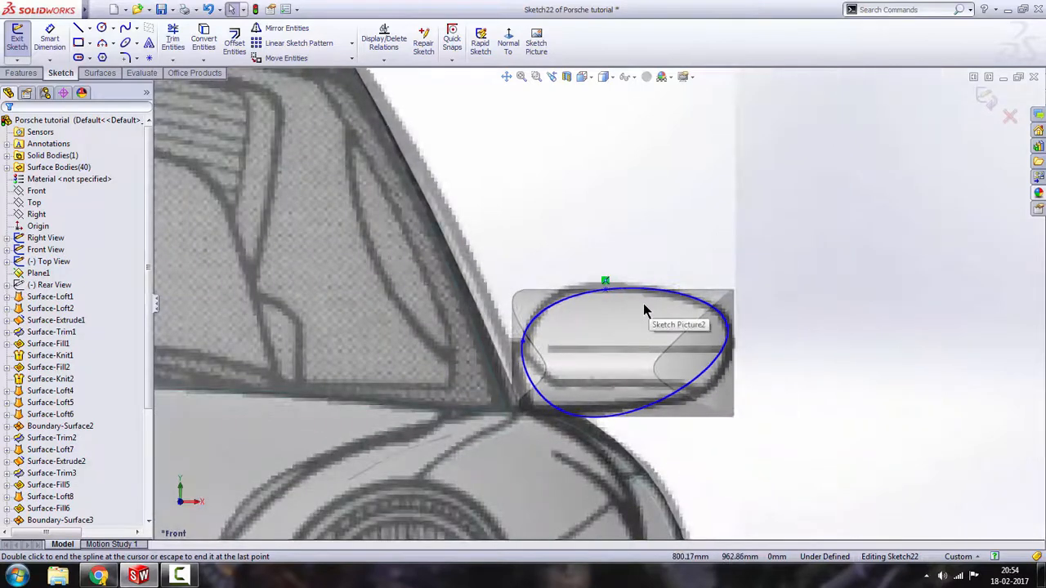
scroll(588, 344, "down", 2)
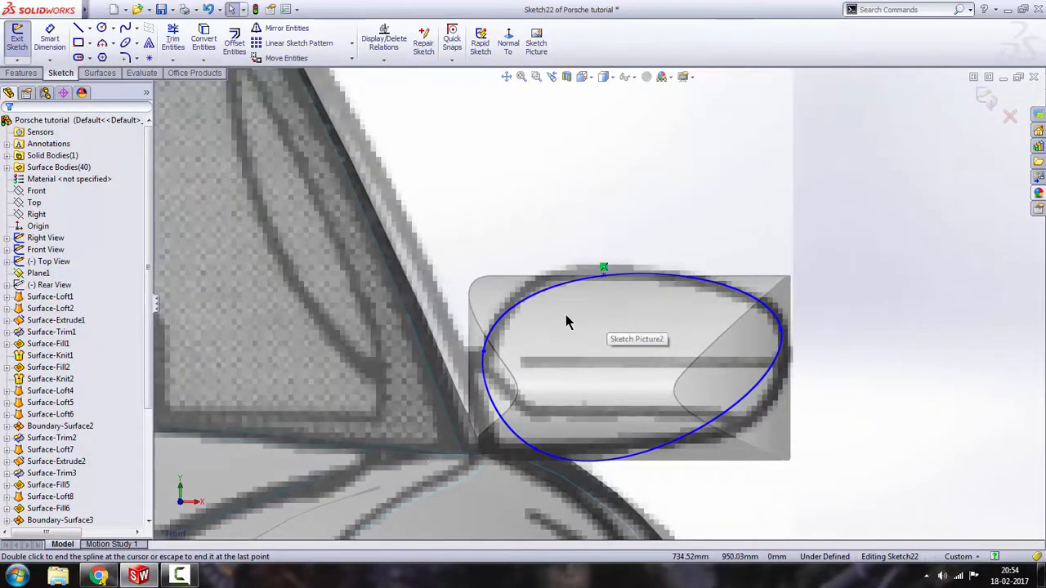
scroll(577, 318, "up", 1)
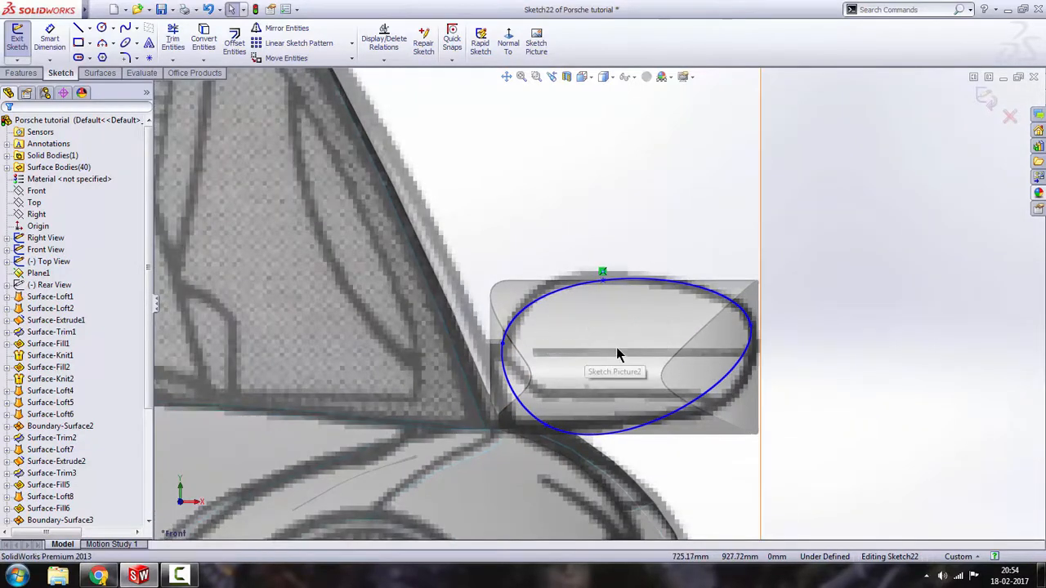
scroll(605, 315, "up", 1)
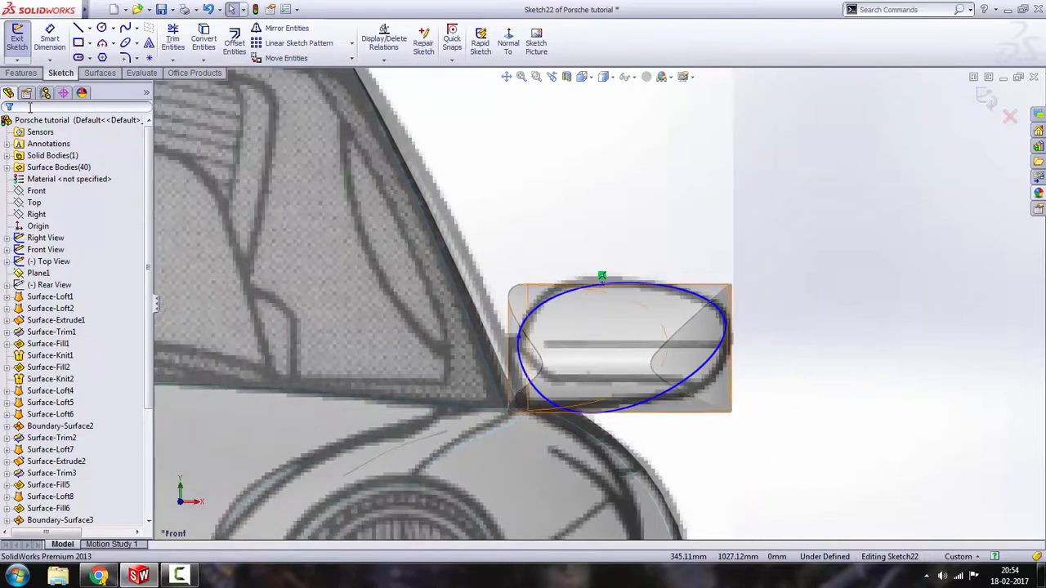
left_click(78, 43)
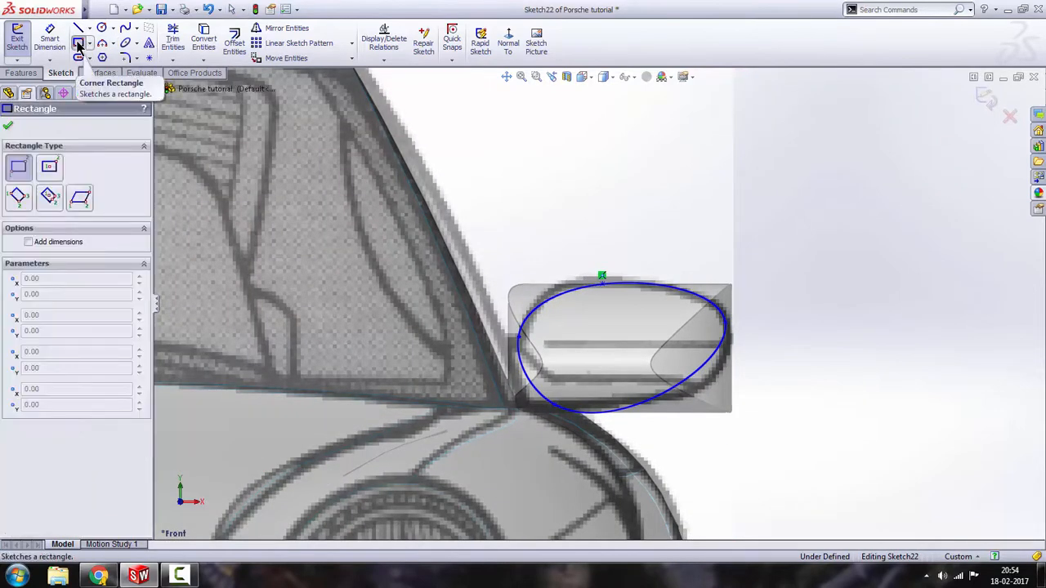
left_click(442, 195)
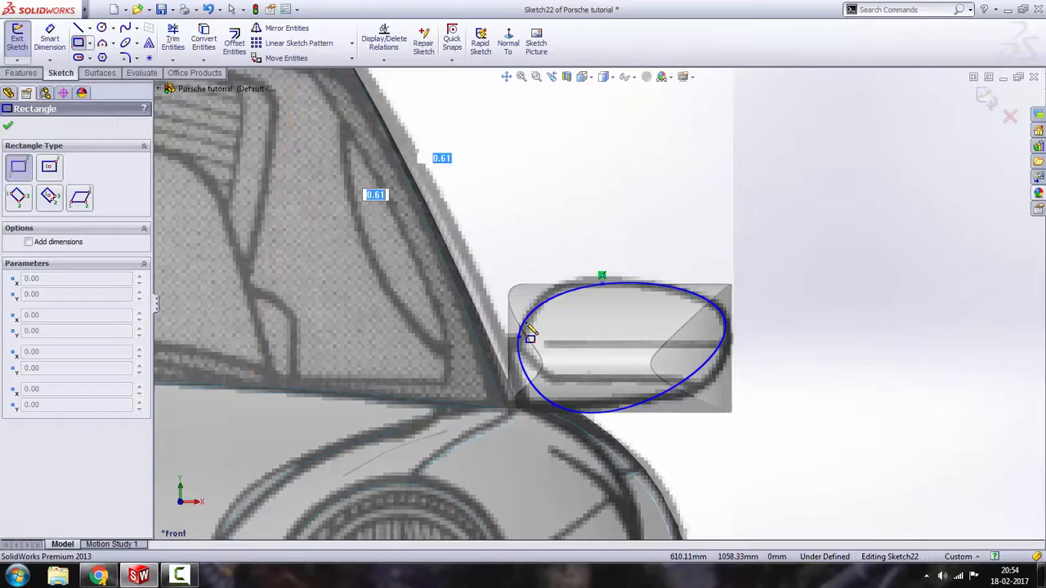
left_click(798, 486)
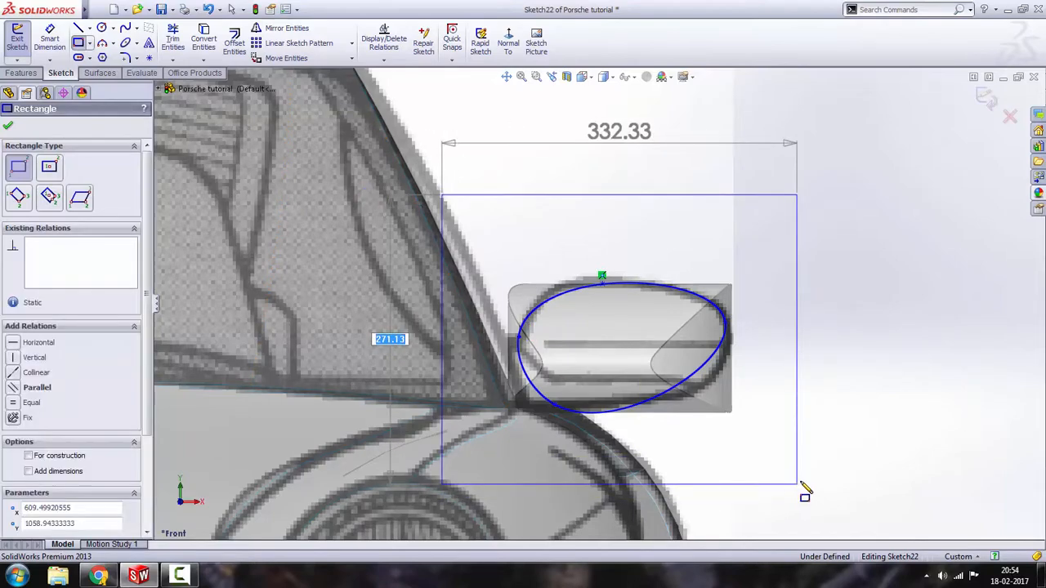
right_click(918, 227)
left_click(936, 236)
left_click(986, 97)
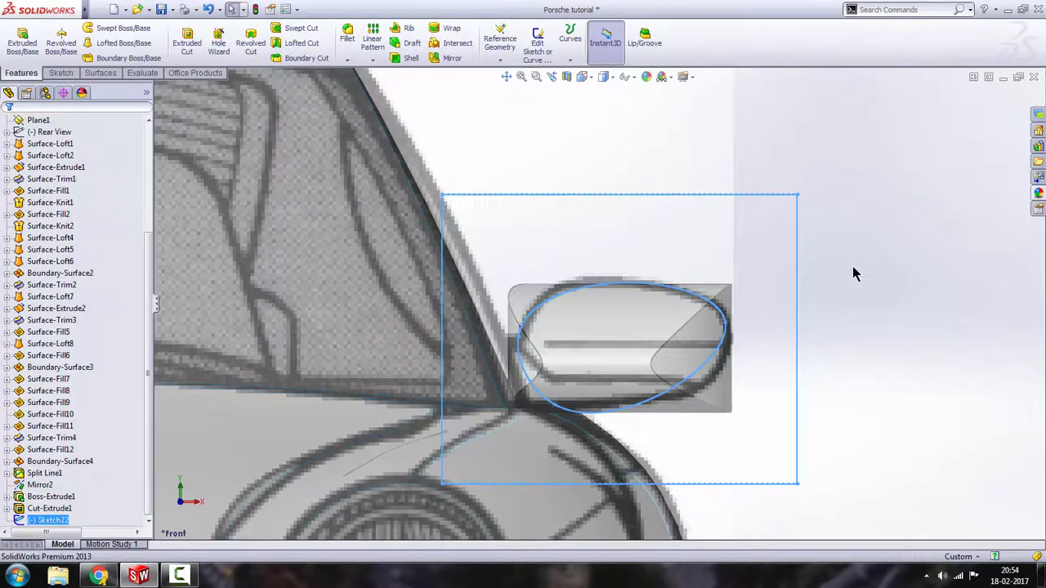
Step: Create an Extruded Cut from the front outline sketch, extending its depth to 2228 mm past the mirror block
scroll(658, 286, "up", 8)
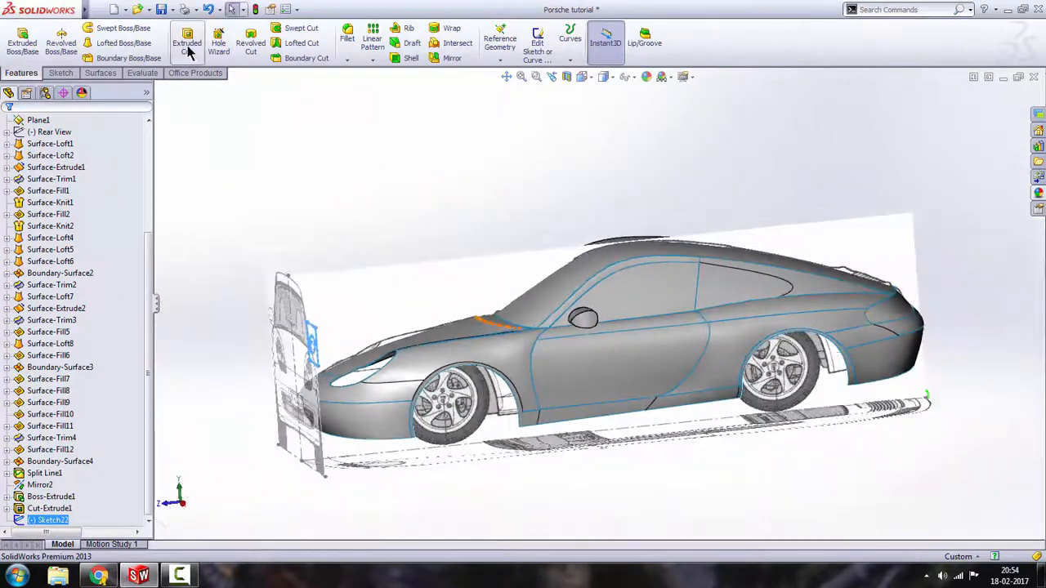
left_click(187, 49)
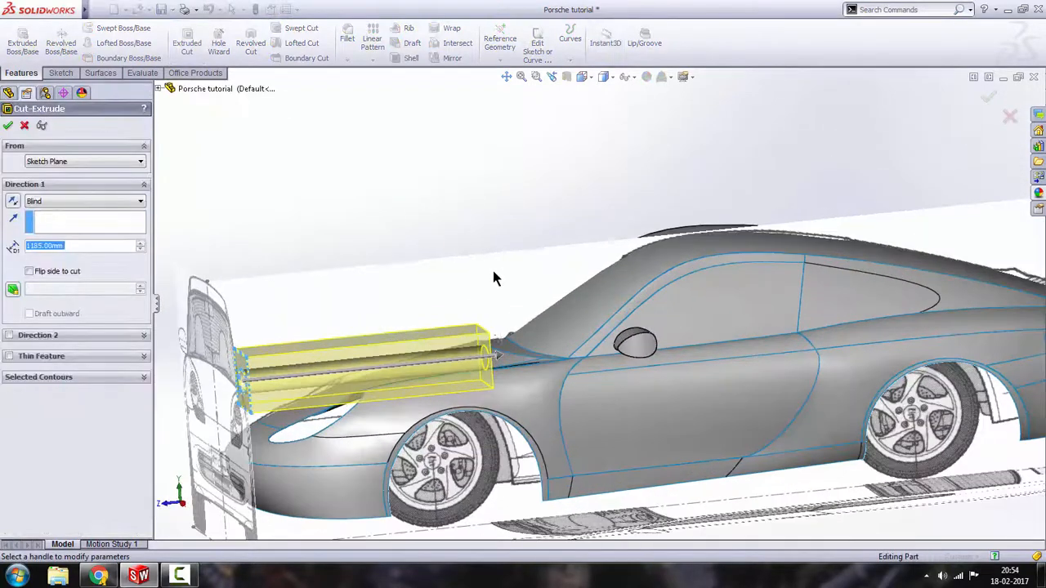
left_click_drag(500, 360, 700, 353)
middle_click_drag(669, 366, 593, 422)
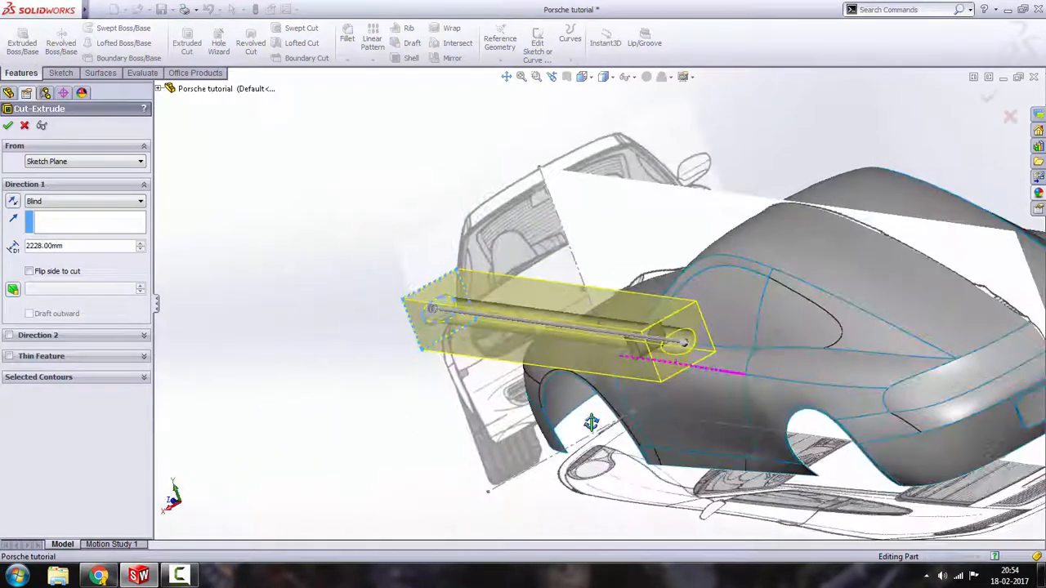
scroll(630, 340, "down", 5)
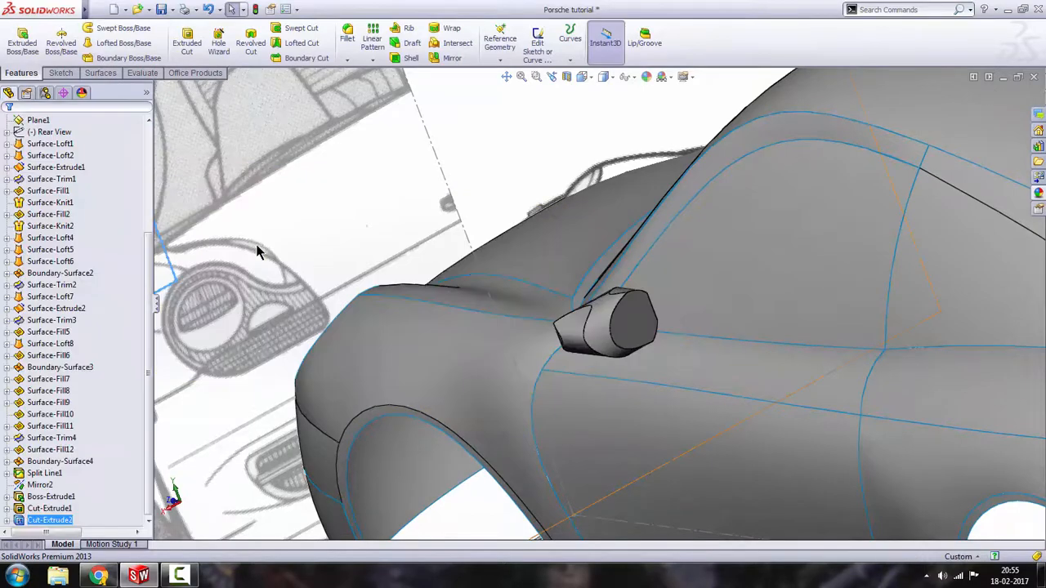
Step: Inspect the cut mirror, switch to the top view around it, and set the display style to wireframe
middle_click_drag(664, 305, 762, 350)
key("f")
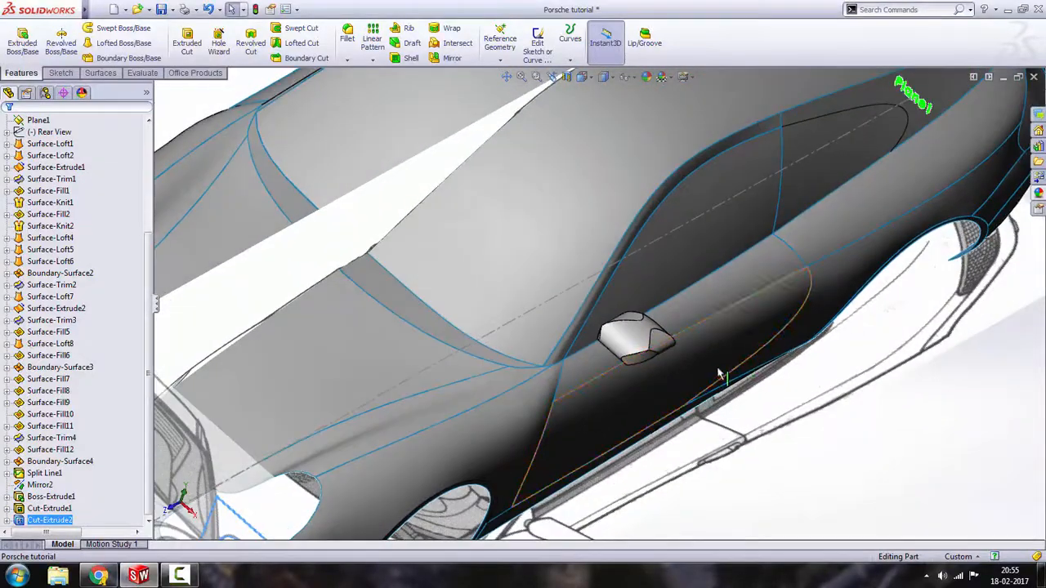
key("space")
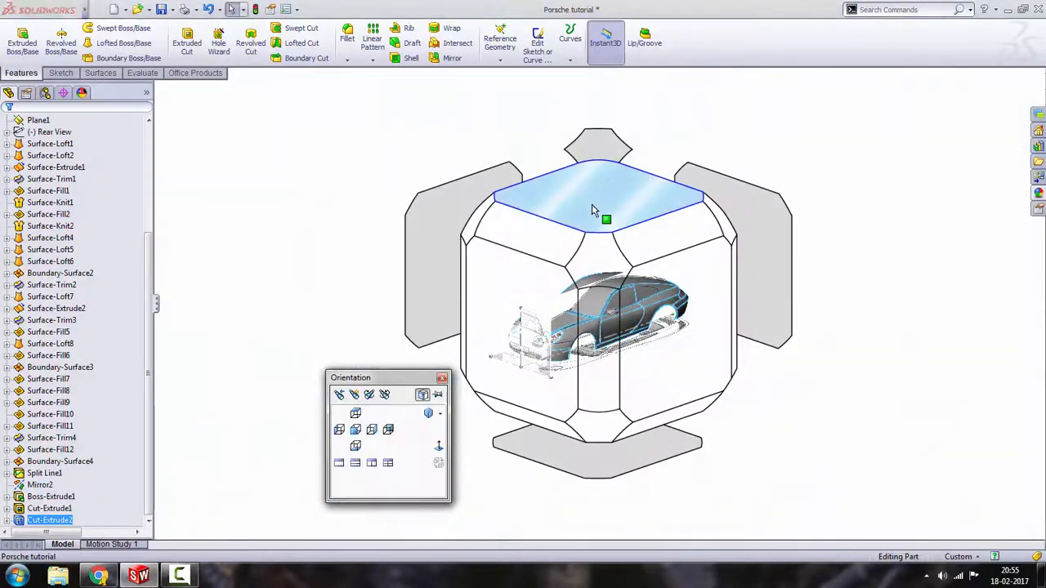
left_click(596, 214)
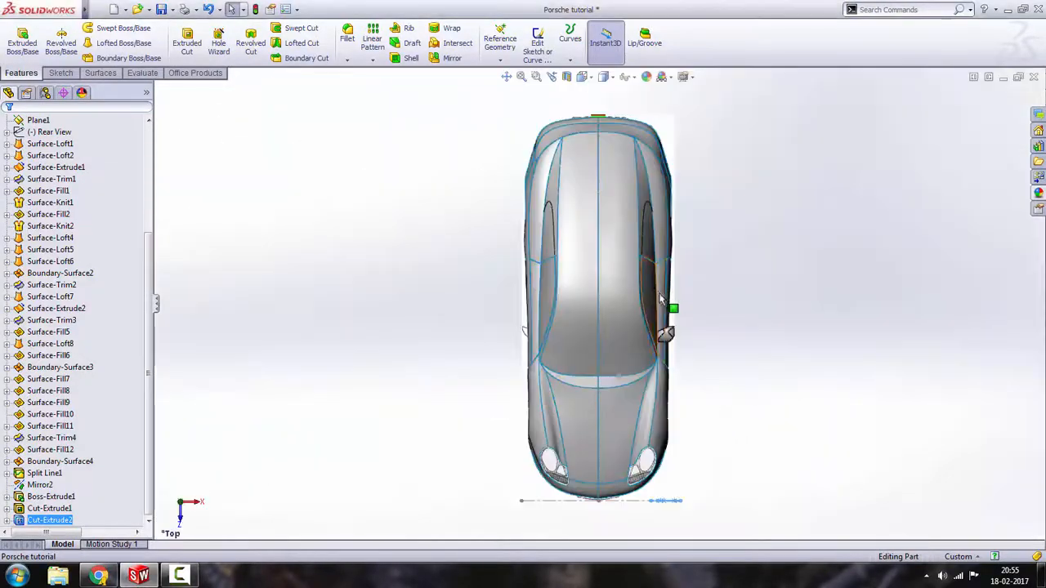
scroll(665, 350, "down", 5)
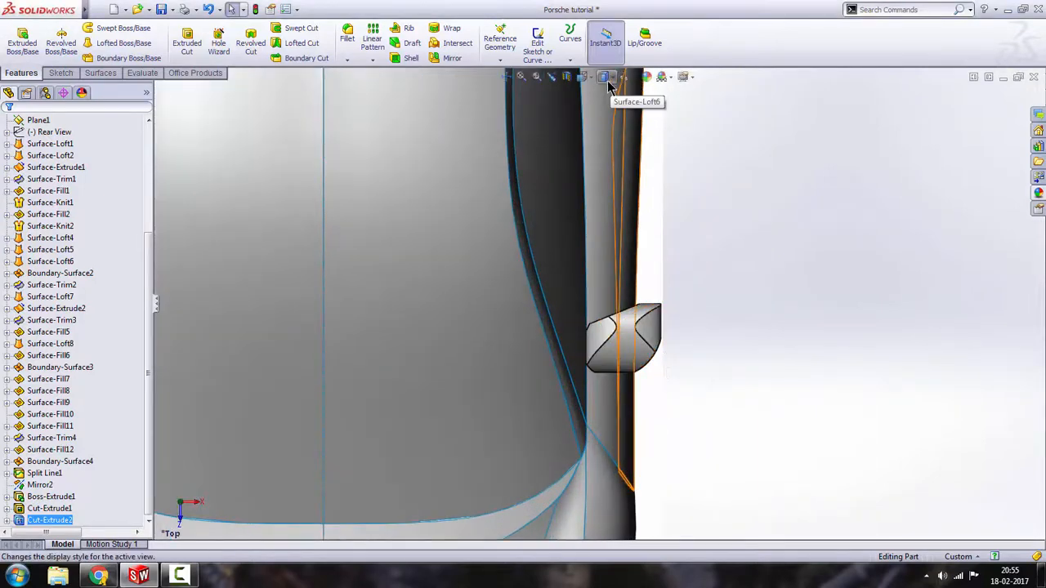
left_click(590, 79)
left_click(854, 303)
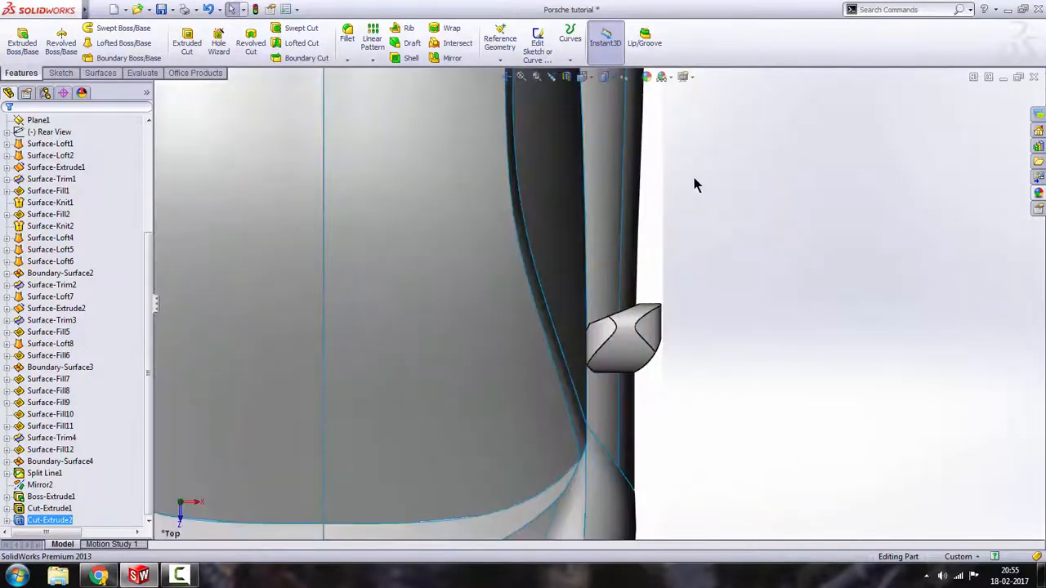
left_click(608, 80)
left_click(609, 157)
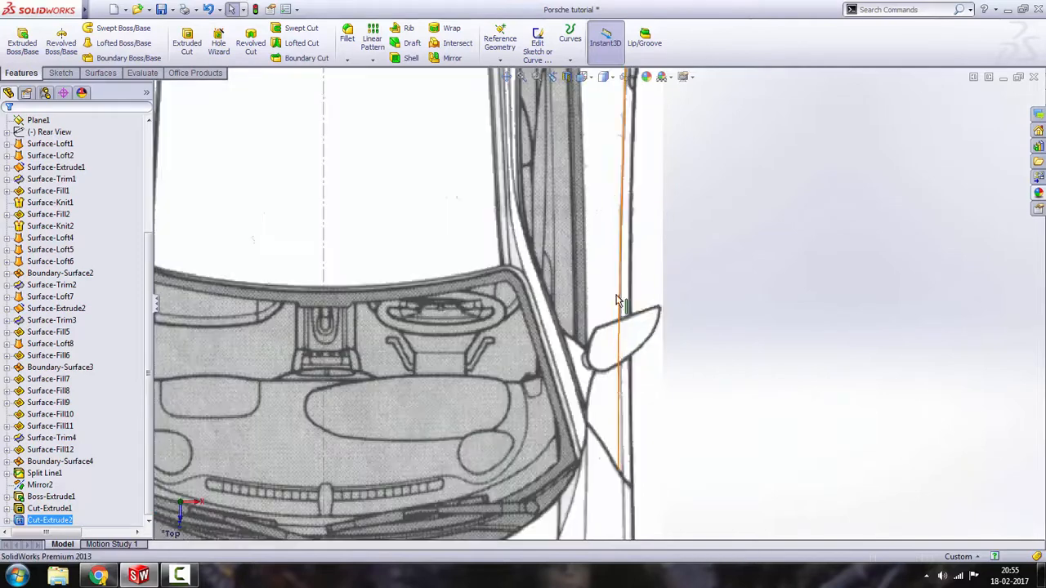
Step: Start a sketch on the Top plane at the mirror
scroll(623, 357, "down", 2)
scroll(626, 359, "down", 1)
scroll(24, 147, "up", 10)
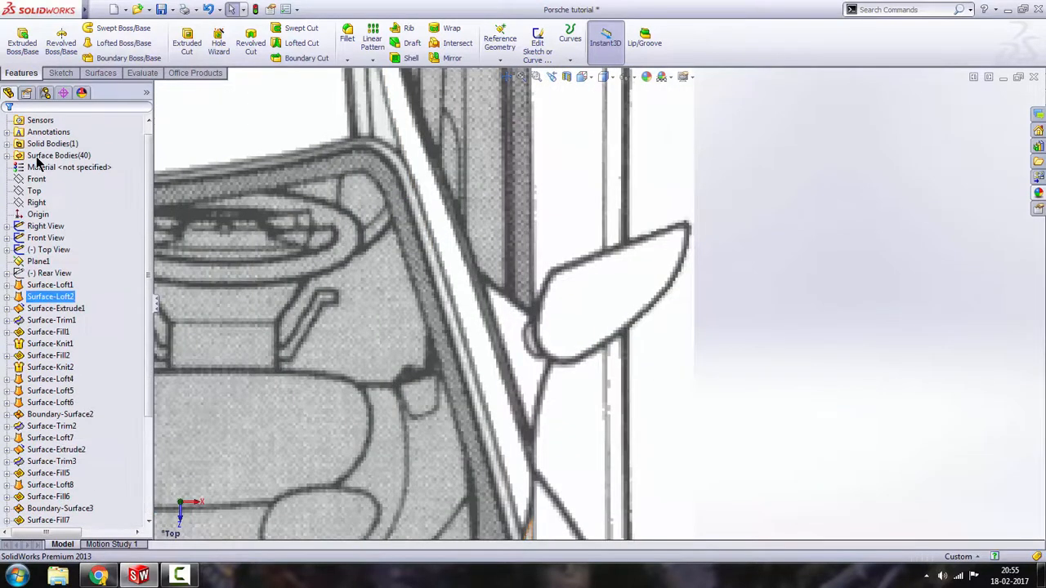
left_click(37, 214)
left_click(46, 189)
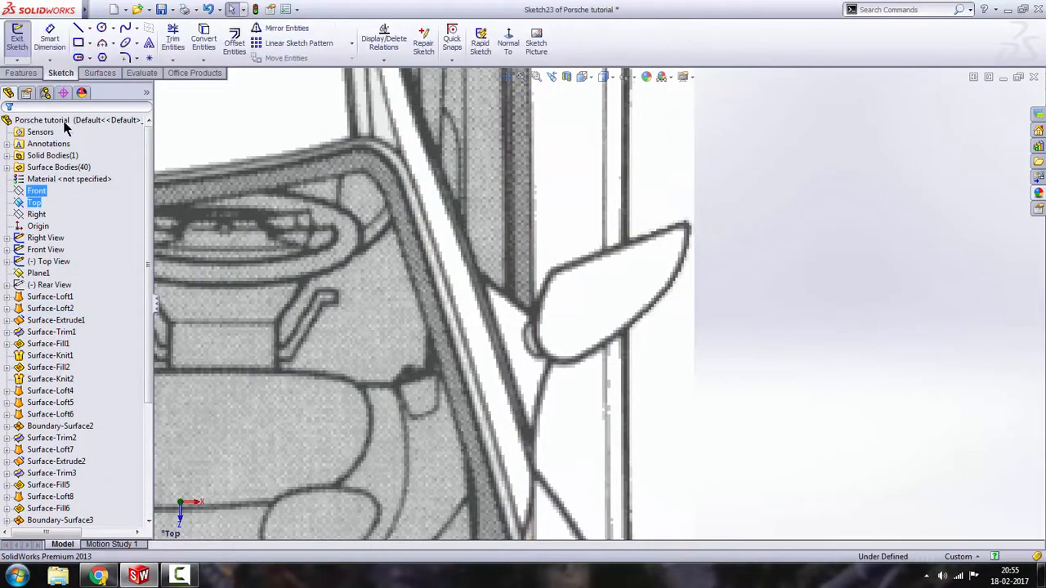
Step: Draw a straight two-point spline about 170 mm long along the mirror's rear edge on the top-view blueprint
scroll(634, 295, "down", 3)
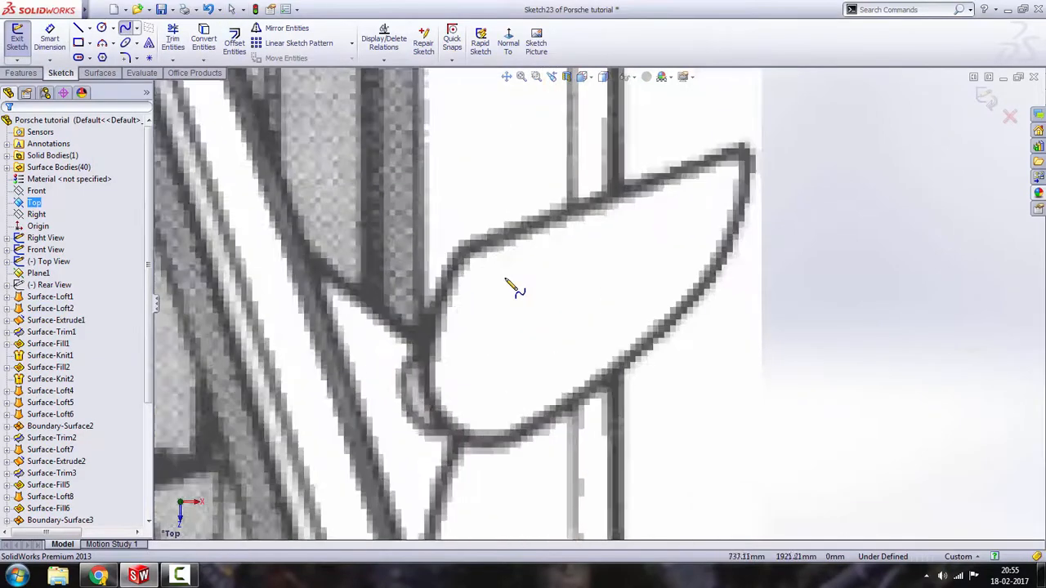
left_click(471, 249)
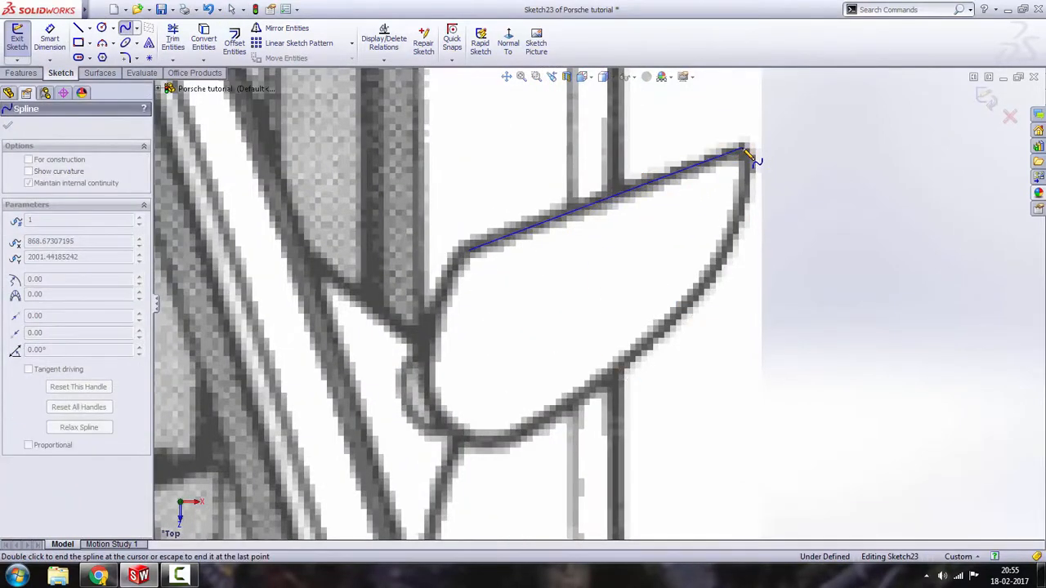
double_click(743, 149)
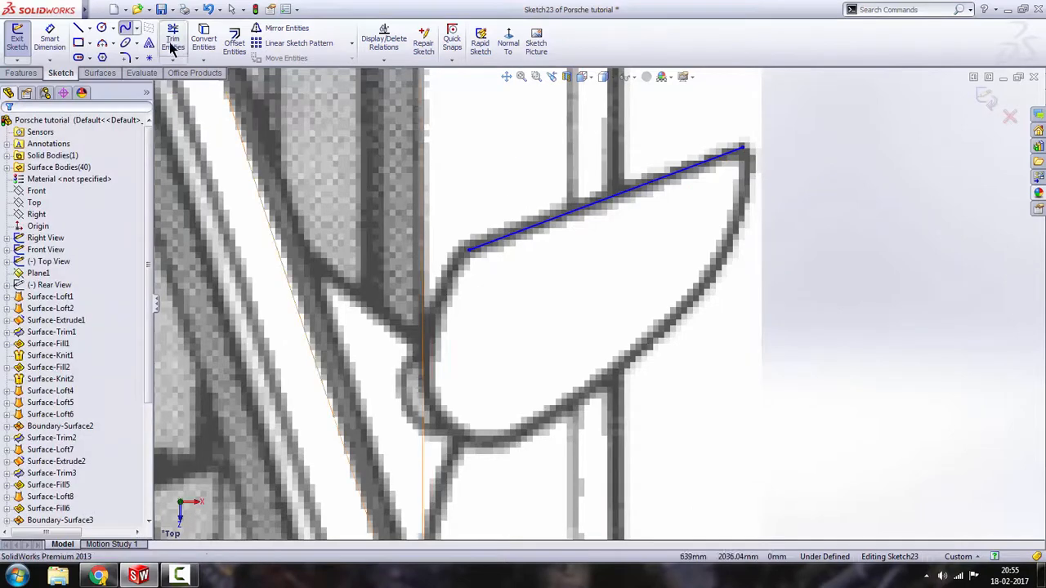
Step: Draw a second two-point spline about 211 mm long from the mirror's outer tip to its inner edge
left_click(743, 149)
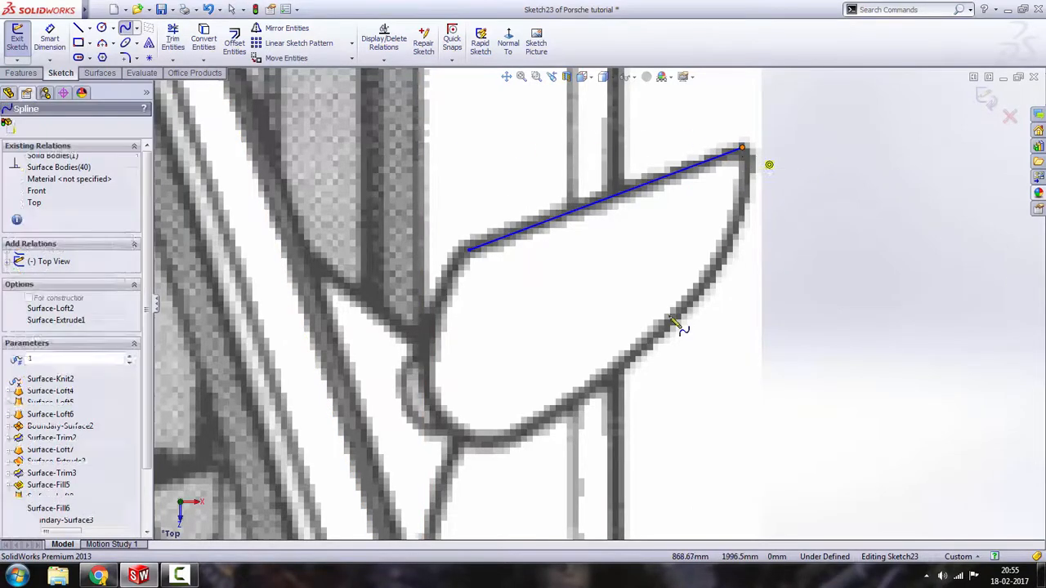
left_click(513, 374)
key("Escape")
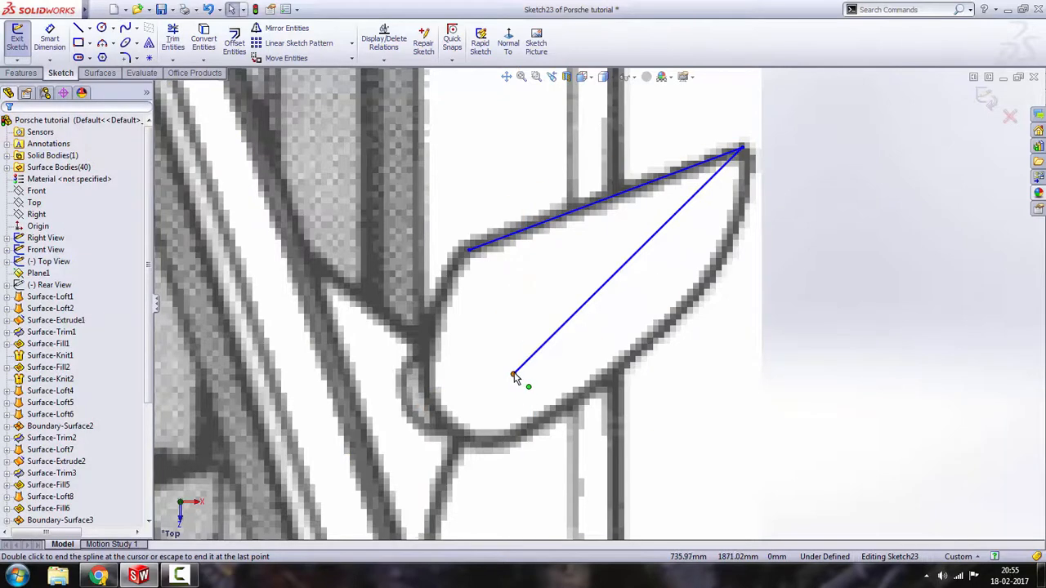
double_click(516, 374)
left_click_drag(517, 374, 430, 333)
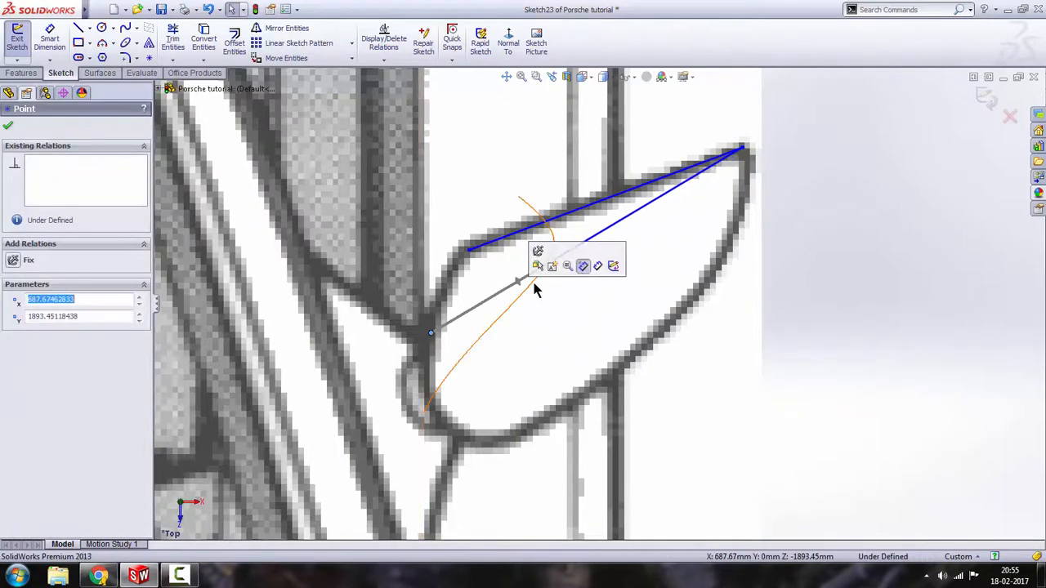
Step: Bend the second spline along the mirror's curved front outline using the tangent handles at both ends
left_click(943, 367)
left_click(609, 233)
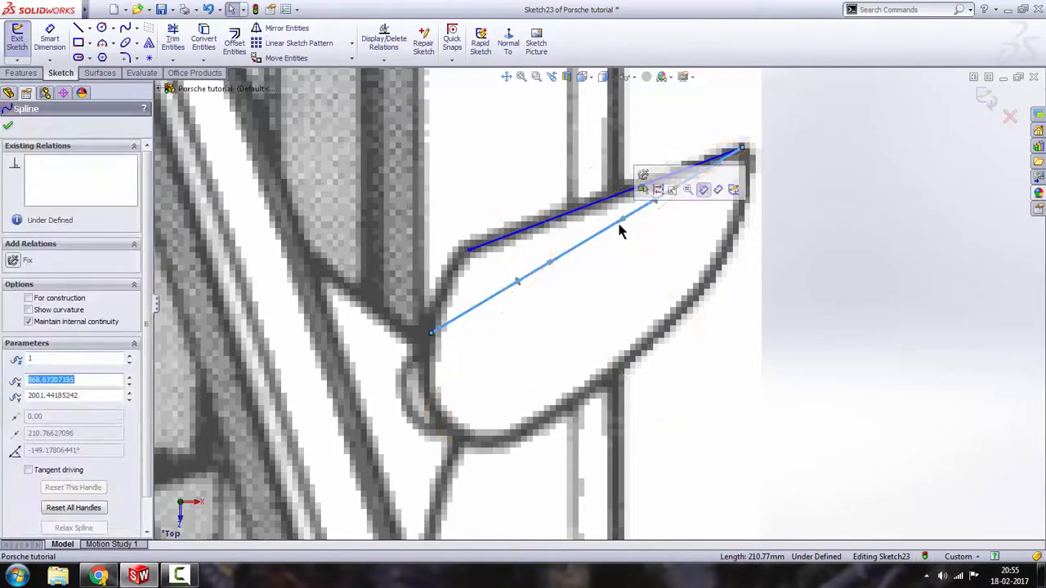
left_click_drag(619, 231, 754, 341)
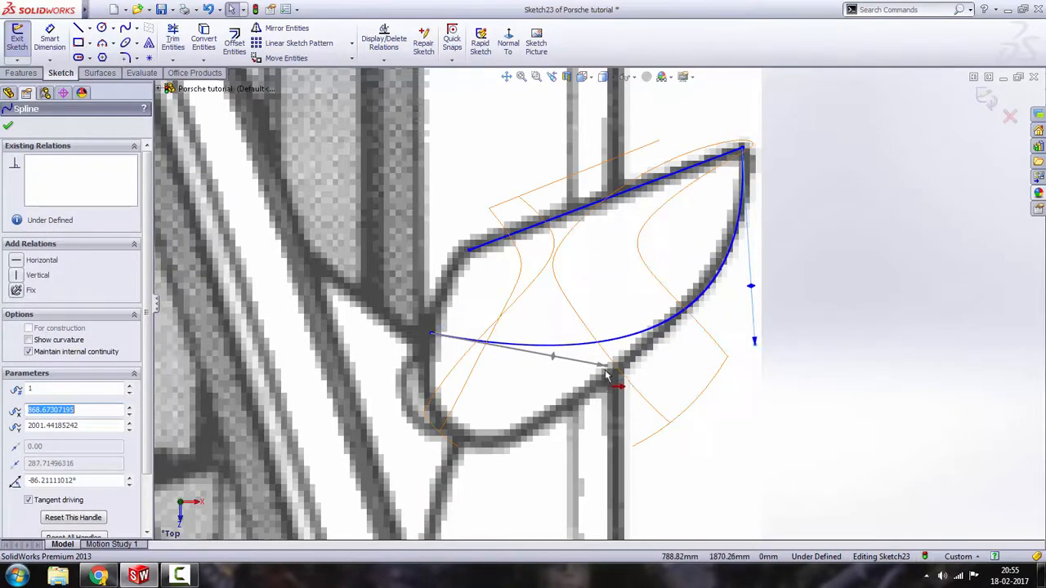
left_click_drag(606, 376, 420, 538)
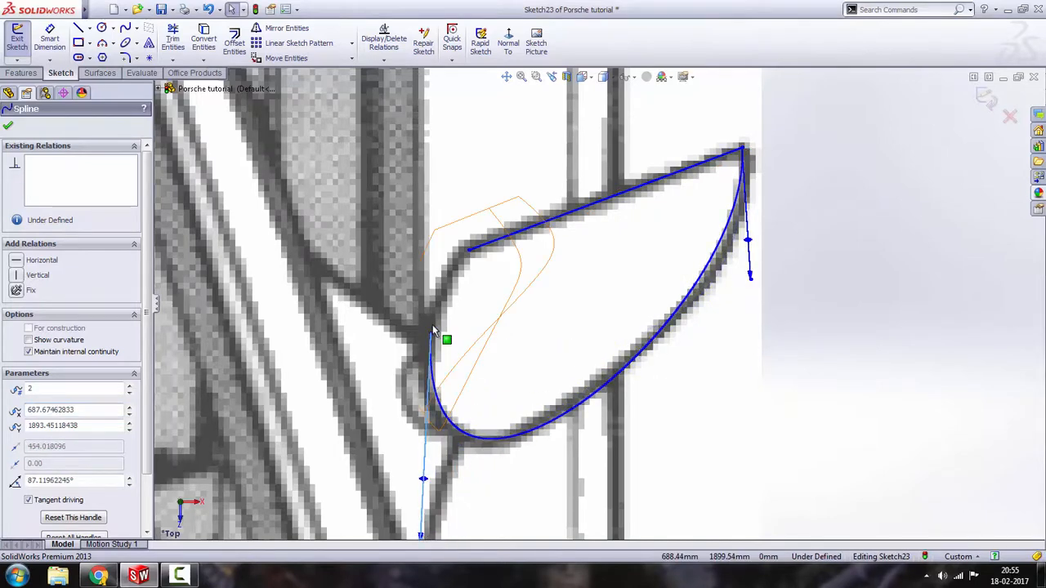
Step: Join the curved spline's inner end to the straight spline's endpoint and refit its tangent handles to the blueprint outline
left_click_drag(432, 338, 468, 252)
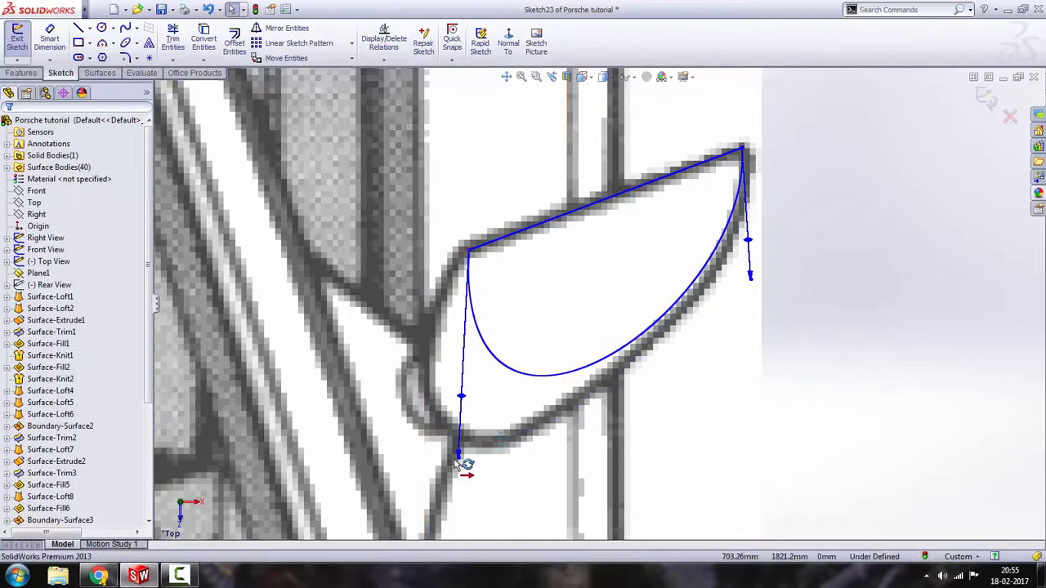
left_click_drag(457, 462, 325, 555)
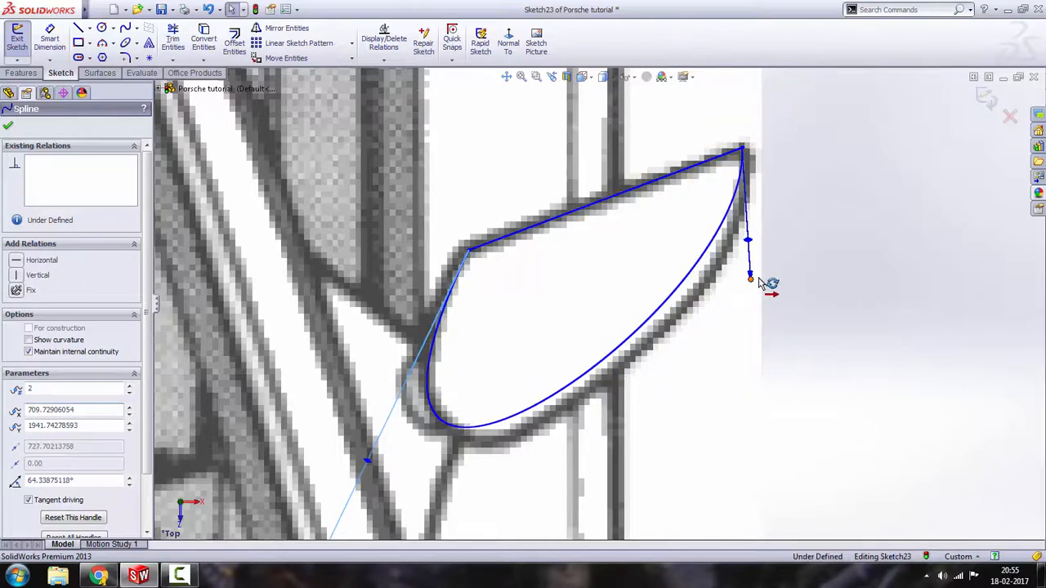
mouse_move(750, 280)
left_mouse_down()
mouse_move(795, 271)
mouse_move(780, 315)
mouse_move(790, 302)
left_mouse_up()
scroll(422, 441, "up", 2)
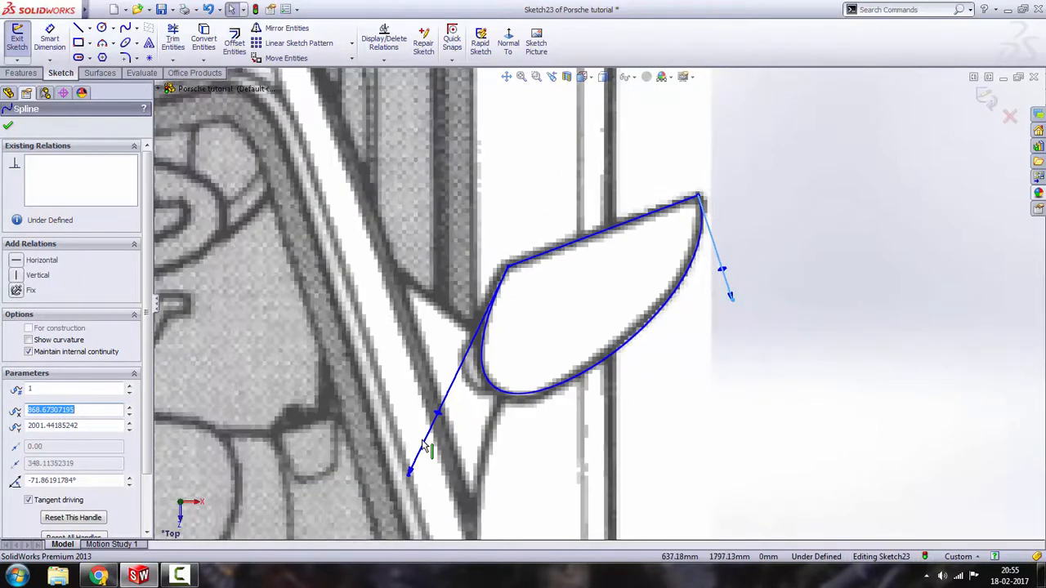
scroll(423, 445, "down", 2)
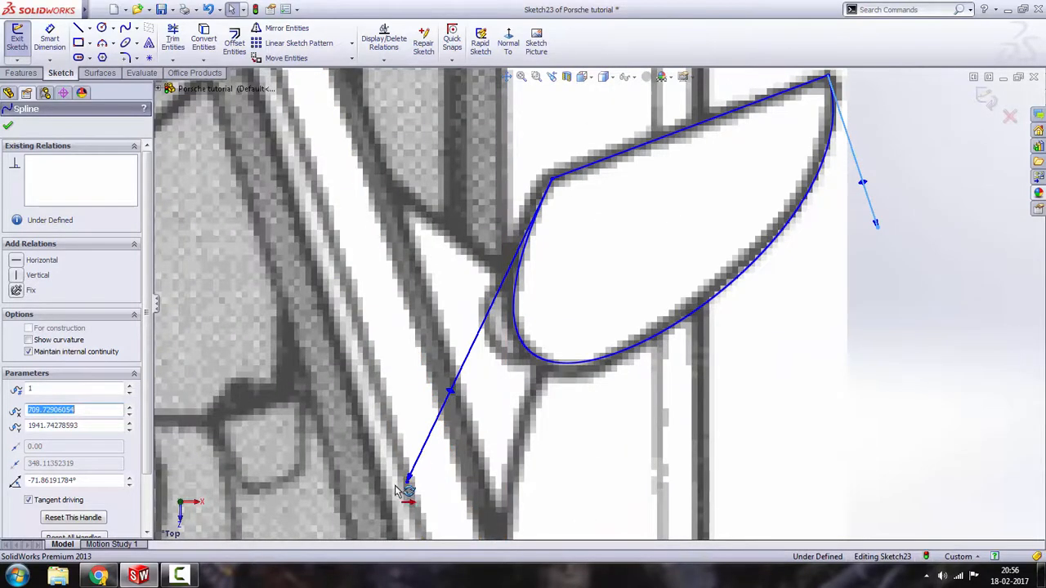
left_click_drag(396, 488, 392, 495)
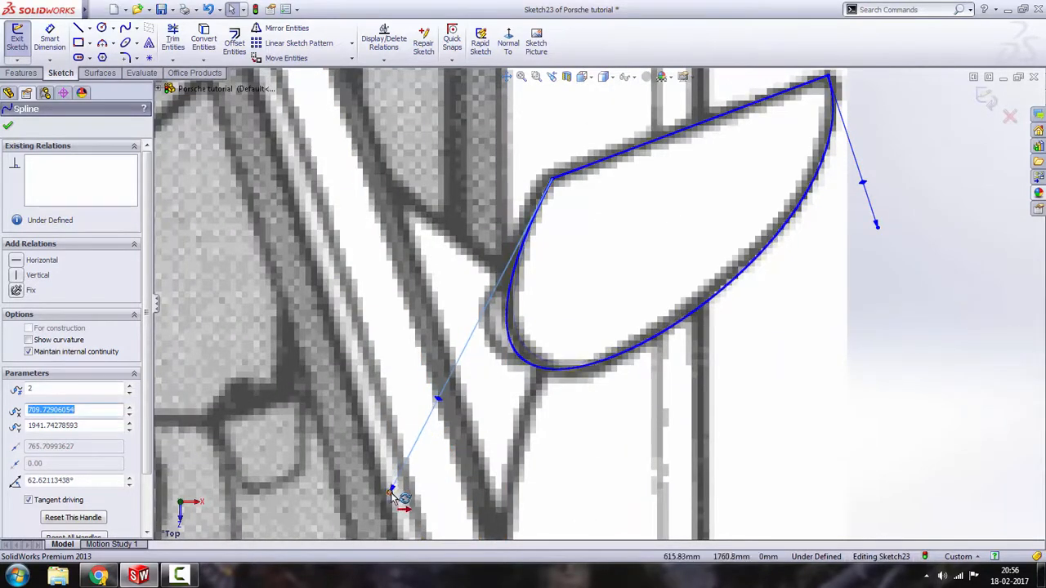
Step: Refine the curved spline by shifting the shared inner endpoint outward and readjusting both tangent handles to the top-view mirror outline
scroll(570, 210, "down", 2)
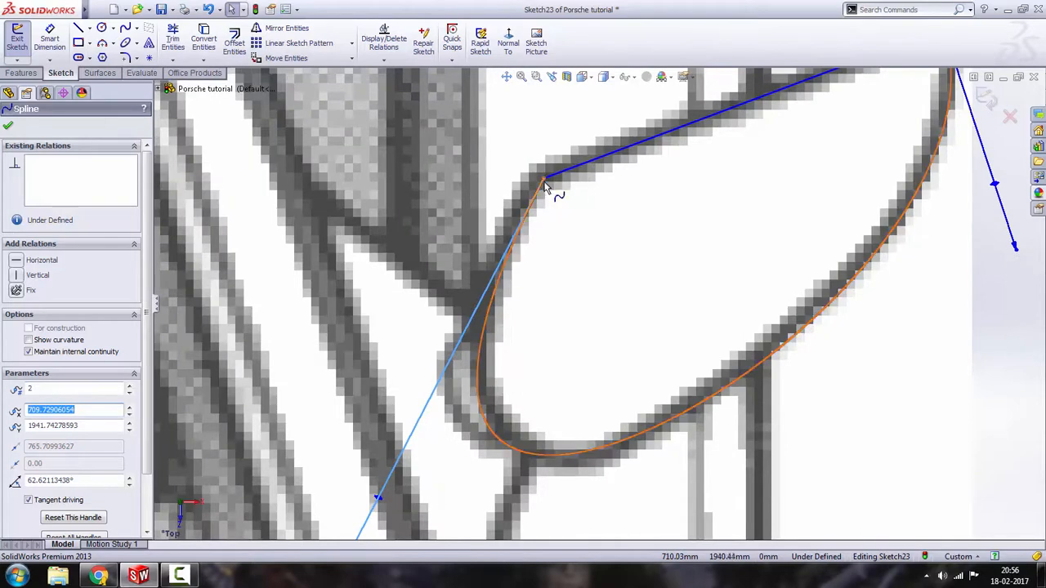
left_click_drag(546, 185, 527, 188)
scroll(503, 353, "up", 1)
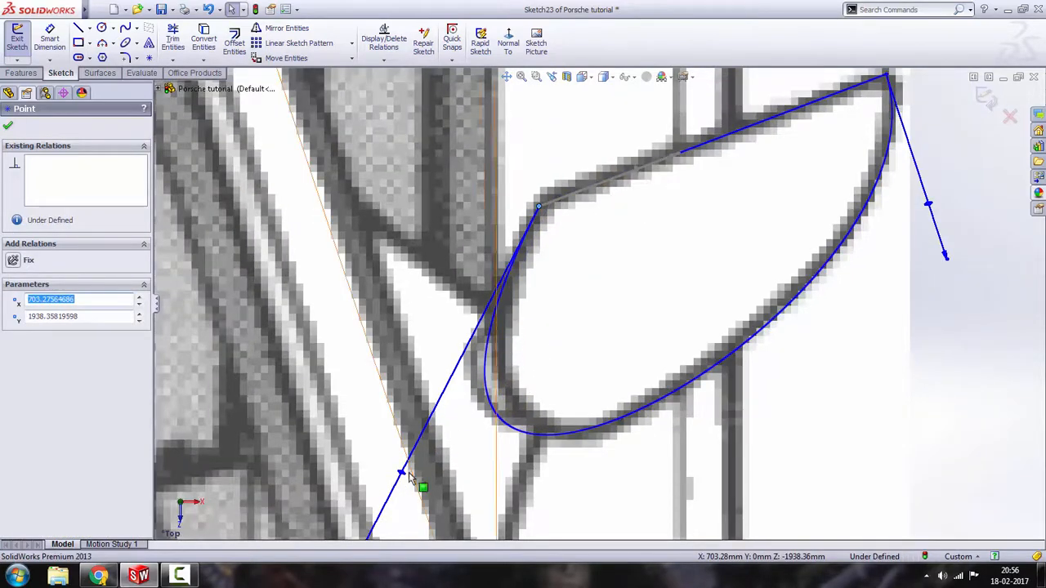
scroll(433, 484, "up", 1)
left_click_drag(421, 501, 438, 487)
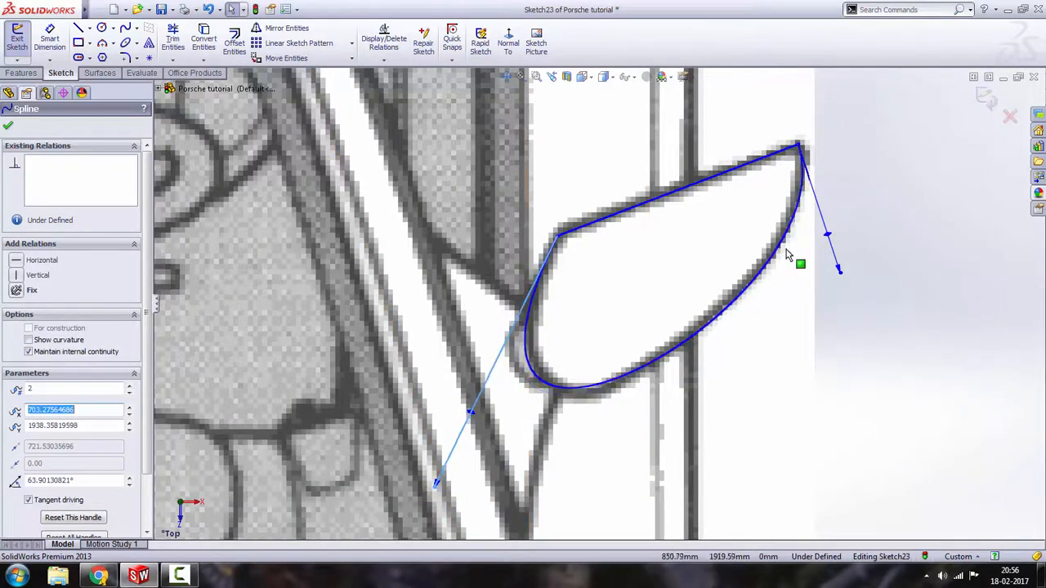
scroll(787, 255, "down", 3)
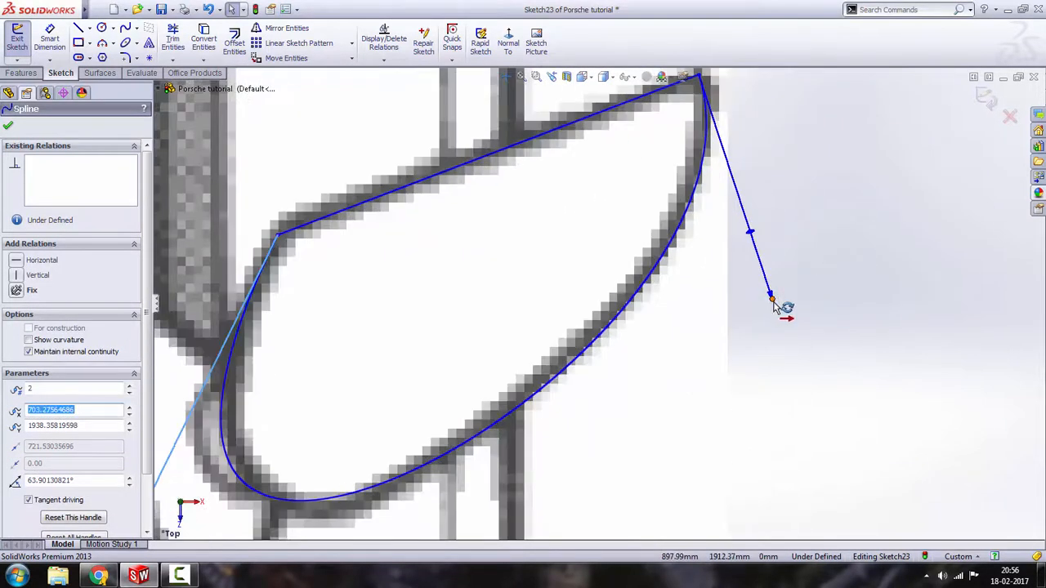
left_click_drag(774, 303, 776, 305)
scroll(832, 334, "up", 2)
left_click(832, 337)
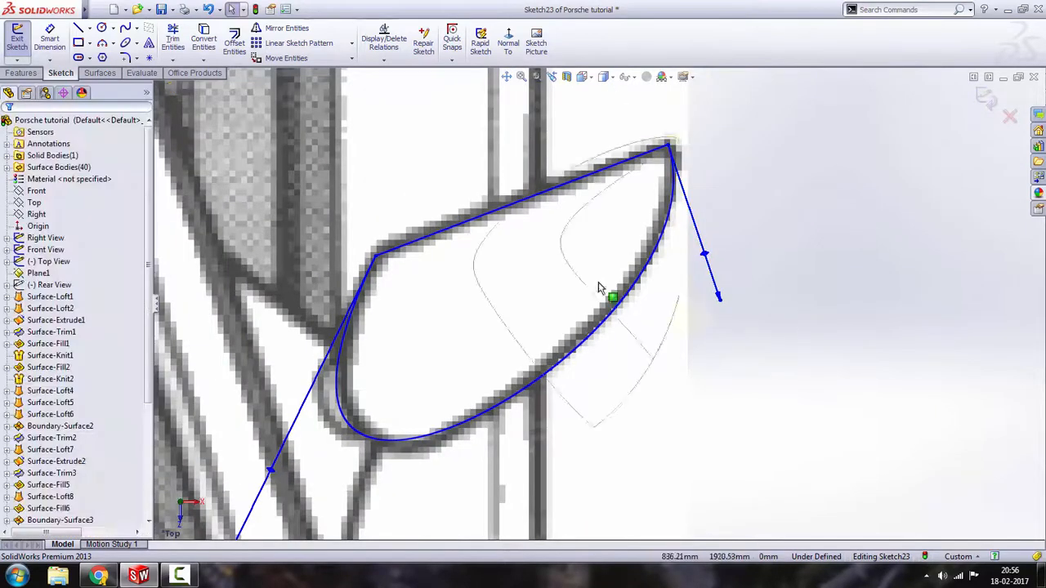
Step: Draw a corner rectangle enclosing the whole mirror outline on the top-view blueprint and finish the sketch
scroll(409, 230, "up", 2)
scroll(483, 242, "up", 2)
scroll(421, 209, "down", 2)
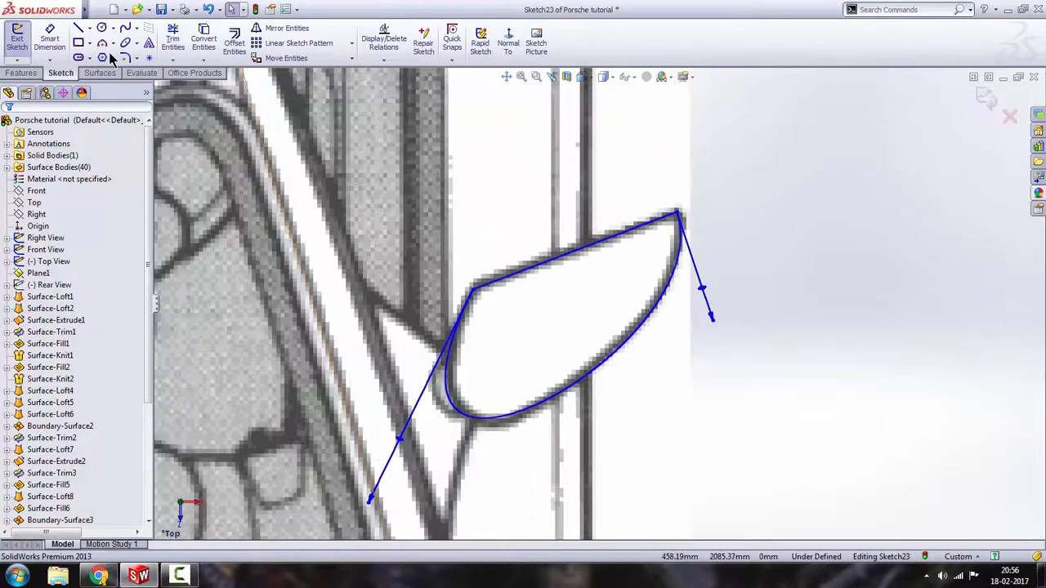
left_click(79, 45)
left_click(391, 188)
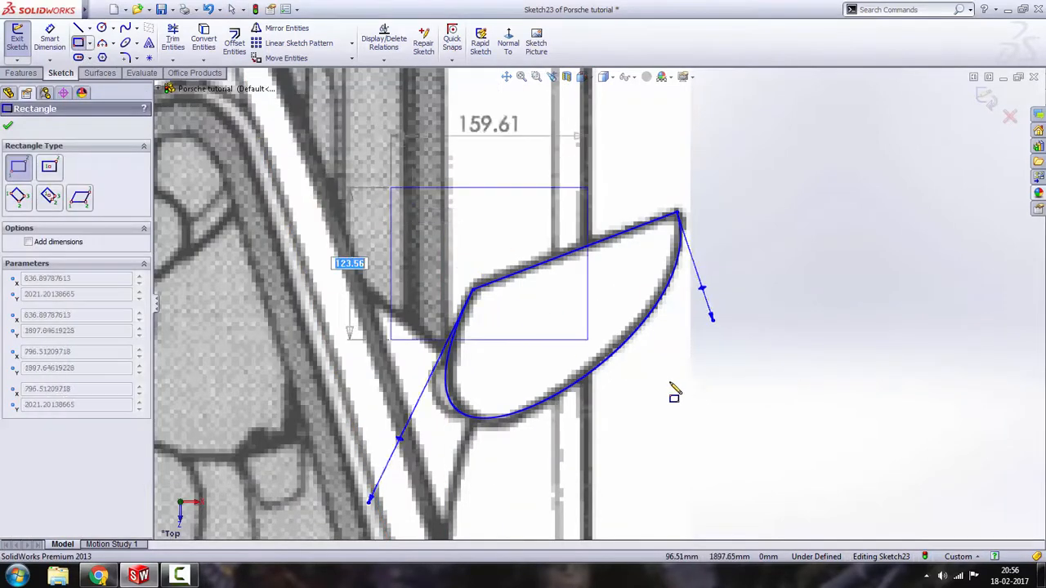
left_click(742, 439)
right_click(838, 278)
key("Escape")
key("Escape")
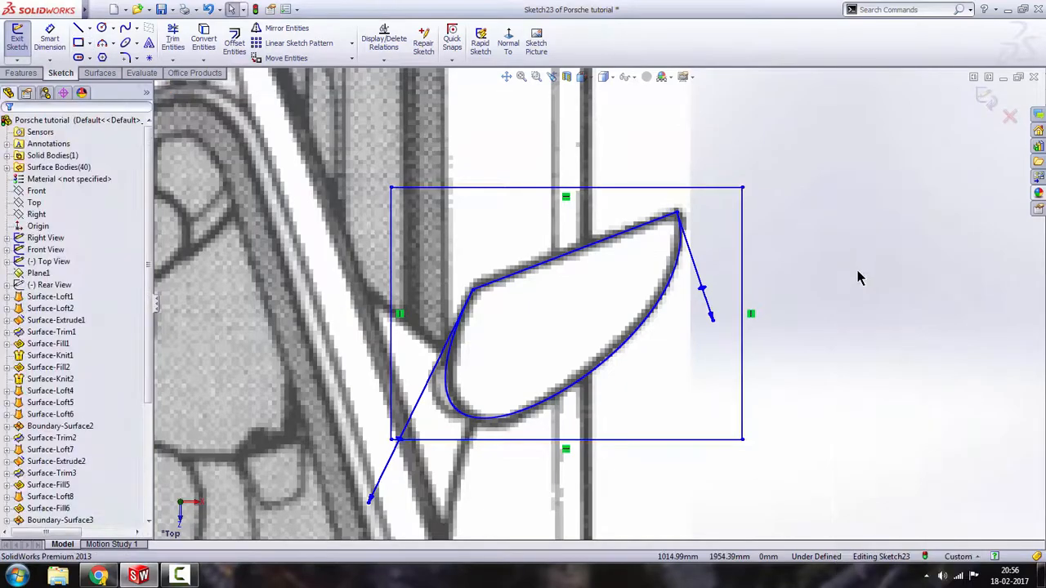
left_click(984, 100)
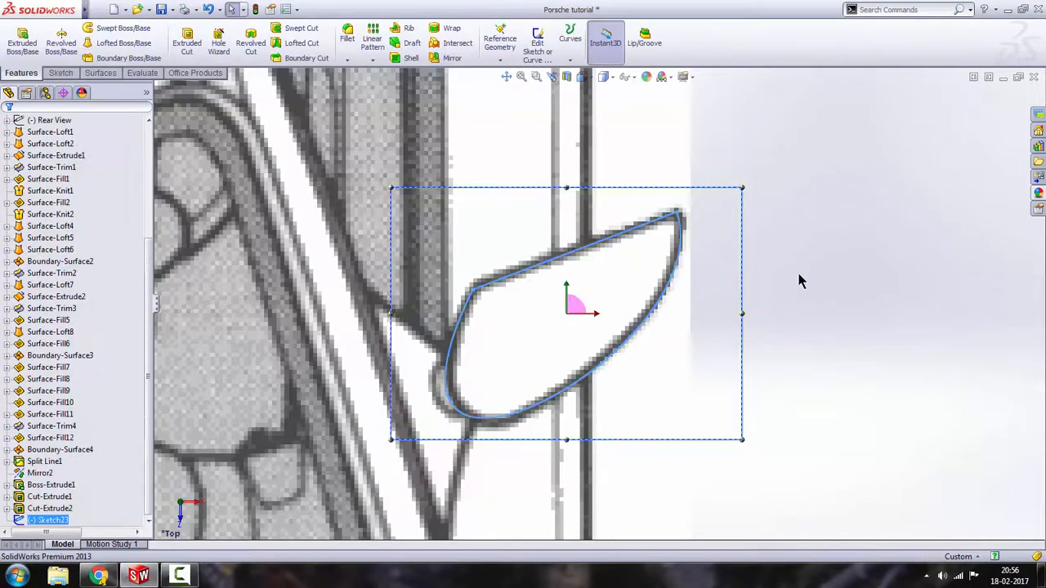
Step: Switch the car model's display style to shaded with edges so the mirror body shows above the new sketch
scroll(784, 277, "up", 8)
mouse_move(749, 255)
middle_mouse_down()
mouse_move(638, 201)
mouse_move(625, 168)
mouse_move(629, 109)
middle_mouse_up()
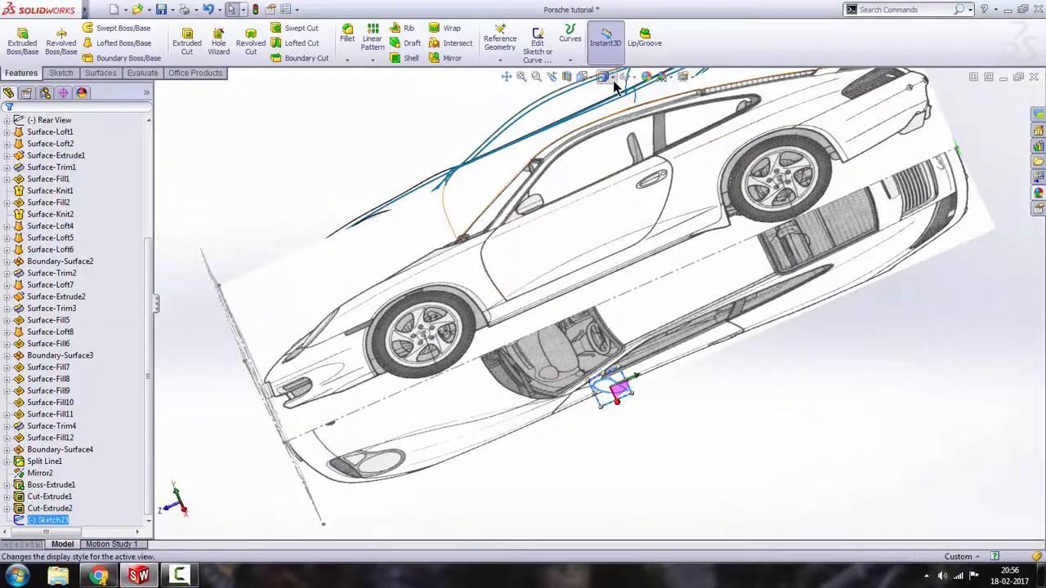
left_click(606, 94)
middle_click_drag(685, 379, 665, 343)
scroll(642, 352, "down", 2)
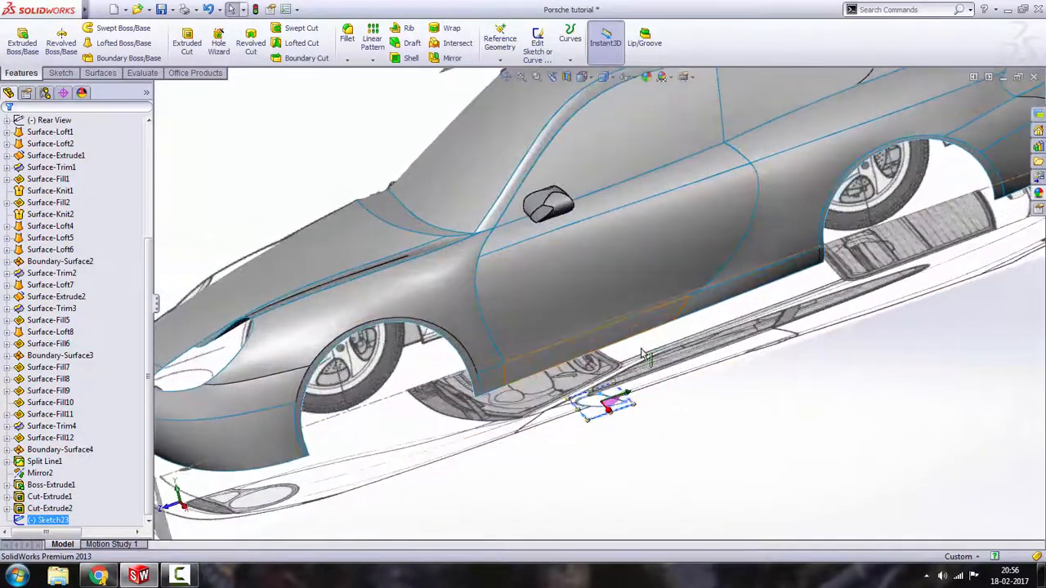
Step: Cut-extrude the top-view sketch through the mirror block with a blind depth of 2228 mm in the reversed direction
left_click(194, 41)
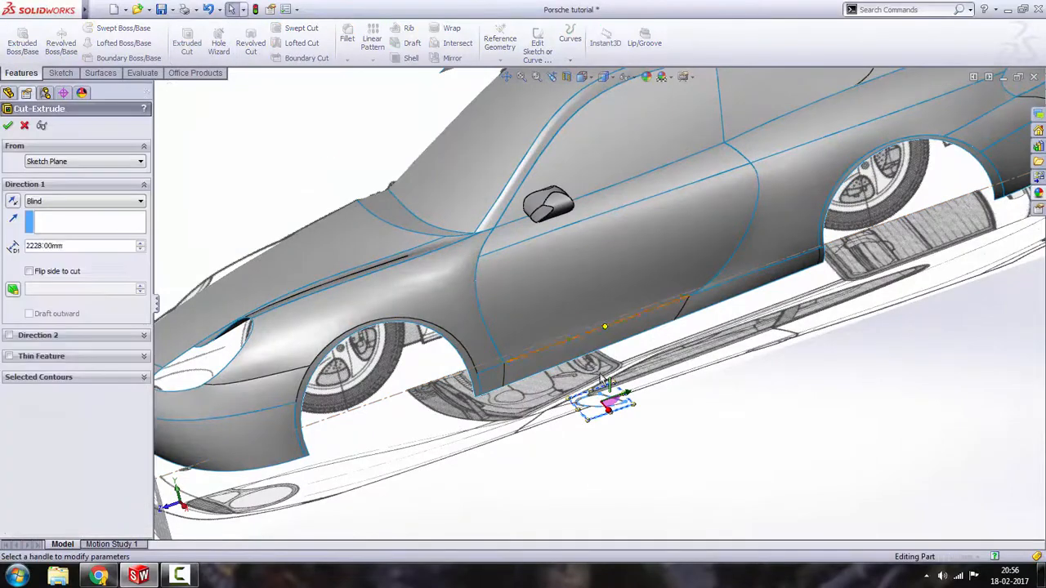
left_click(13, 201)
scroll(546, 277, "up", 3)
scroll(577, 214, "down", 5)
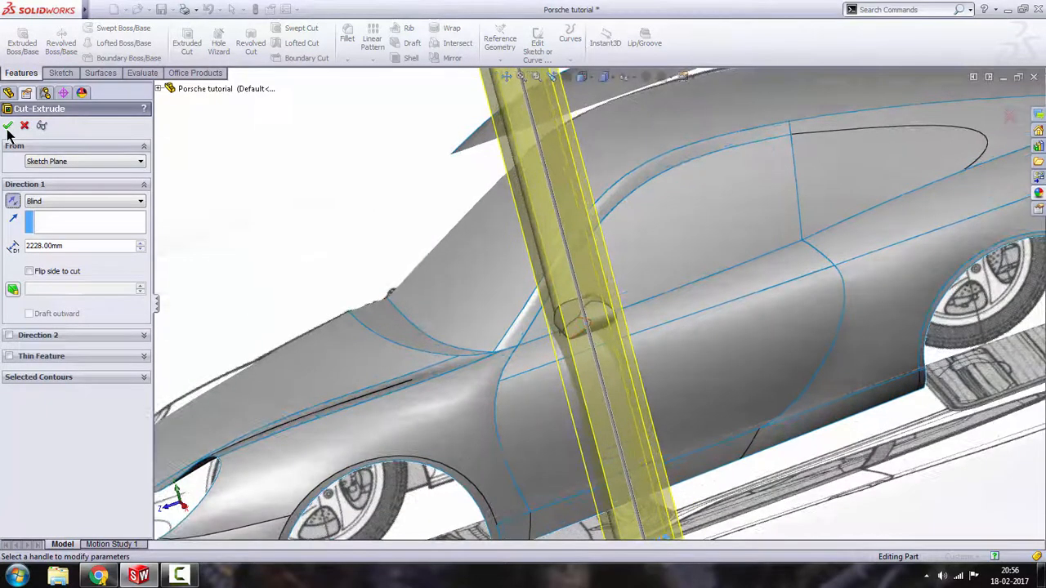
left_click(8, 127)
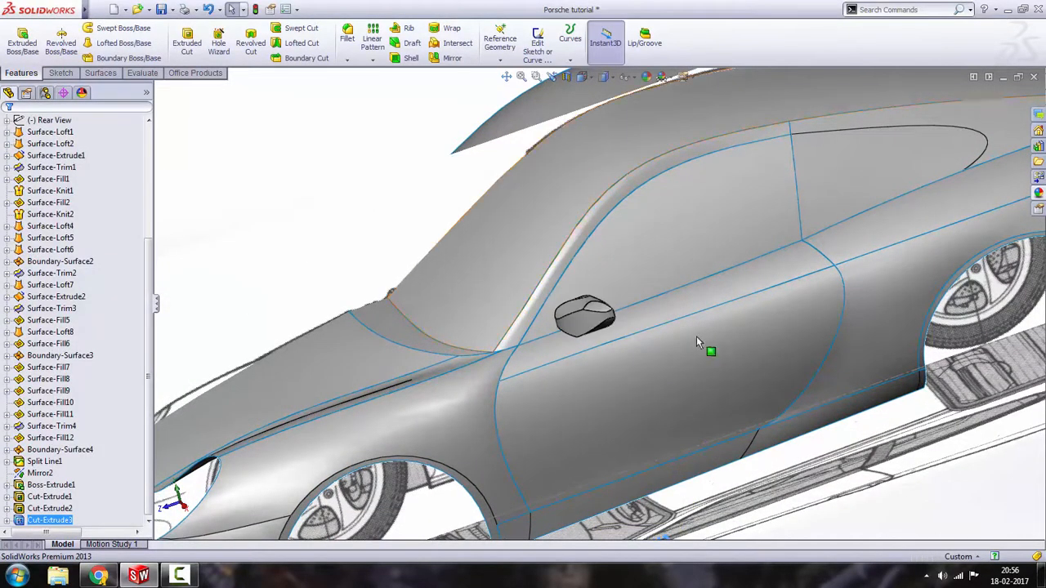
Step: Start a constant-radius fillet of 20 mm on the long edge between the mirror's upper face and side face
middle_click_drag(697, 344, 562, 367)
scroll(614, 293, "down", 3)
scroll(626, 314, "down", 3)
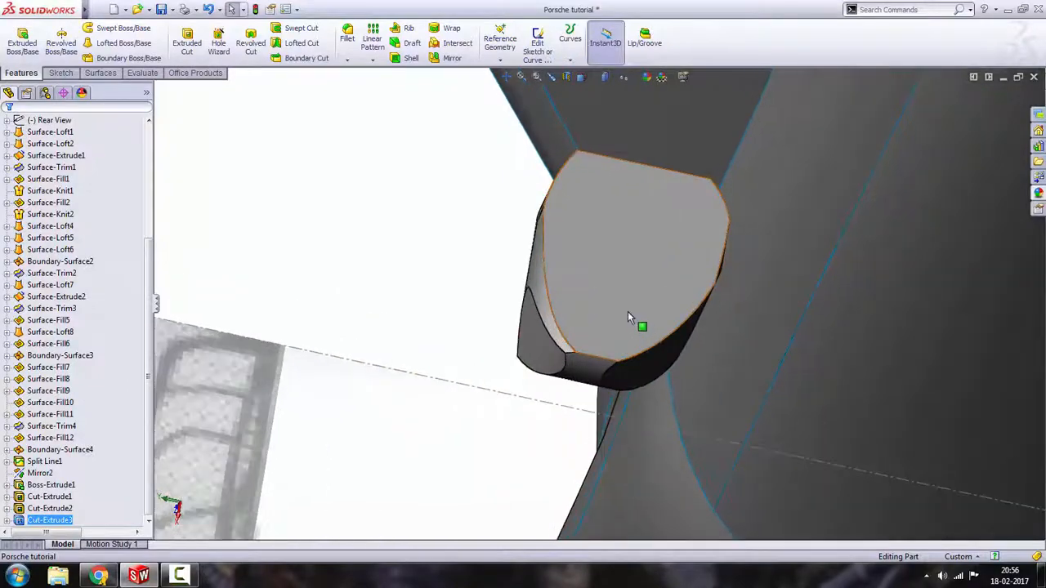
middle_click_drag(627, 317, 476, 226)
left_click(348, 37)
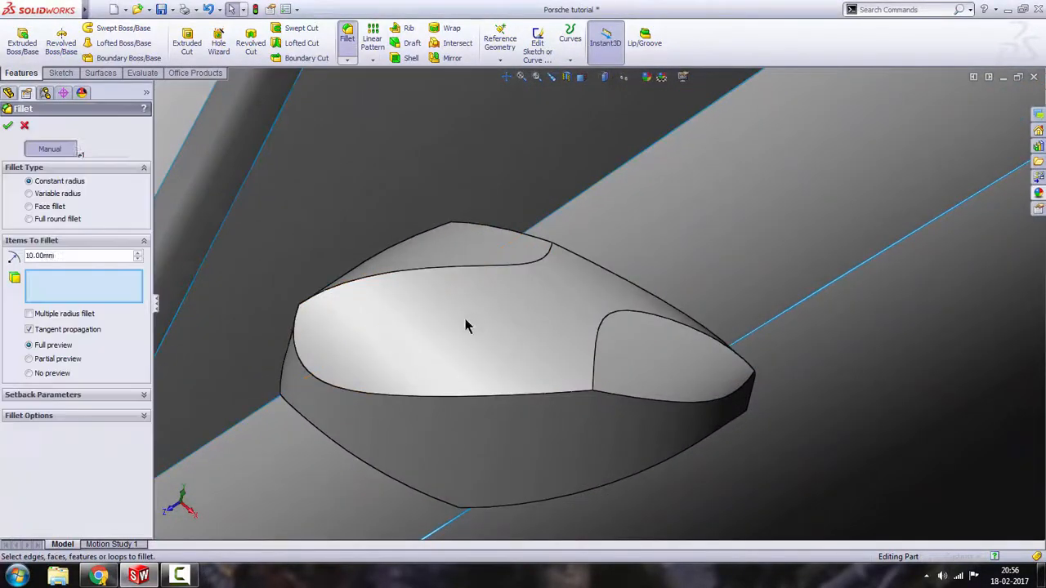
middle_click_drag(464, 325, 326, 314)
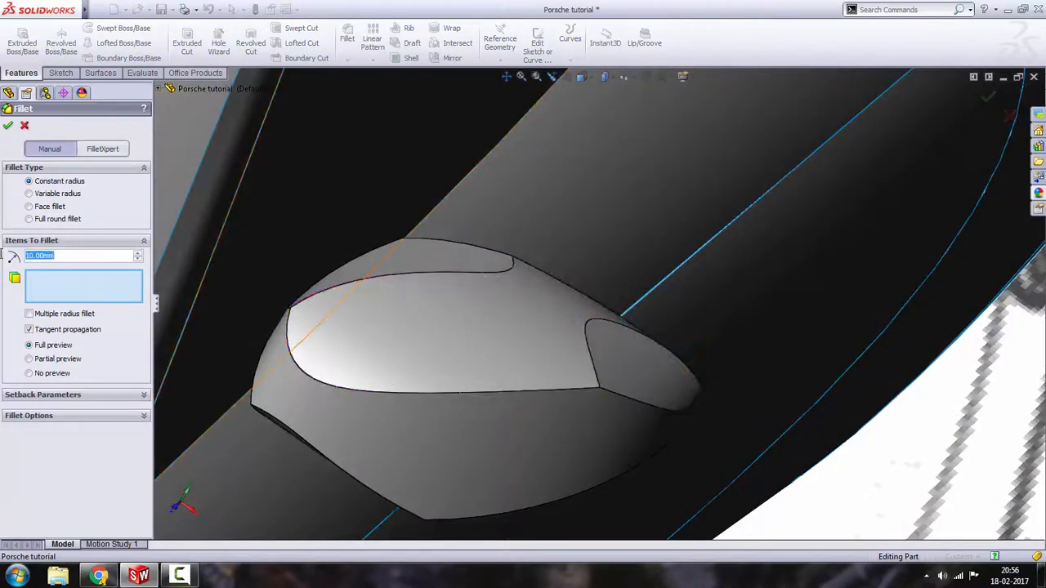
type("20")
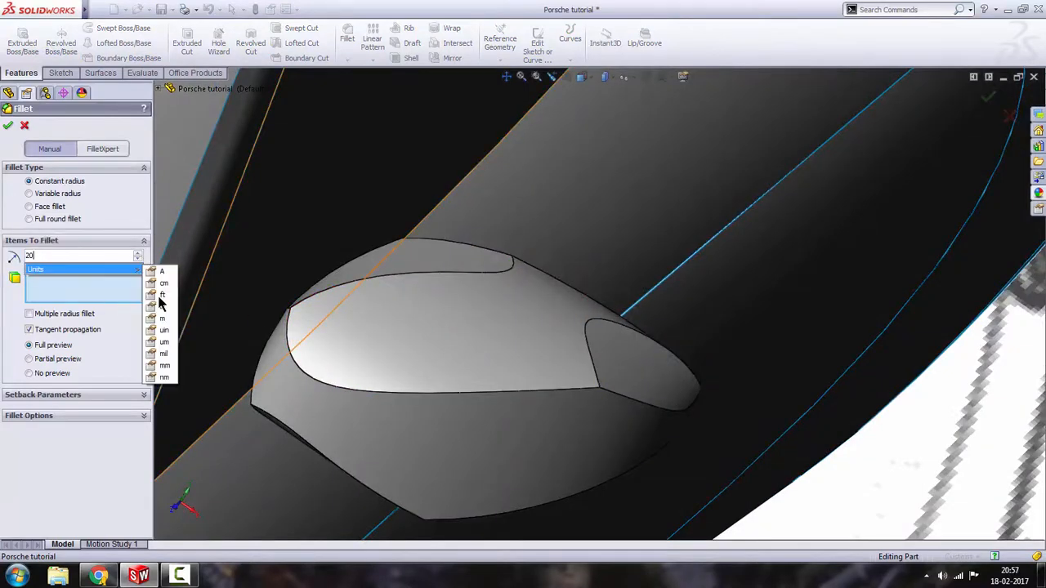
left_click(501, 391)
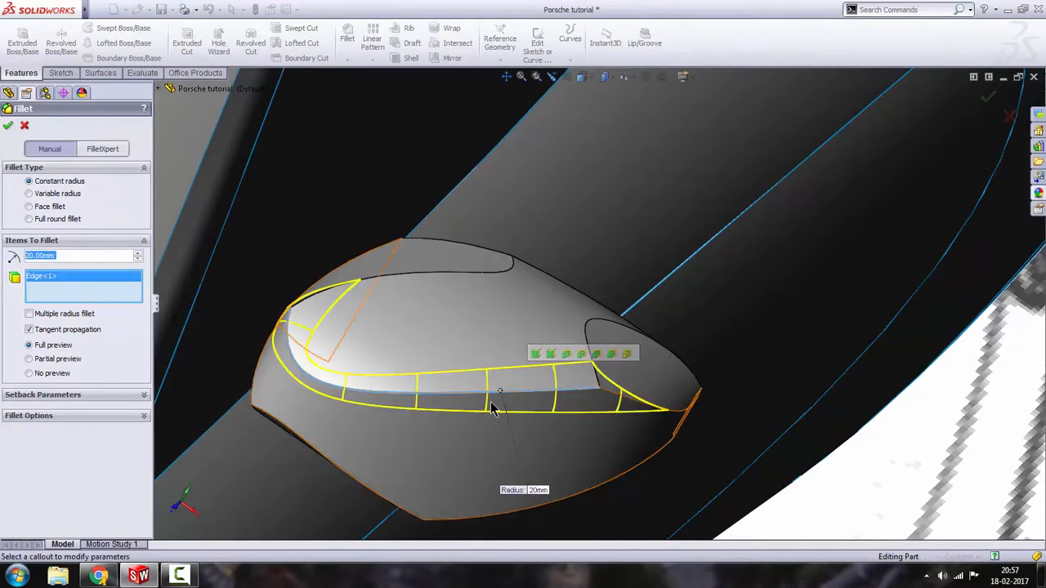
Step: Try a 22 mm radius on the selected mirror edge and restore the fillet radius to 20 mm
middle_click_drag(492, 399, 476, 413)
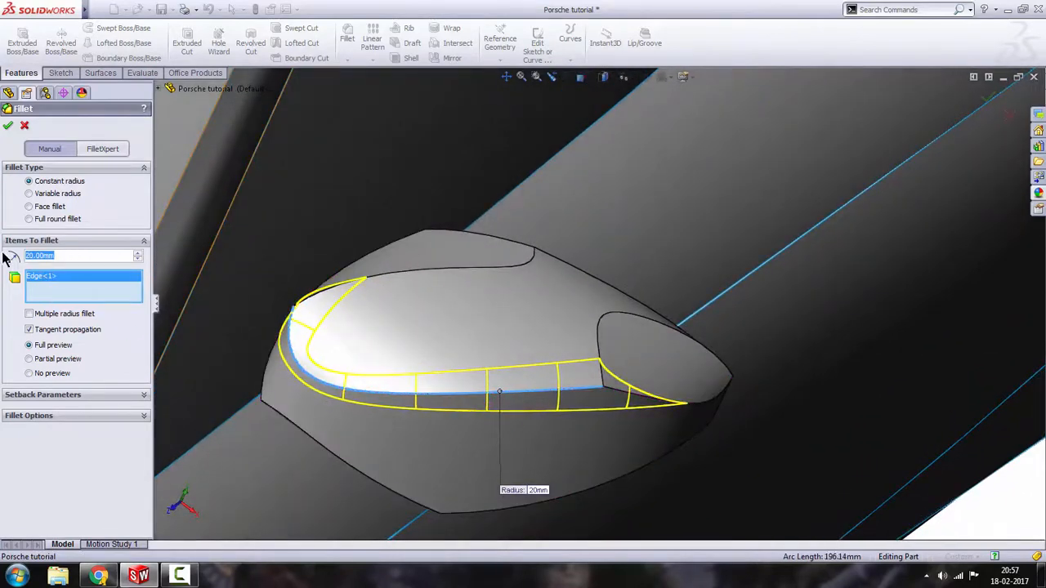
type("22")
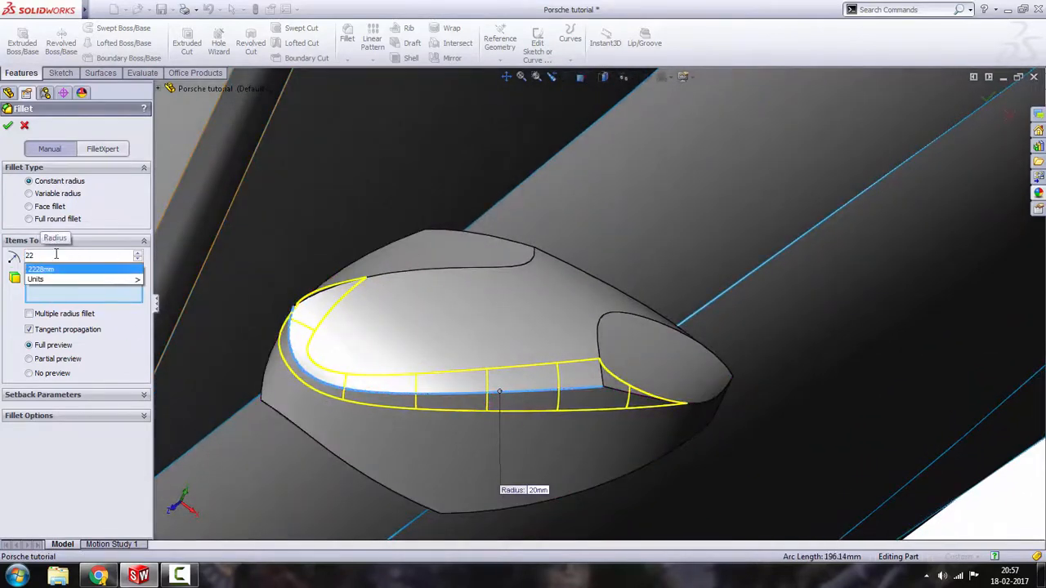
key("Return")
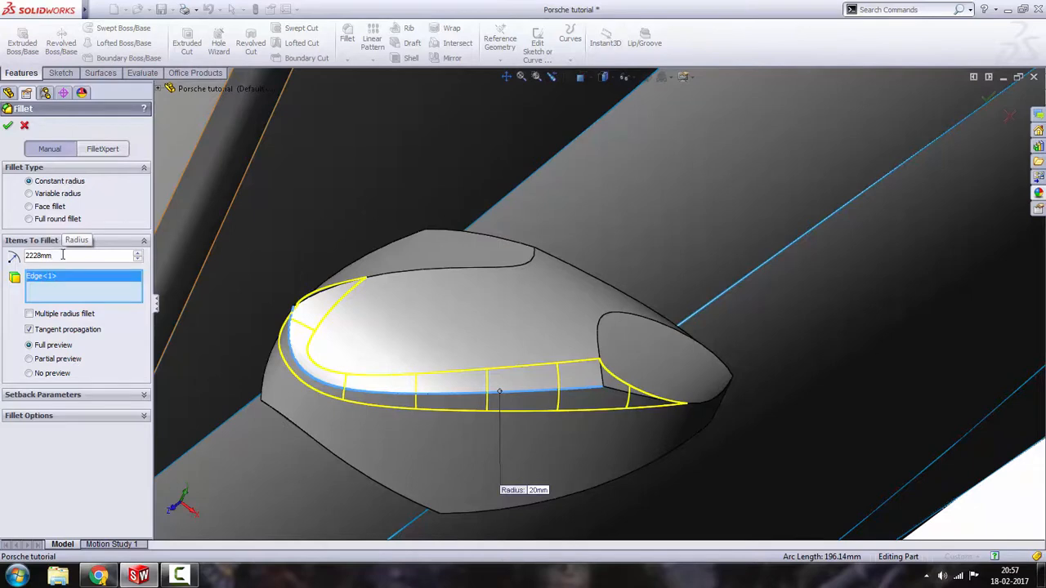
type("22")
mouse_move(88, 282)
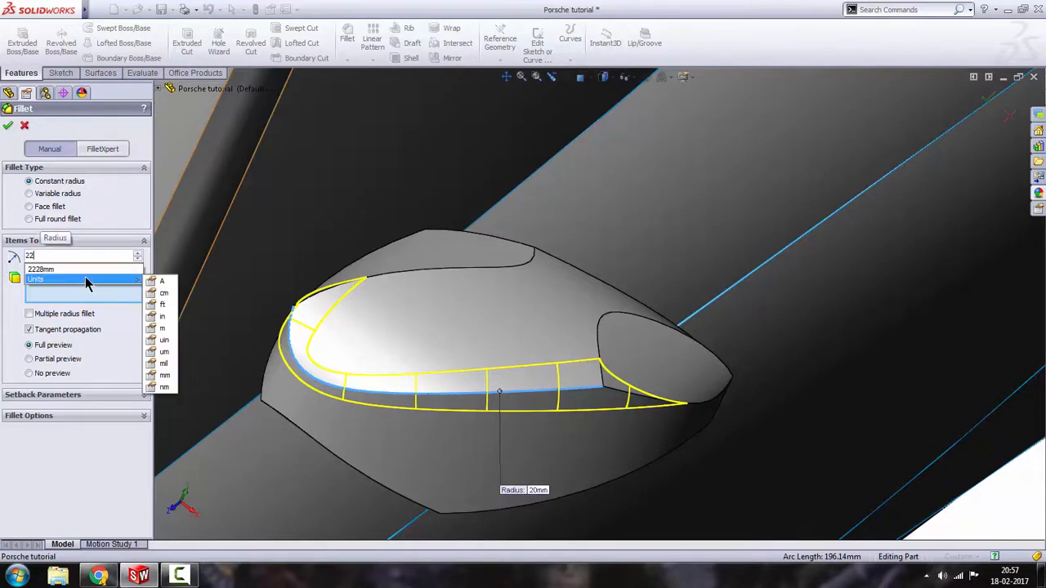
key("Return")
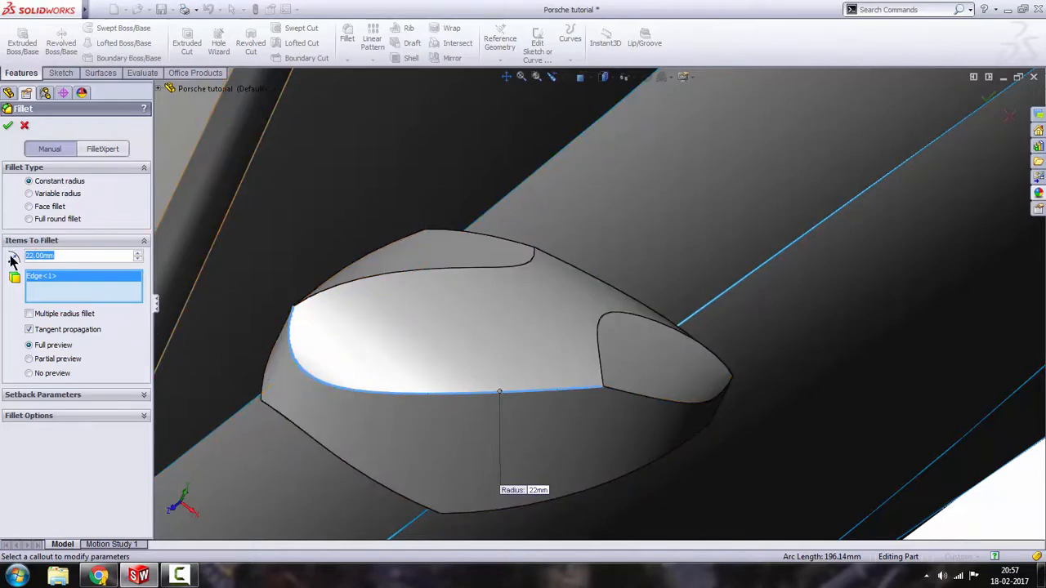
key("Return")
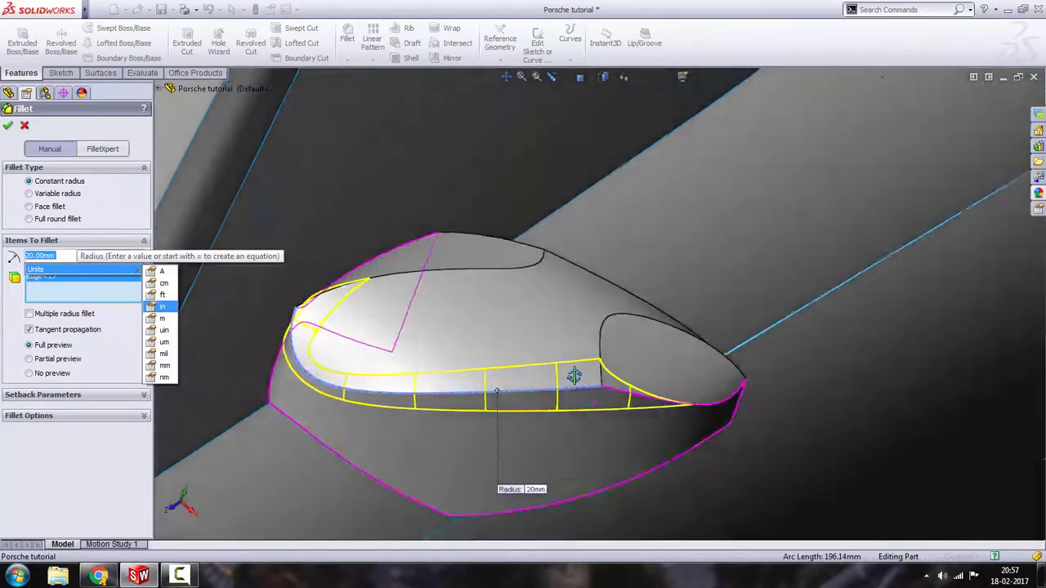
Step: Add the upper face's opposite long edge and the neighbouring edge at the mirror's front end to the 20 mm fillet
middle_click_drag(574, 375, 539, 360)
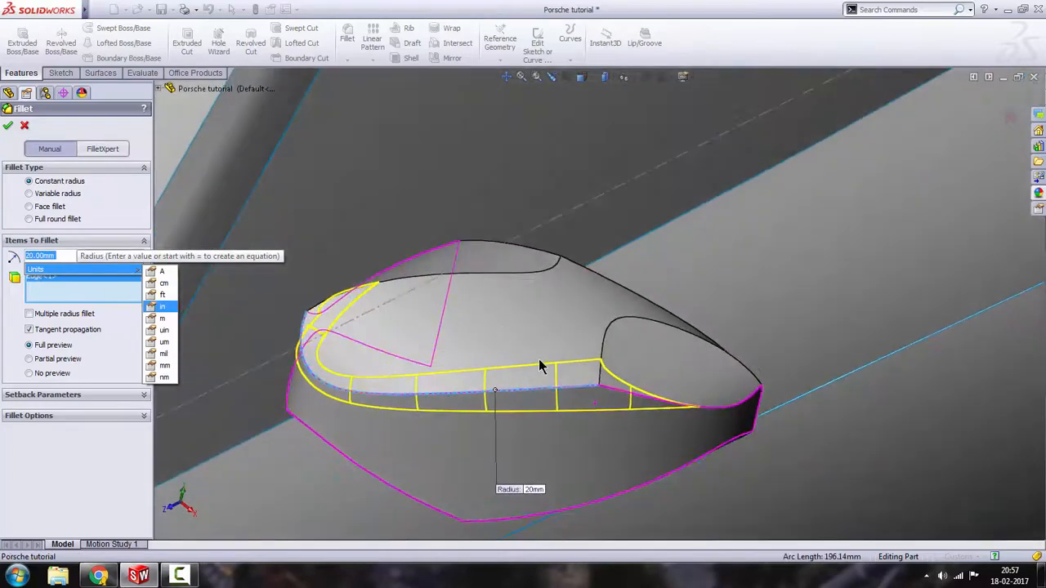
left_click(501, 274)
middle_click_drag(486, 391, 362, 459)
scroll(327, 413, "down", 3)
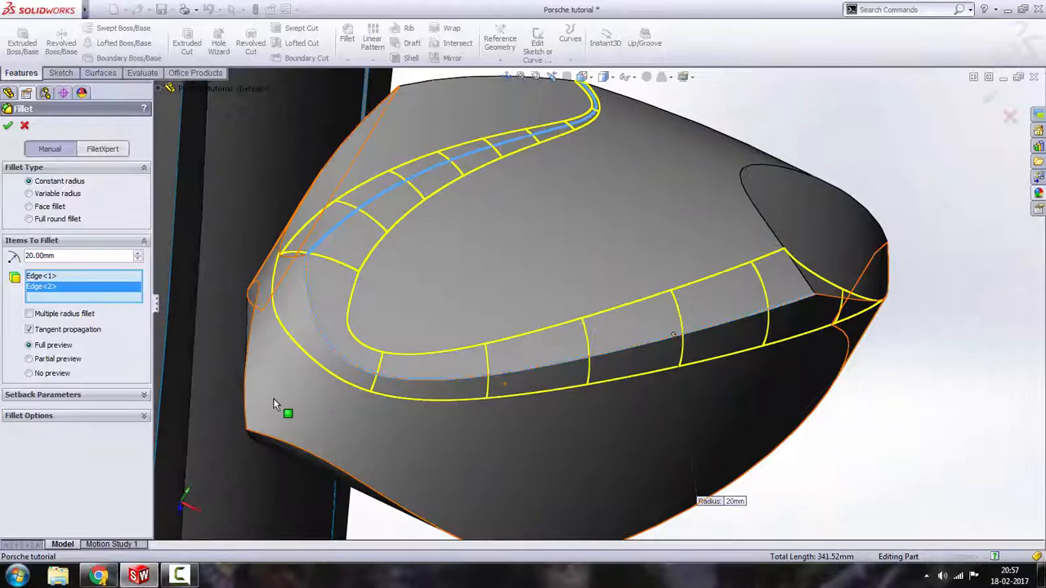
left_click(248, 354)
middle_click_drag(248, 354, 505, 457)
scroll(504, 457, "up", 8)
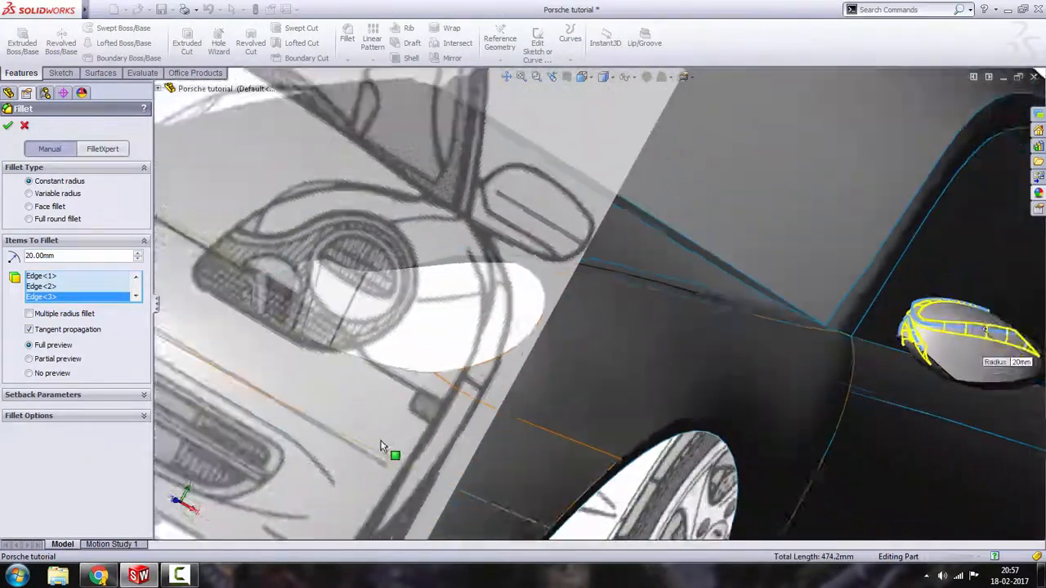
Step: Try to include the slanted lower edge at the mirror's front end in the 20 mm fillet
middle_click_drag(660, 421, 665, 348)
scroll(665, 348, "down", 4)
middle_click_drag(645, 227, 622, 144)
scroll(622, 144, "down", 4)
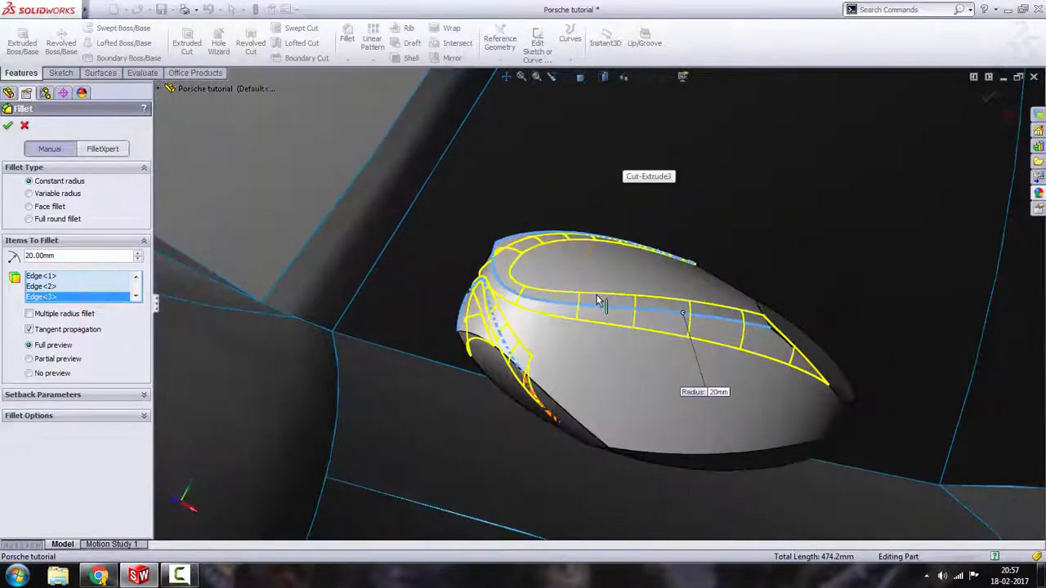
left_click(574, 422)
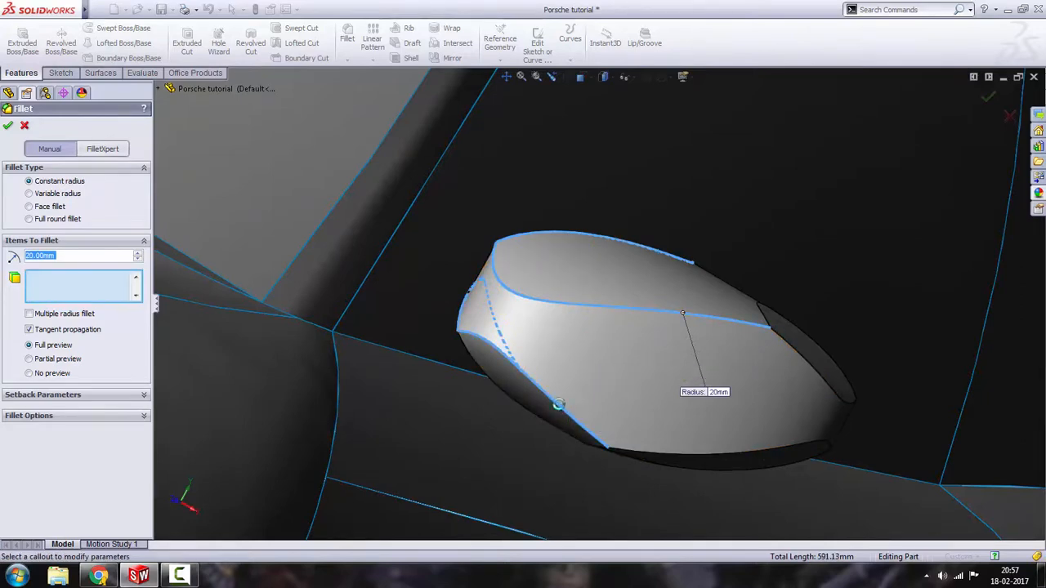
Step: Add the side face's lower long edge and its upper edge along the sloping rear face to the 20 mm fillet
middle_click_drag(476, 397, 667, 401)
left_click(666, 400)
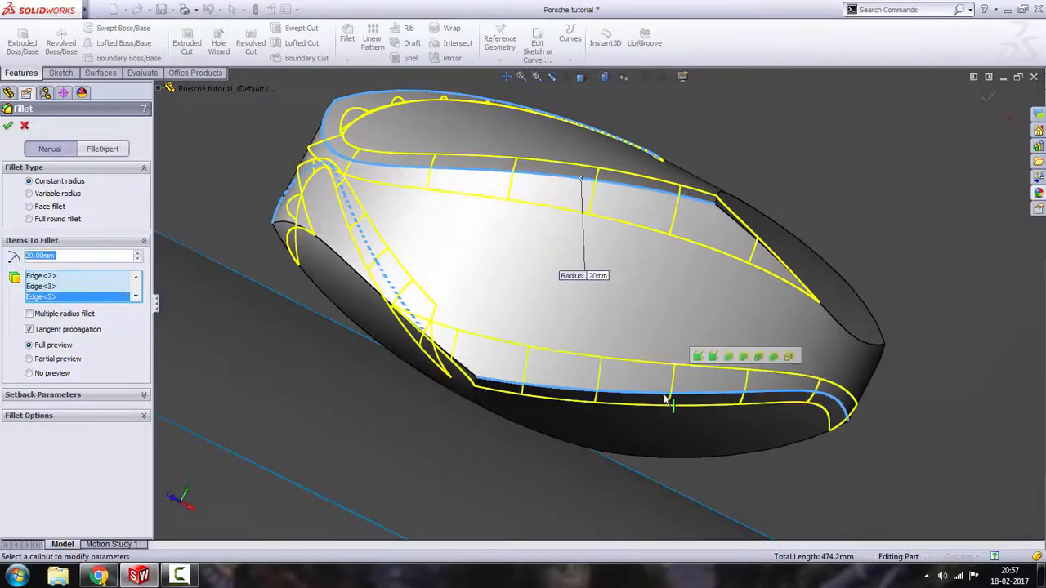
mouse_move(615, 345)
middle_mouse_down()
mouse_move(579, 360)
mouse_move(600, 353)
middle_mouse_up()
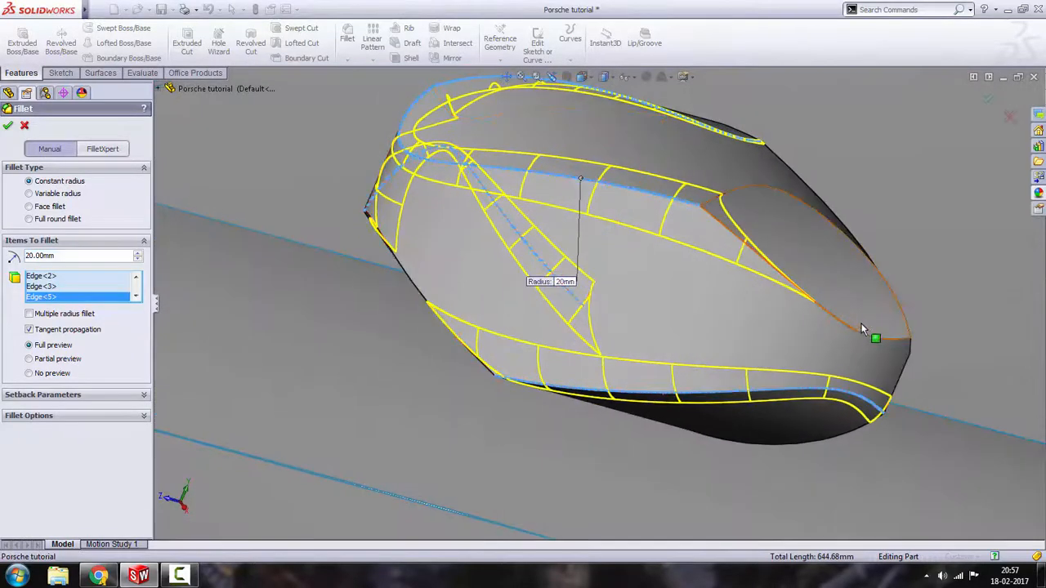
left_click(814, 297)
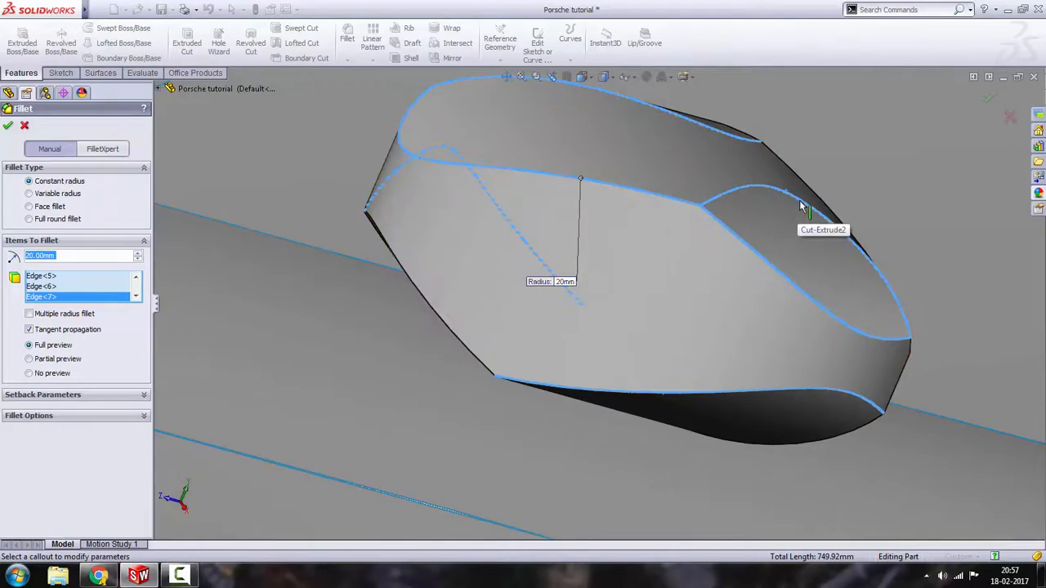
Step: Try to include the curved edge between the lower front face and the underside in the 20 mm fillet
middle_click_drag(772, 274, 744, 201)
scroll(757, 392, "up", 2)
middle_click_drag(757, 392, 761, 350)
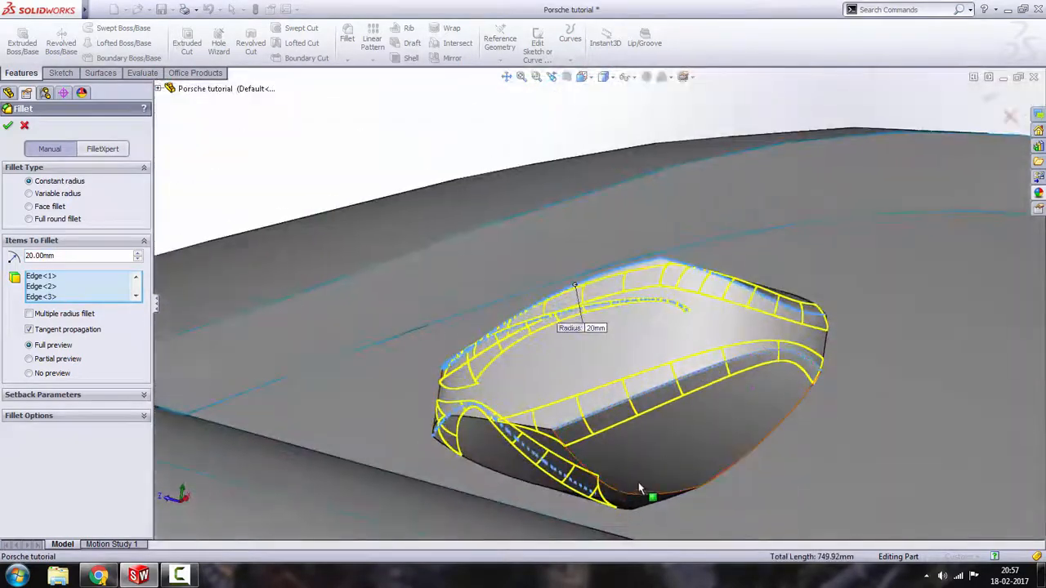
scroll(635, 479, "down", 3)
scroll(615, 466, "down", 3)
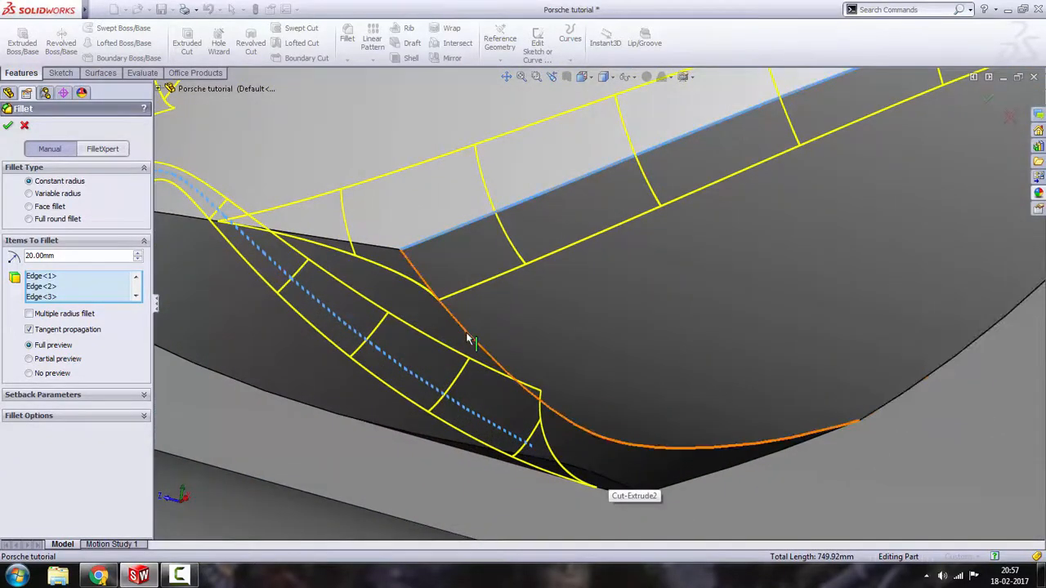
left_click(500, 368)
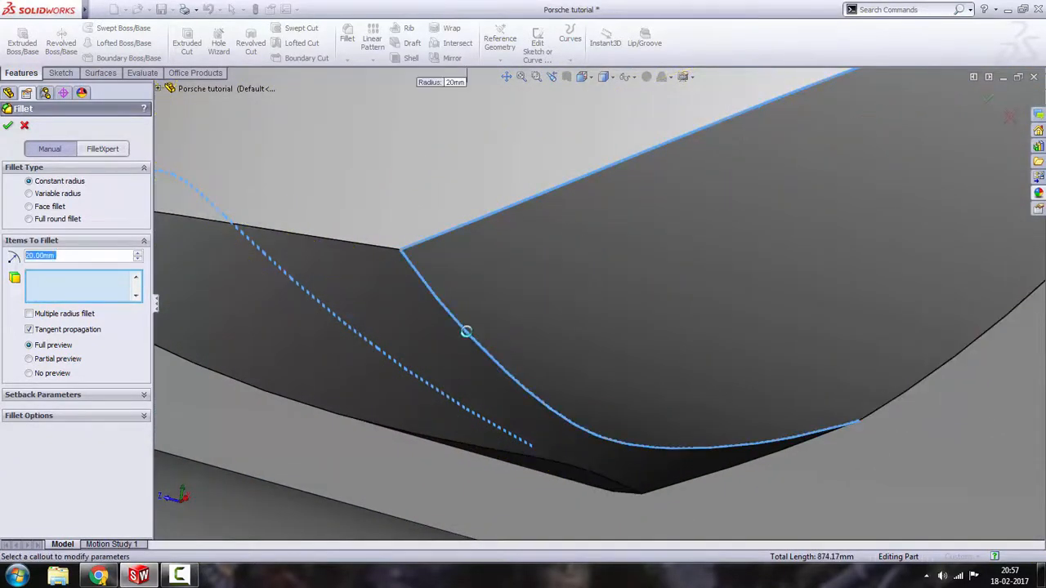
Step: Try the slanted lower front edge once more and finish the 20 mm fillet on the other mirror edges
scroll(497, 357, "up", 5)
middle_click_drag(513, 364, 514, 400)
left_click(499, 373)
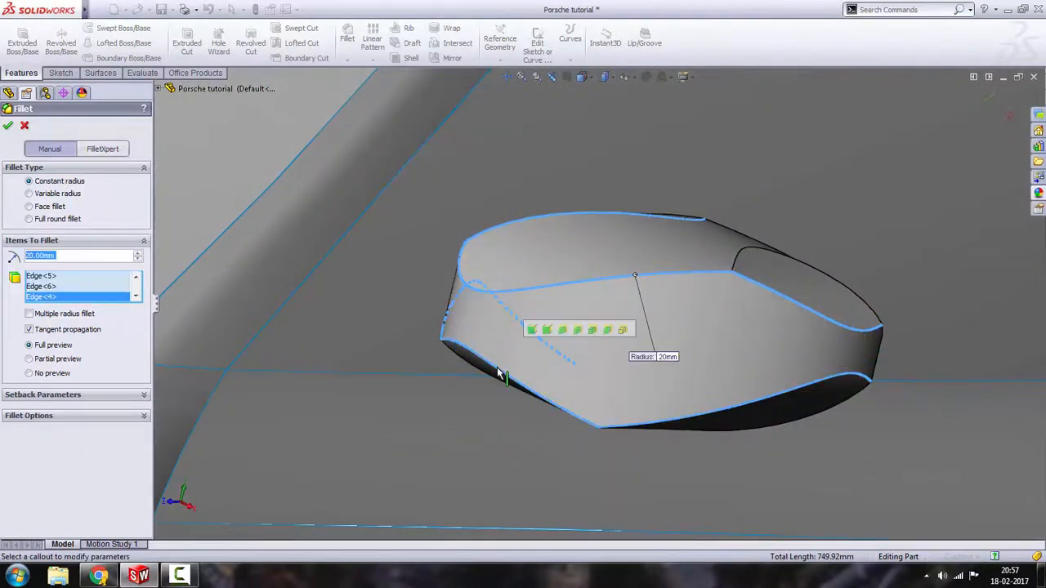
scroll(581, 404, "up", 3)
middle_click_drag(580, 404, 576, 403)
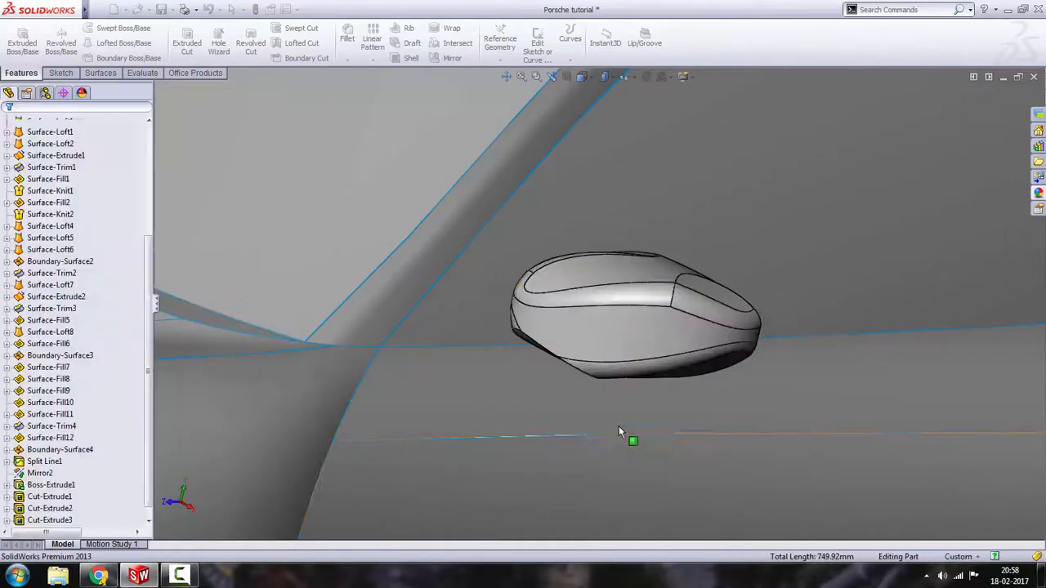
Step: Start a new 15 mm constant-radius fillet on the slanted lower edge at the mirror's front end
scroll(621, 364, "down", 2)
middle_click_drag(620, 364, 633, 289)
scroll(543, 339, "down", 2)
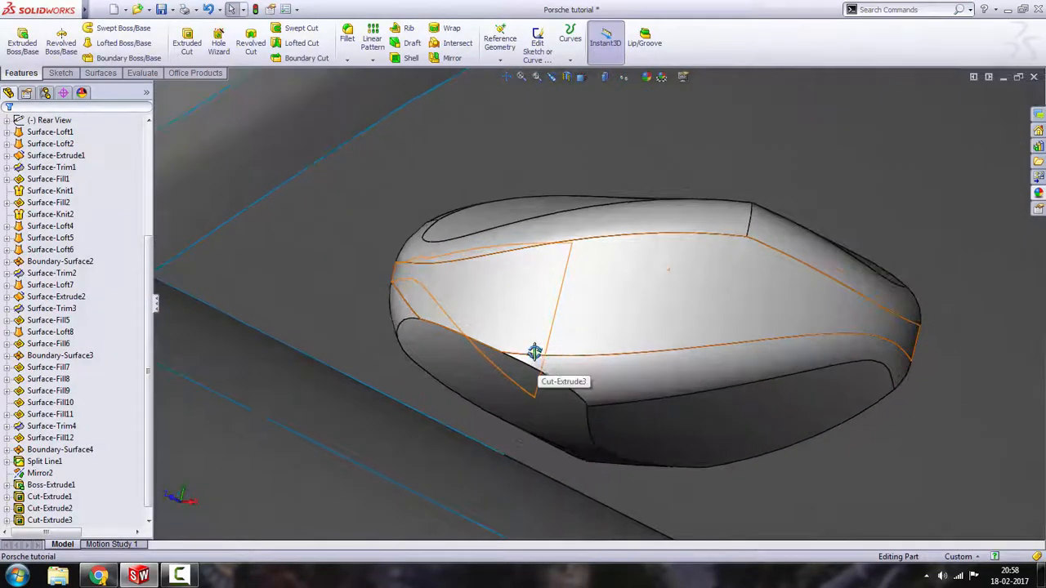
middle_click_drag(532, 354, 499, 280)
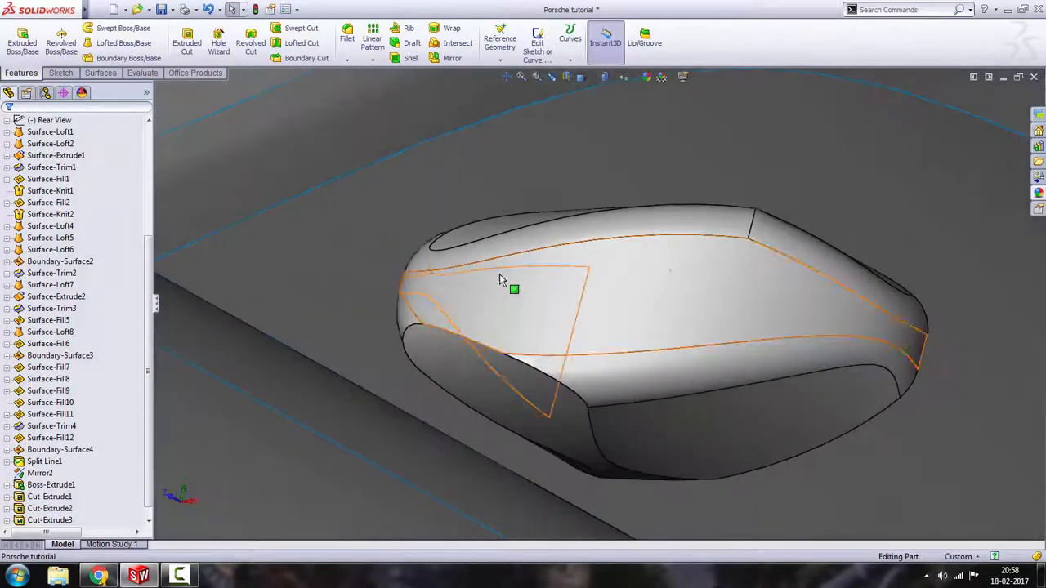
left_click(348, 41)
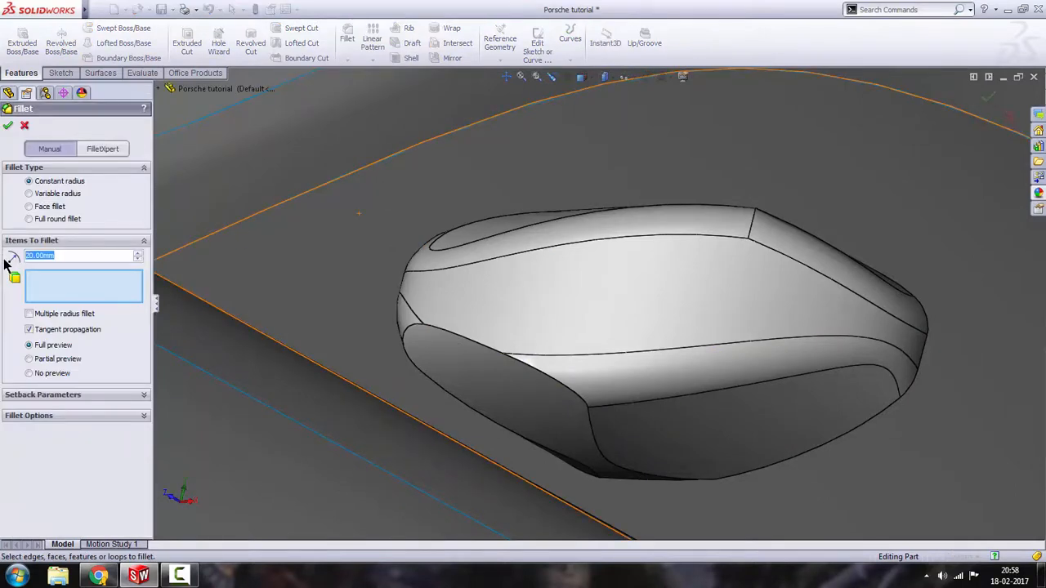
type("15")
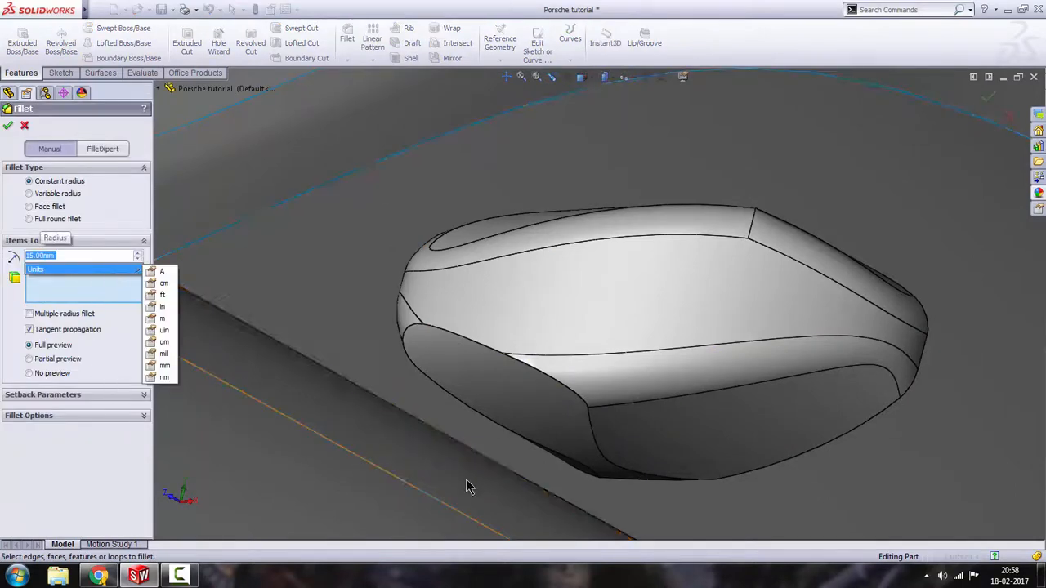
left_click(534, 367)
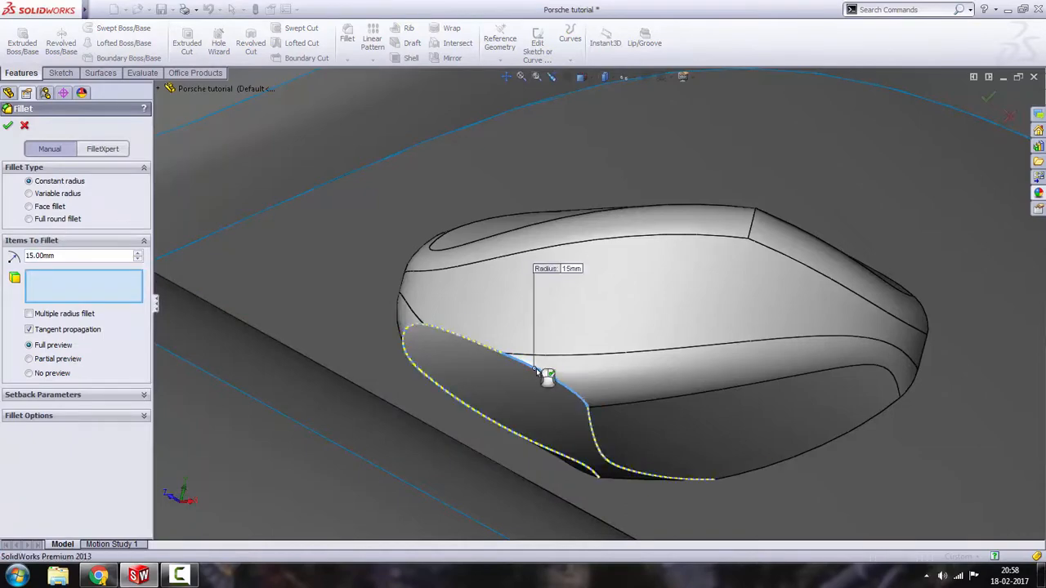
Step: Try fillet radii of 18 mm and 19 mm on the slanted lower front edge
middle_click_drag(722, 378, 666, 351)
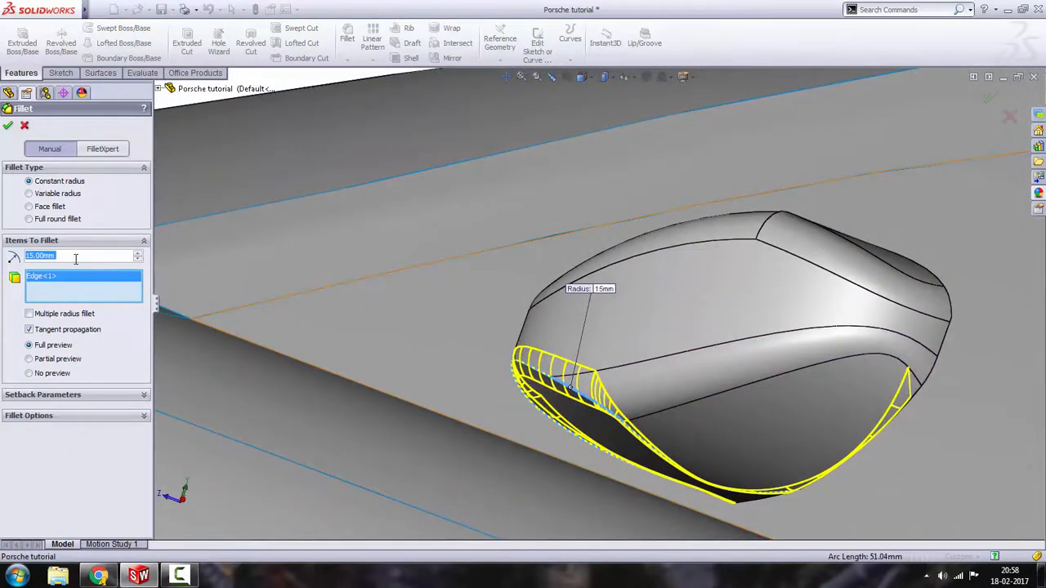
type("1")
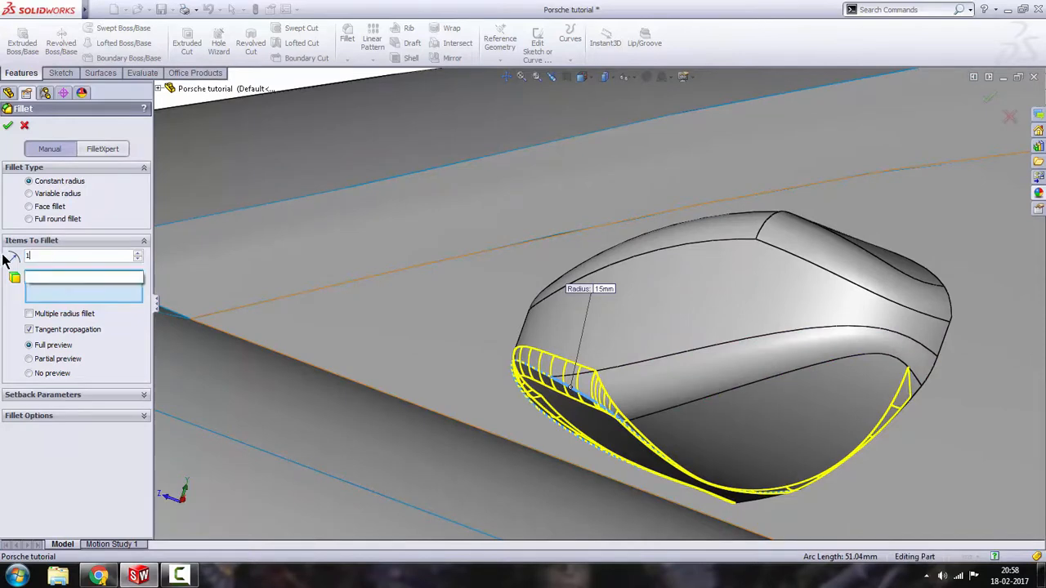
type("8")
key("Return")
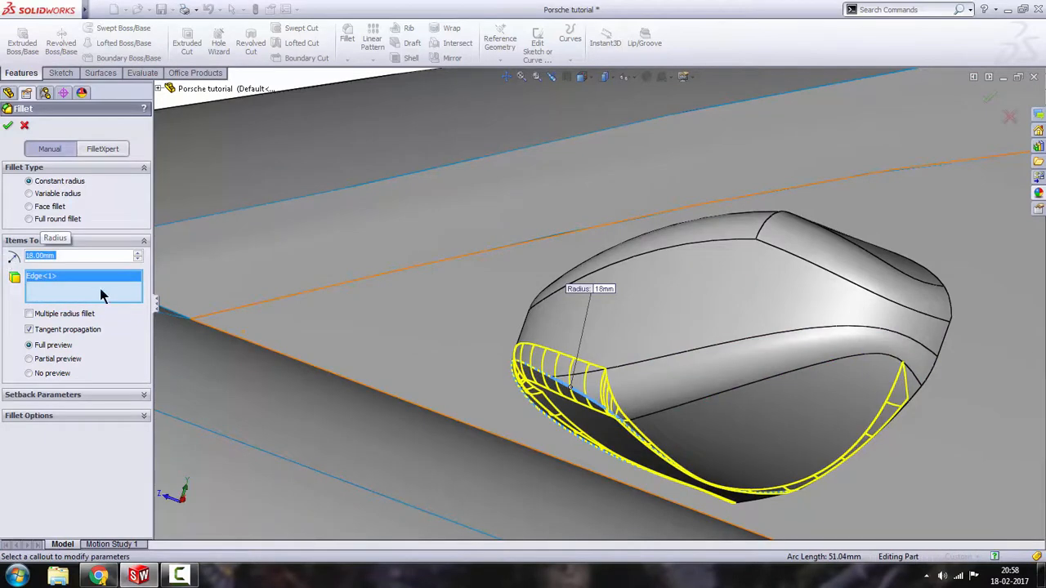
scroll(401, 352, "up", 3)
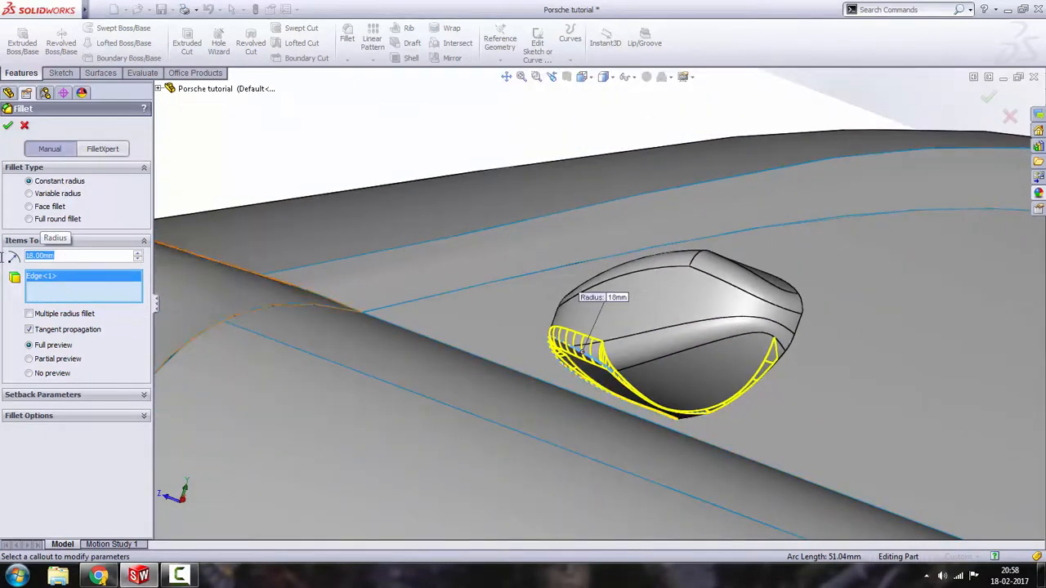
type("19")
key("Return")
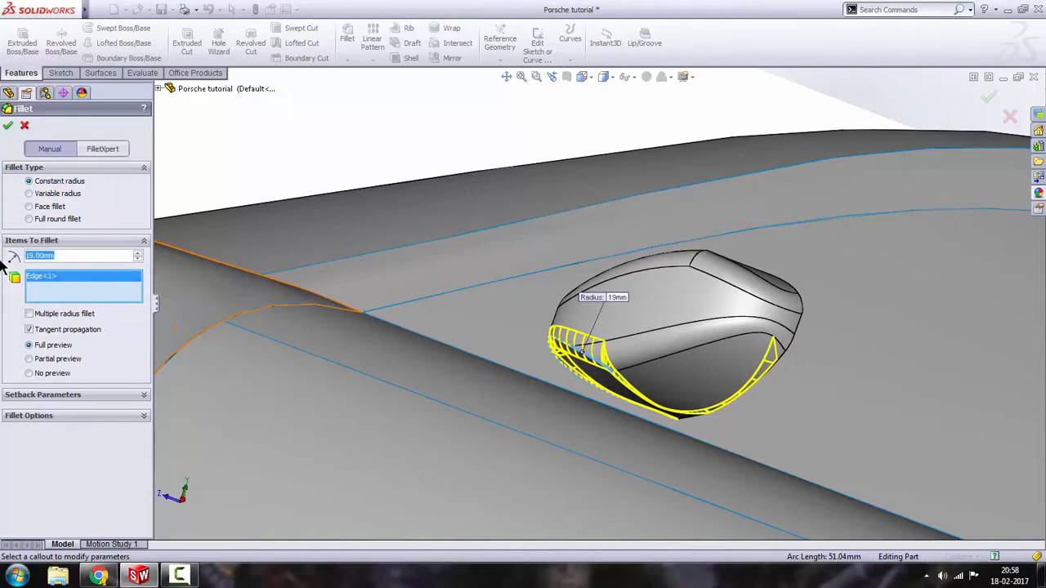
Step: Set the radius on the slanted lower front edge to 20 mm and finish the fillet
type("20")
key("Return")
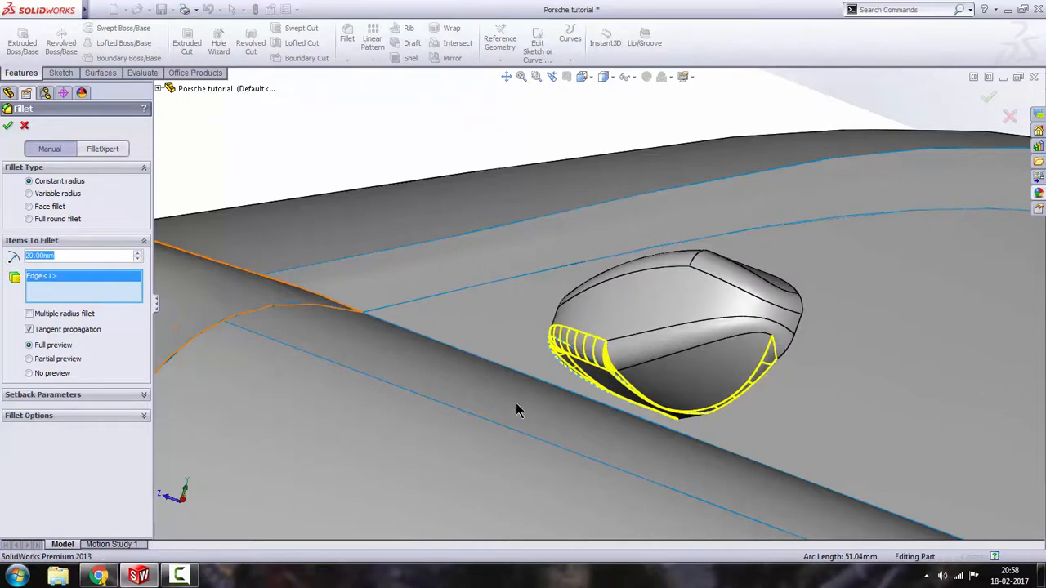
key("Return")
scroll(71, 521, "down", 1)
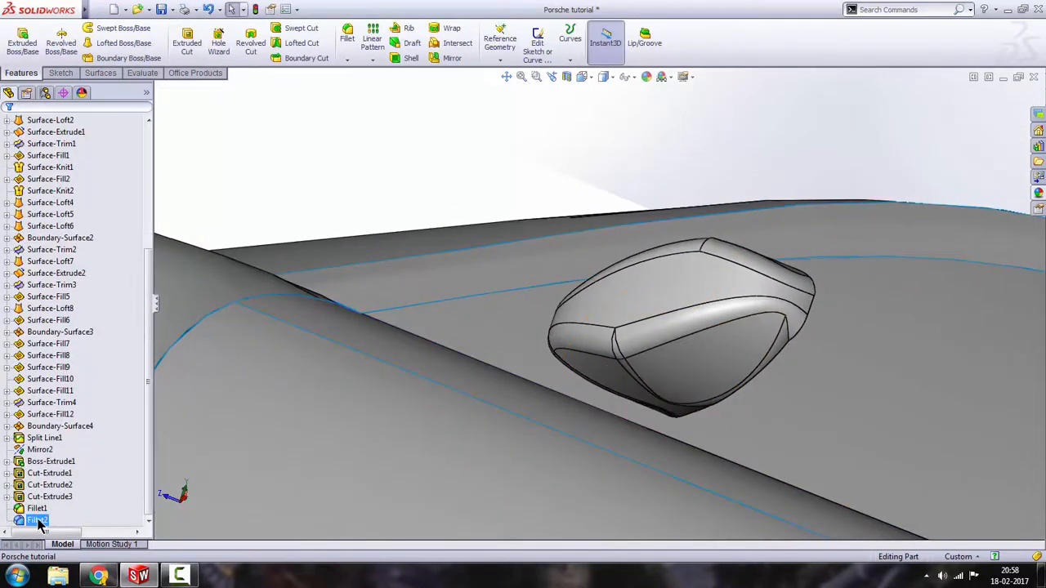
Step: Edit the second fillet to include the inboard edge at the front end of the mirror's upper side and apply it
right_click(49, 520)
left_click(44, 334)
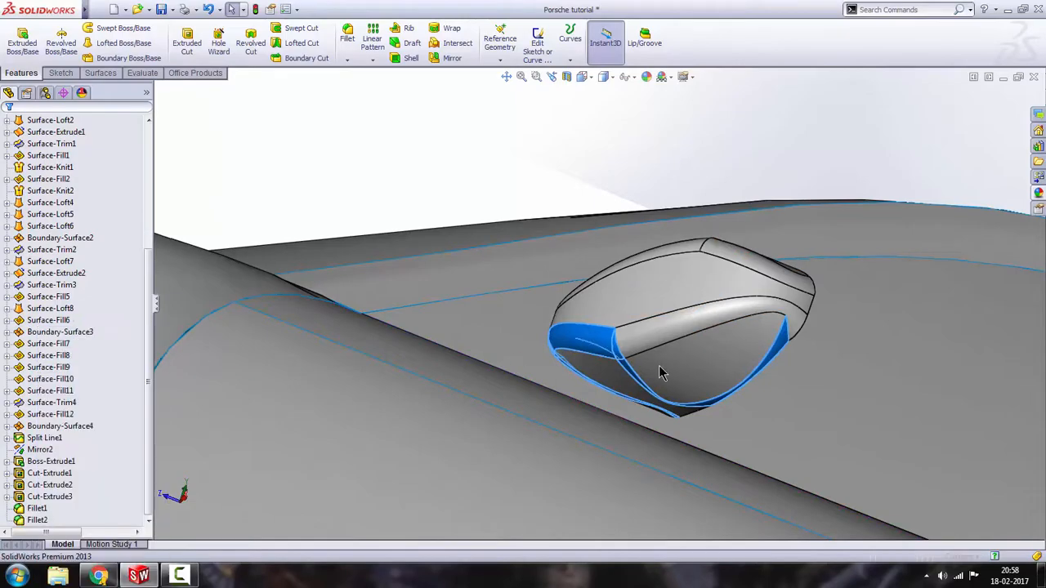
scroll(642, 366, "down", 6)
middle_click_drag(580, 328, 654, 374)
scroll(563, 304, "up", 5)
middle_click_drag(560, 305, 564, 327)
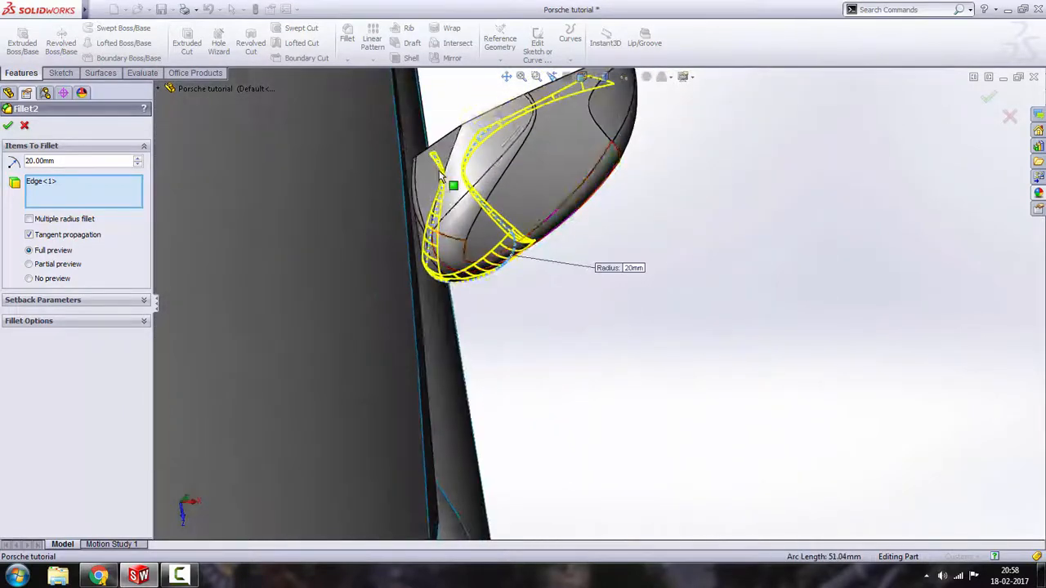
scroll(442, 178, "down", 3)
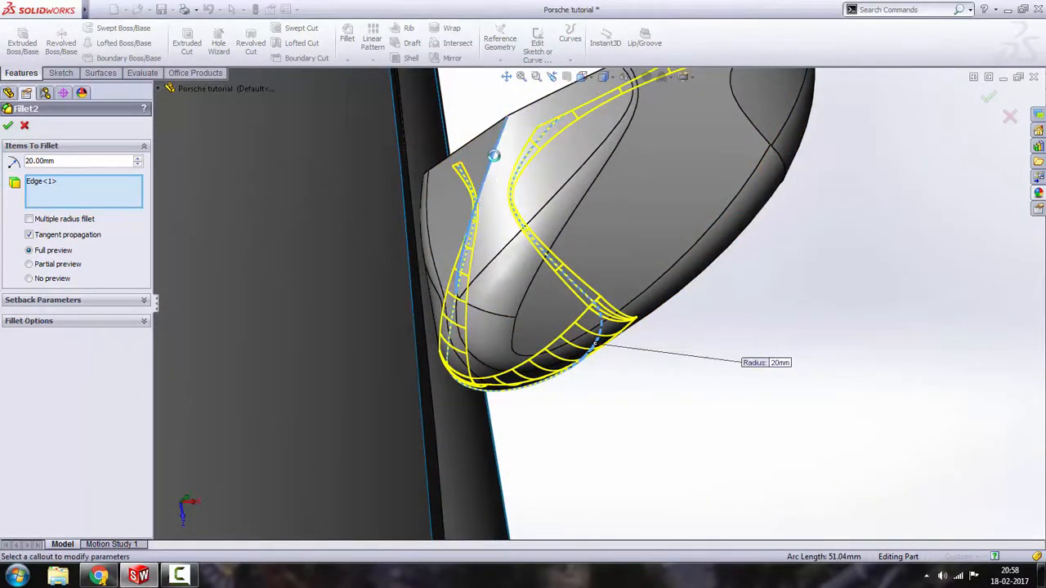
left_click(494, 155)
scroll(429, 245, "down", 2)
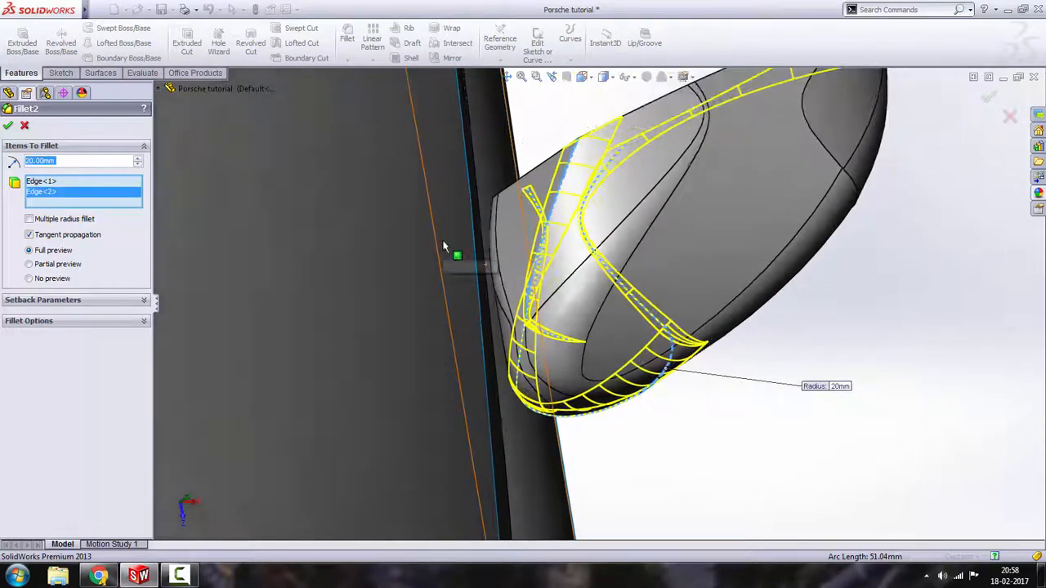
scroll(444, 246, "up", 2)
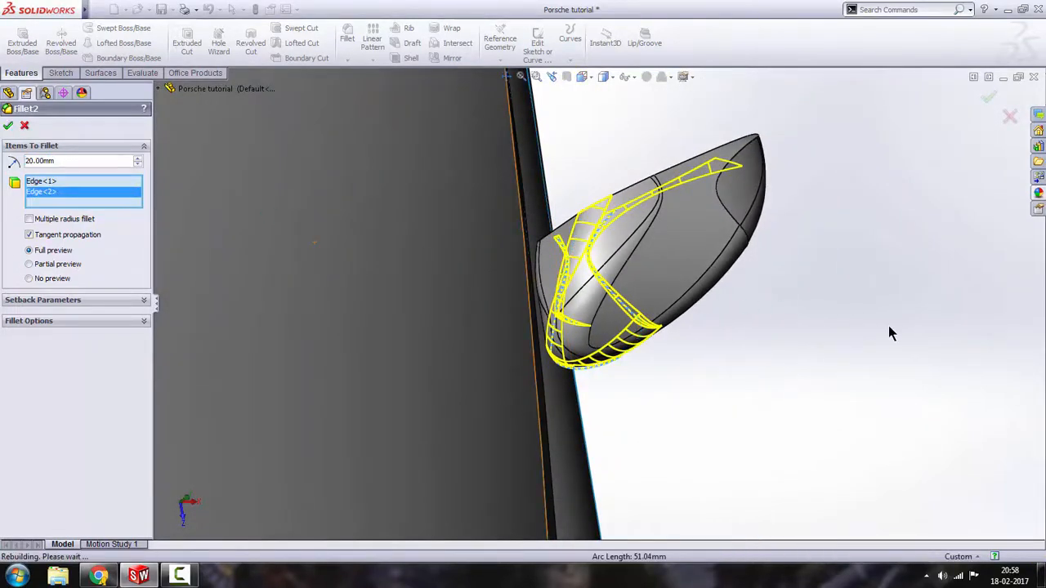
Step: Edit the second fillet again to include the short edge at the mirror's outer tip at 20 mm and apply it
scroll(618, 370, "down", 2)
middle_click_drag(618, 369, 576, 279)
scroll(744, 159, "down", 2)
scroll(776, 147, "up", 2)
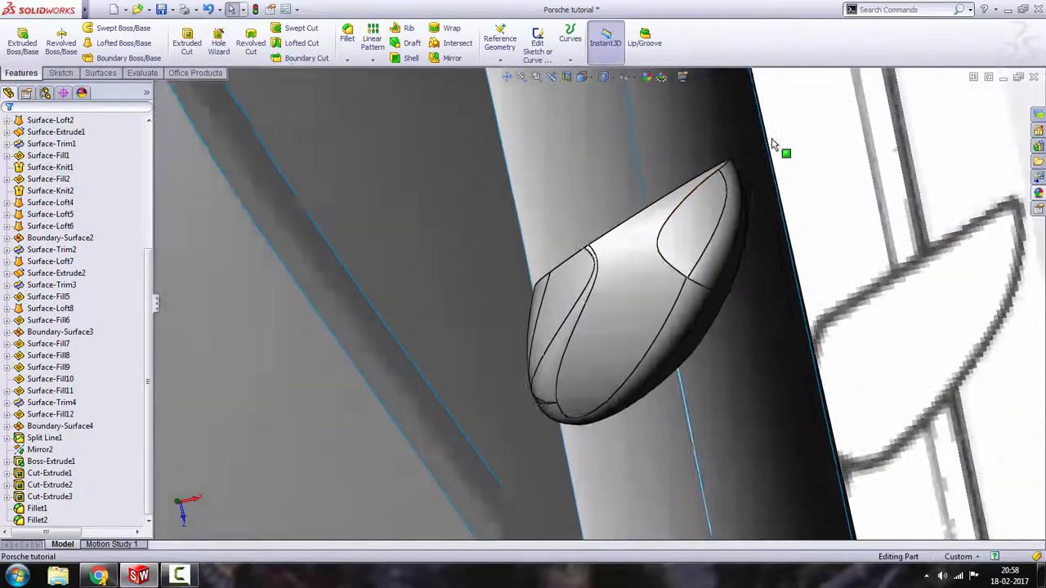
scroll(787, 243, "down", 3)
middle_click_drag(787, 243, 670, 316)
middle_click_drag(727, 228, 640, 233)
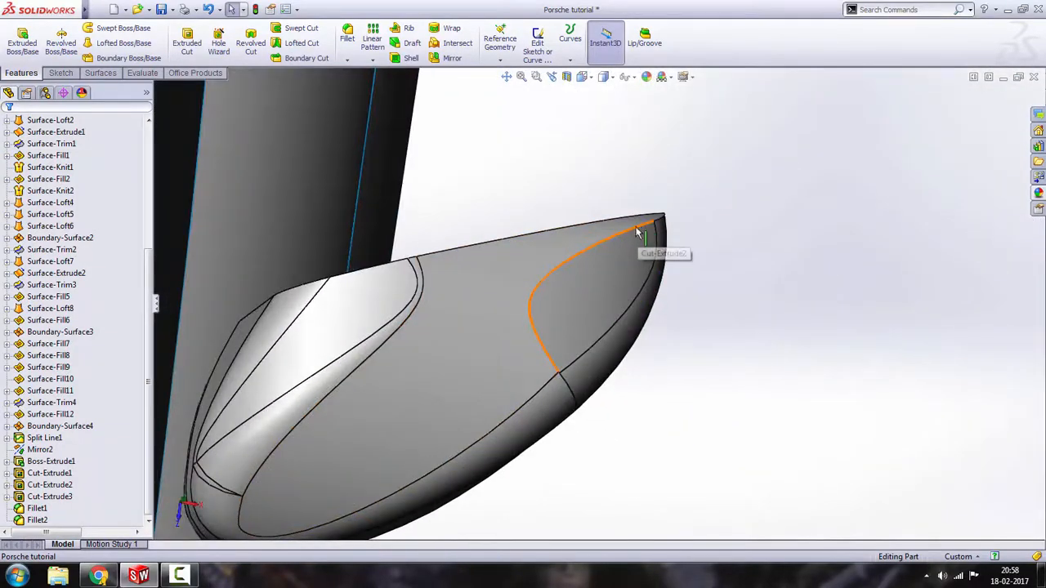
right_click(38, 519)
left_click(41, 337)
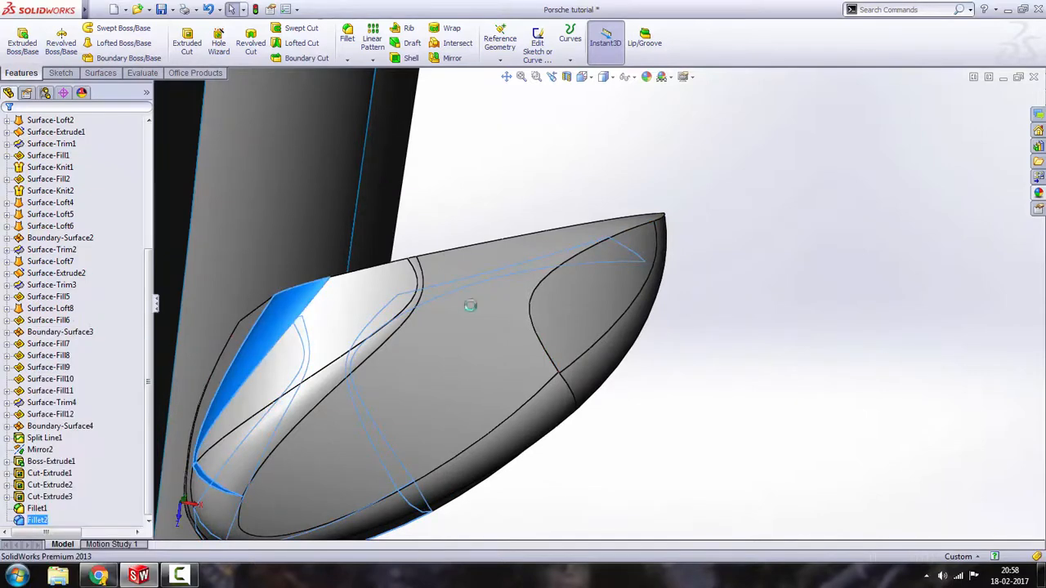
scroll(642, 240, "down", 2)
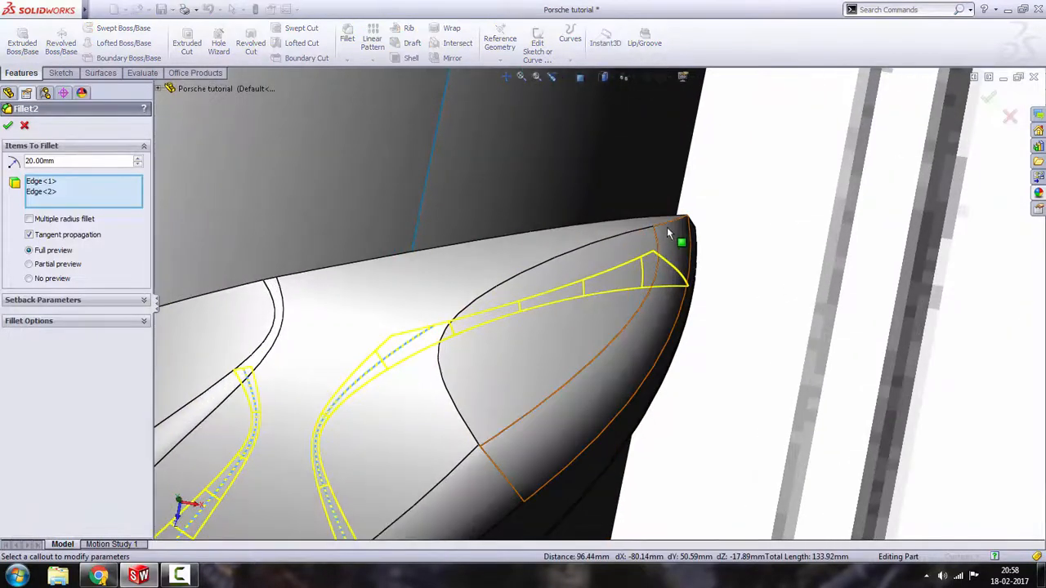
left_click(642, 255)
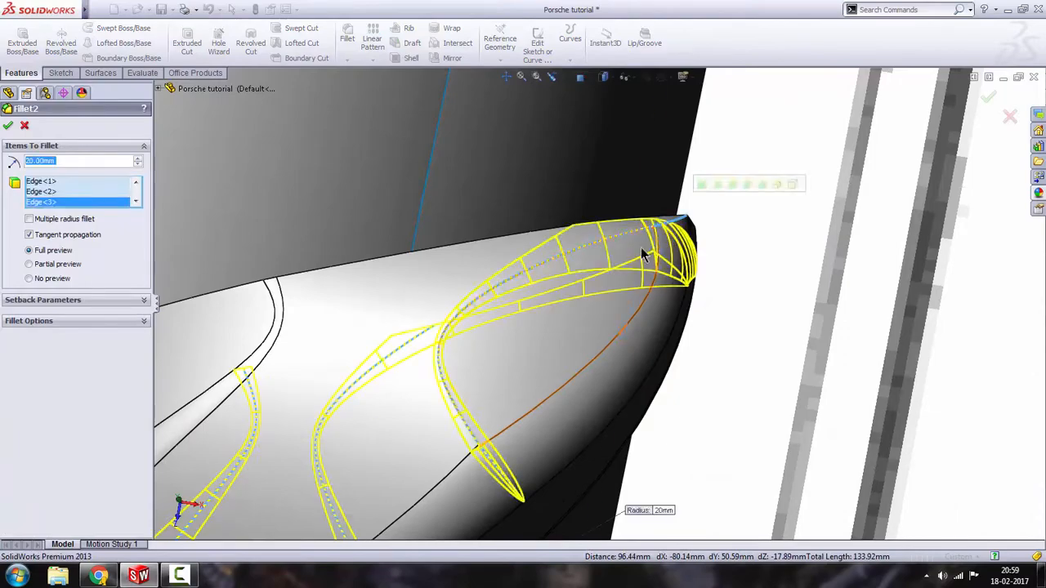
middle_click_drag(591, 294, 119, 243)
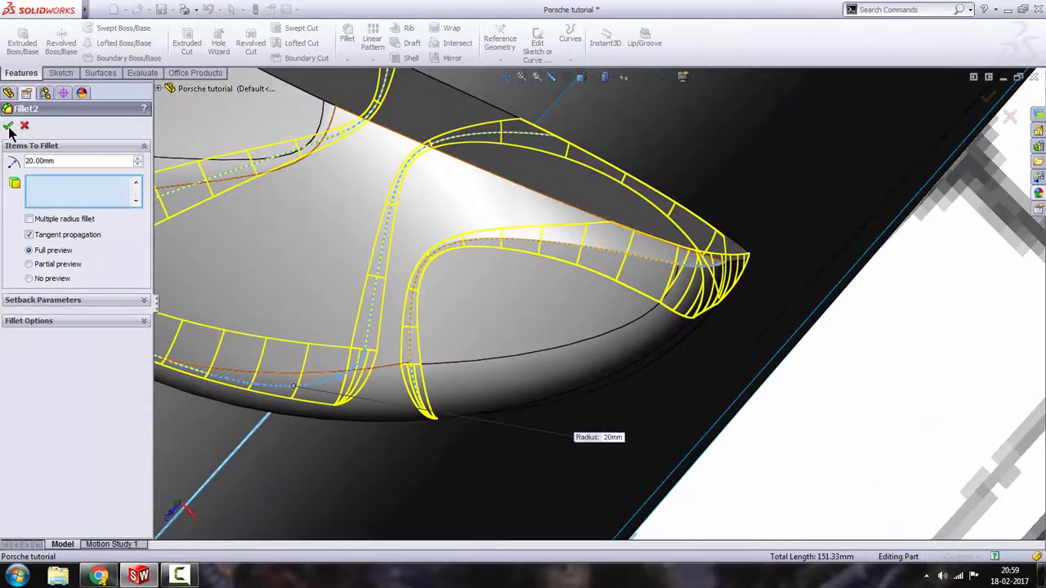
key("Return")
Step: Edit the second fillet, setting its radius to 10 mm and removing the outer tip edge from the selection
middle_click_drag(684, 346, 435, 379)
right_click(37, 519)
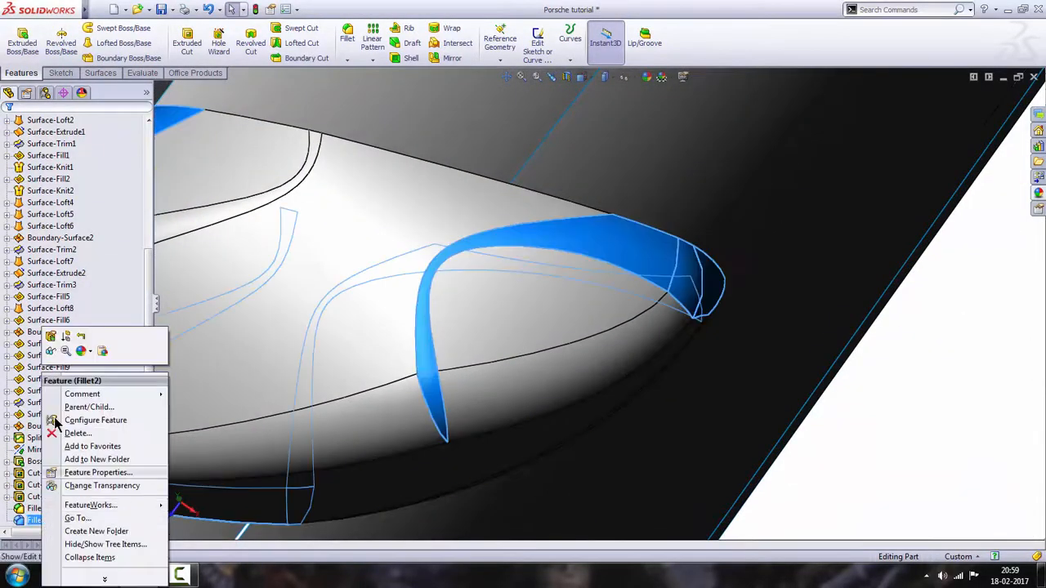
left_click(51, 337)
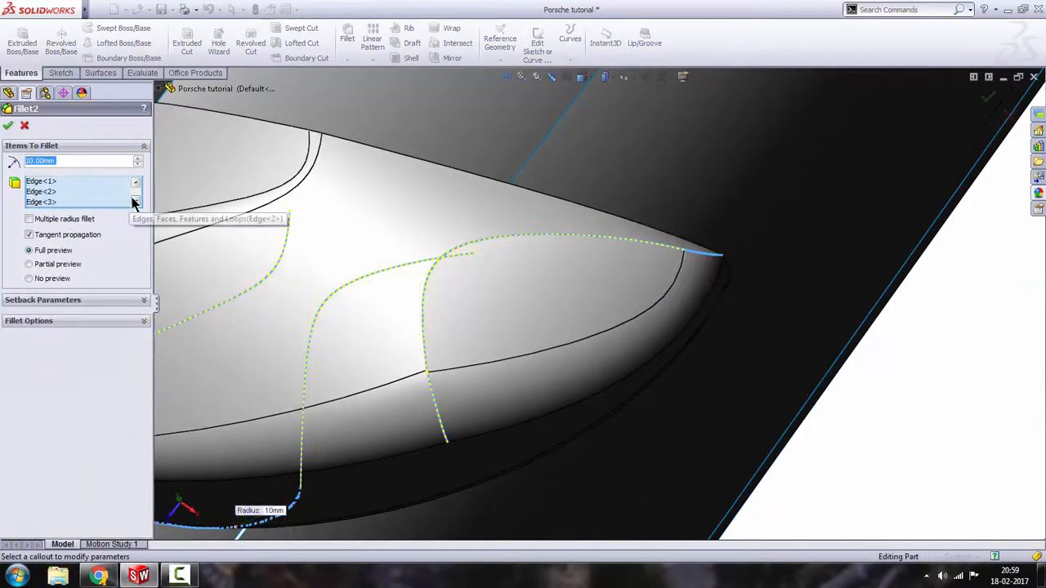
left_click(41, 192)
right_click(41, 195)
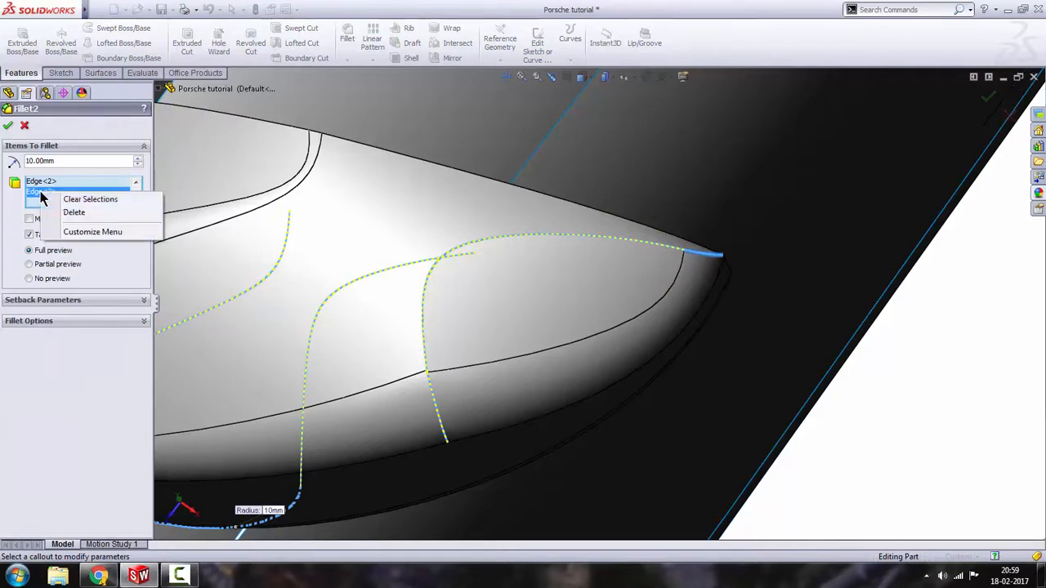
left_click(74, 212)
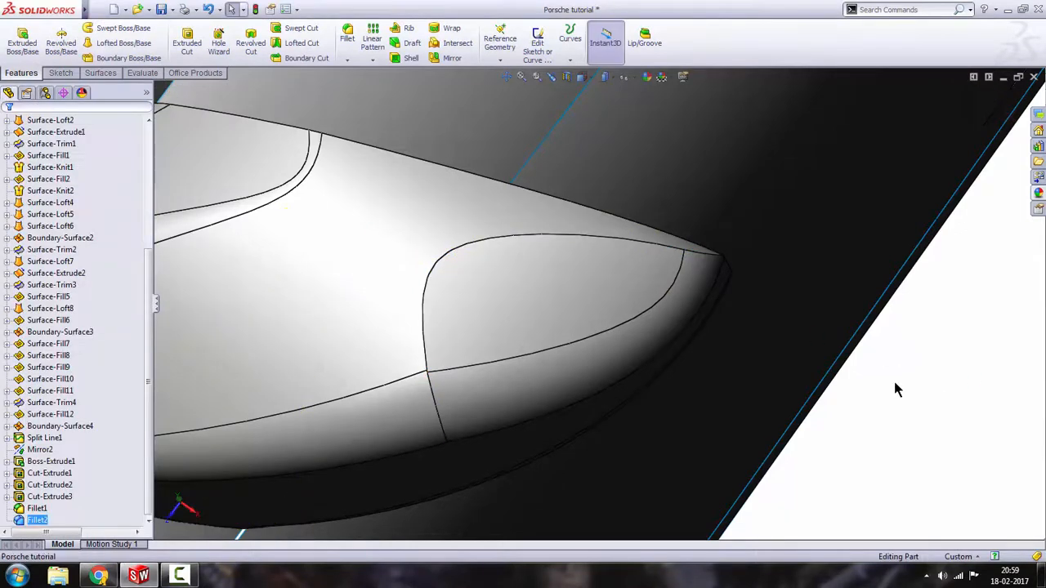
Step: Add a 5 mm constant-radius fillet with tangent propagation along the curved edge bordering the facet near the mirror's outer tip
middle_click_drag(891, 379, 292, 233)
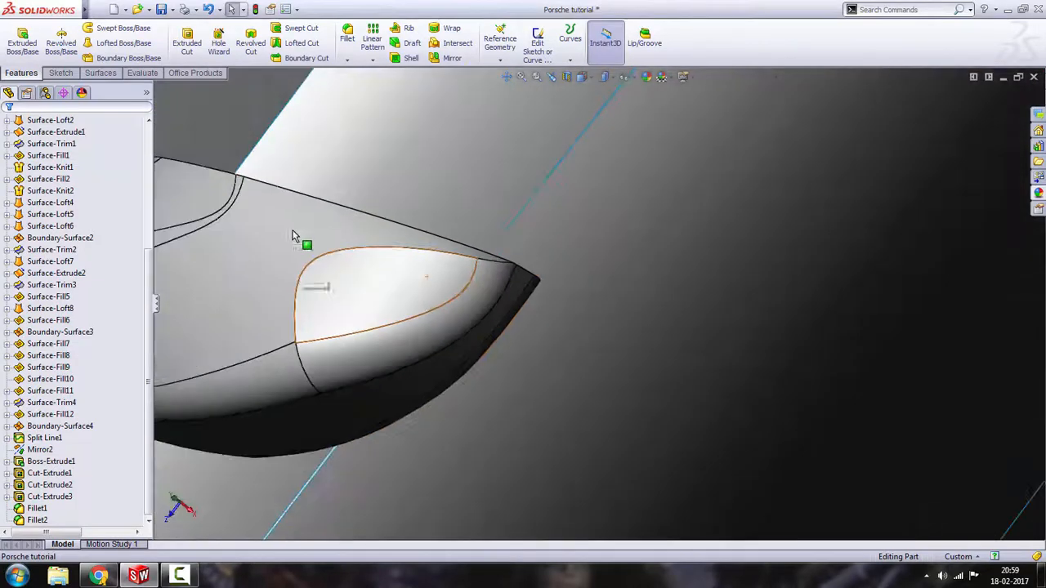
left_click(347, 45)
scroll(429, 289, "down", 3)
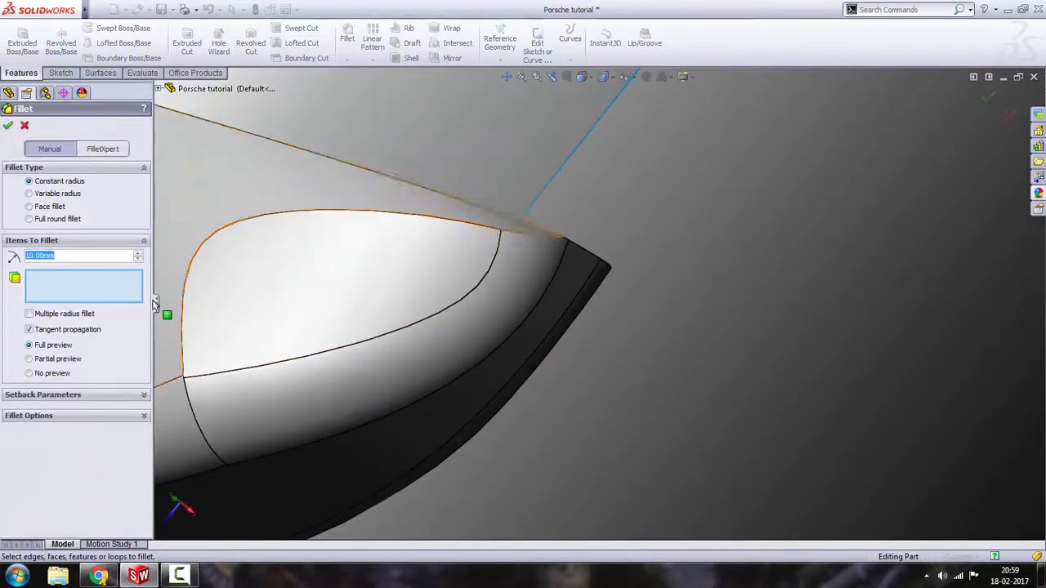
left_click(482, 232)
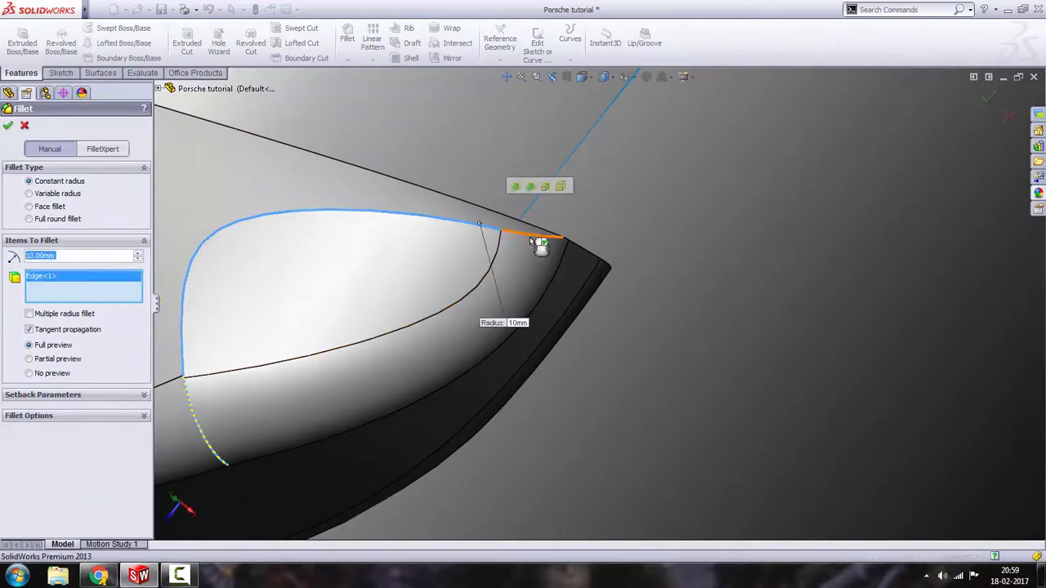
middle_click_drag(568, 290, 92, 297)
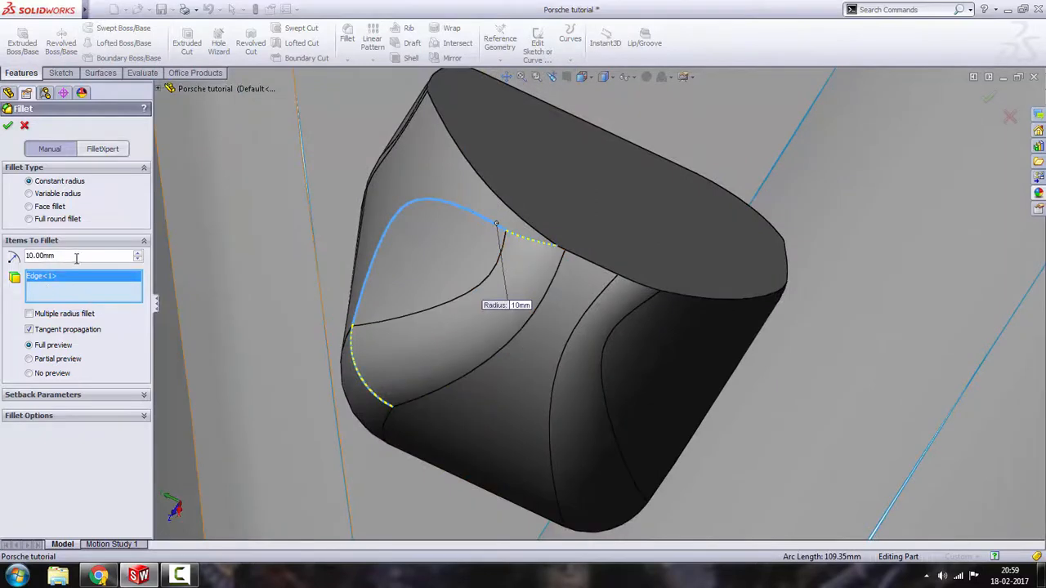
type("5")
key("Return")
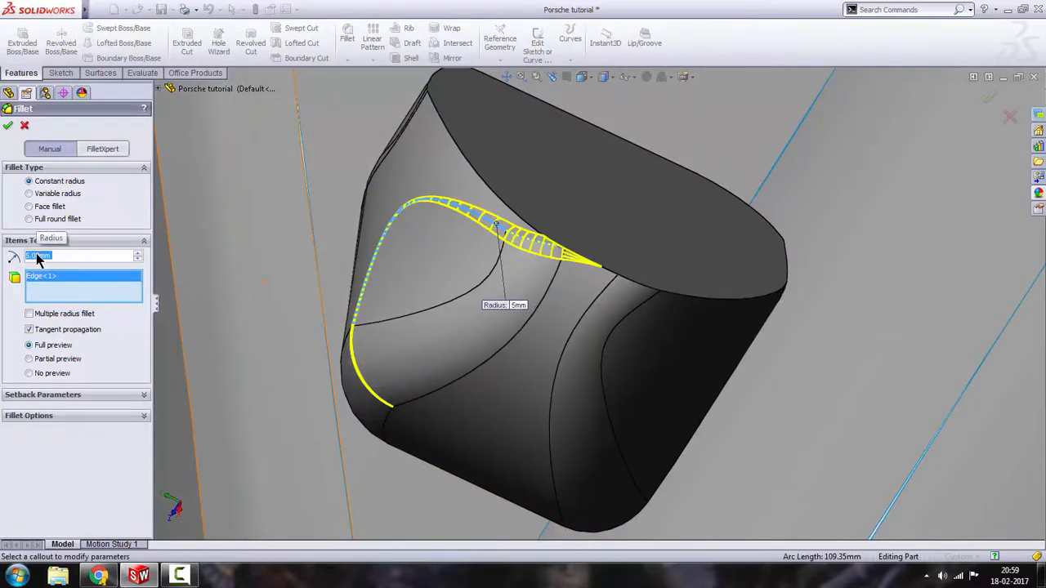
scroll(539, 216, "down", 3)
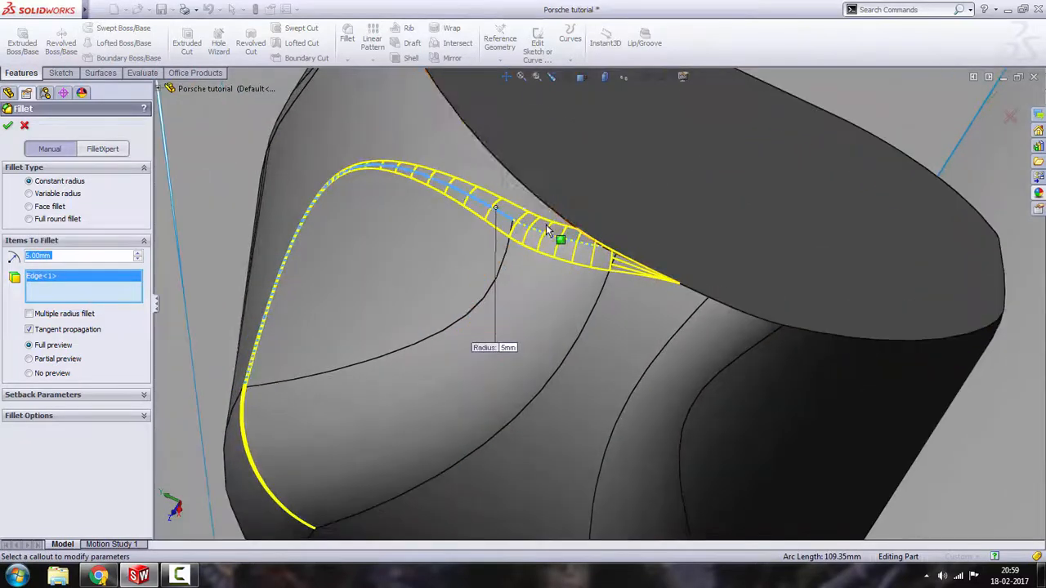
middle_click_drag(545, 224, 474, 112)
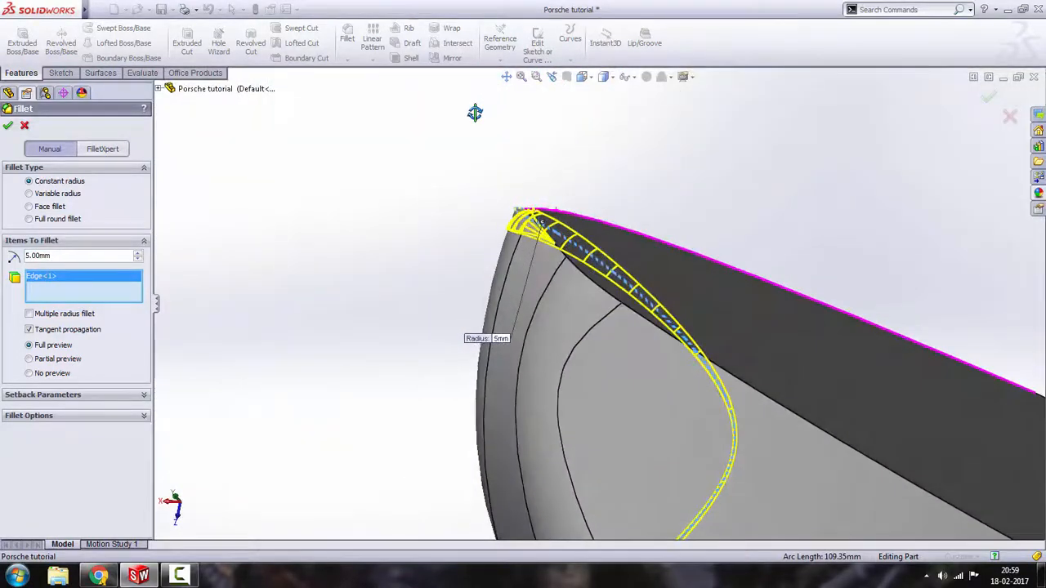
left_click(8, 126)
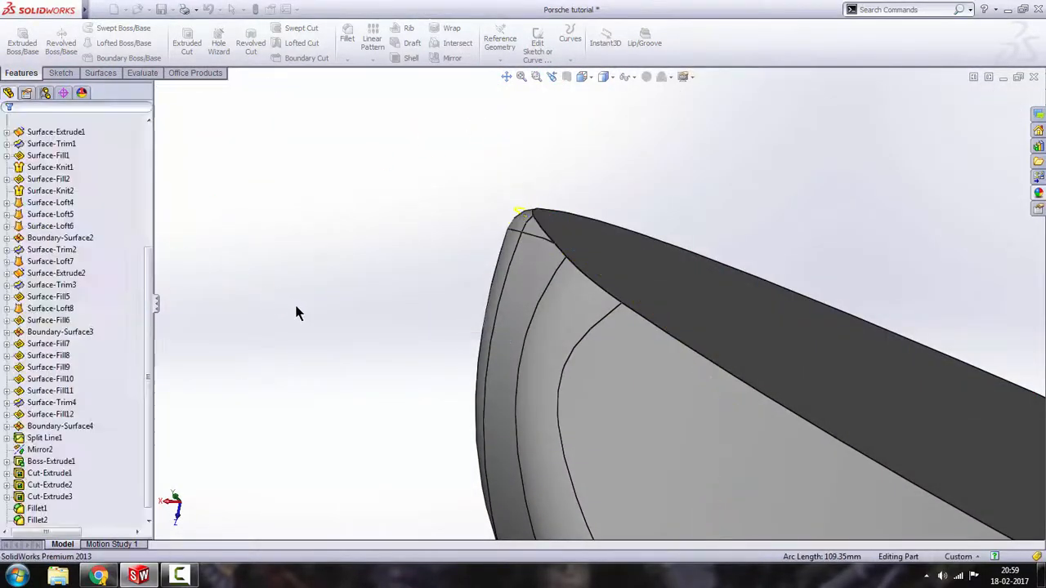
Step: Examine the filleted mirror from several sides in the Shaded display, then restore the display with edges
middle_click_drag(390, 296, 845, 469)
scroll(668, 414, "down", 8)
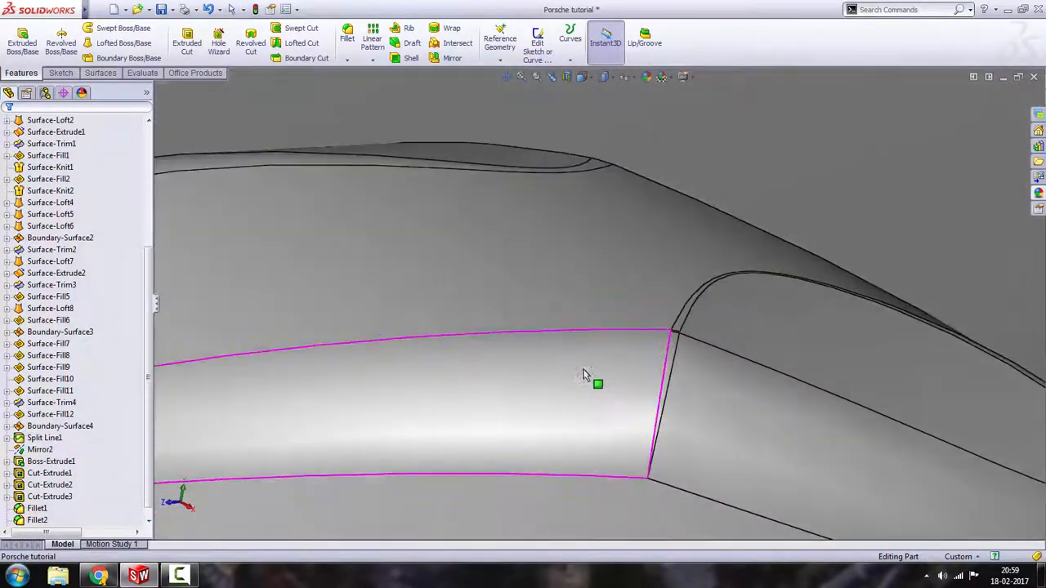
scroll(583, 374, "up", 8)
middle_click_drag(577, 369, 462, 401)
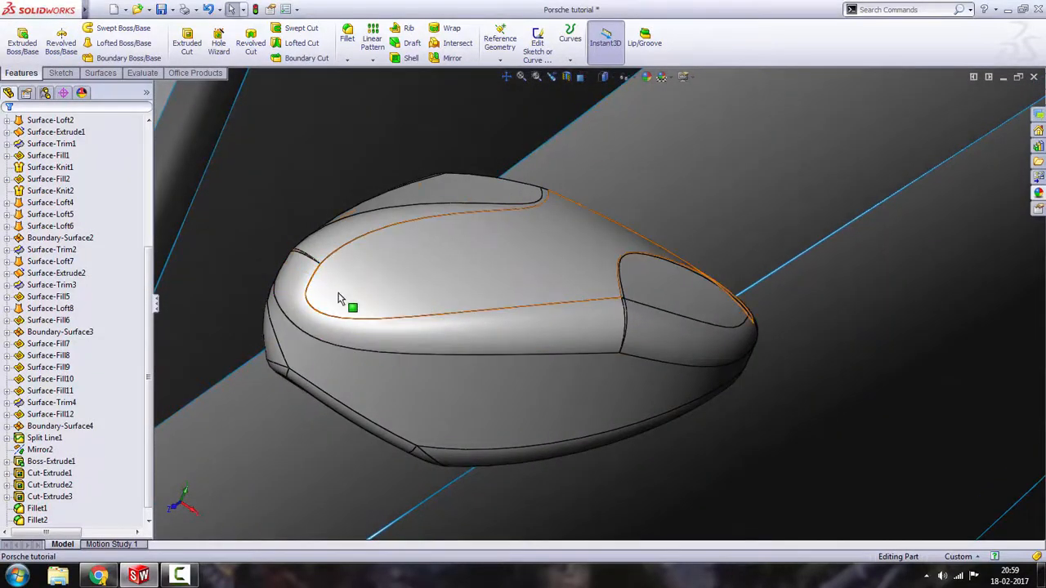
scroll(595, 310, "up", 3)
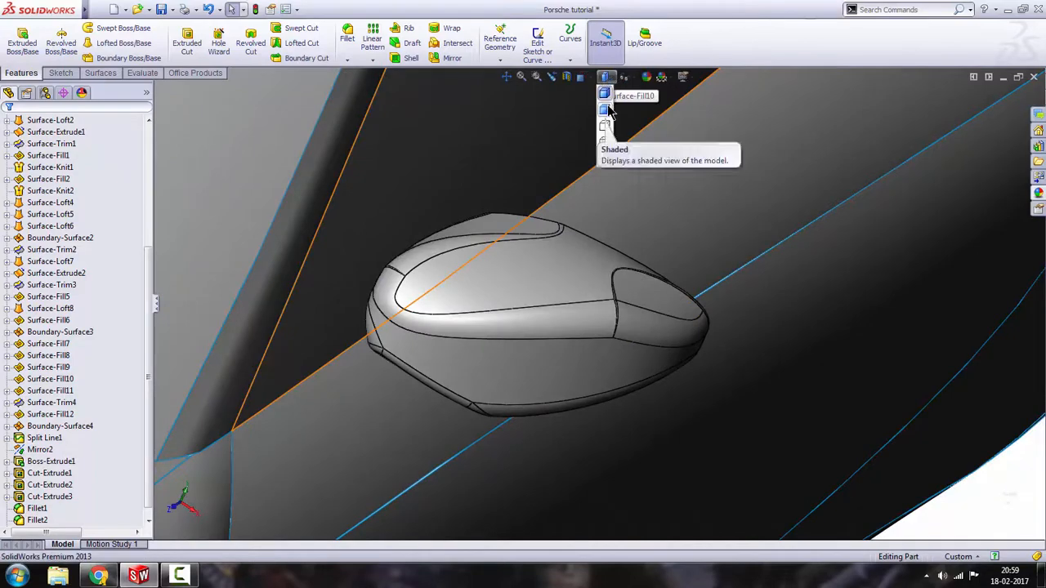
left_click(606, 111)
mouse_move(605, 249)
middle_mouse_down()
mouse_move(495, 243)
mouse_move(481, 329)
mouse_move(499, 384)
mouse_move(616, 292)
mouse_move(602, 299)
mouse_move(616, 238)
mouse_move(640, 201)
mouse_move(585, 257)
mouse_move(499, 281)
mouse_move(465, 238)
mouse_move(525, 205)
middle_mouse_up()
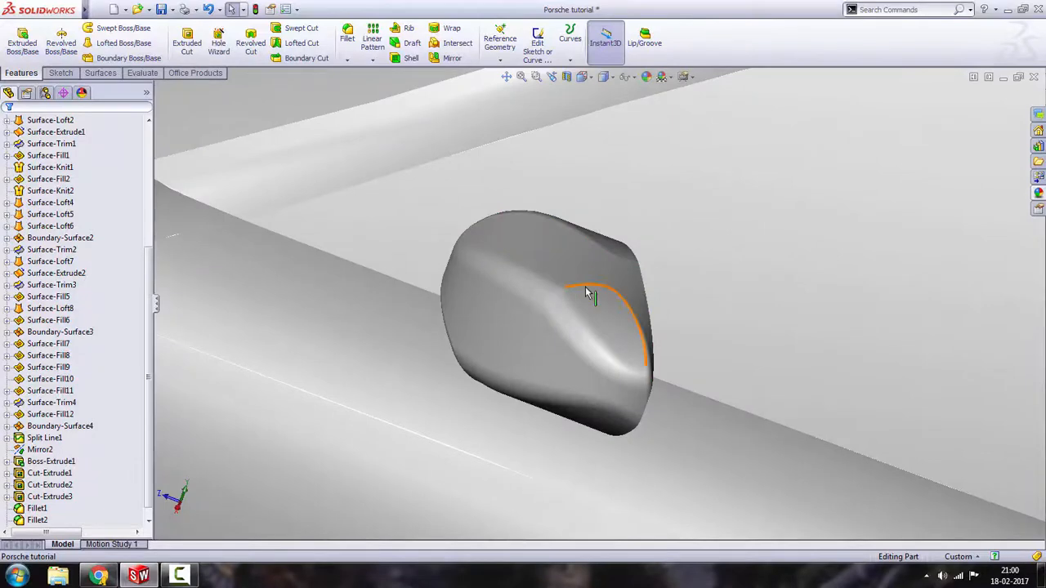
middle_click_drag(613, 342, 554, 318)
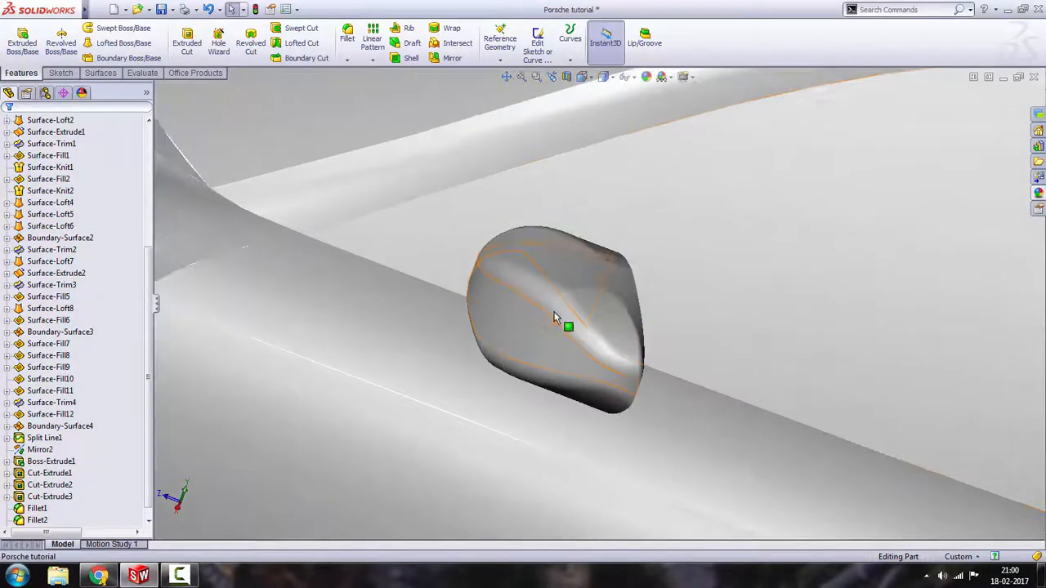
left_click(606, 92)
Step: Start a sketch on the mirror's large flat face
mouse_move(612, 214)
middle_mouse_down()
mouse_move(559, 322)
mouse_move(590, 257)
mouse_move(601, 260)
mouse_move(482, 304)
middle_mouse_up()
scroll(553, 337, "down", 2)
middle_click_drag(723, 351, 623, 331)
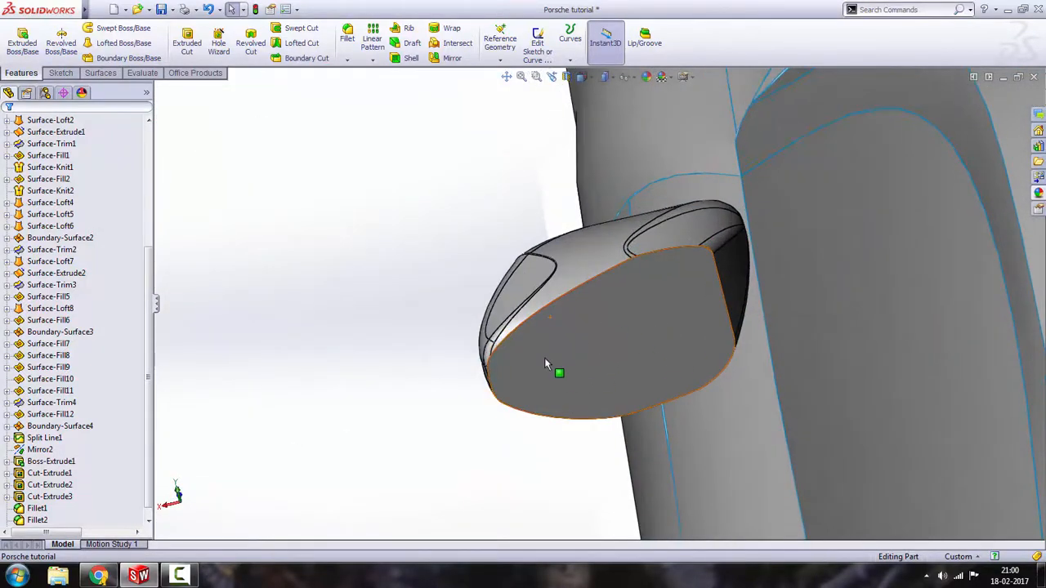
left_click(59, 74)
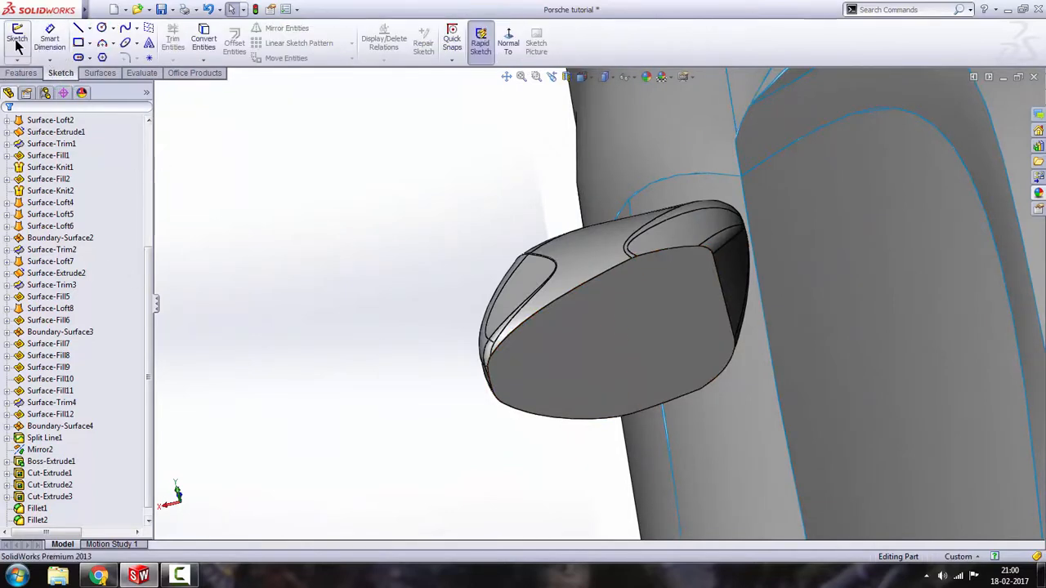
left_click(18, 42)
left_click(623, 335)
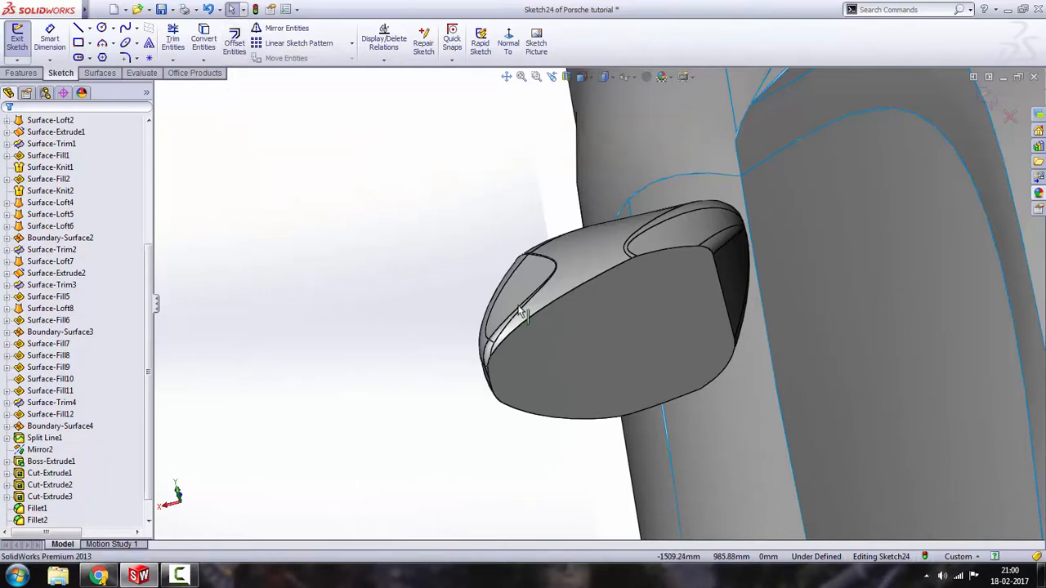
Step: Convert the flat face's outline into the sketch and set up a reversed offset of the whole chain at 5 mm inward
left_click(610, 351)
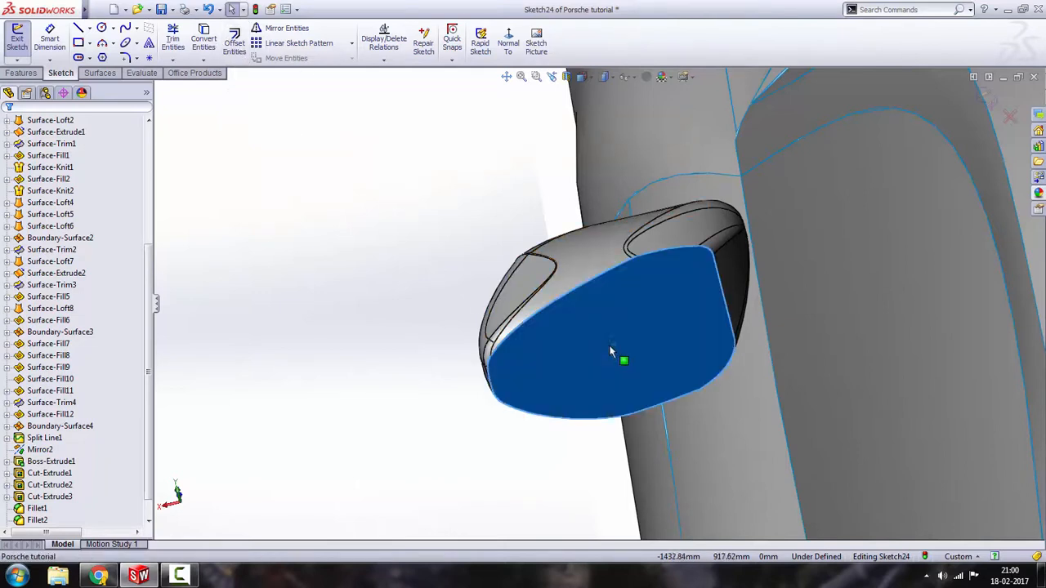
left_click(226, 45)
scroll(571, 301, "down", 1)
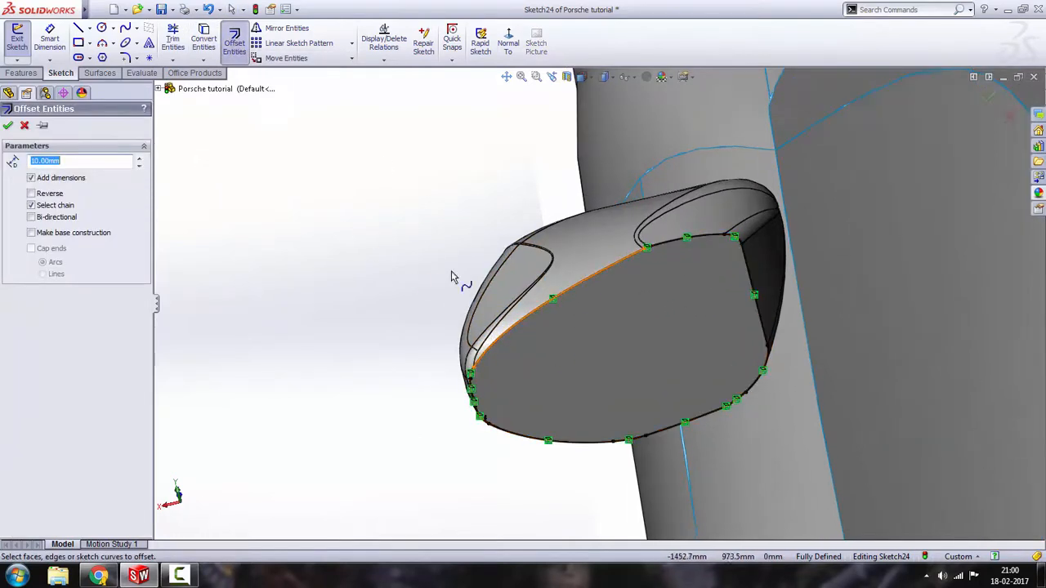
mouse_move(265, 175)
left_mouse_down()
mouse_move(691, 444)
mouse_move(810, 458)
mouse_move(770, 493)
left_mouse_up()
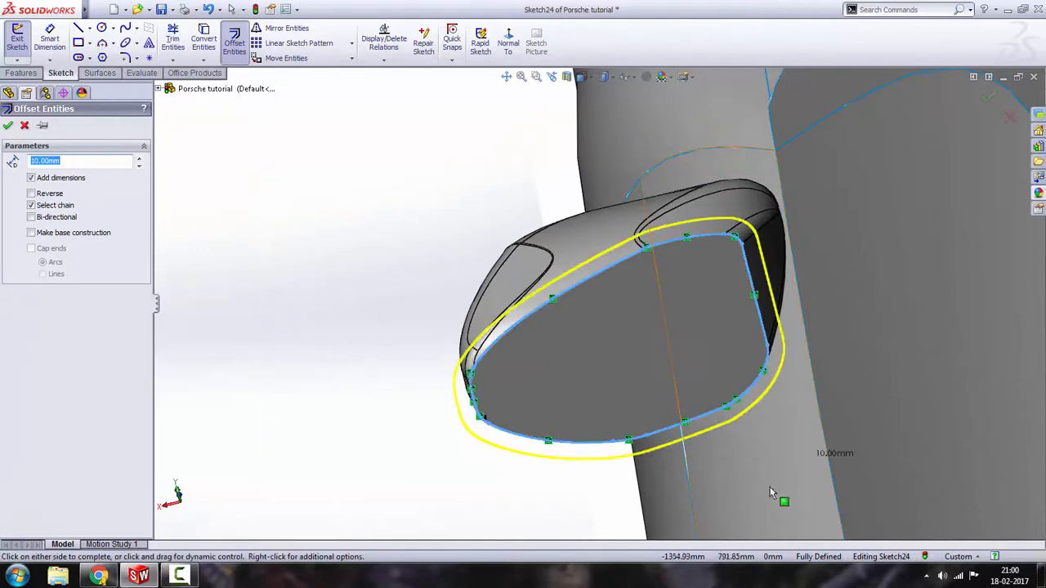
left_click(47, 193)
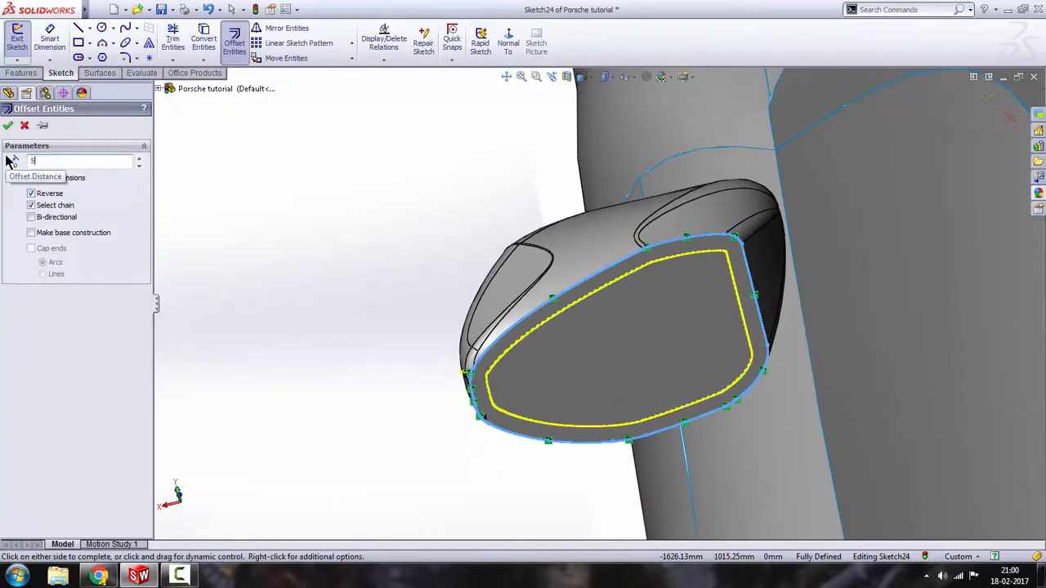
type("5")
key("Return")
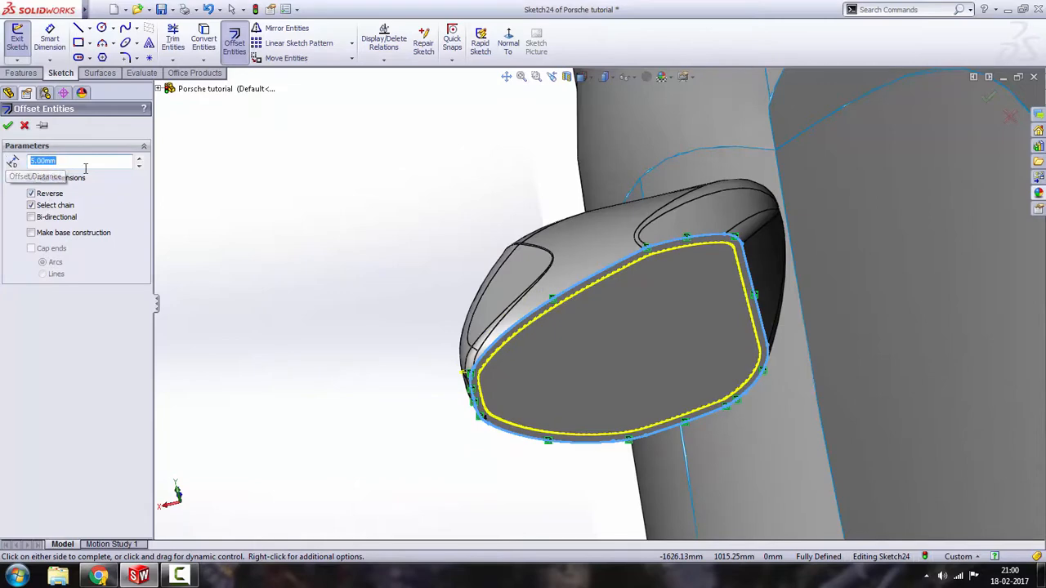
Step: Set the inward offset of the outline to 3 mm, apply it and close the sketch
scroll(585, 291, "down", 8)
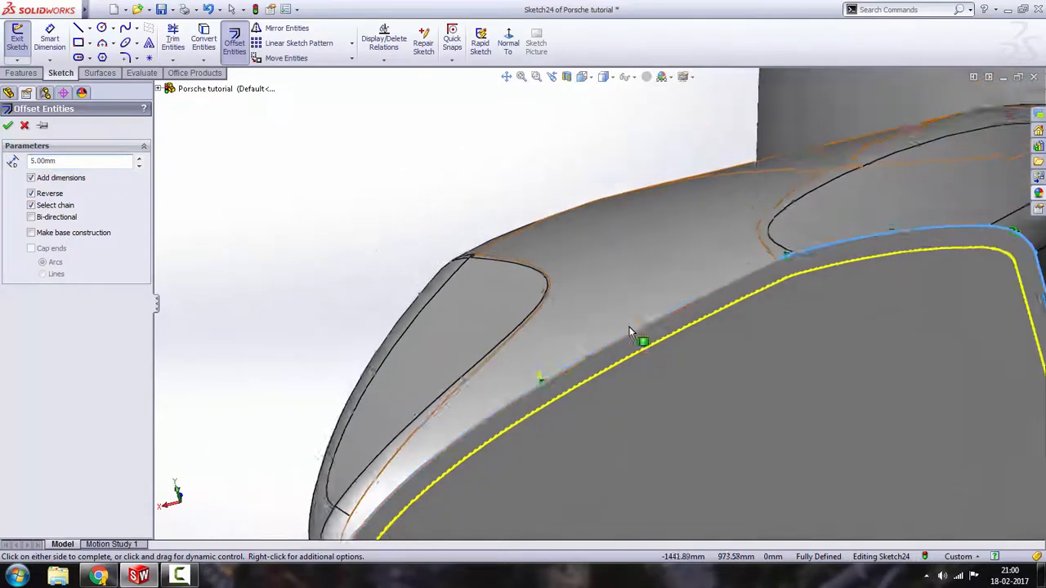
scroll(506, 299, "up", 4)
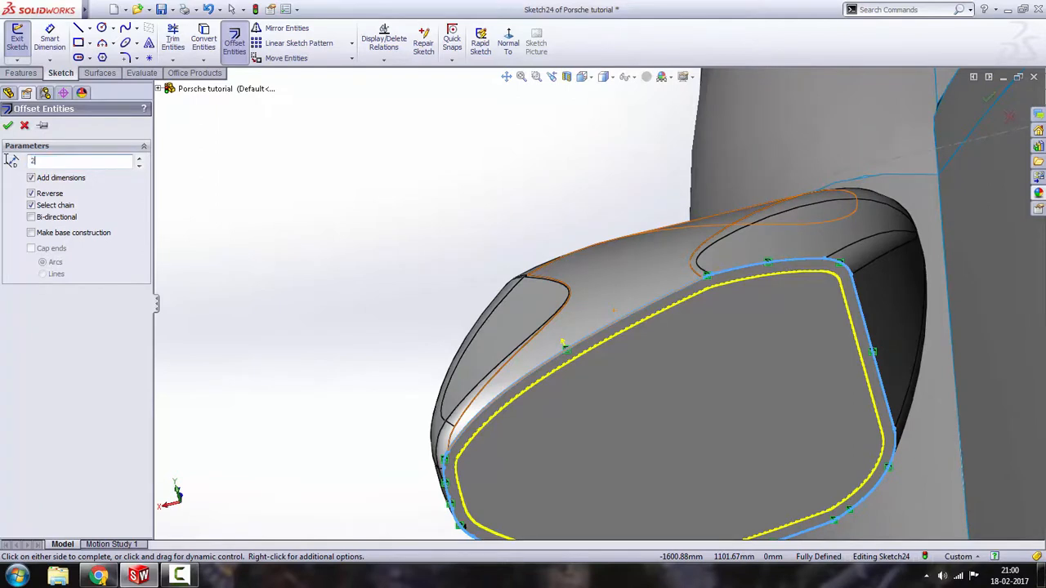
type("3")
key("Return")
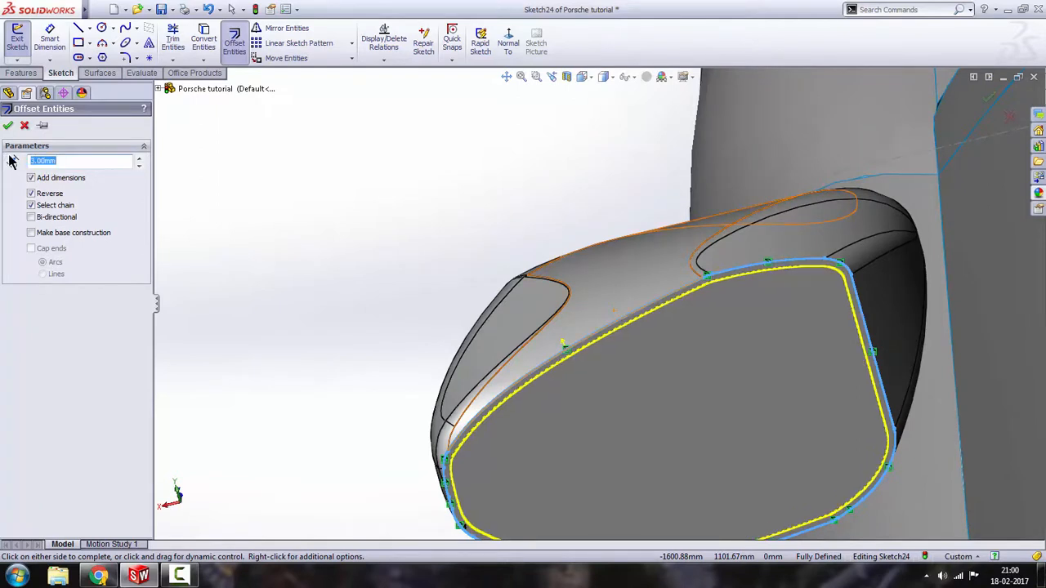
left_click(9, 126)
scroll(522, 290, "up", 2)
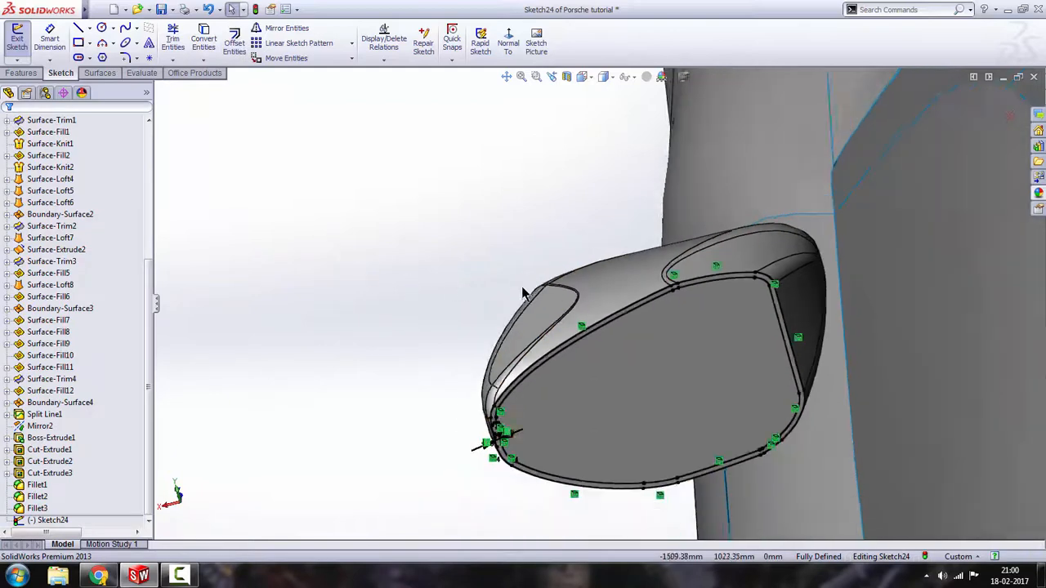
scroll(523, 291, "down", 1)
scroll(621, 221, "up", 4)
left_click(986, 119)
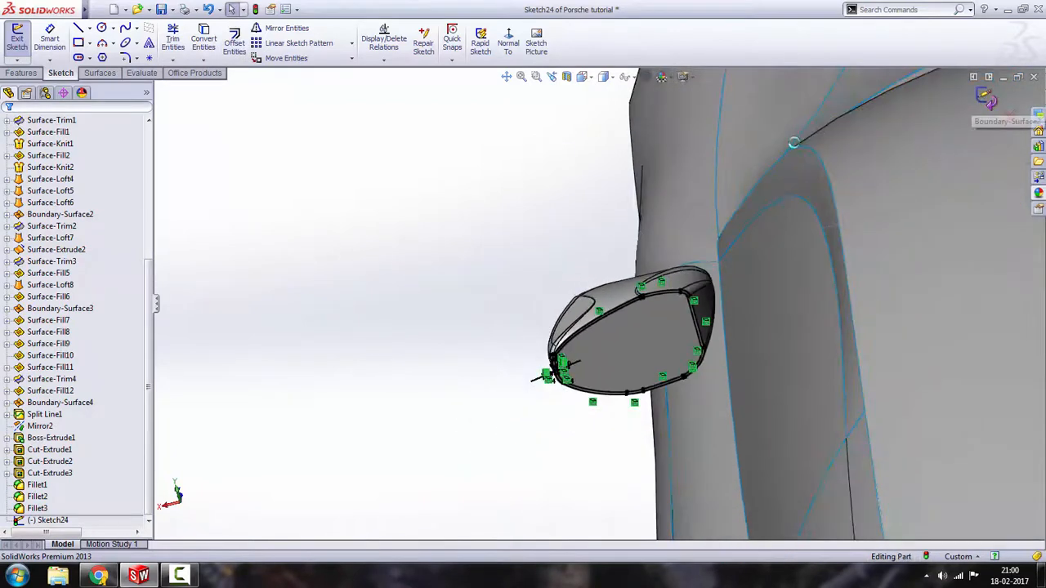
Step: Extrude the narrow rim between the two outlines by a blind depth of 2 mm, merged with the mirror body
left_click(25, 73)
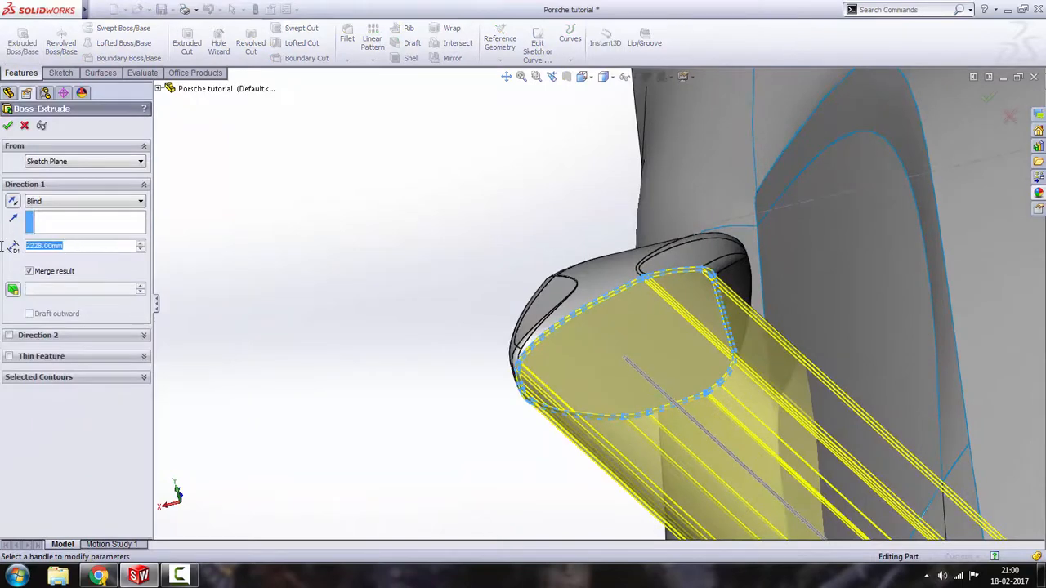
type("2")
key("Return")
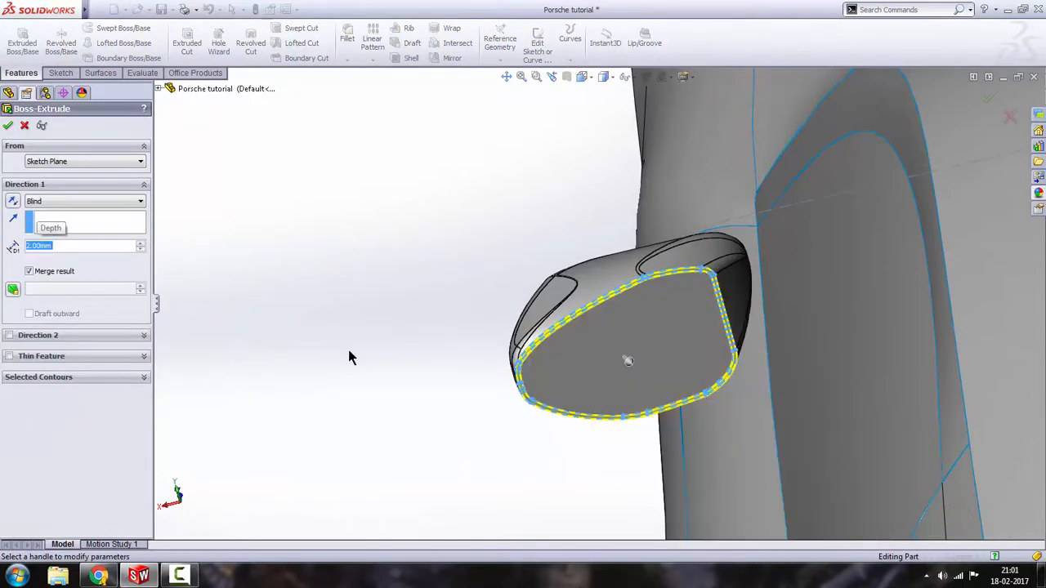
scroll(598, 363, "down", 2)
middle_click_drag(602, 363, 608, 313)
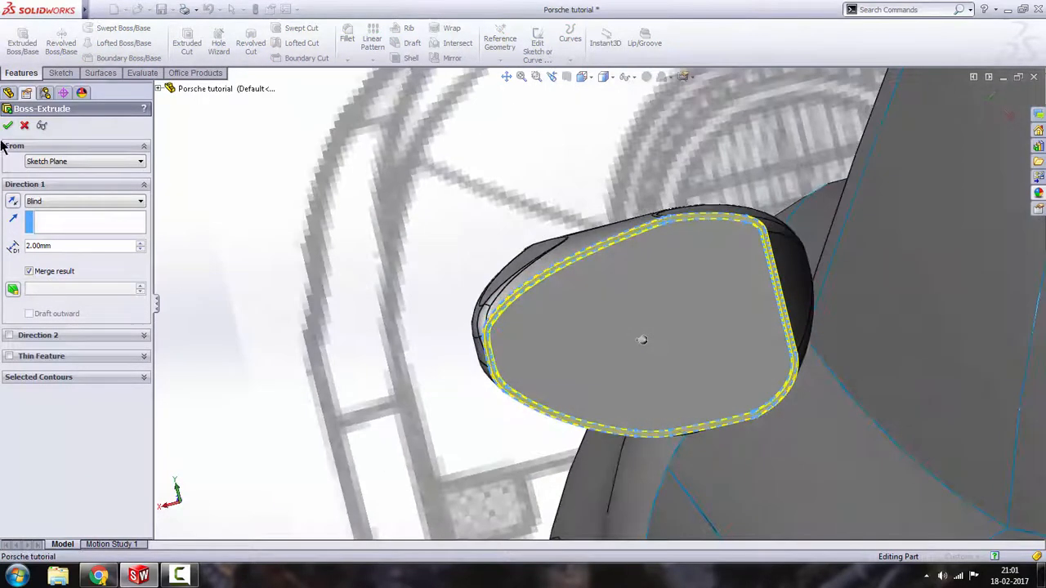
key("Return")
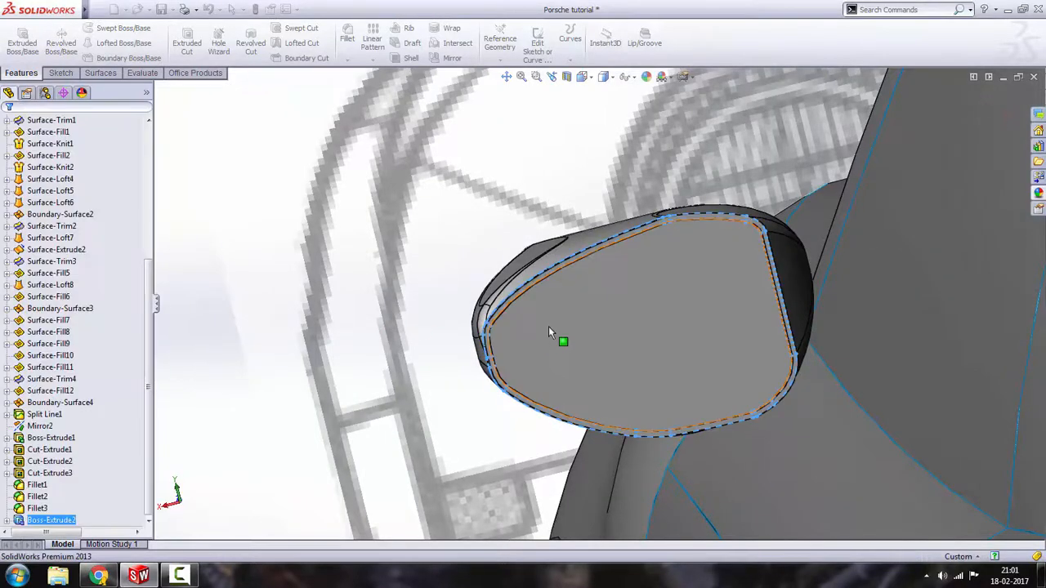
Step: Inspect the mirror with its raised rim, then bring it up close in the Top view
middle_click_drag(552, 335, 352, 361)
middle_click_drag(442, 296, 476, 311)
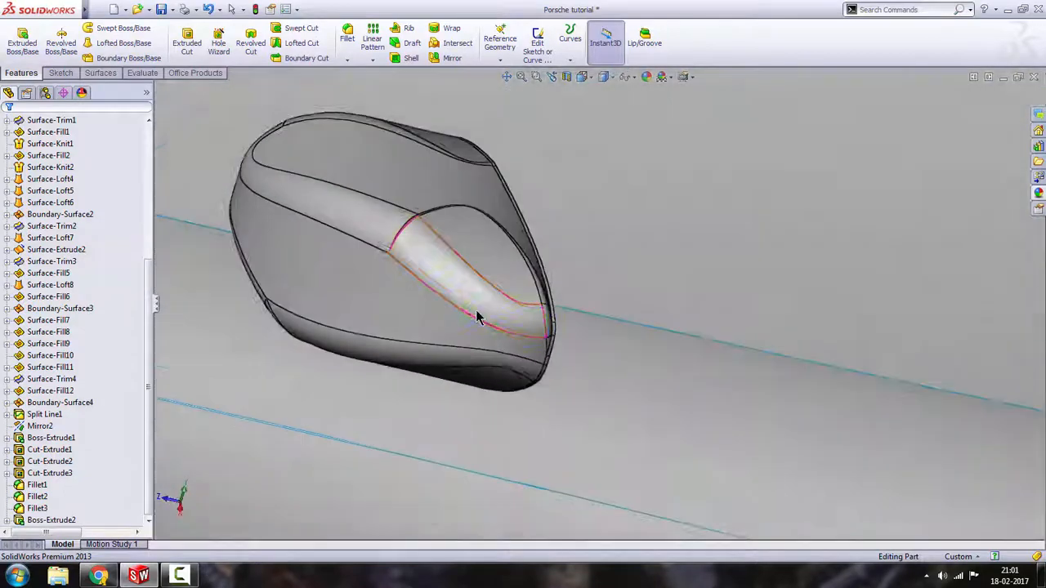
scroll(466, 312, "up", 6)
key("space")
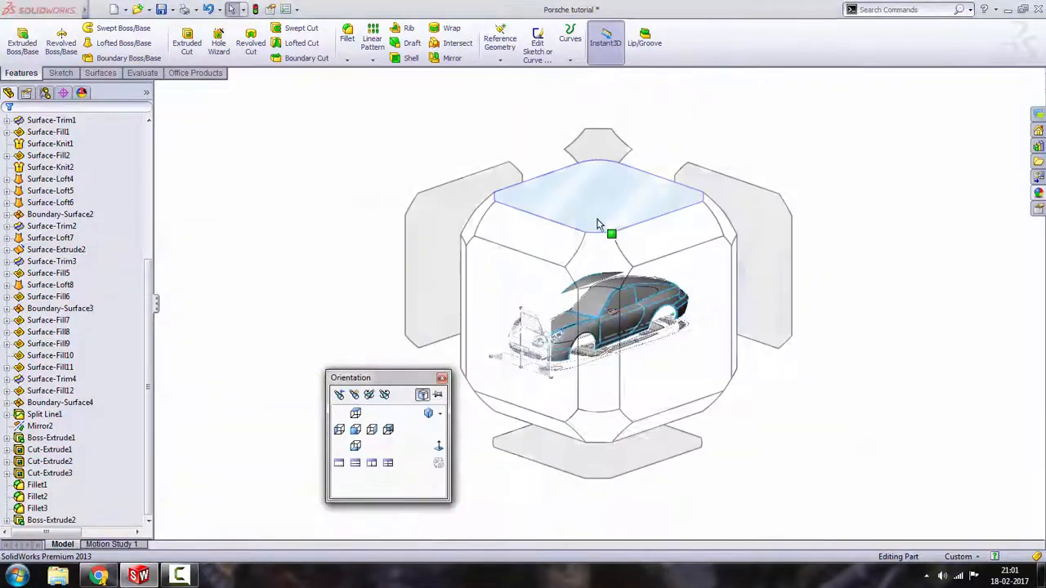
left_click(599, 221)
scroll(662, 335, "down", 10)
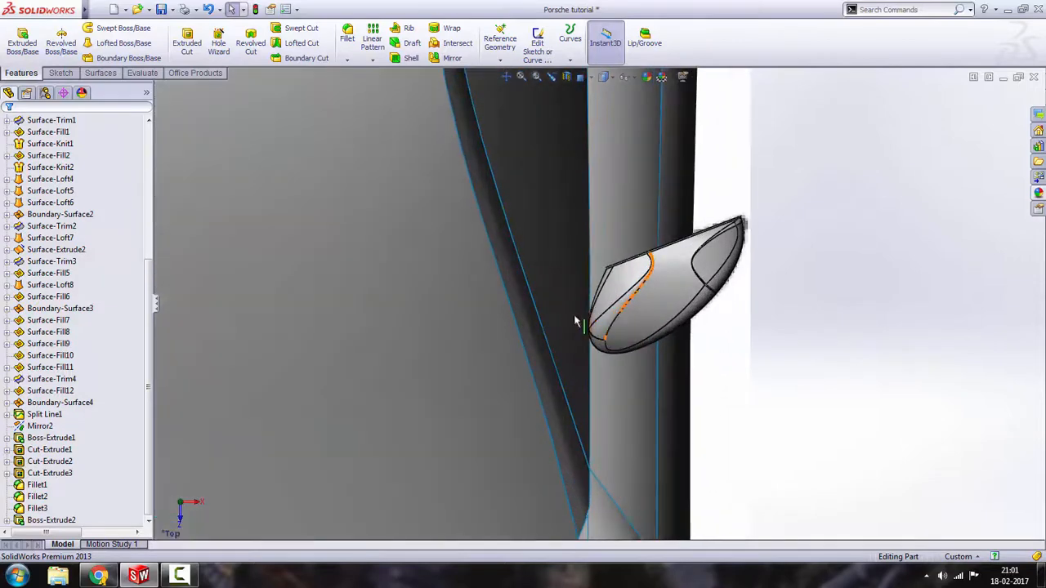
Step: Start a new sketch on the Top plane for the side mirror's mount area
scroll(581, 316, "down", 1)
scroll(612, 316, "up", 2)
scroll(622, 317, "down", 1)
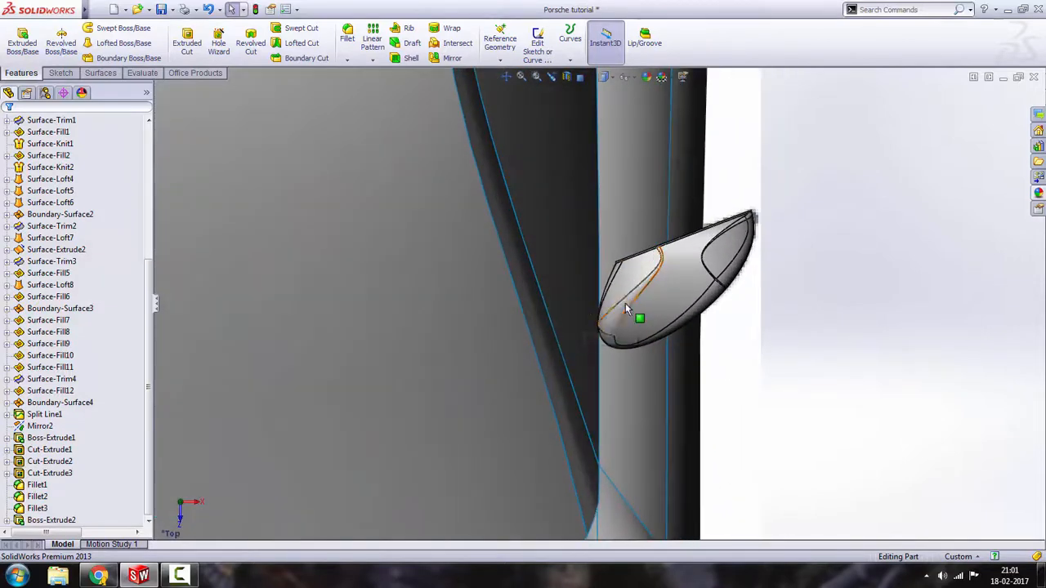
scroll(604, 297, "down", 2)
scroll(548, 287, "up", 2)
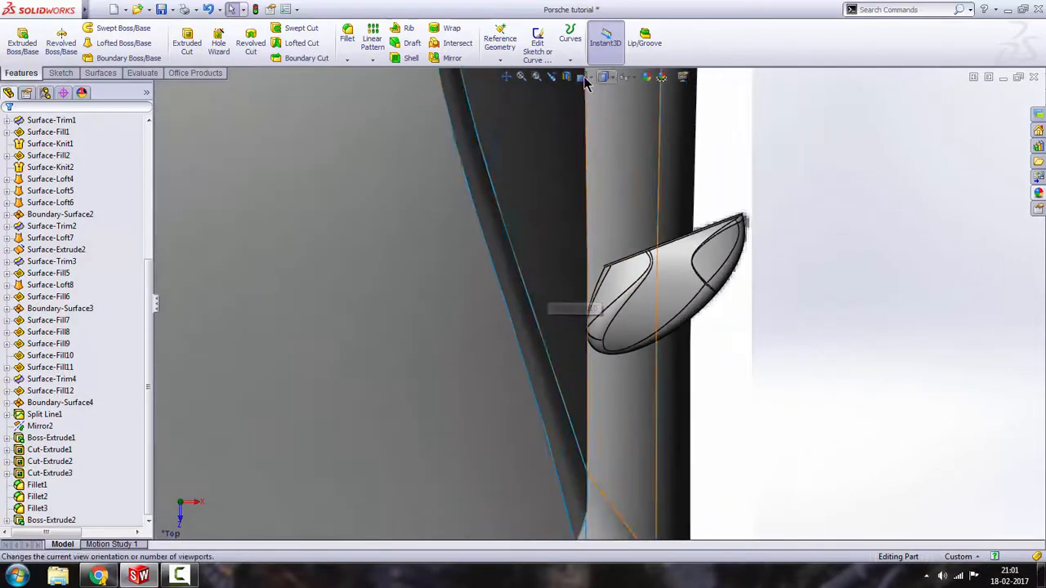
left_click(49, 225)
scroll(35, 234, "up", 6)
left_click(34, 203)
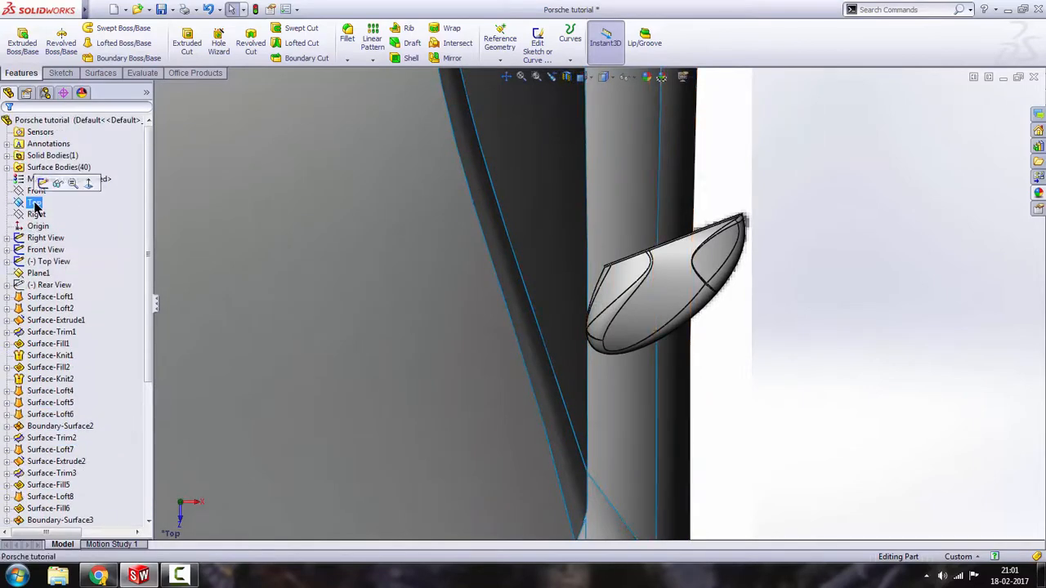
left_click(43, 185)
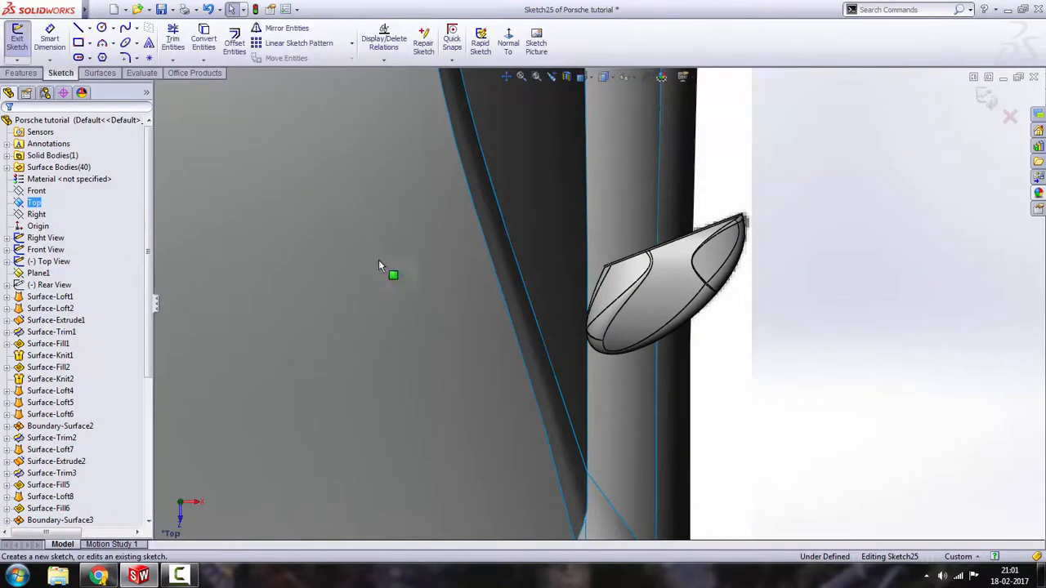
Step: Switch the model display to wireframe to expose the top-view reference image around the side mirror
left_click(605, 76)
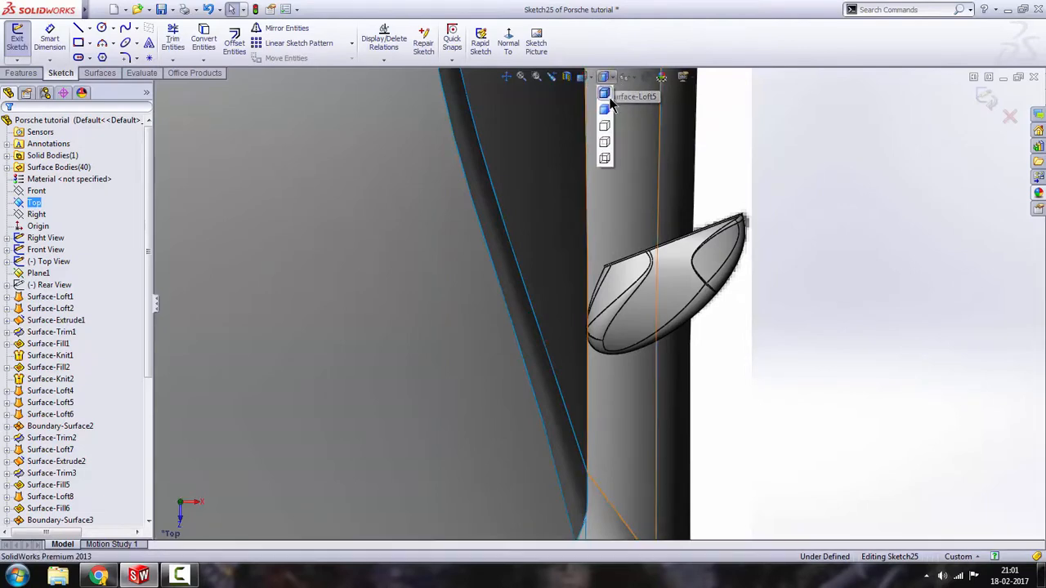
left_click(605, 144)
scroll(591, 289, "up", 3)
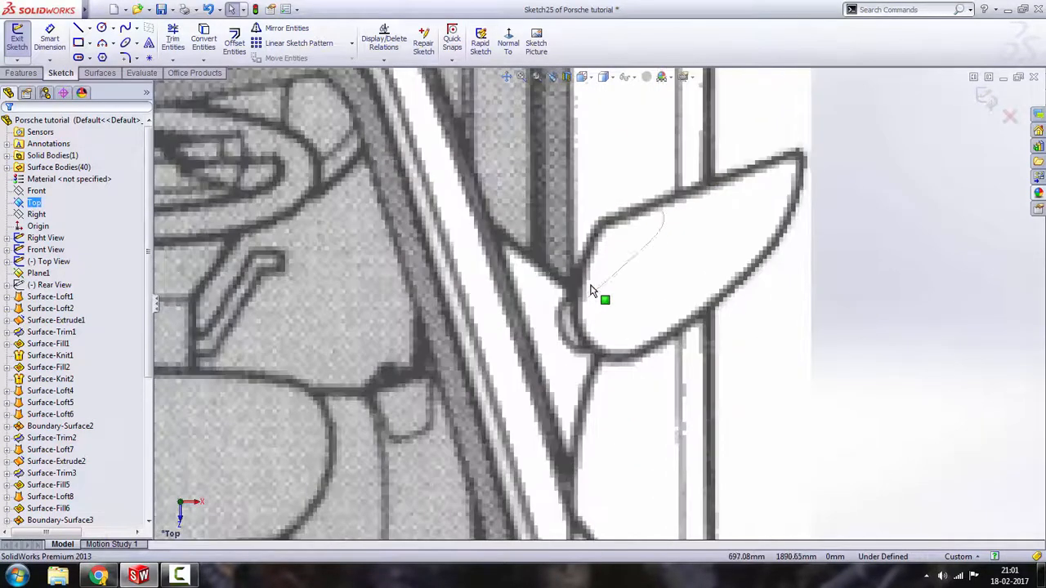
scroll(494, 295, "up", 2)
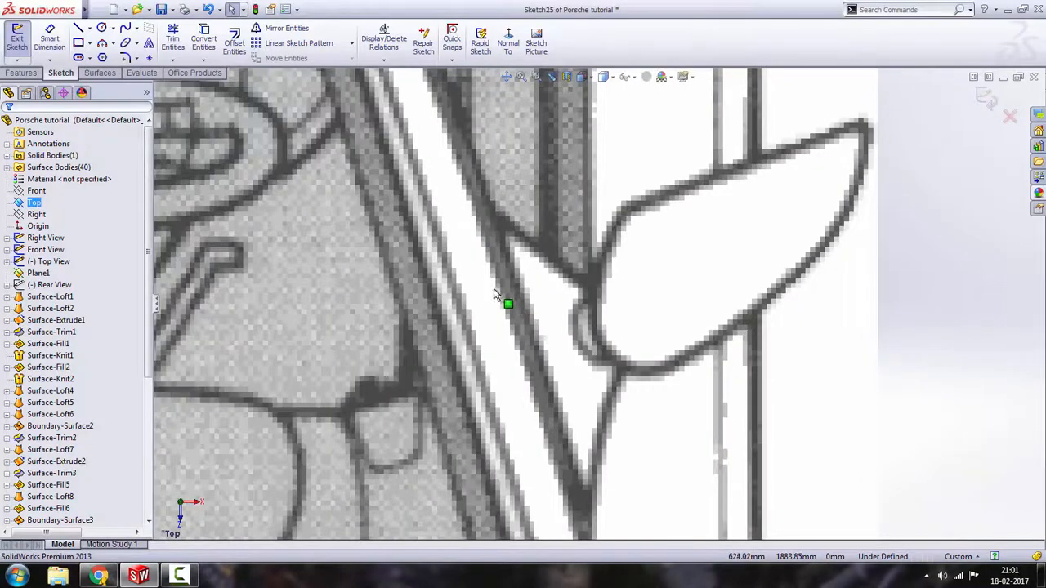
Step: Sketch a circle of about 33 mm radius over the side mirror's inner end and exit the sketch
left_click(101, 27)
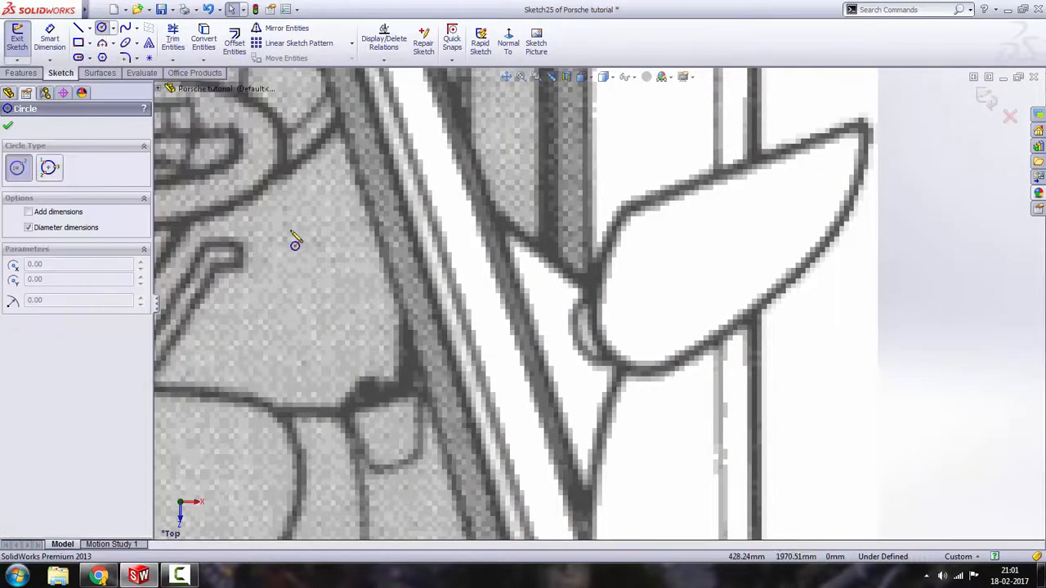
scroll(608, 351, "up", 2)
scroll(585, 351, "up", 1)
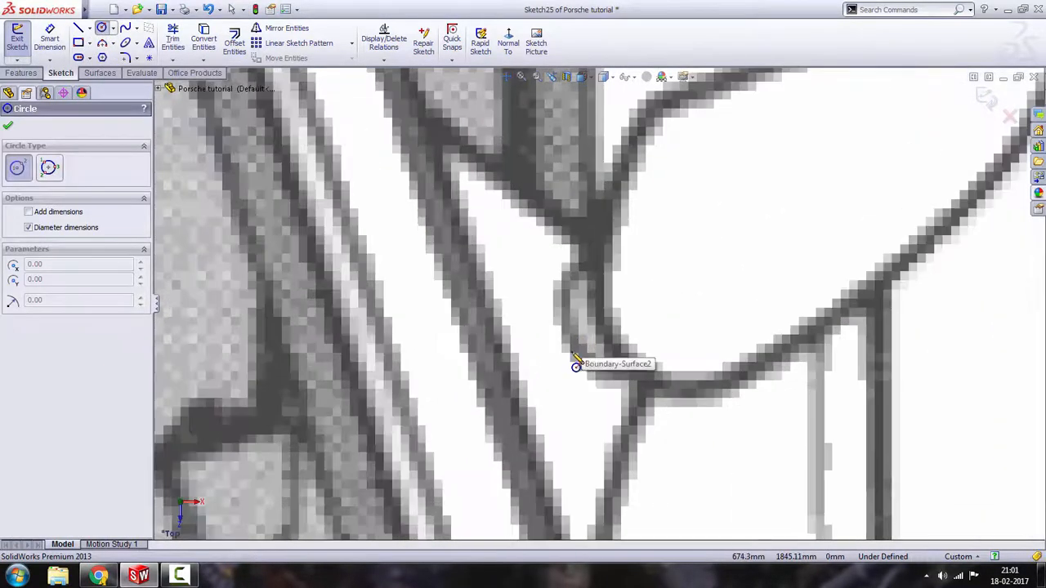
left_click(575, 359)
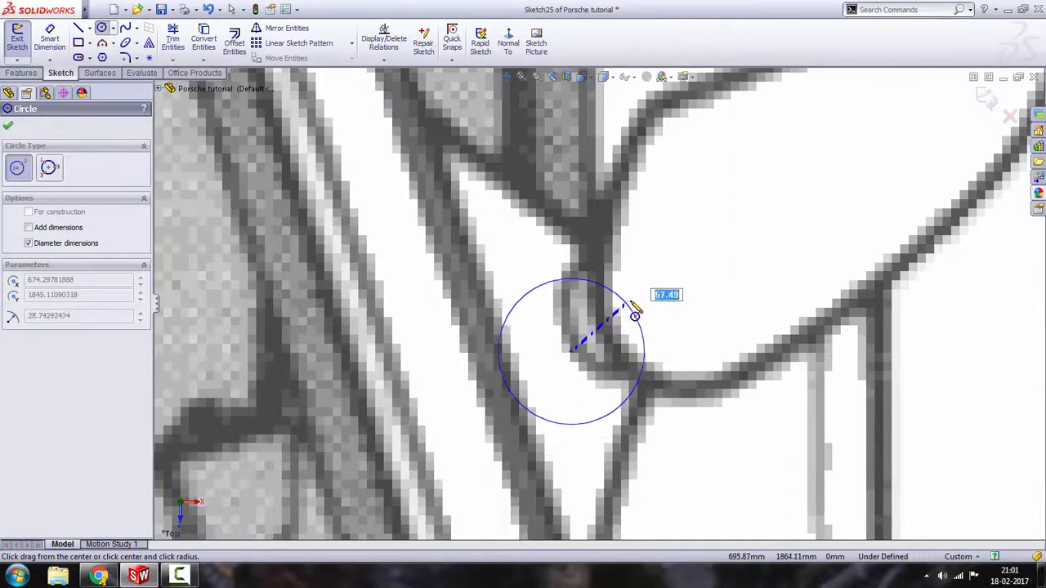
left_click(633, 310)
scroll(568, 344, "down", 2)
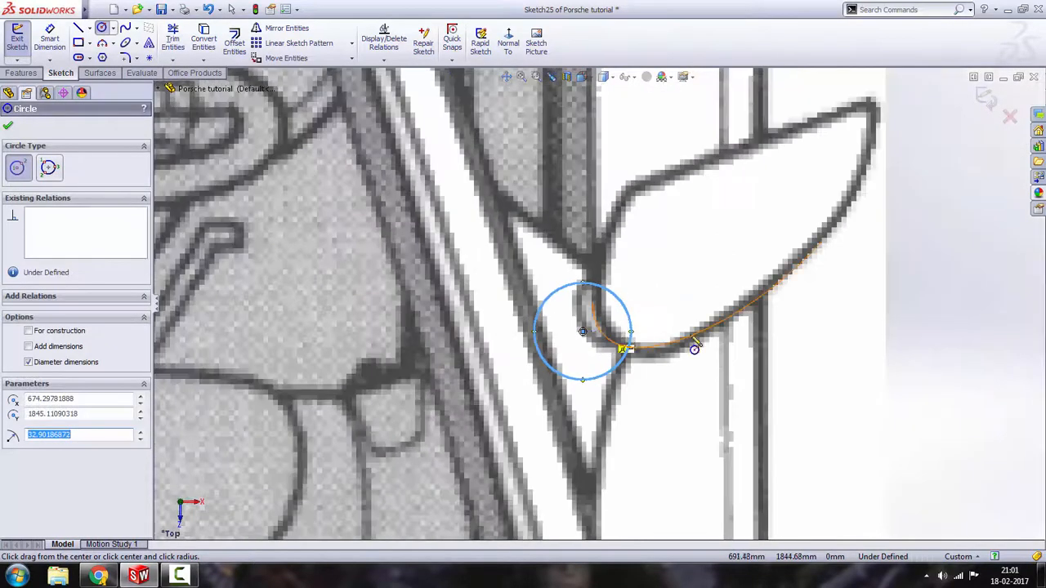
scroll(694, 347, "down", 1)
right_click(908, 191)
left_click(878, 221)
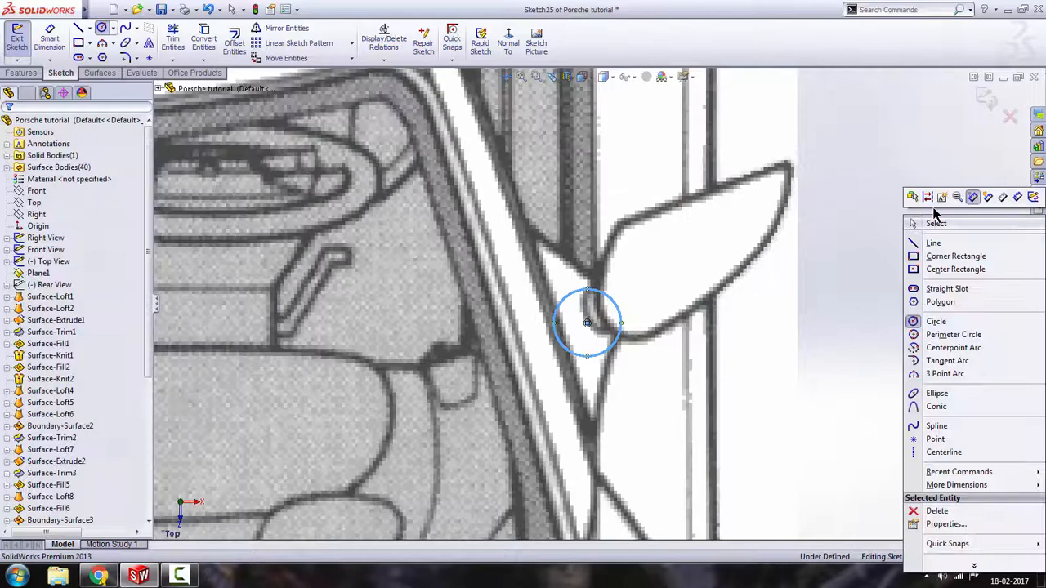
left_click(986, 98)
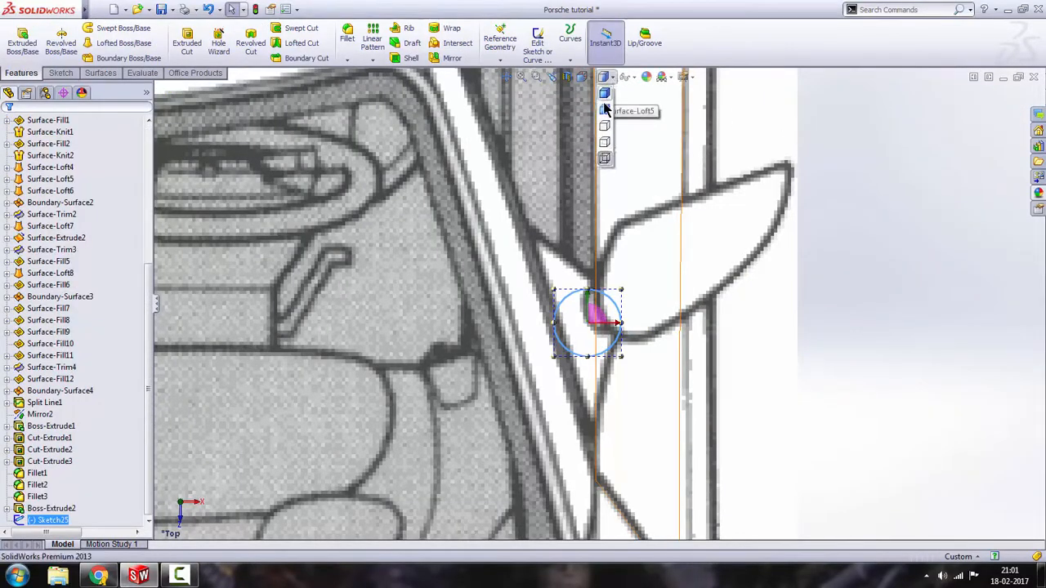
Step: Restore the shaded-with-edges display and start a Projection split line from the circle sketch, adding the mirror housing's narrow blend face
left_click(605, 96)
left_click(551, 75)
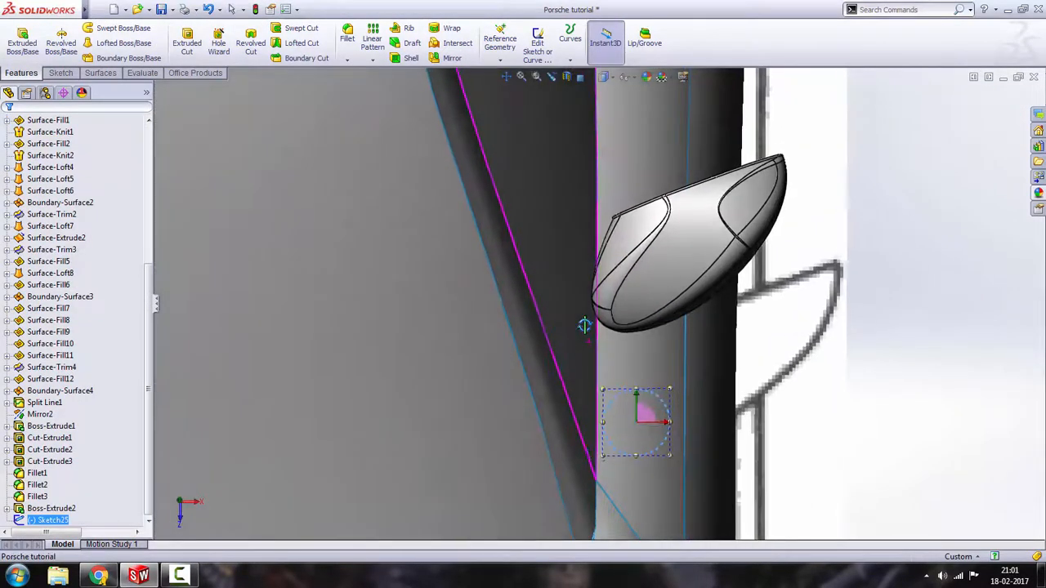
left_click(570, 37)
left_click(581, 74)
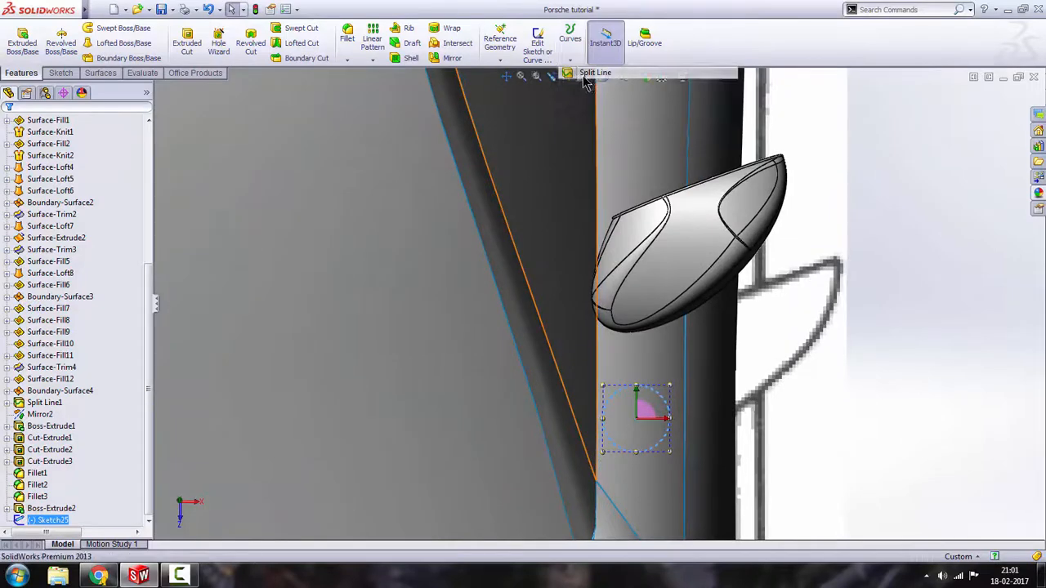
scroll(627, 292, "down", 4)
scroll(631, 320, "down", 3)
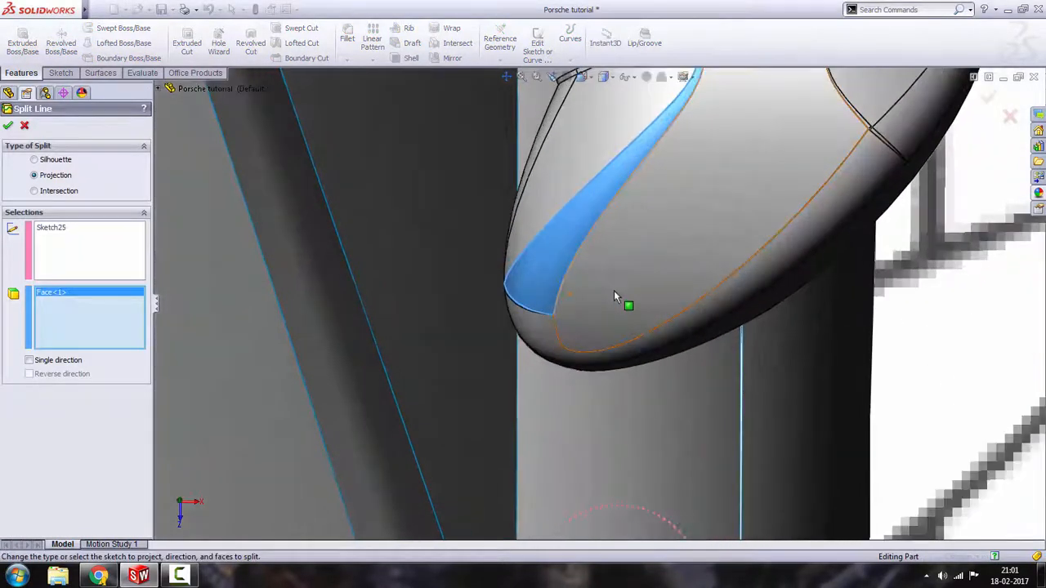
Step: Add the large outer face and the adjoining blend faces at the mirror housing's inner end to the split line selection
scroll(604, 452, "up", 3)
scroll(615, 487, "down", 3)
left_click(578, 222)
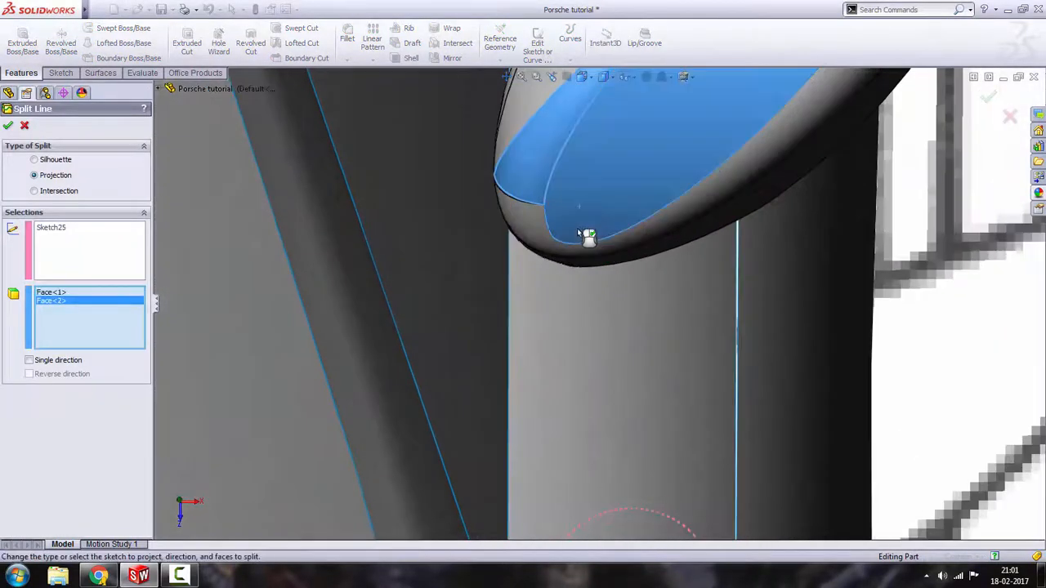
middle_click_drag(582, 230, 564, 347)
left_click(652, 287)
left_click(652, 288)
left_click(616, 366)
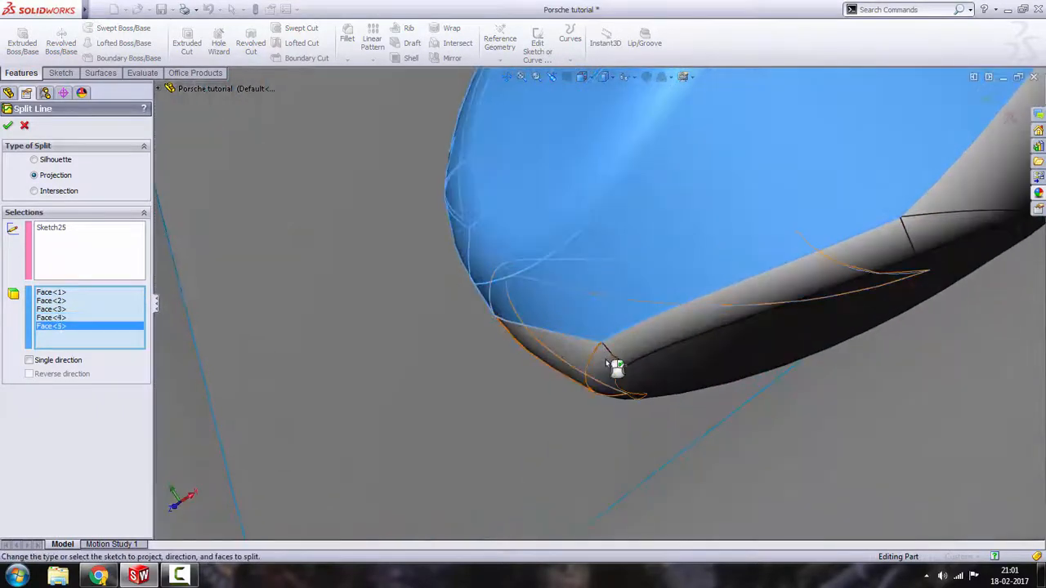
left_click(658, 346)
left_click(675, 367)
Step: Add the housing faces and fillets beside the mirror's glass side and underside to the split line selection
middle_click_drag(674, 368, 621, 286)
left_click(760, 404)
middle_click_drag(761, 404, 701, 348)
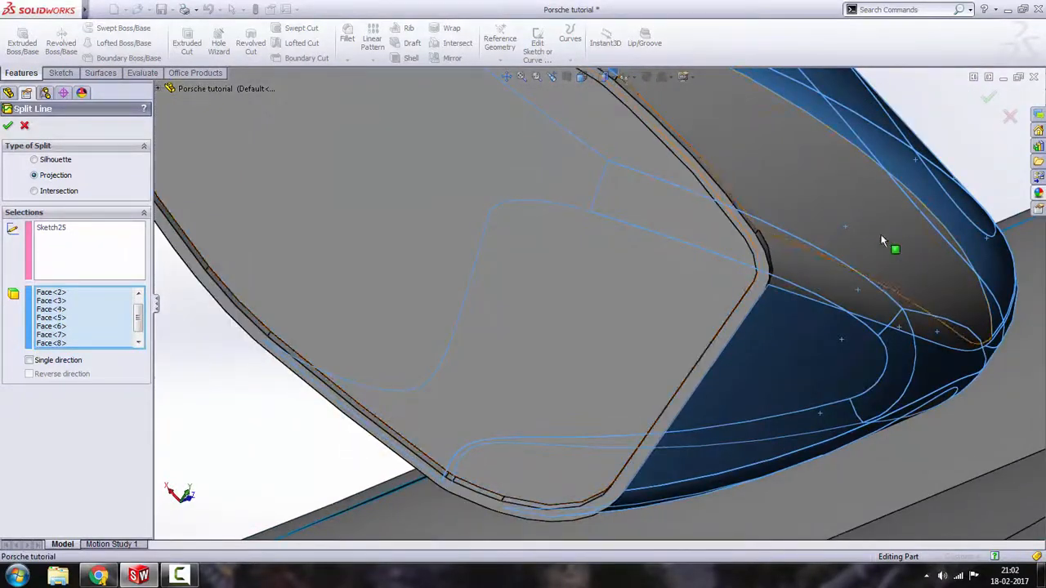
left_click(881, 240)
middle_click_drag(881, 240, 847, 236)
left_click(783, 288)
middle_click_drag(783, 288, 699, 307)
left_click(576, 398)
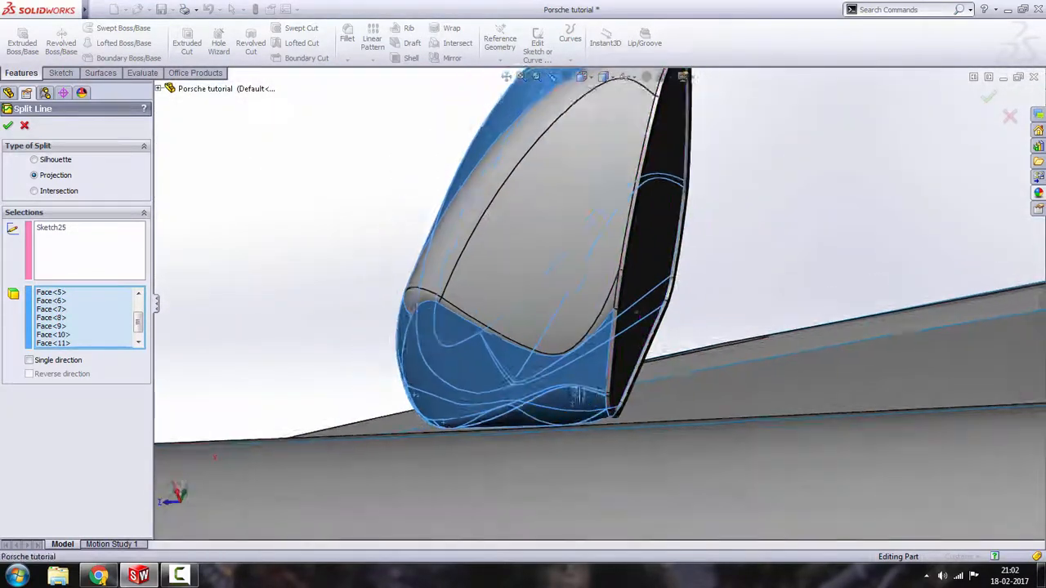
Step: Add the thin sliver face and the tiny corner facet of the mirror housing to the split line selection
middle_click_drag(575, 397, 763, 436)
scroll(515, 373, "down", 6)
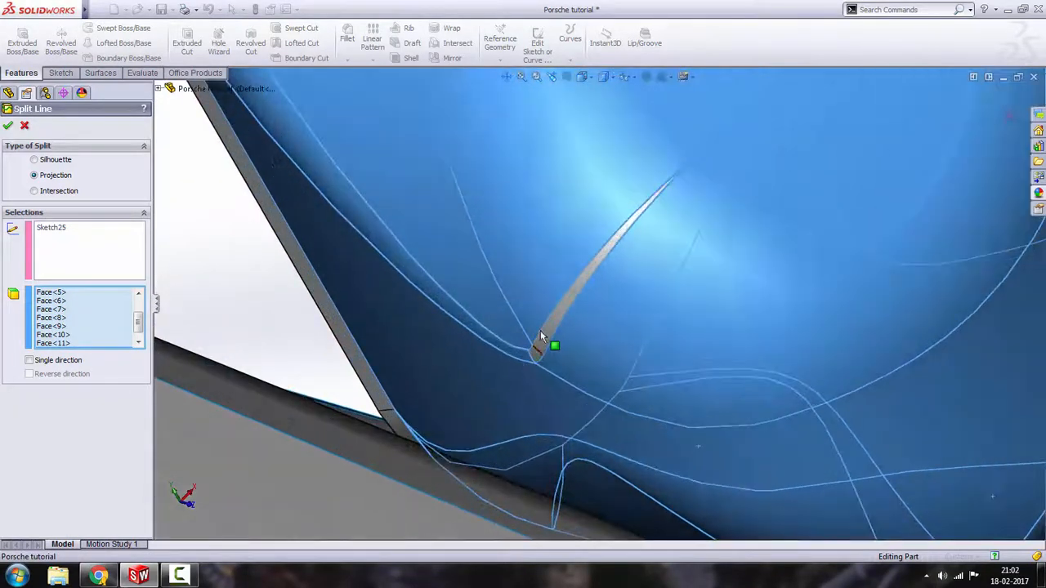
left_click(551, 325)
middle_click_drag(441, 381, 470, 409)
scroll(470, 409, "up", 5)
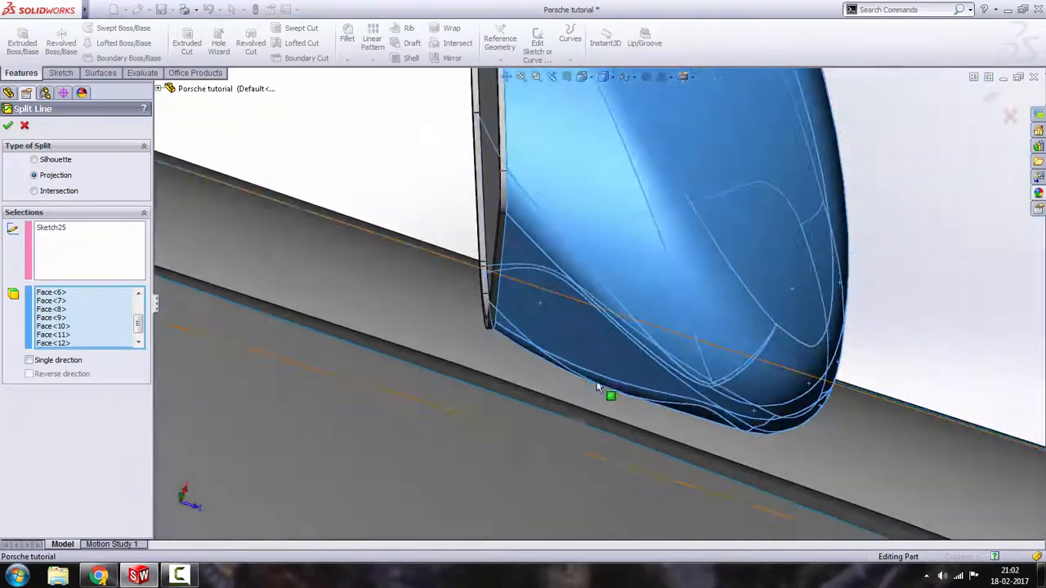
scroll(605, 385, "down", 8)
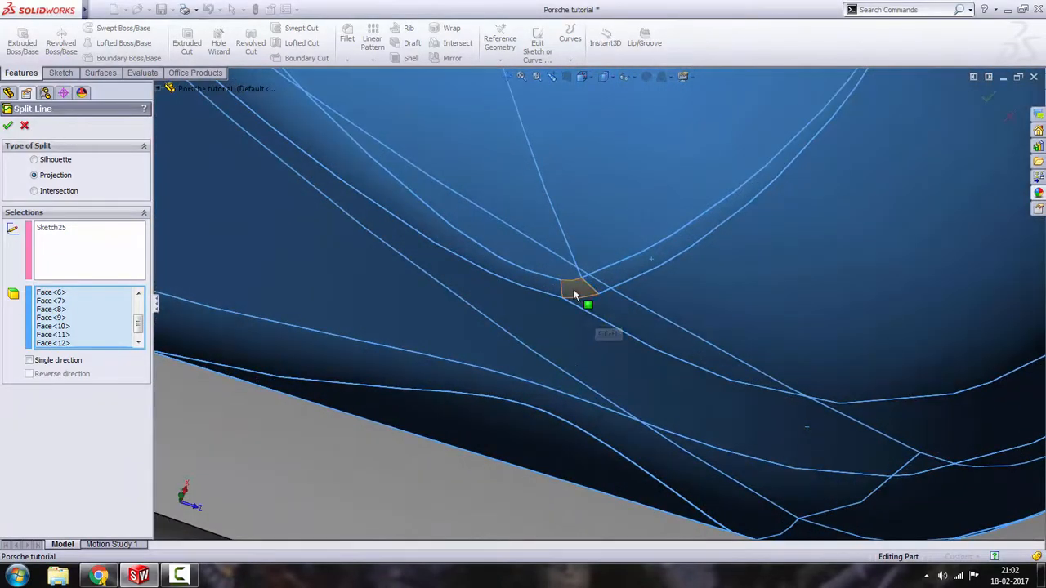
left_click(580, 292)
Step: Check the selected housing faces and complete the projected split line on the mirror
scroll(584, 306, "up", 5)
middle_click_drag(576, 304, 423, 226)
scroll(482, 330, "down", 8)
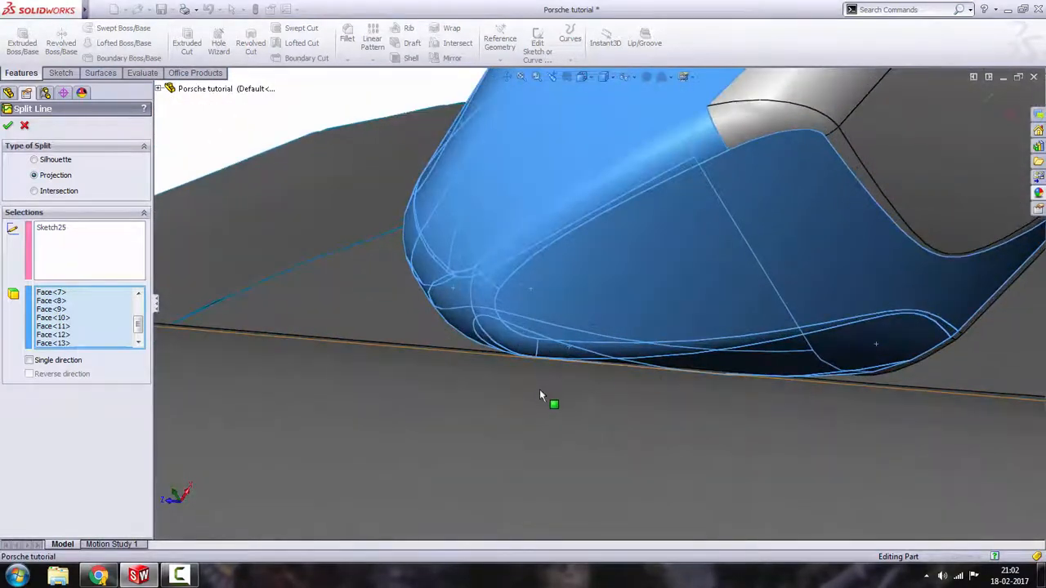
scroll(476, 319, "up", 6)
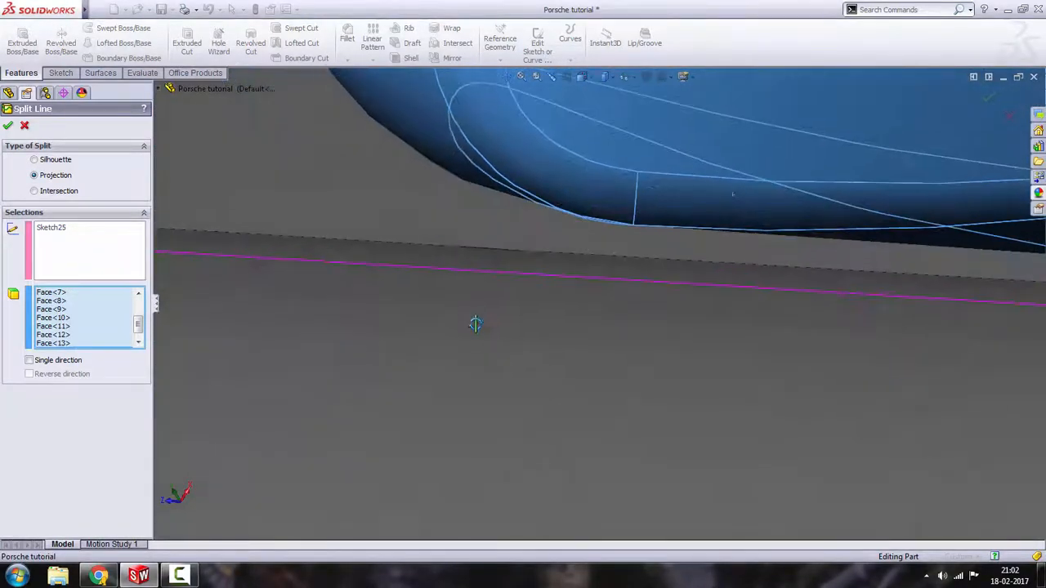
mouse_move(470, 319)
middle_mouse_down()
mouse_move(296, 212)
mouse_move(406, 275)
mouse_move(481, 292)
mouse_move(479, 302)
middle_mouse_up()
scroll(478, 302, "up", 2)
left_click(8, 126)
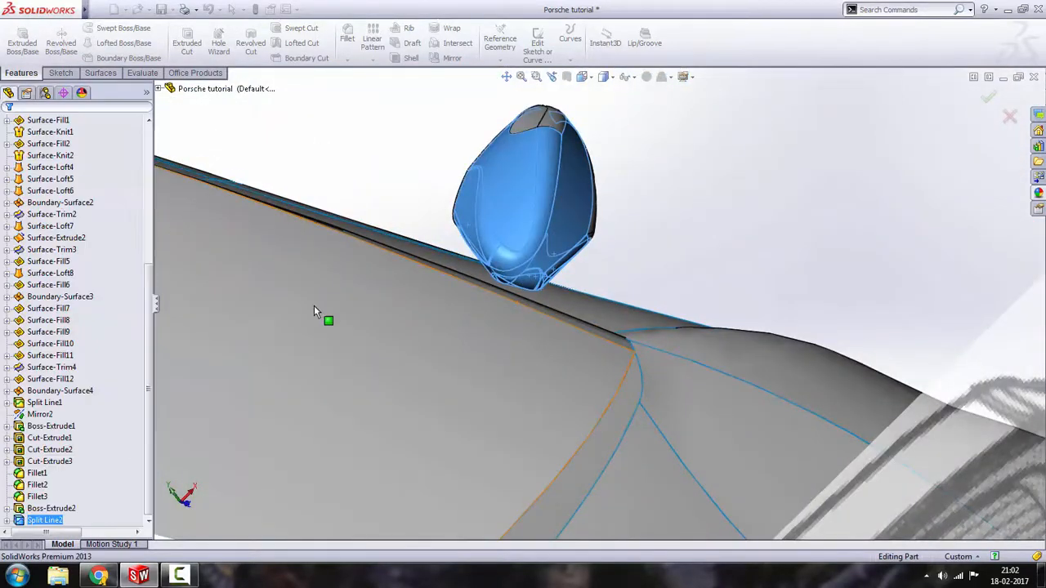
Step: Examine the split line edges around the mirror housing's inner end
scroll(318, 308, "up", 2)
scroll(497, 306, "down", 5)
scroll(497, 306, "down", 2)
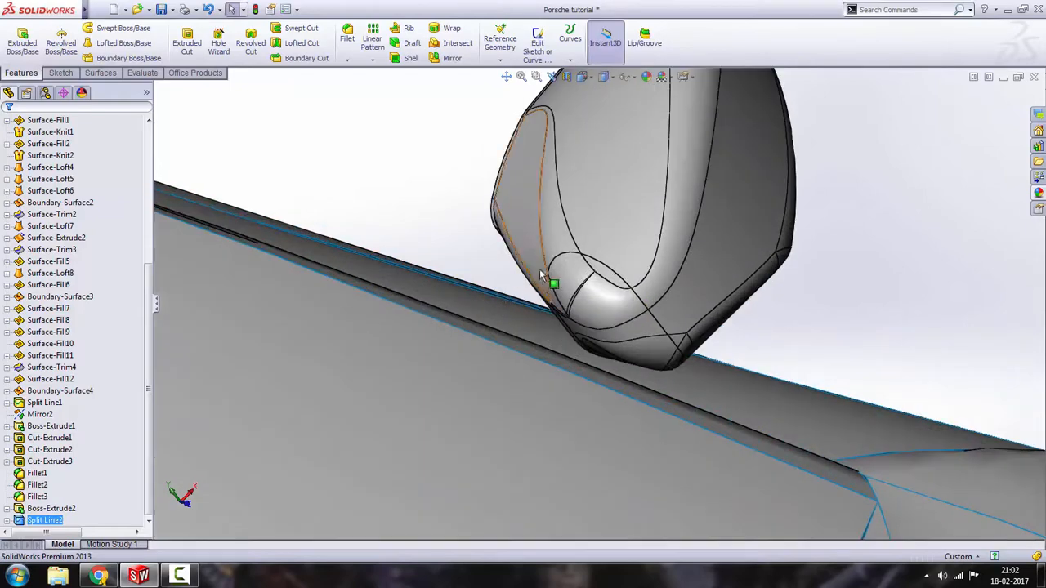
scroll(660, 305, "up", 2)
middle_click_drag(668, 296, 606, 284)
scroll(606, 285, "down", 6)
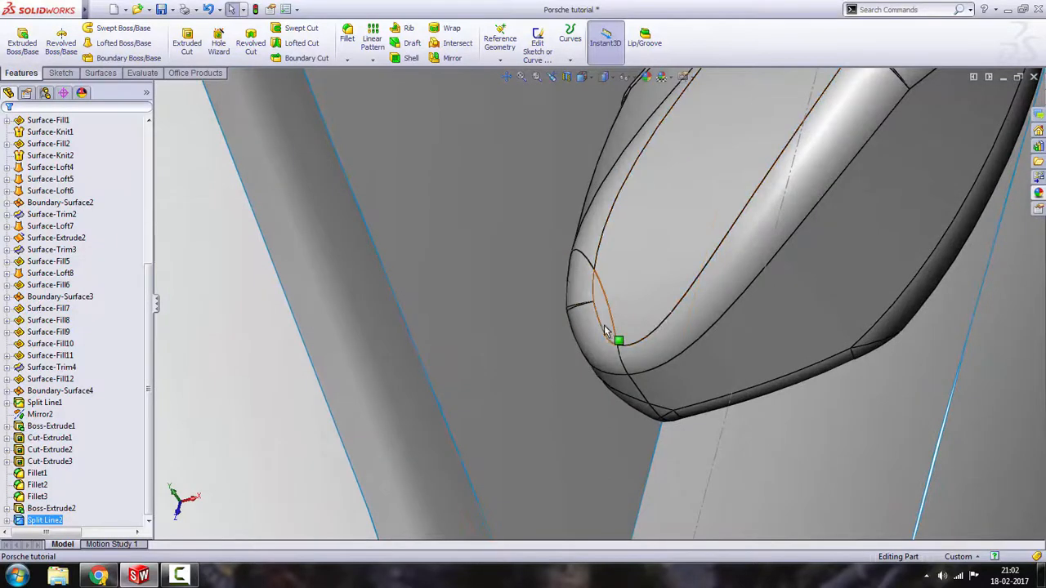
middle_click_drag(605, 330, 478, 205)
middle_click_drag(595, 301, 600, 312)
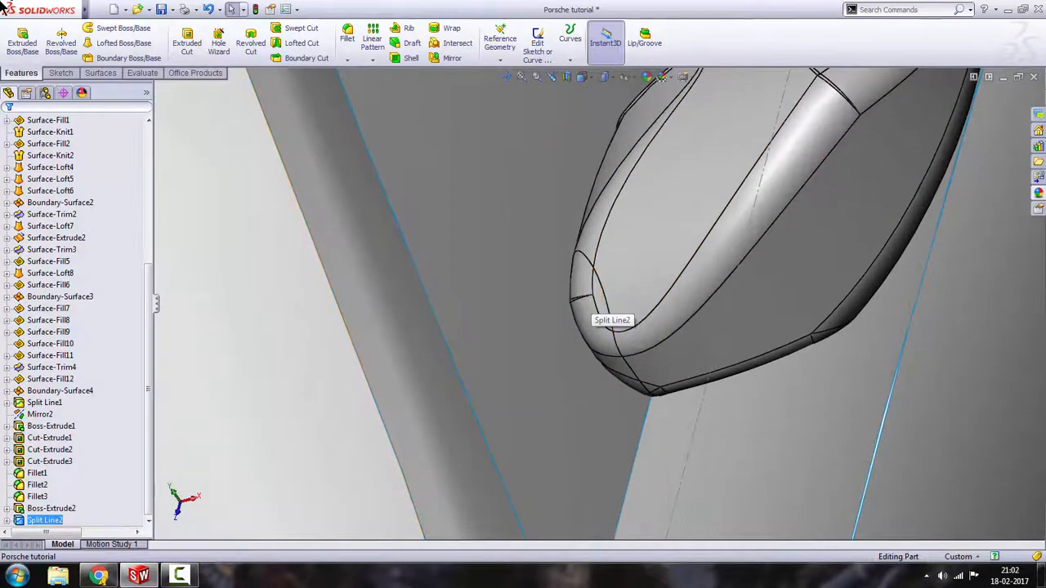
Step: Start Delete Face and select the first three split faces inside the circle at the mirror housing's inner end
left_click(99, 74)
left_click(365, 29)
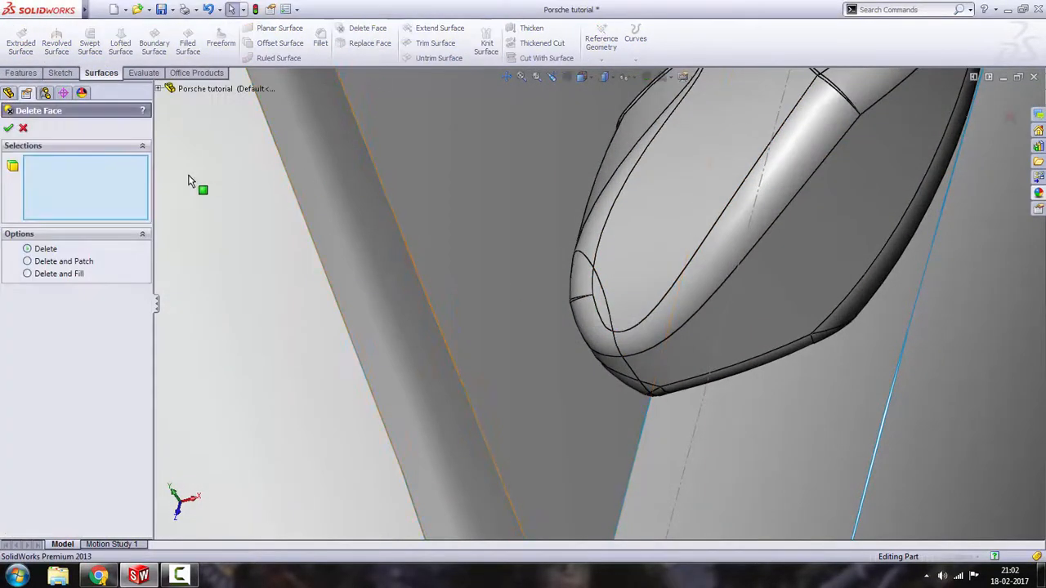
scroll(577, 283, "down", 2)
left_click(581, 295)
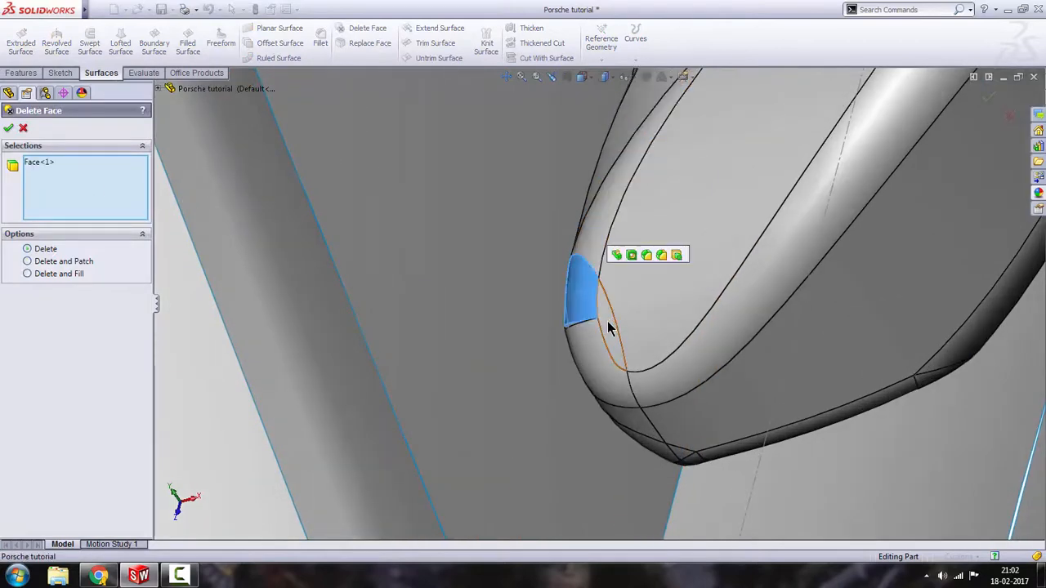
left_click(607, 322)
left_click(598, 354)
Step: Add two more split faces at the mirror housing's lower inner corner to the Delete Face selection
scroll(640, 383, "down", 2)
mouse_move(640, 383)
middle_mouse_down()
mouse_move(640, 335)
mouse_move(621, 463)
mouse_move(632, 381)
mouse_move(623, 303)
mouse_move(668, 417)
mouse_move(641, 439)
mouse_move(635, 379)
middle_mouse_up()
left_click(621, 462)
left_click(632, 380)
Step: Add the remaining split faces and narrow strips at the mirror housing's inner end to the selection and complete Delete Face
scroll(637, 375, "up", 5)
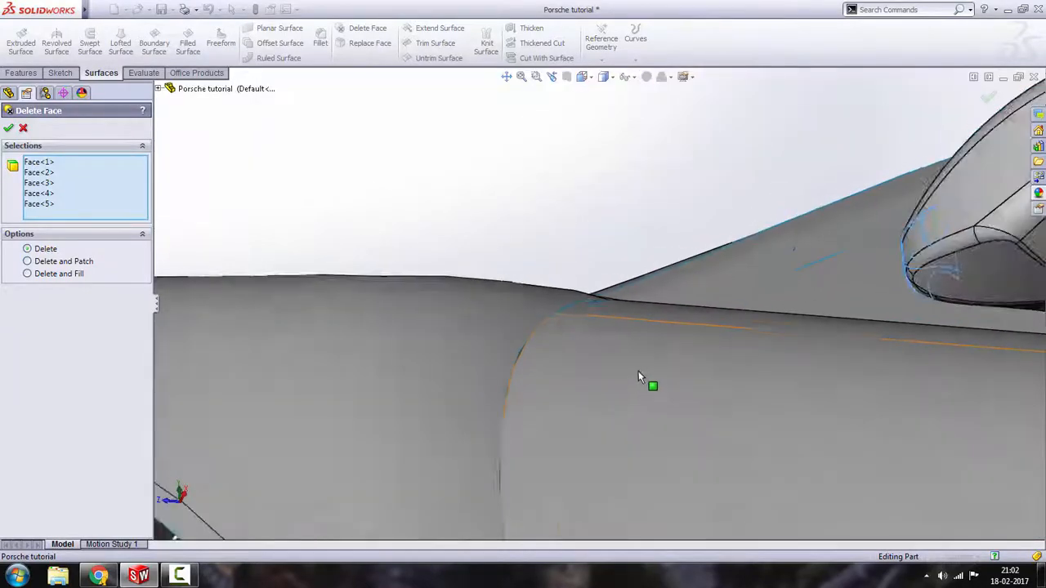
middle_click_drag(808, 238, 817, 265)
scroll(845, 279, "down", 6)
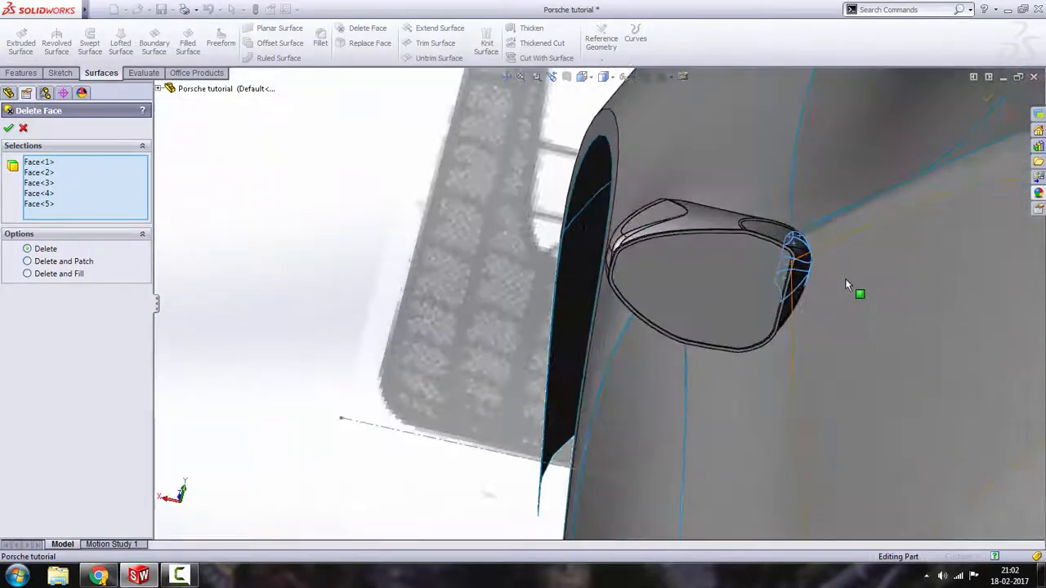
middle_click_drag(720, 254, 509, 381)
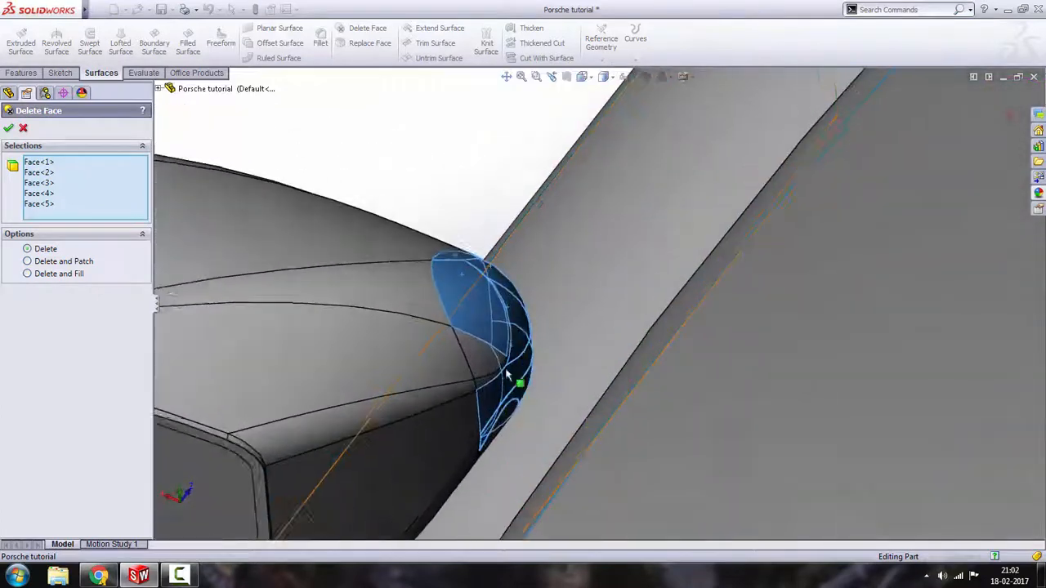
scroll(479, 350, "down", 3)
left_click(470, 337)
scroll(490, 360, "down", 5)
scroll(494, 374, "down", 3)
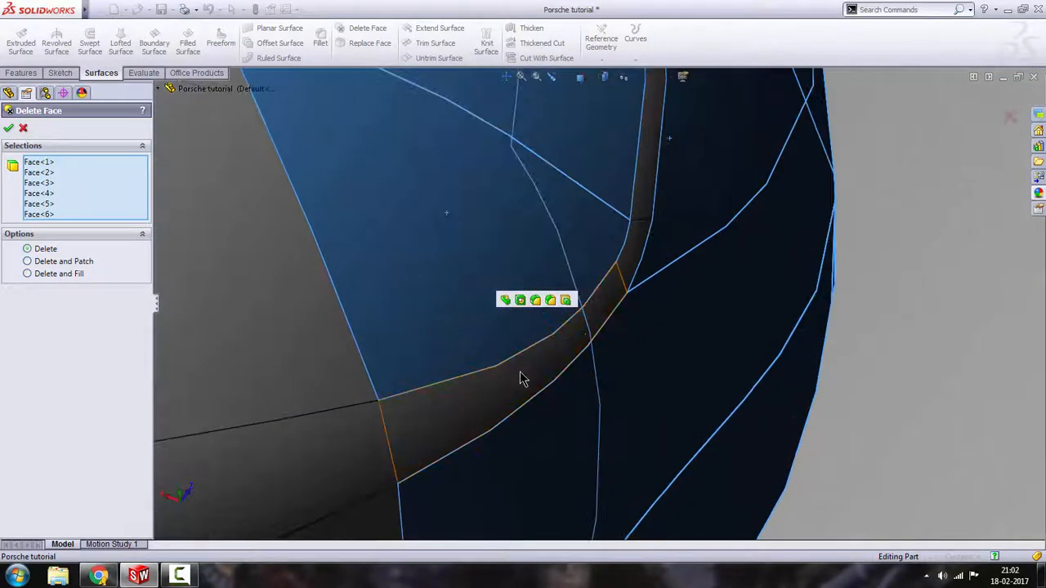
left_click(648, 249)
scroll(634, 220, "up", 7)
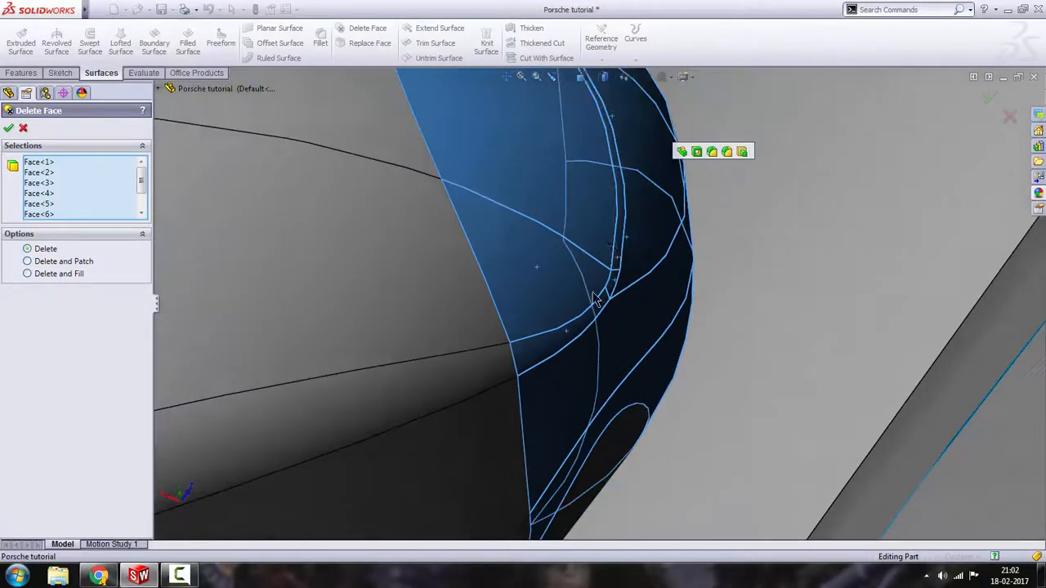
middle_click_drag(617, 408, 883, 472)
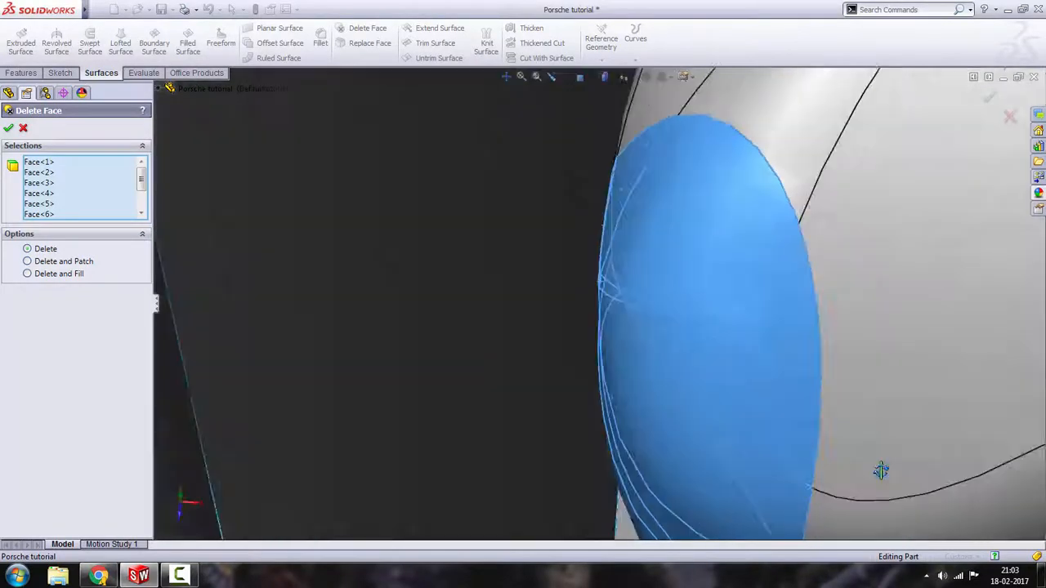
left_click(9, 130)
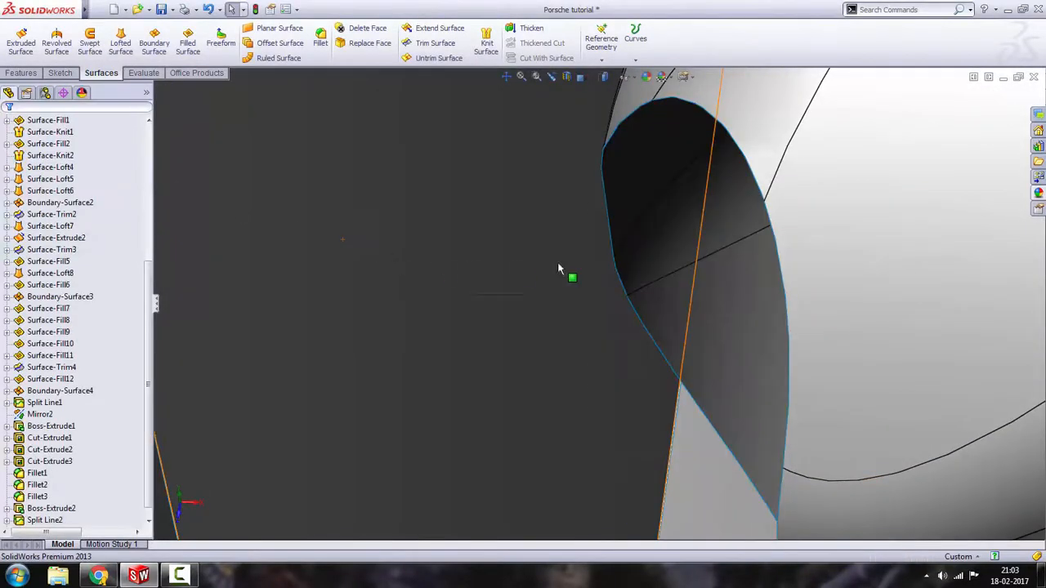
Step: Edit the Delete Face feature to include the missed face at the mirror opening's lower corner and apply the change
middle_click_drag(557, 261, 631, 315)
left_click(57, 522)
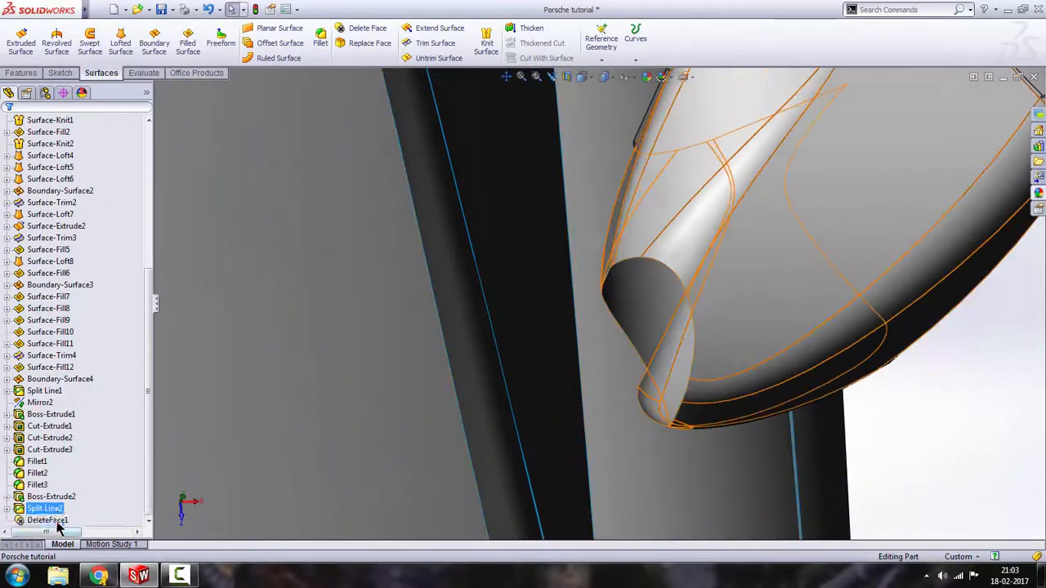
right_click(45, 524)
left_click(59, 350)
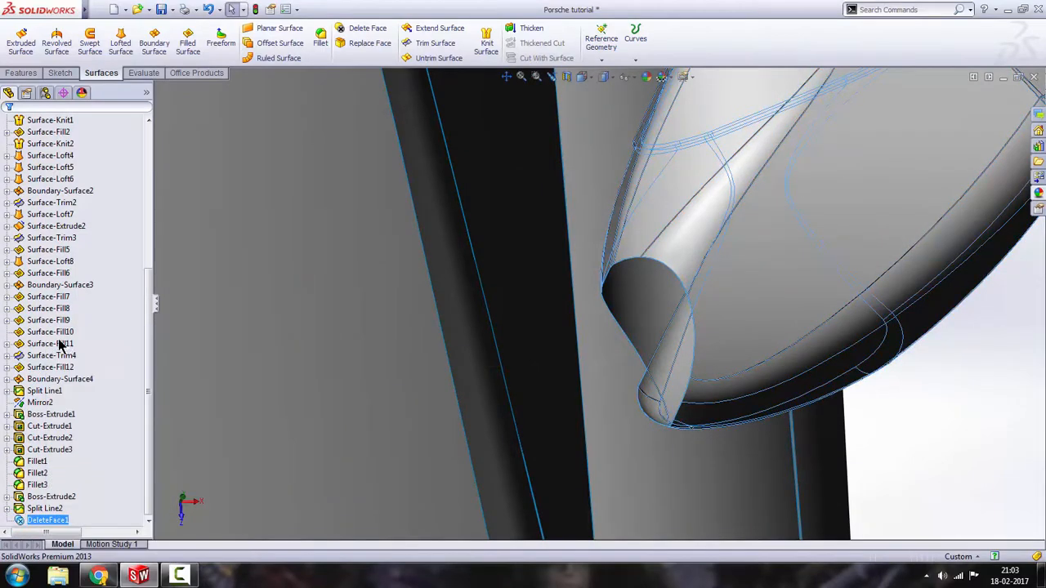
scroll(654, 417, "down", 3)
middle_click_drag(654, 417, 571, 261)
left_click(576, 266)
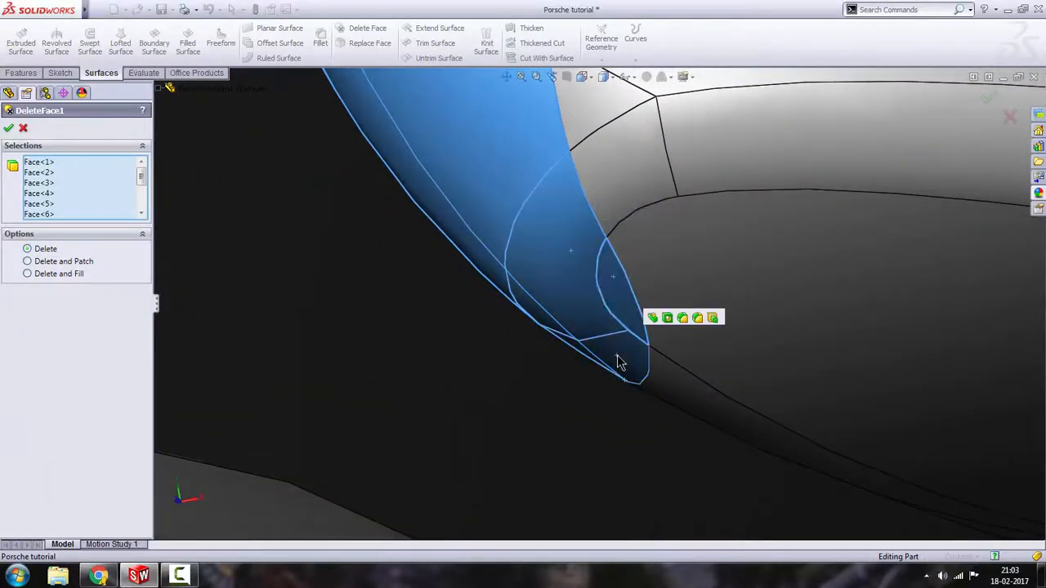
scroll(621, 366, "up", 5)
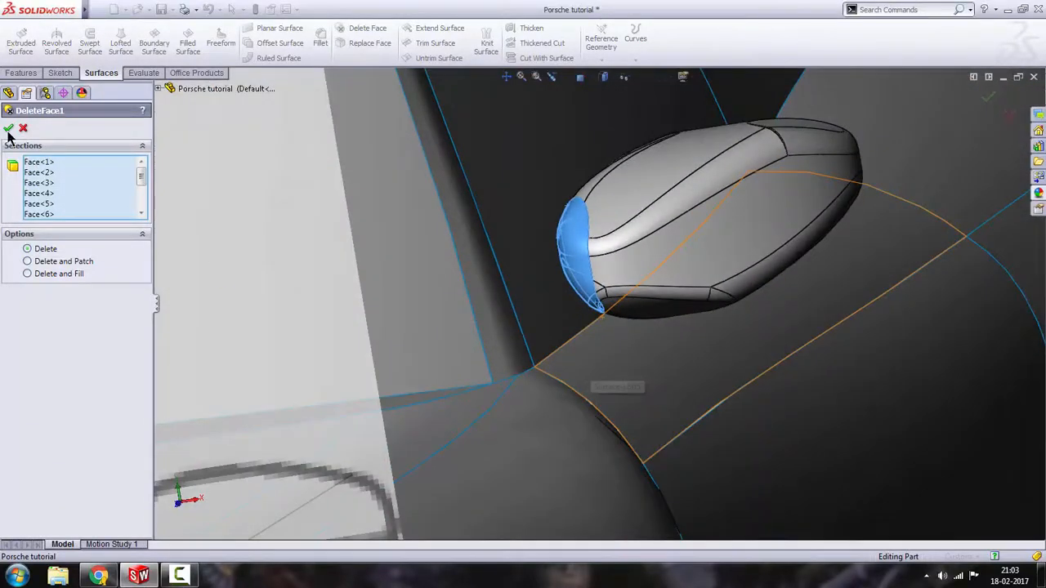
scroll(618, 299, "down", 6)
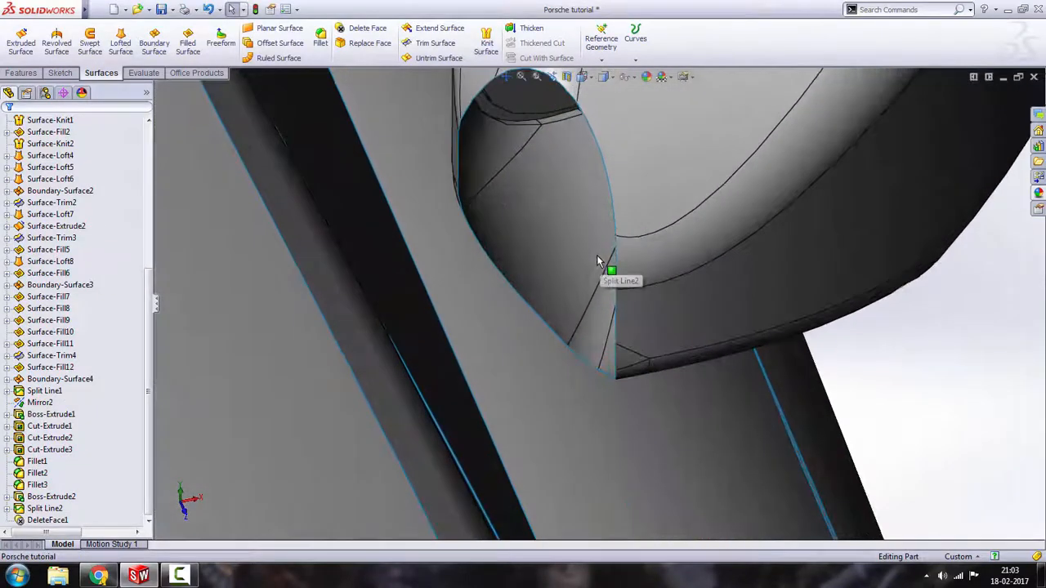
middle_click_drag(597, 261, 560, 286)
scroll(559, 286, "up", 5)
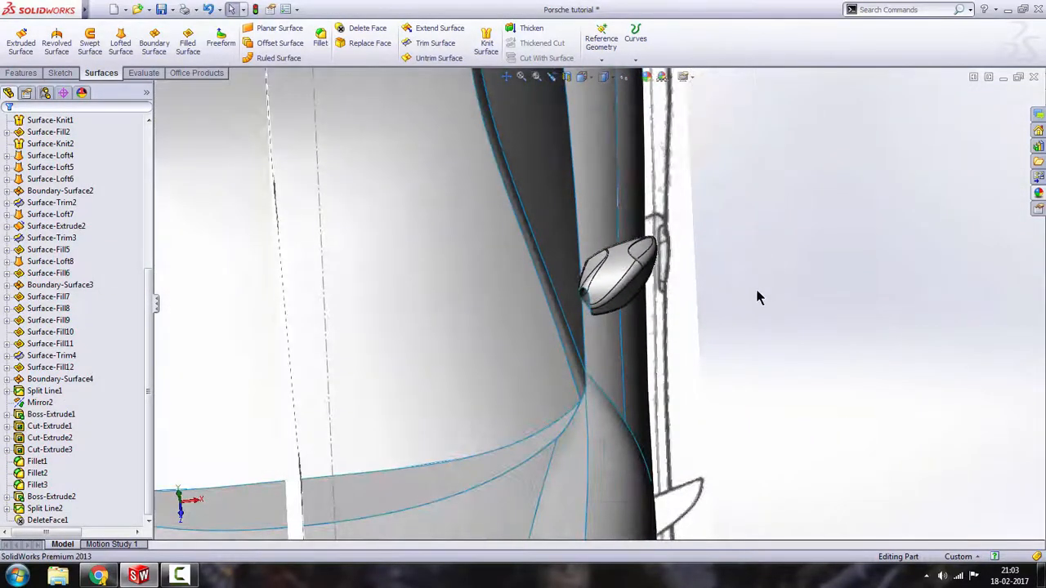
Step: Show the car in the Right view with an unshaded display and start a sketch on the Right plane
key("space")
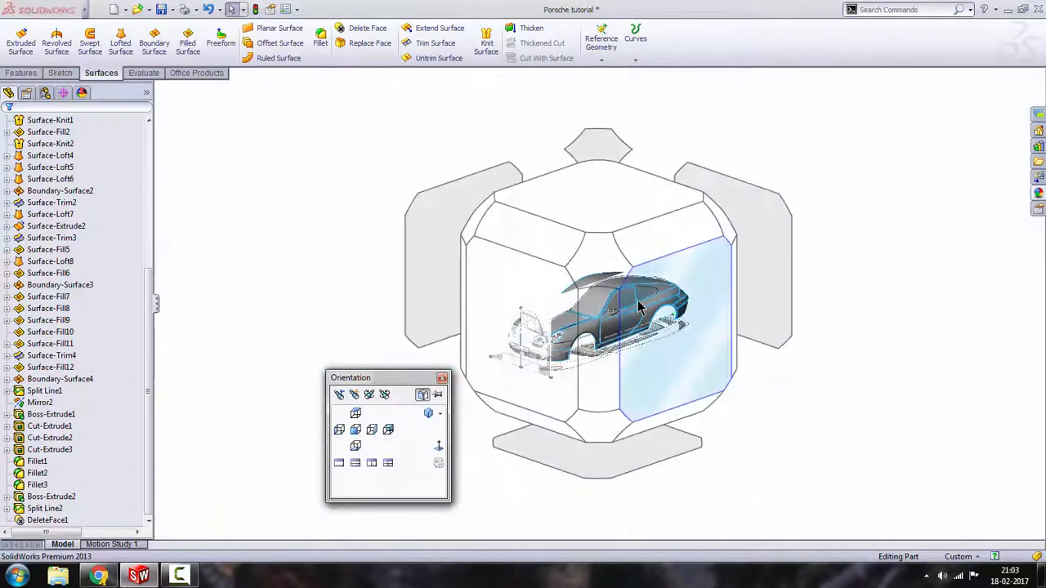
left_click(725, 286)
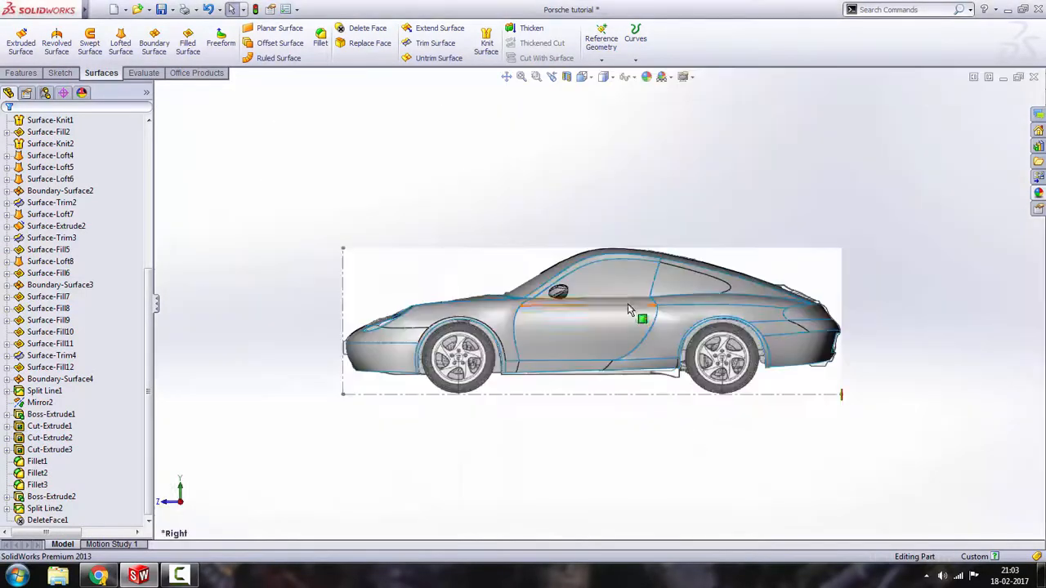
scroll(572, 302, "down", 8)
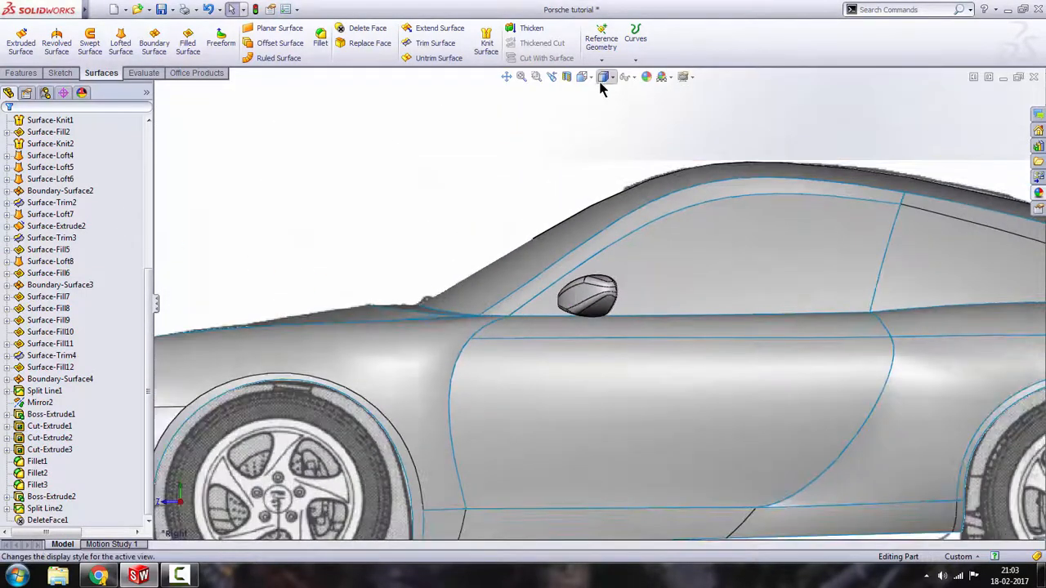
left_click(606, 147)
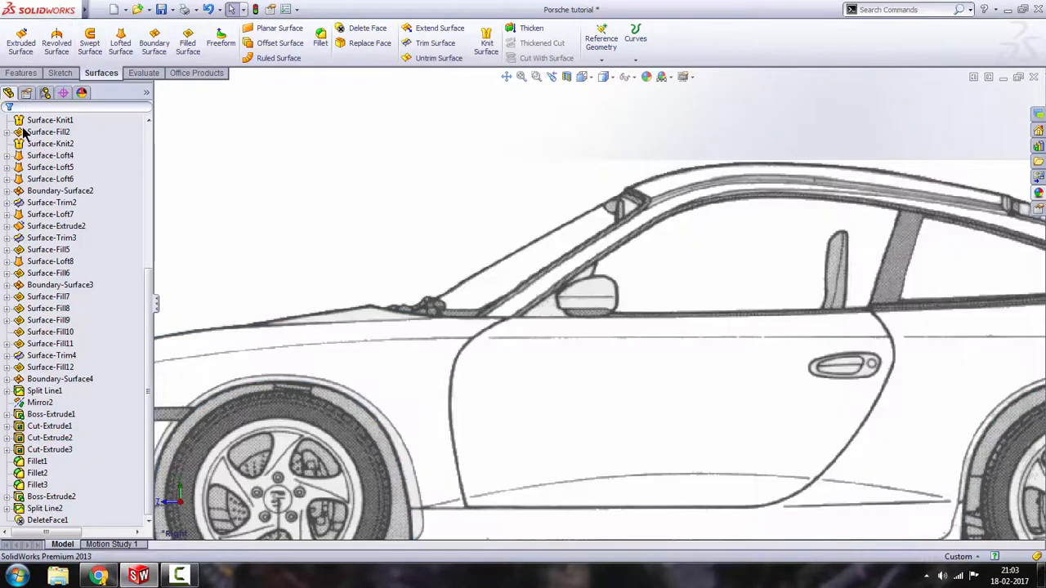
scroll(24, 164, "up", 7)
left_click(33, 191)
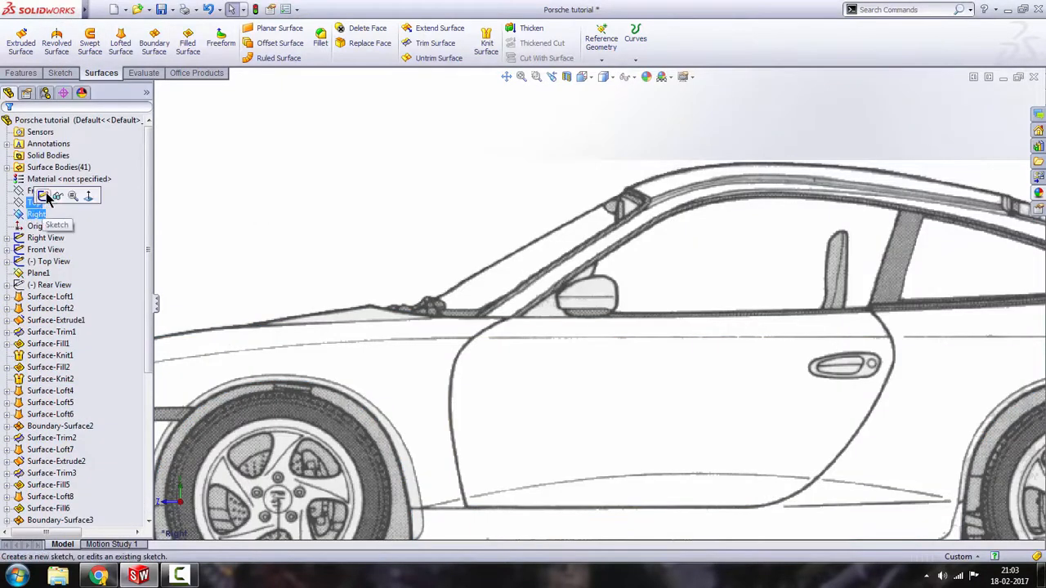
left_click(44, 196)
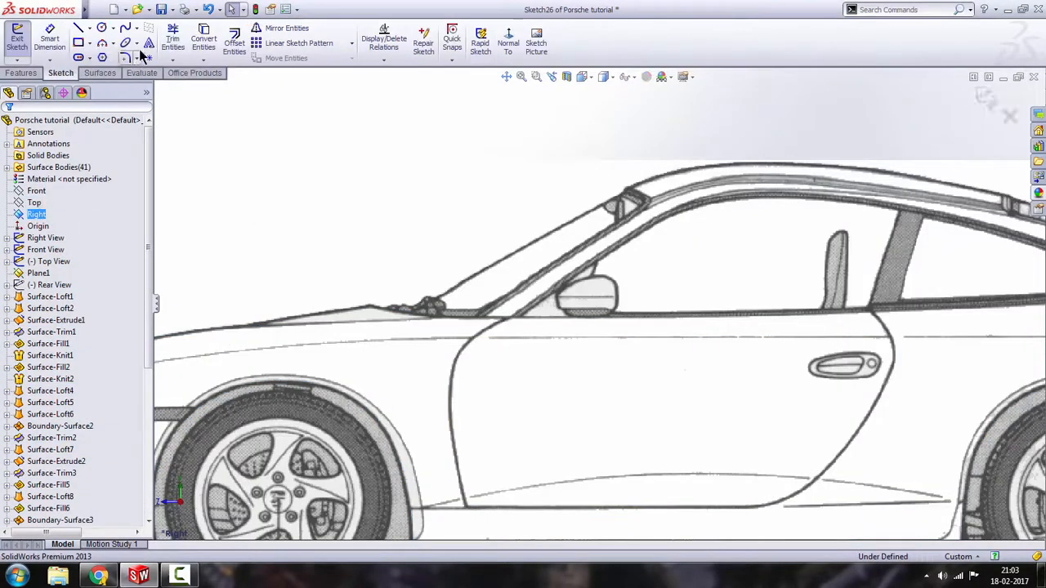
Step: Sketch a circle of about 16.7 mm radius at the lower front corner of the mirror in the side-view blueprint
left_click(102, 28)
scroll(563, 302, "down", 10)
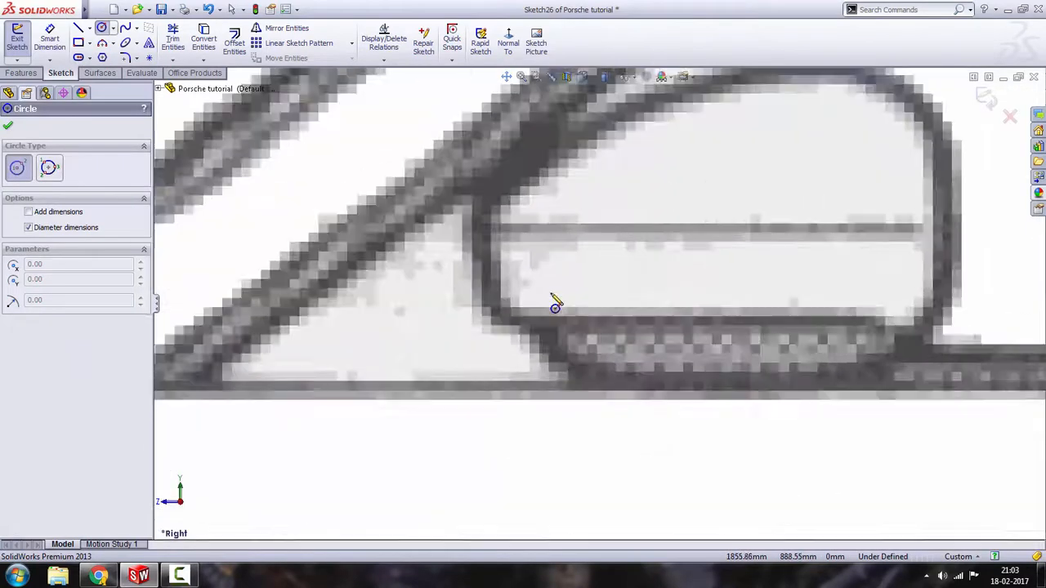
scroll(555, 302, "down", 3)
left_click(571, 281)
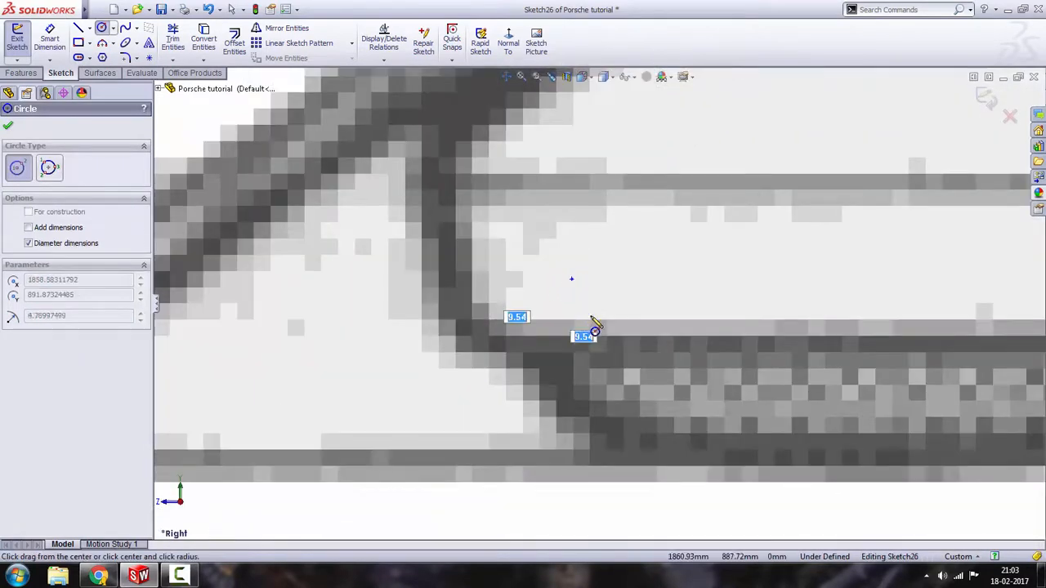
left_click(608, 359)
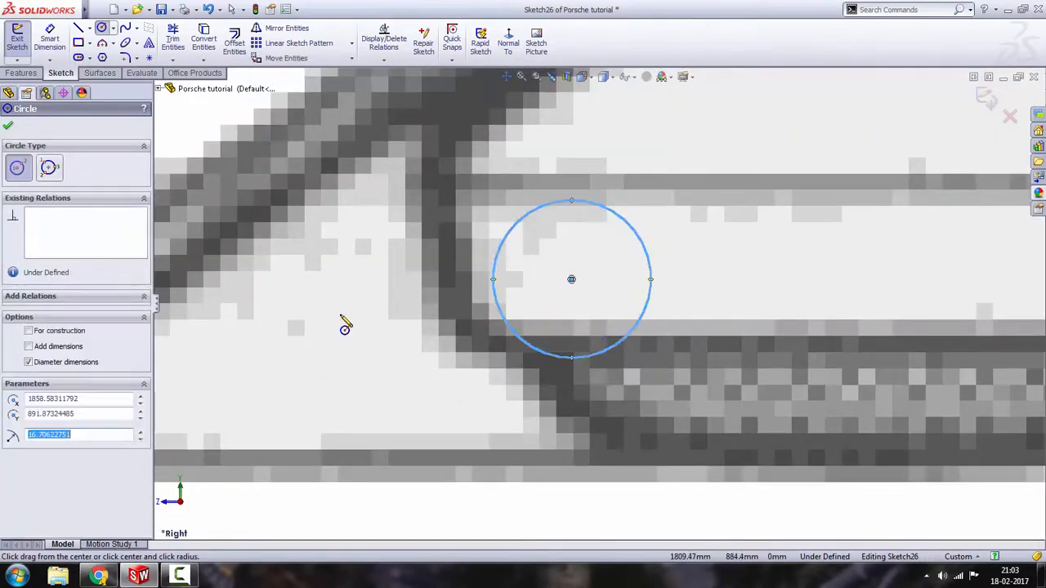
key("Escape")
Step: Return the model to a shaded isometric display with edges and exit the circle sketch
scroll(442, 309, "up", 5)
middle_click_drag(442, 309, 546, 307)
key("space")
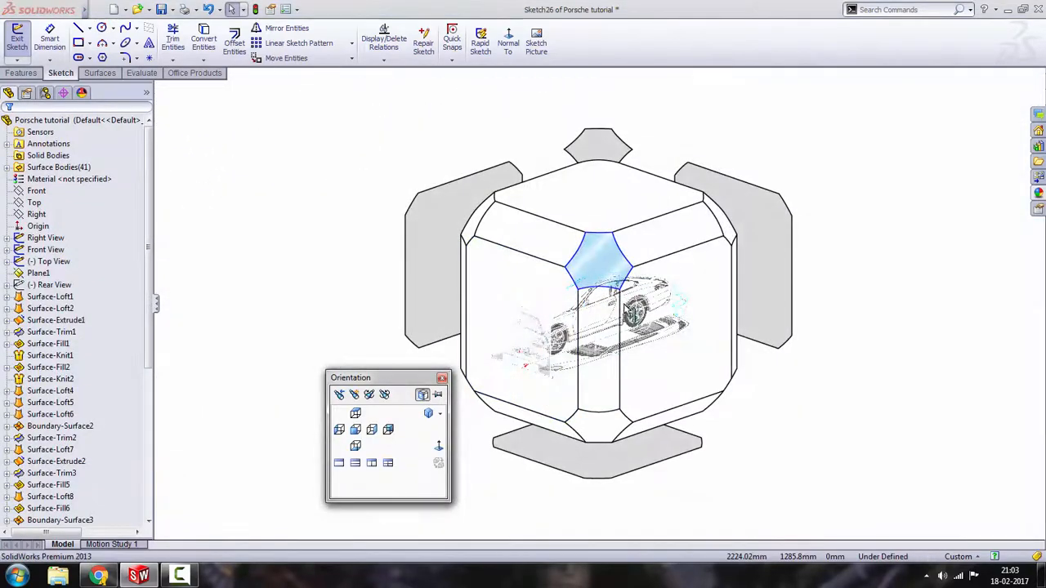
left_click(601, 260)
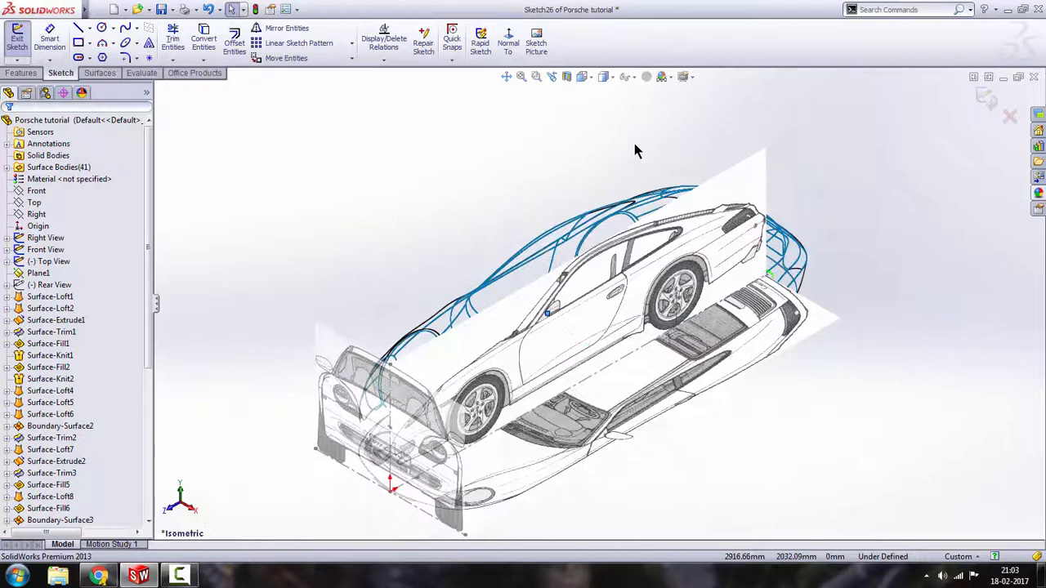
left_click(607, 78)
left_click(605, 102)
scroll(609, 363, "down", 5)
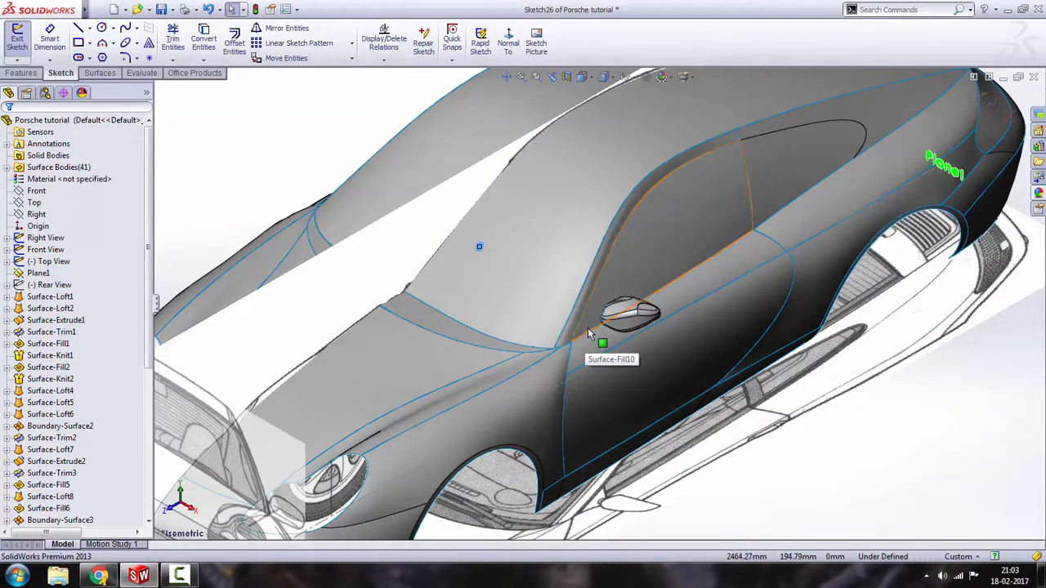
key("f")
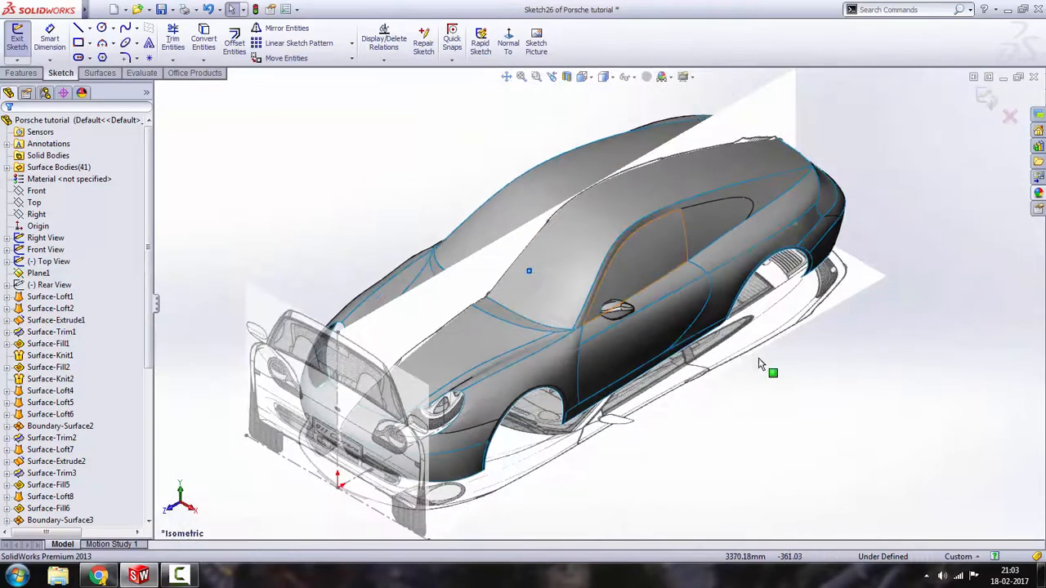
scroll(572, 298, "down", 5)
scroll(625, 304, "up", 4)
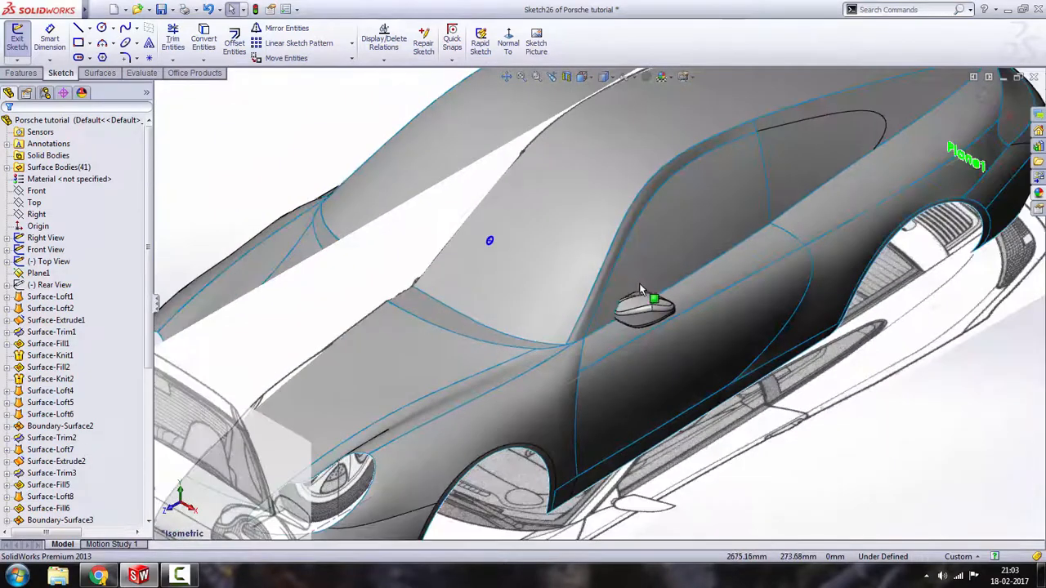
scroll(637, 290, "down", 4)
scroll(588, 304, "down", 2)
scroll(498, 205, "up", 4)
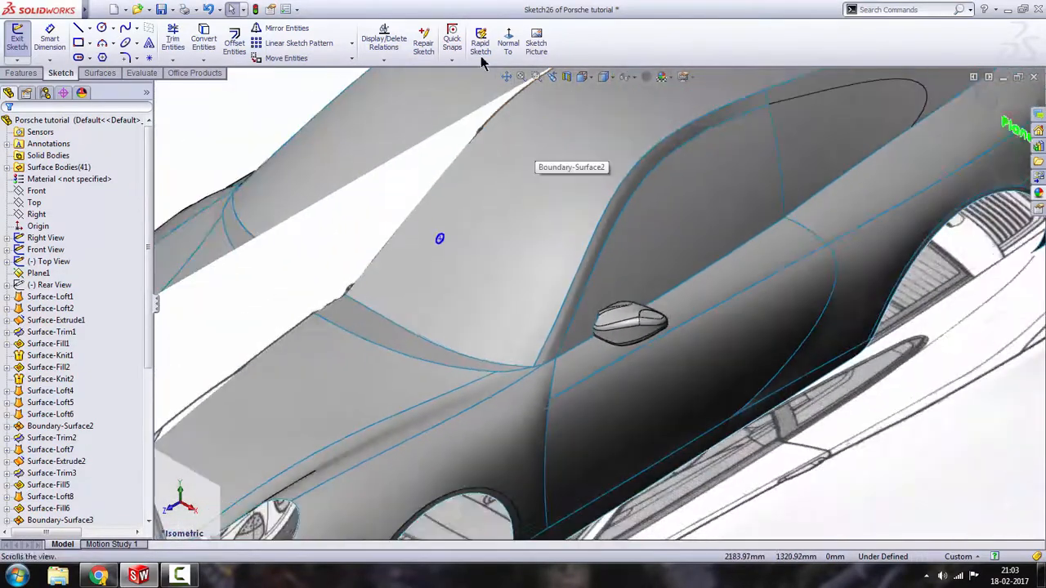
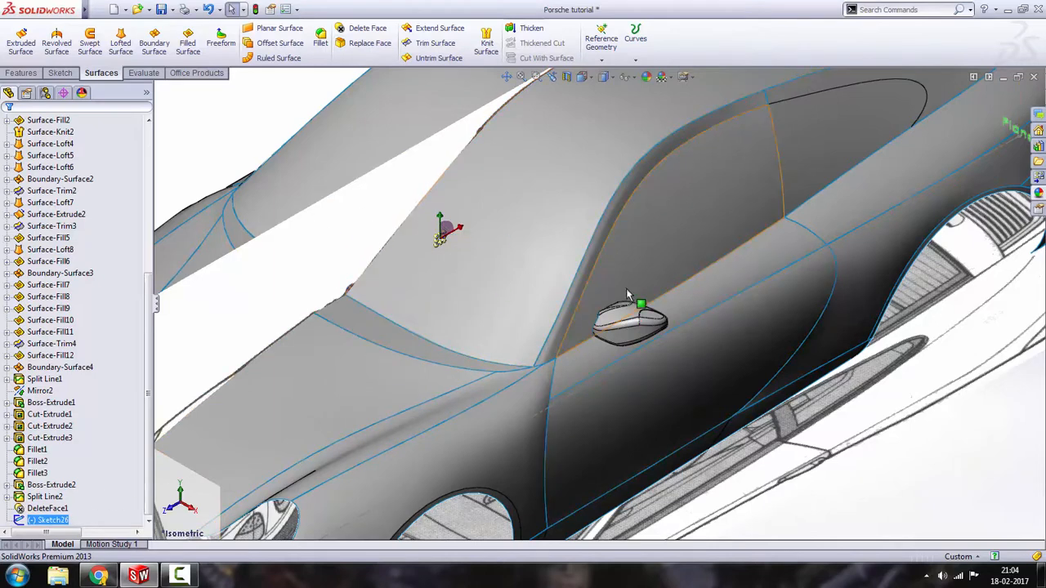
Step: Trim the side window surface with the circle sketch, using Remove selections to cut out the circular area beside the mirror
scroll(607, 310, "down", 3)
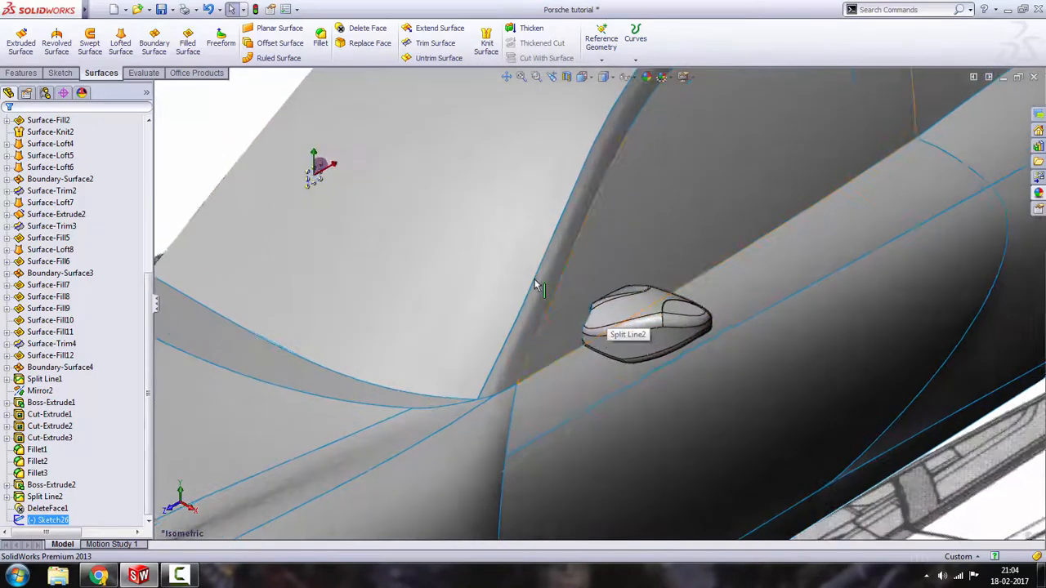
scroll(535, 279, "up", 2)
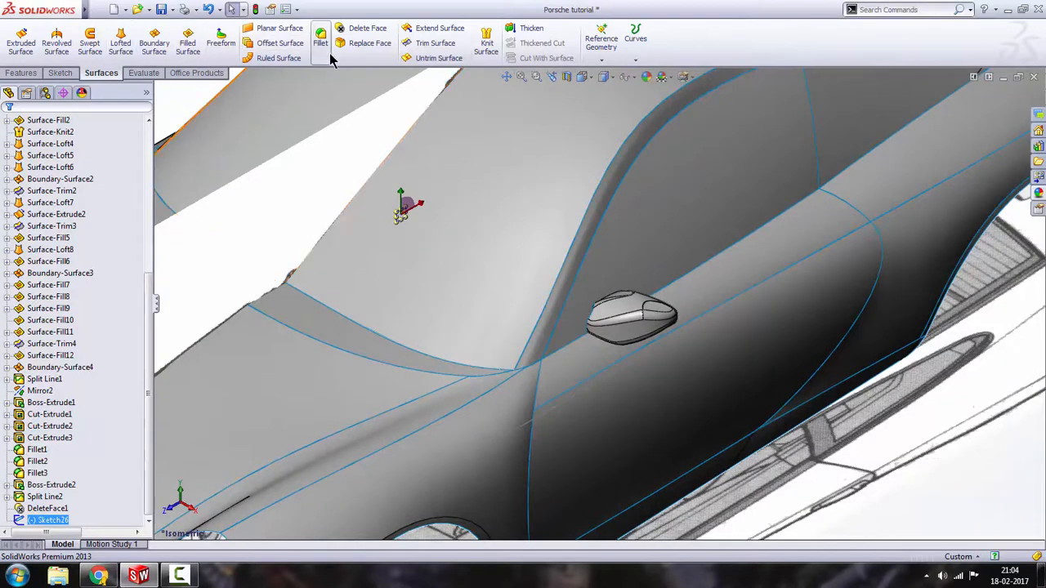
left_click(441, 45)
scroll(583, 325, "down", 3)
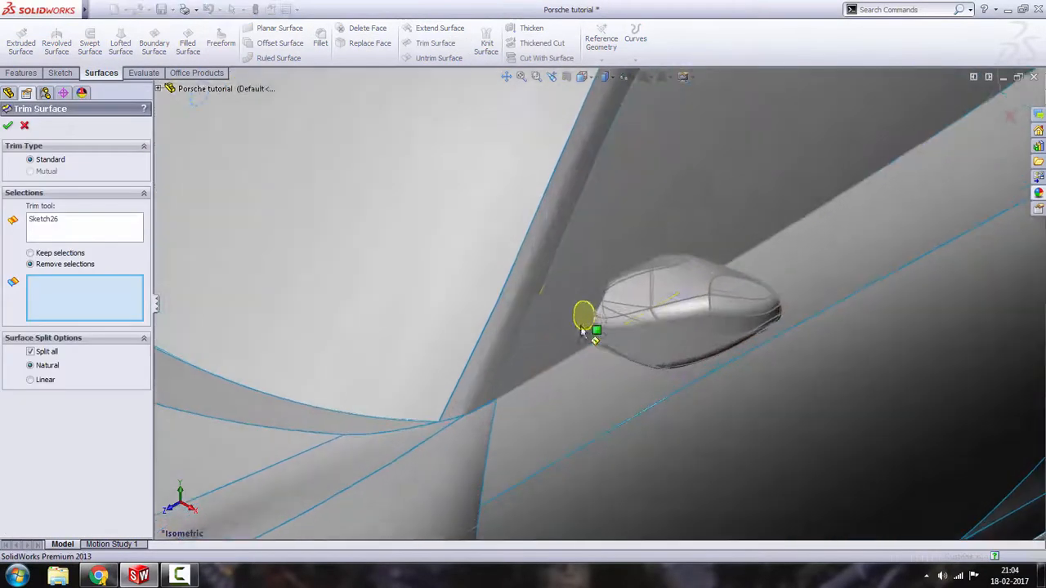
left_click(581, 321)
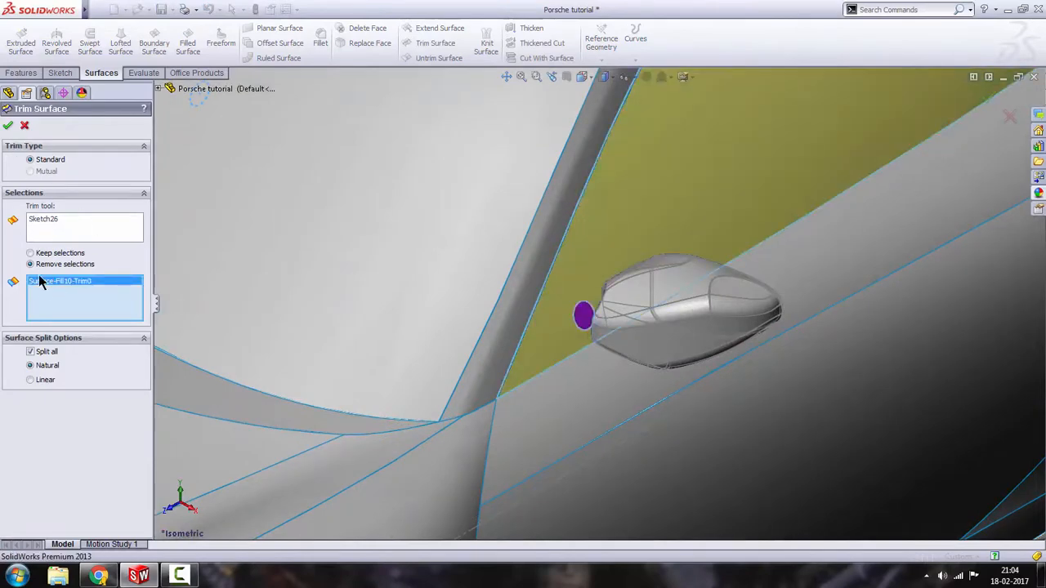
left_click(8, 125)
scroll(626, 366, "up", 3)
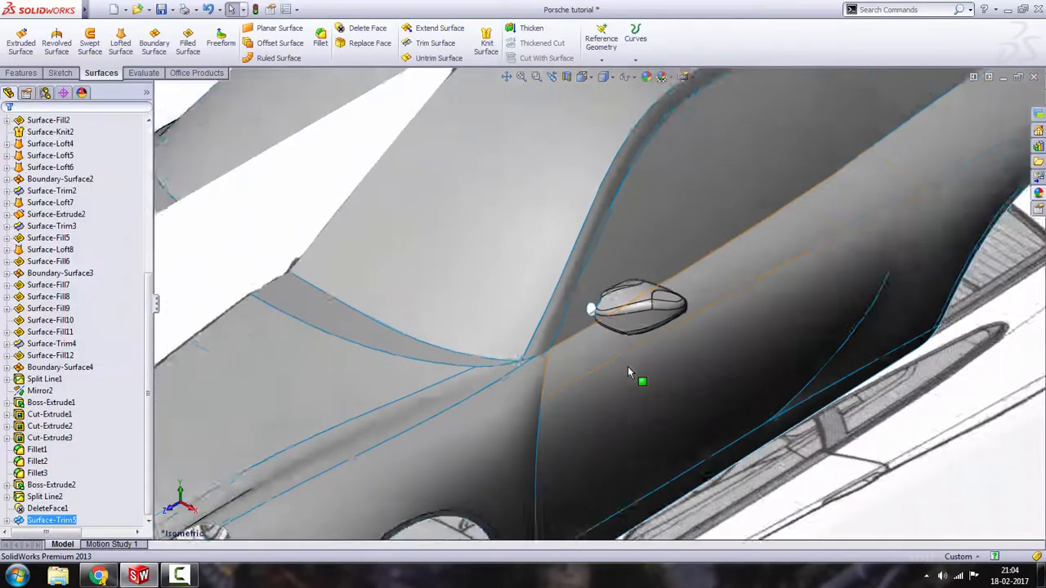
scroll(670, 353, "up", 5)
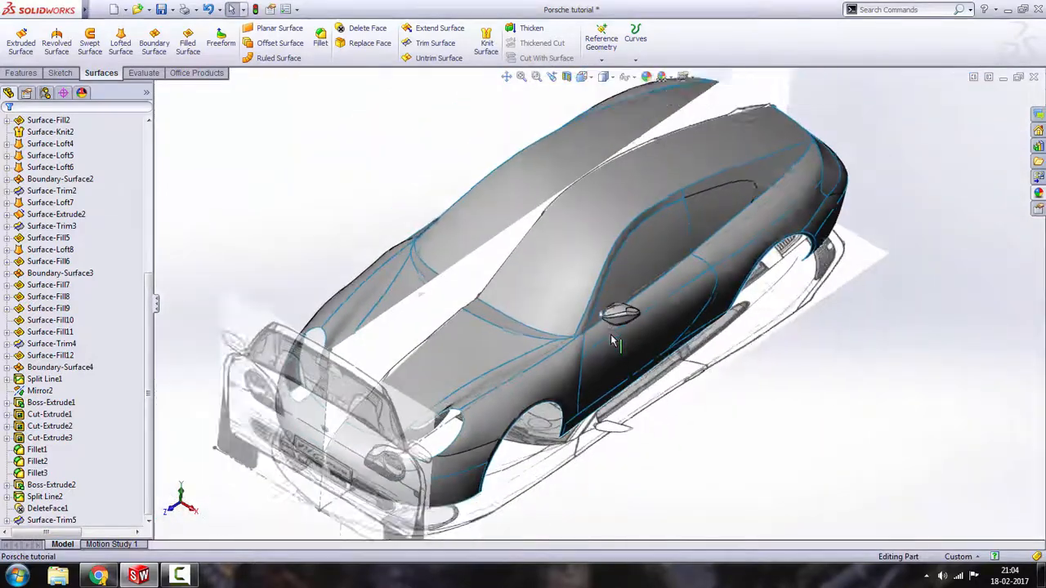
Step: Start a lofted surface at the mirror housing's open inner end and bring up the SelectionManager for its profiles
middle_click_drag(612, 339, 651, 122)
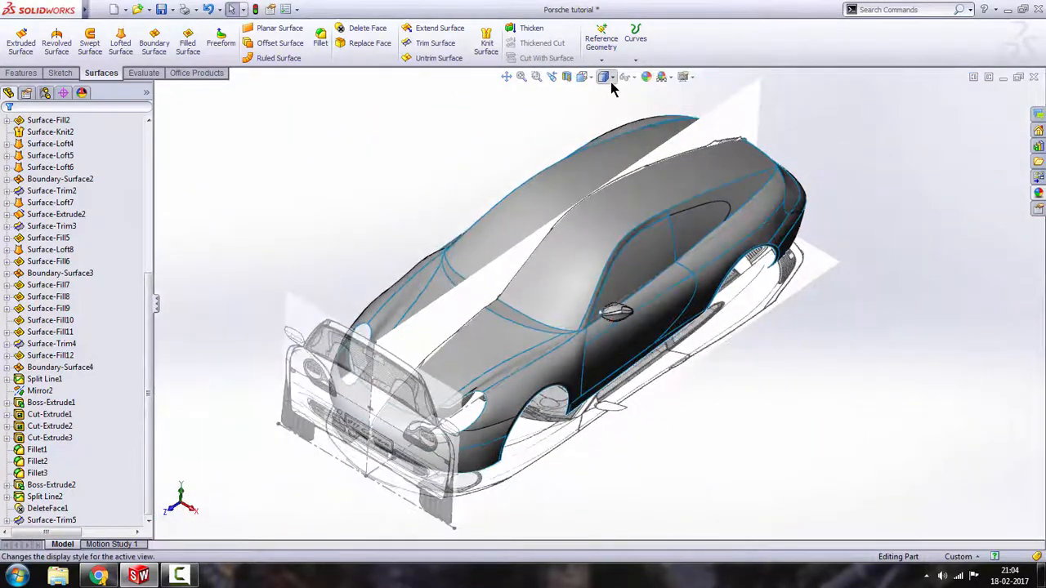
scroll(608, 314, "down", 10)
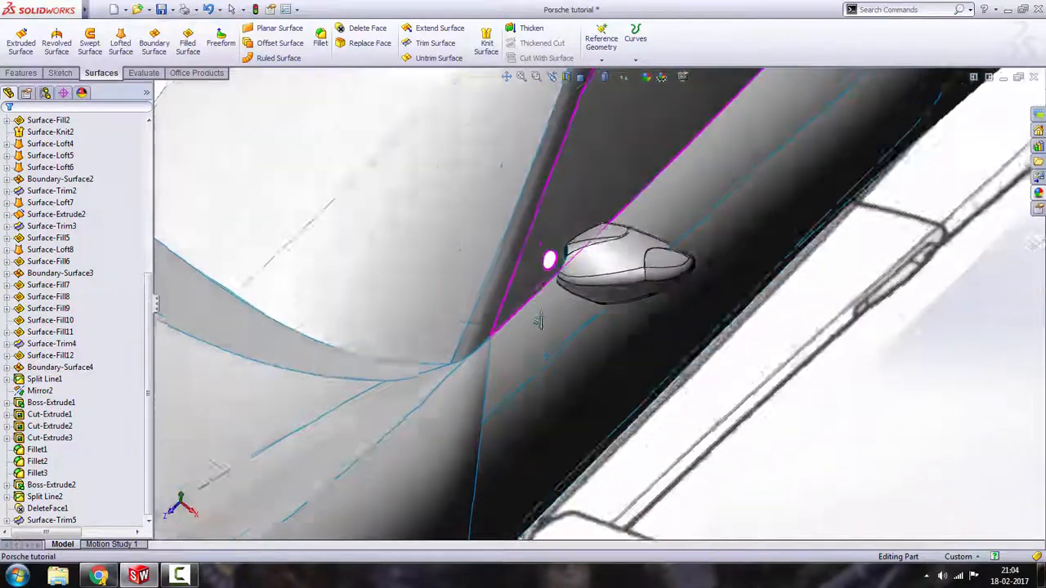
middle_click_drag(539, 321, 629, 303)
scroll(541, 259, "down", 2)
scroll(600, 293, "up", 3)
scroll(618, 284, "down", 3)
scroll(597, 287, "down", 3)
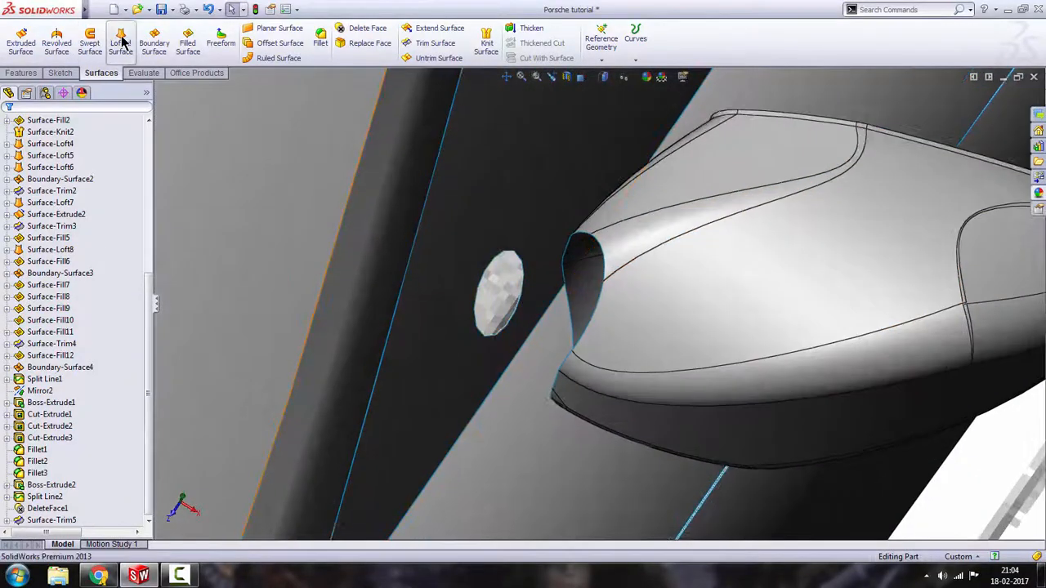
right_click(68, 189)
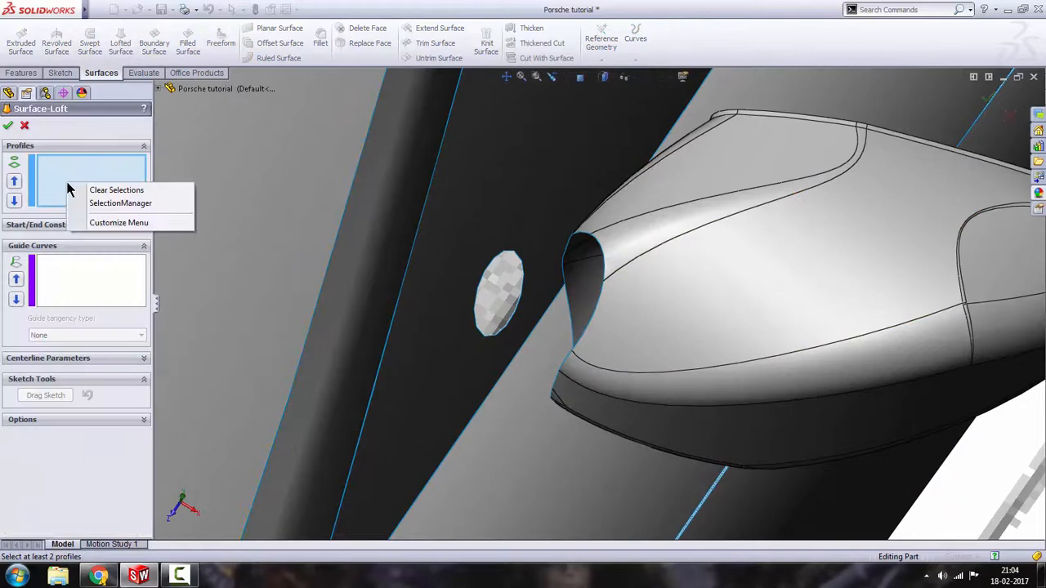
left_click(119, 203)
scroll(654, 315, "down", 2)
scroll(602, 234, "down", 3)
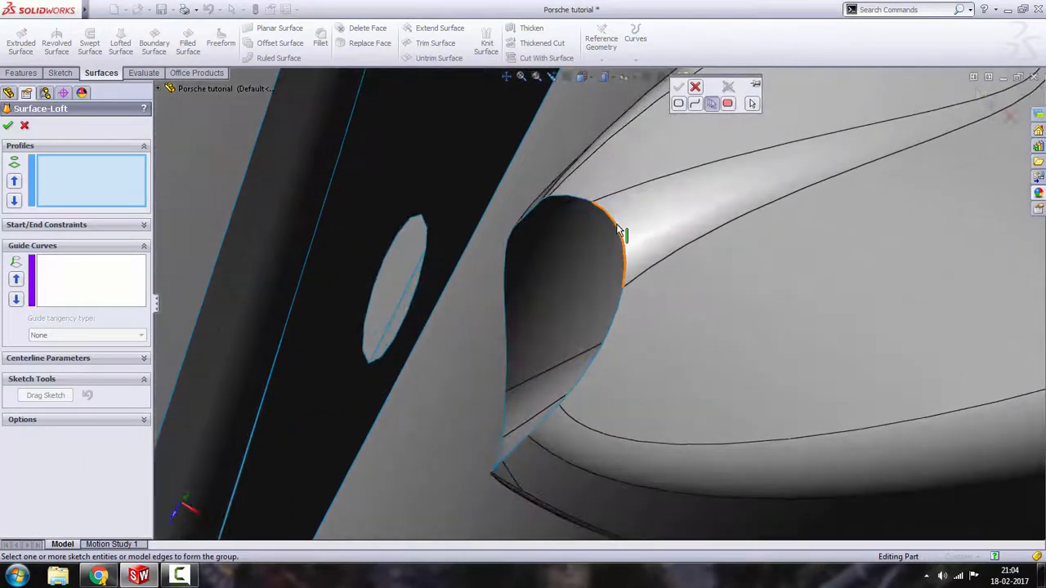
left_click(618, 231)
scroll(585, 223, "down", 1)
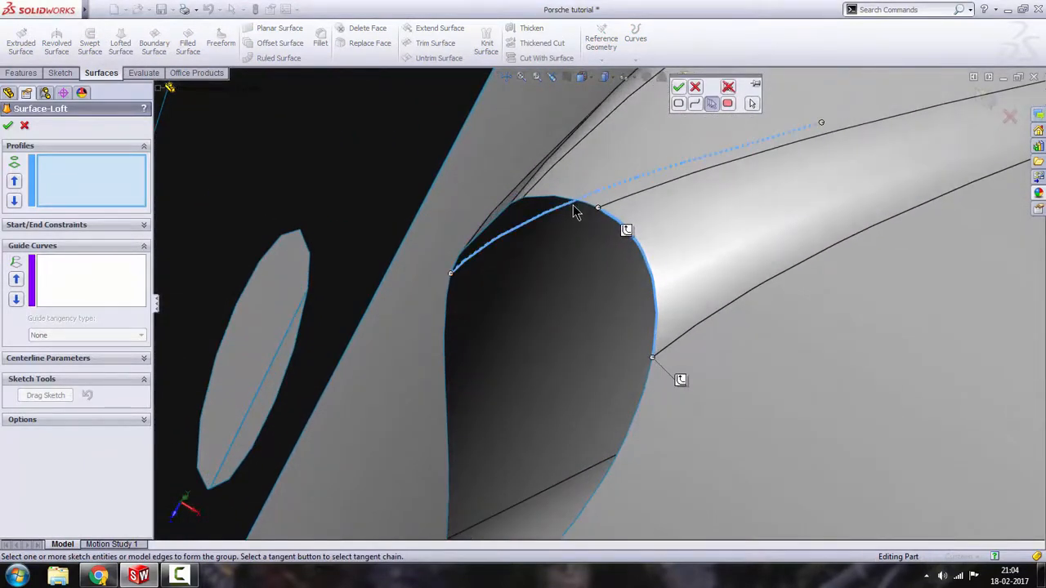
left_click(692, 90)
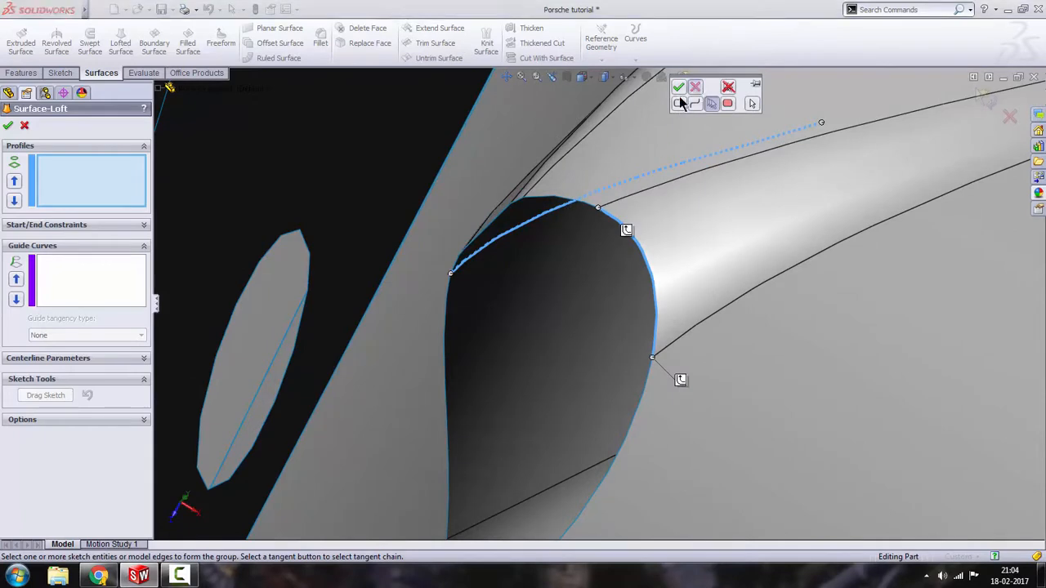
Step: Use the SelectionManager to select the edges along the upper and window-facing side of the mirror housing's opening
right_click(97, 196)
left_click(128, 214)
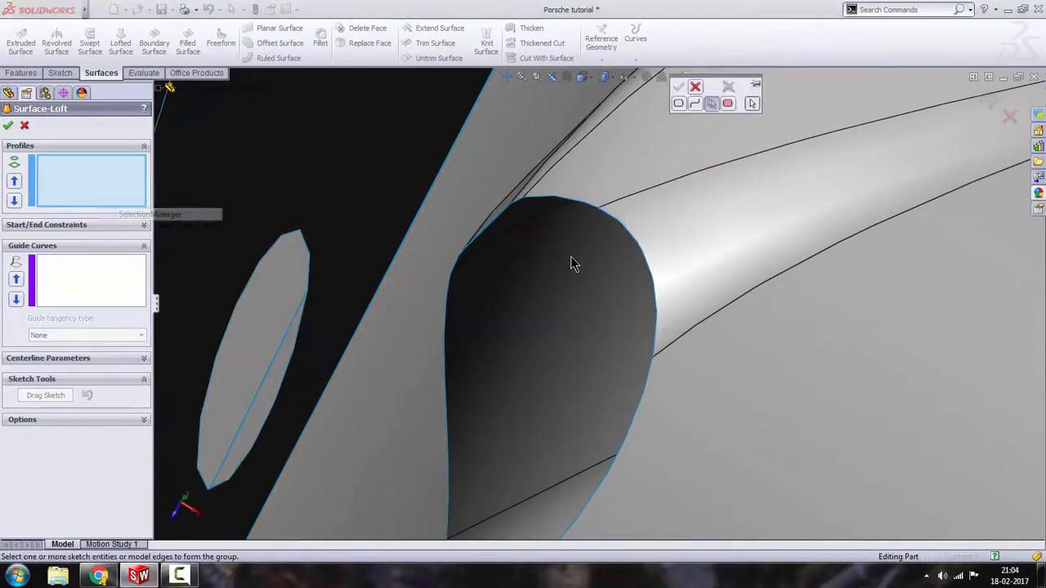
left_click(654, 266)
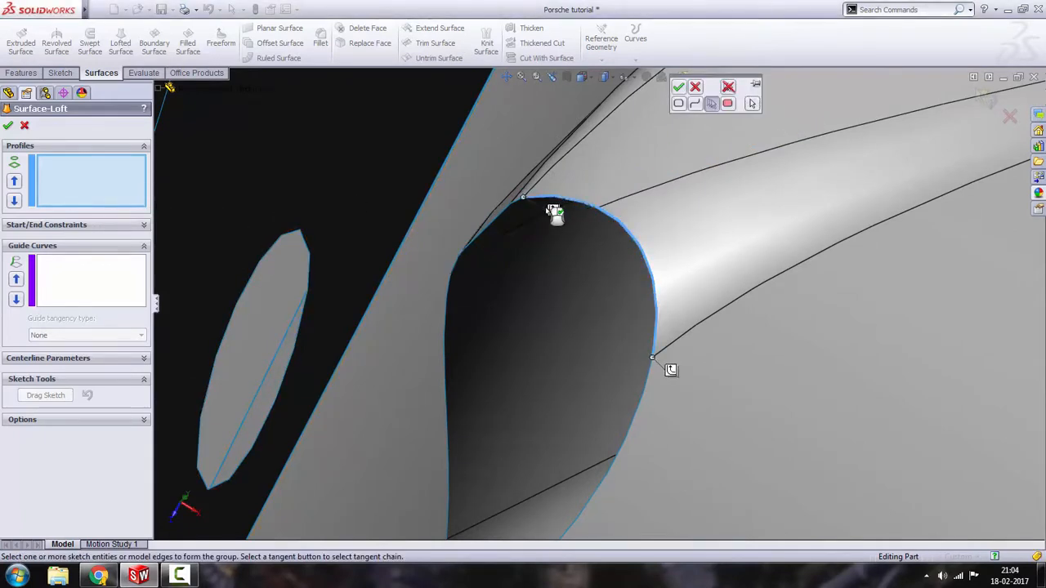
middle_click_drag(547, 210, 533, 245)
scroll(531, 240, "down", 2)
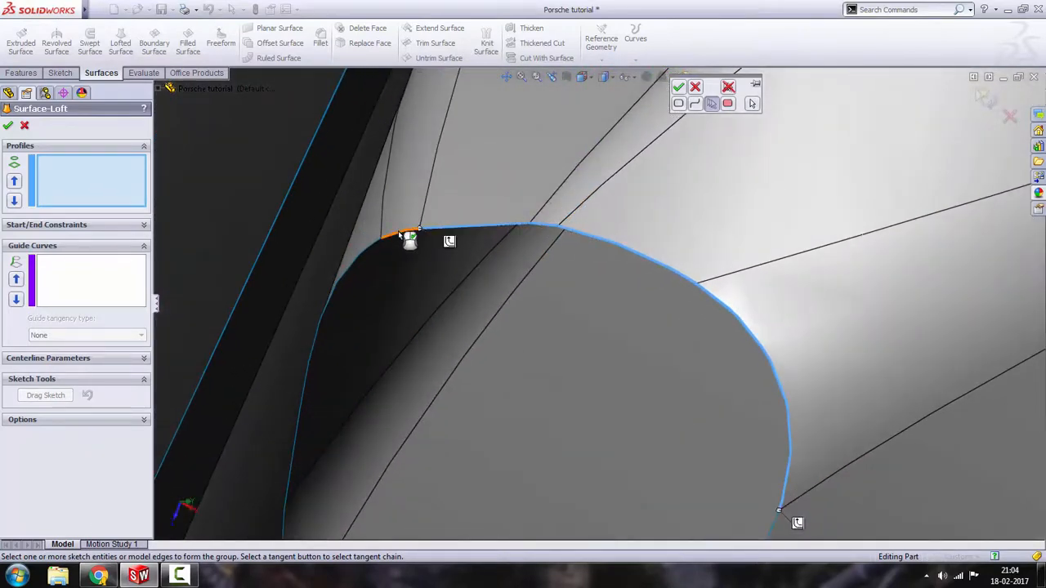
scroll(428, 403, "up", 3)
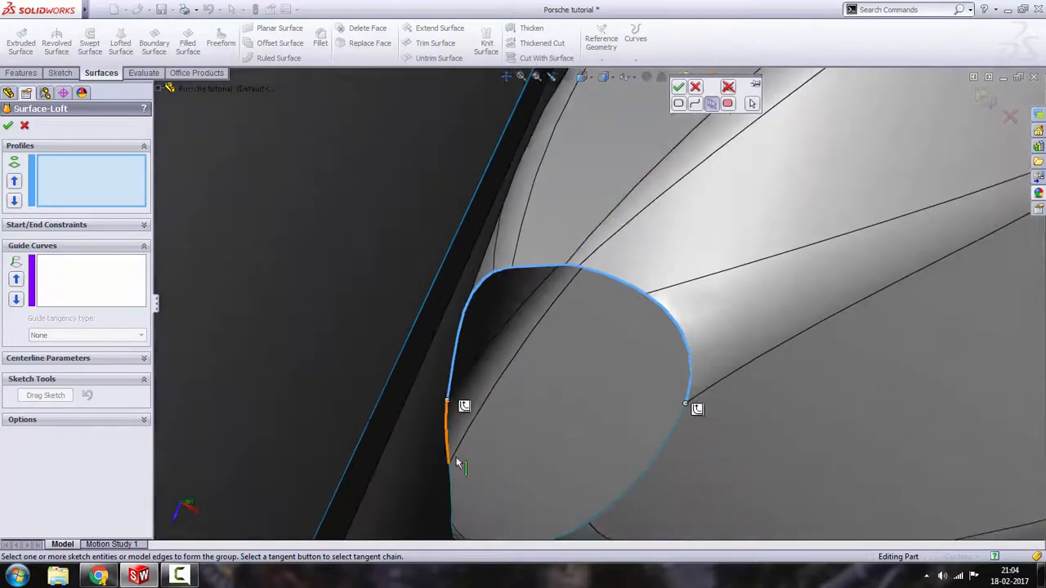
left_click(448, 450)
Step: Add the remaining lower edges of the mirror opening and accept the full loop as a closed group profile
scroll(470, 479, "up", 2)
scroll(482, 469, "down", 5)
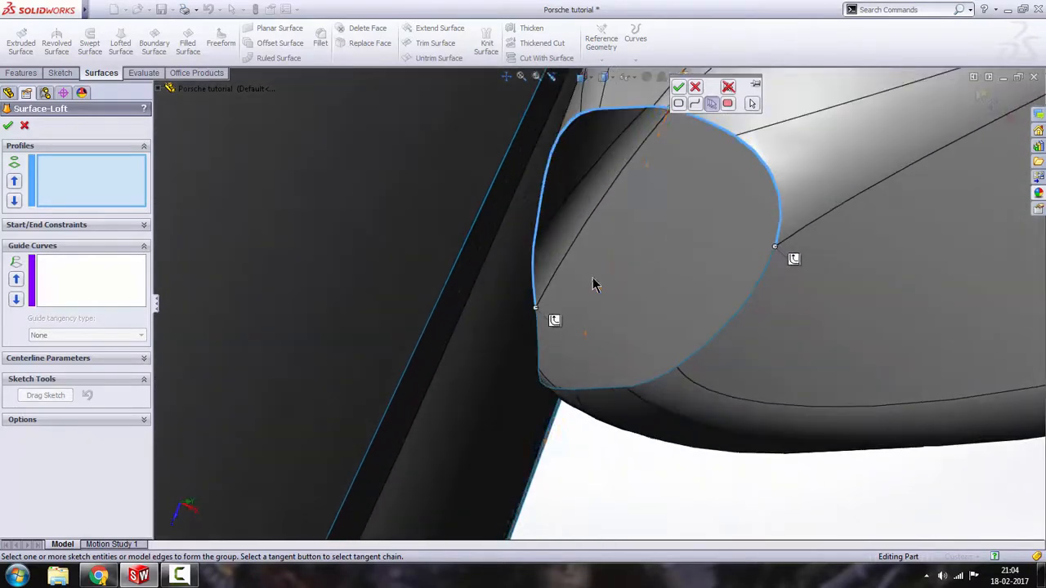
scroll(522, 437, "up", 2)
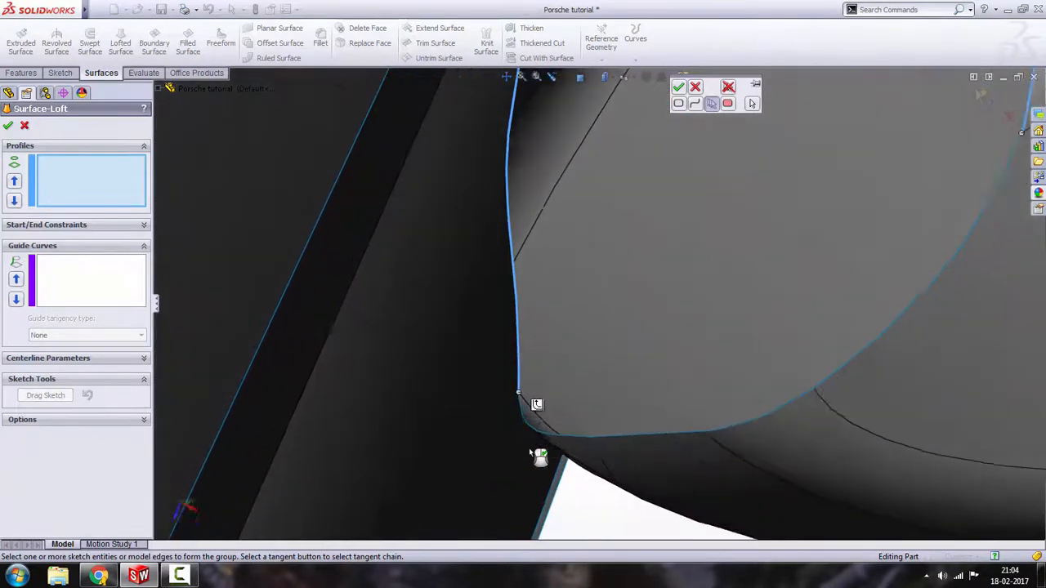
scroll(536, 449, "down", 3)
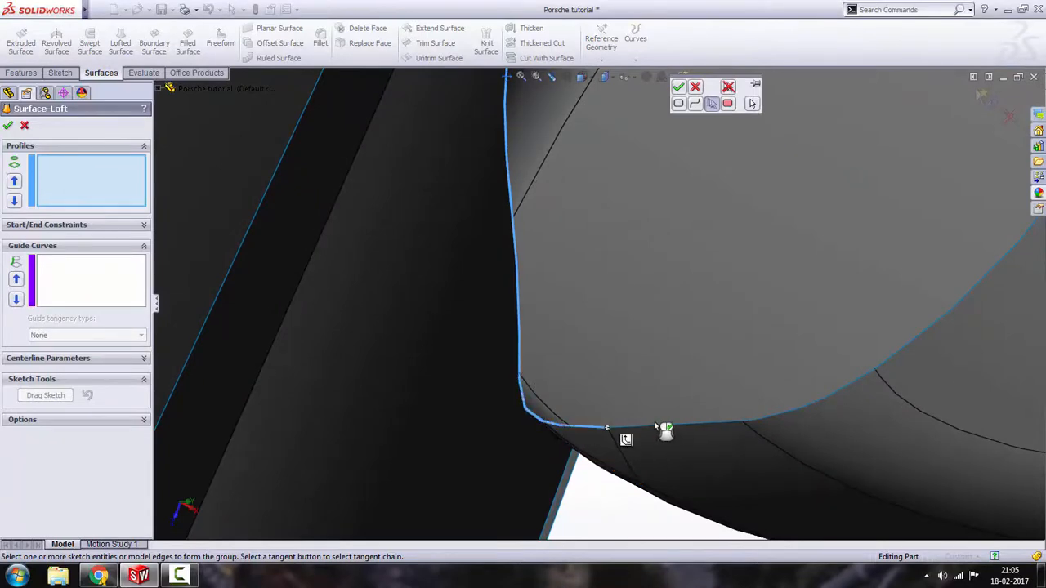
left_click(793, 406)
scroll(846, 358, "up", 2)
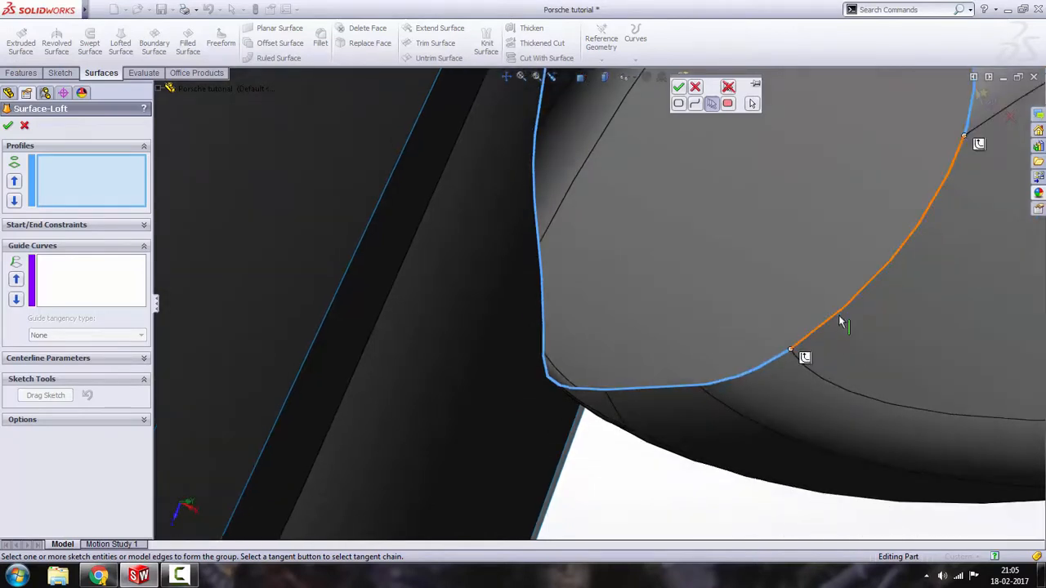
scroll(837, 313, "up", 6)
scroll(714, 187, "down", 3)
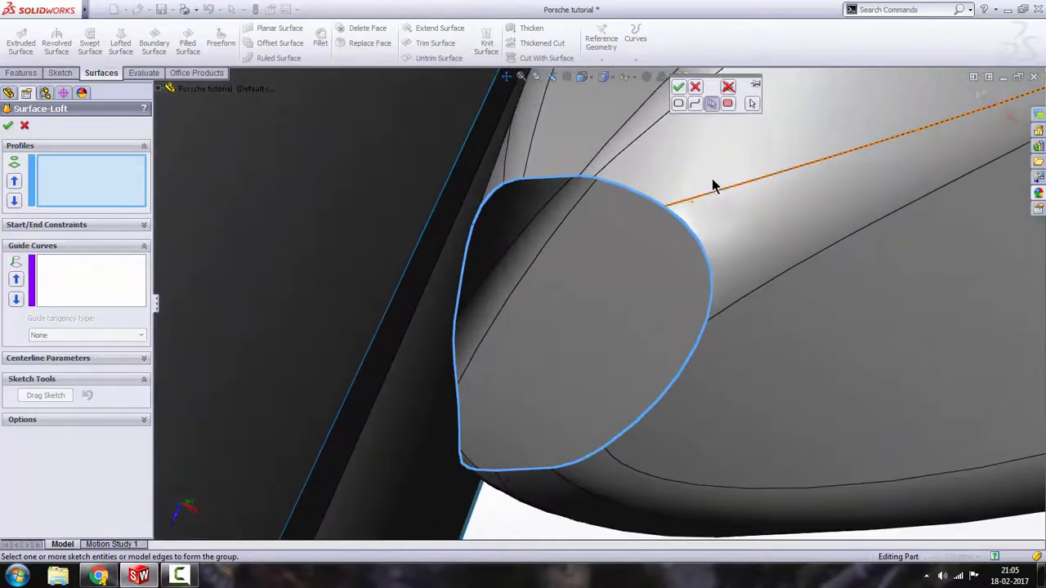
left_click(678, 88)
Step: Add the edge of the circular hole in the side window as the loft's second profile
scroll(467, 321, "up", 4)
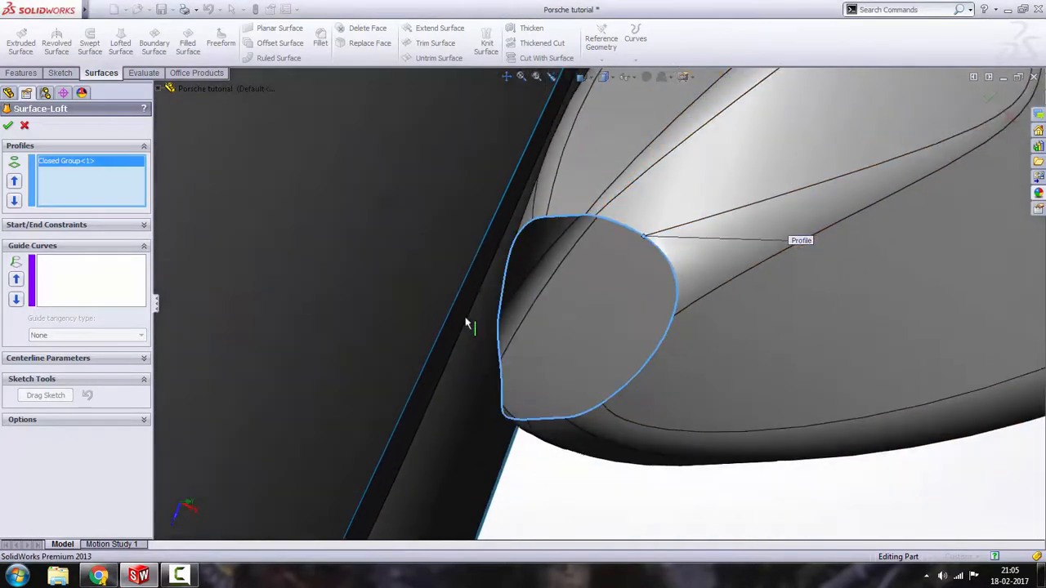
scroll(424, 296, "up", 3)
middle_click_drag(424, 295, 388, 214)
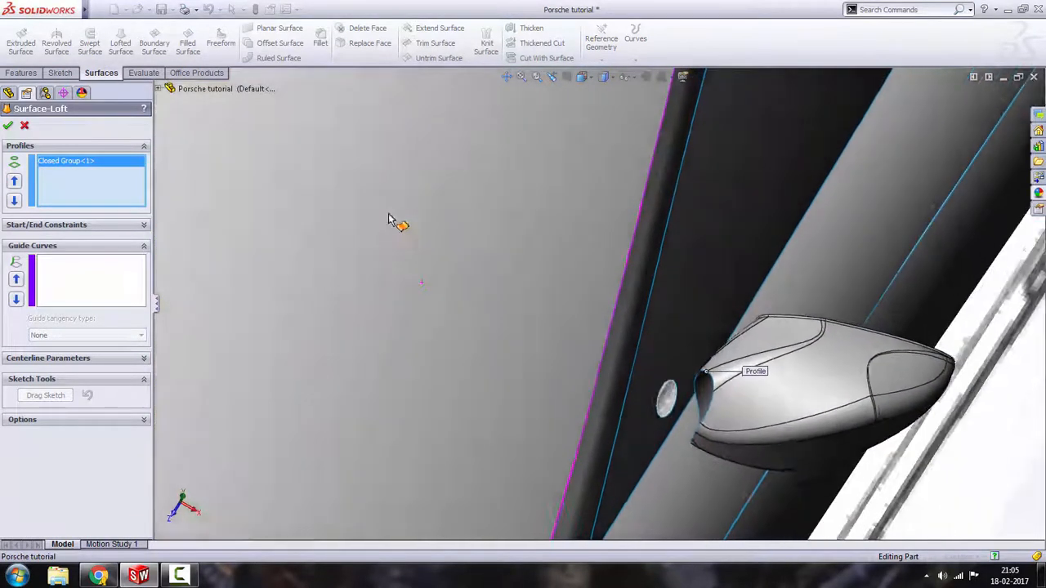
scroll(663, 433, "down", 6)
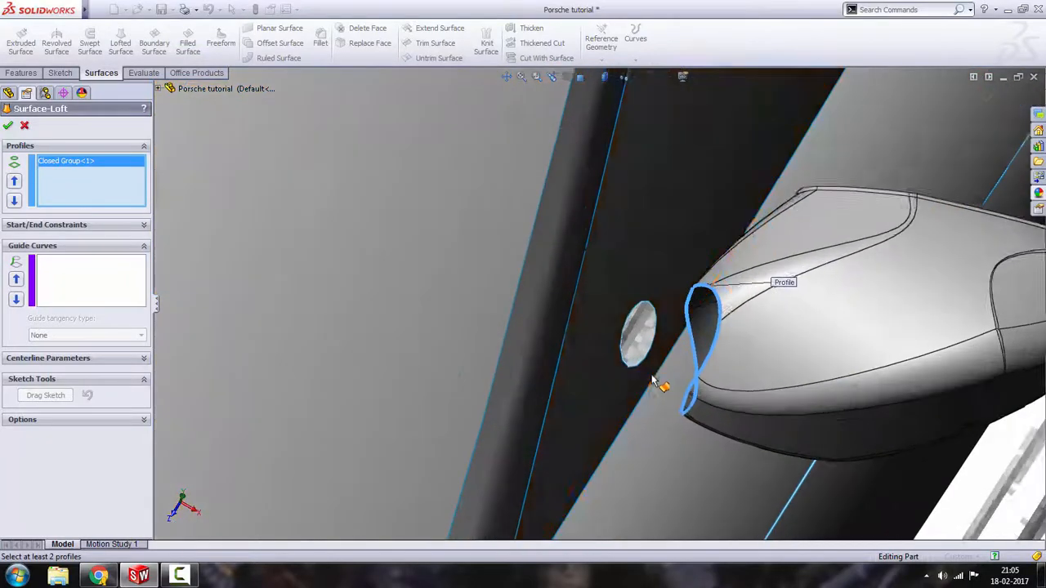
left_click(624, 361)
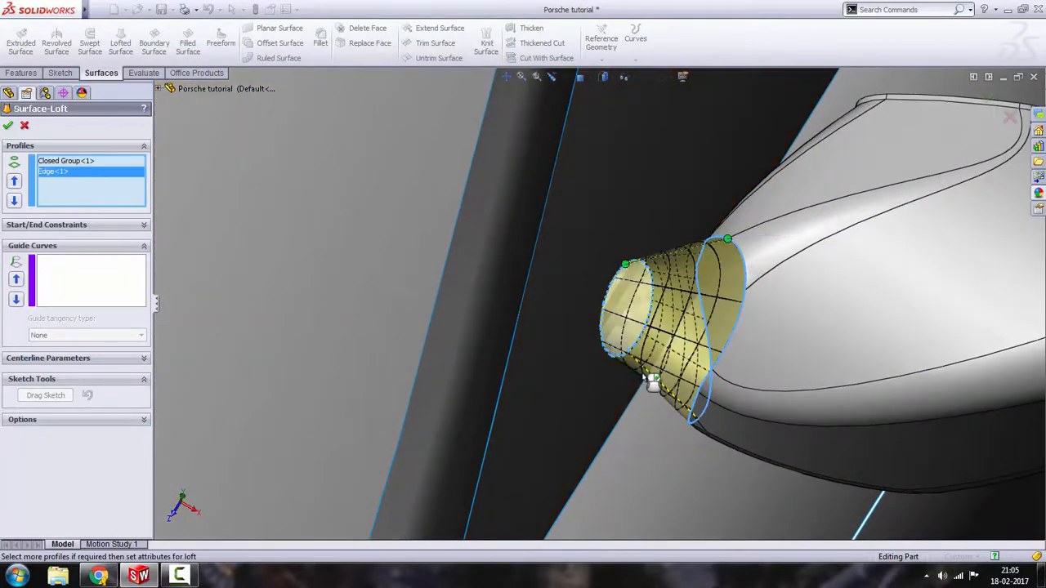
middle_click_drag(648, 381, 685, 322)
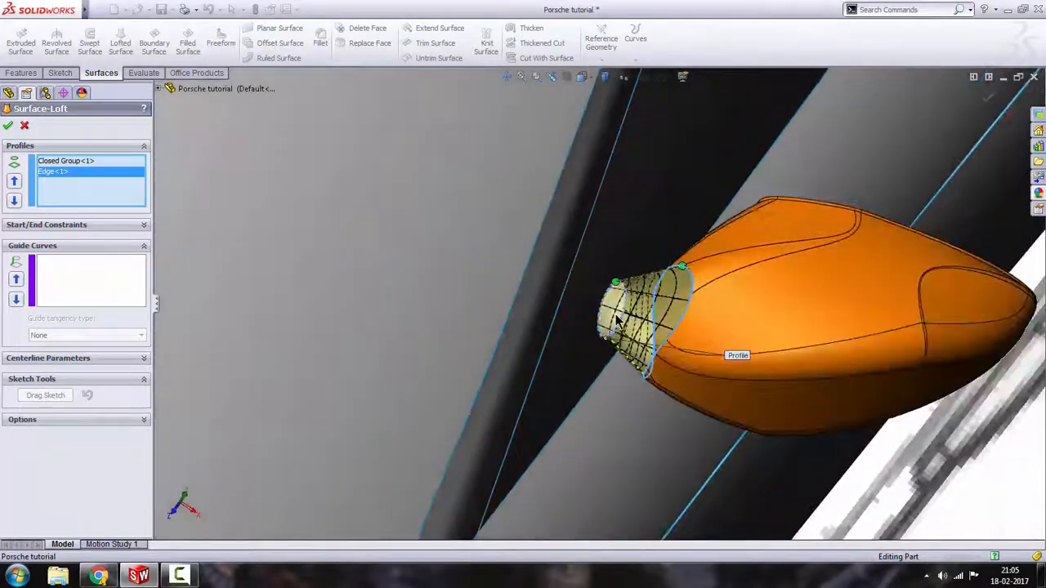
scroll(660, 292, "down", 3)
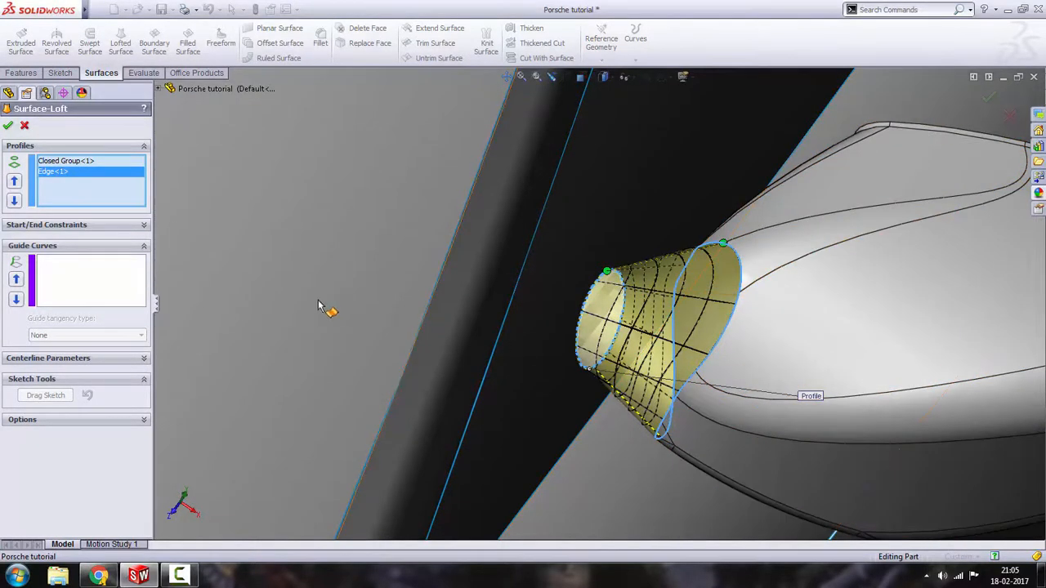
Step: Set the loft's start constraint to Tangency To Face and create the surface connecting the mirror to the window
left_click(71, 162)
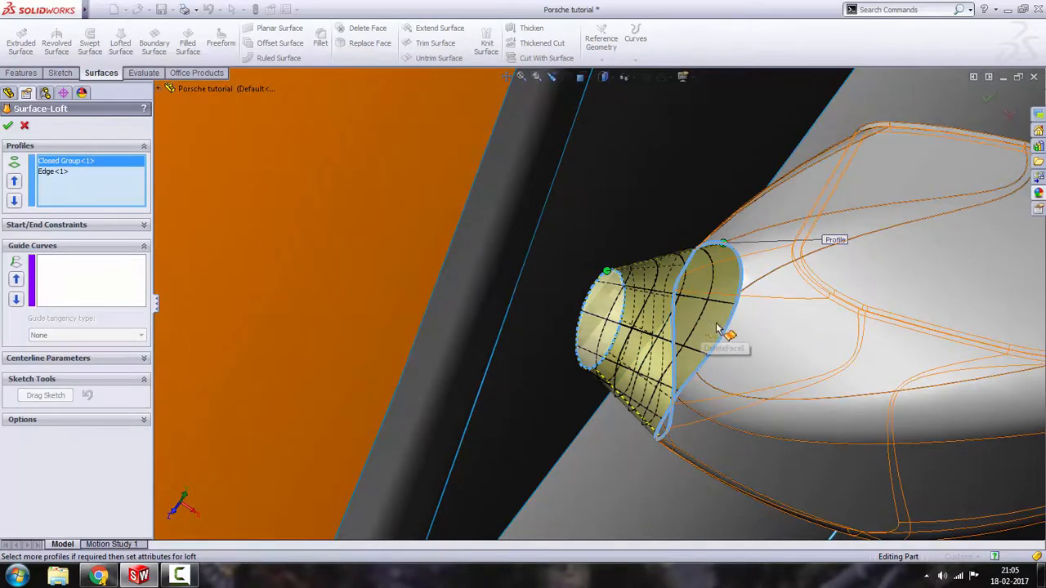
left_click(66, 225)
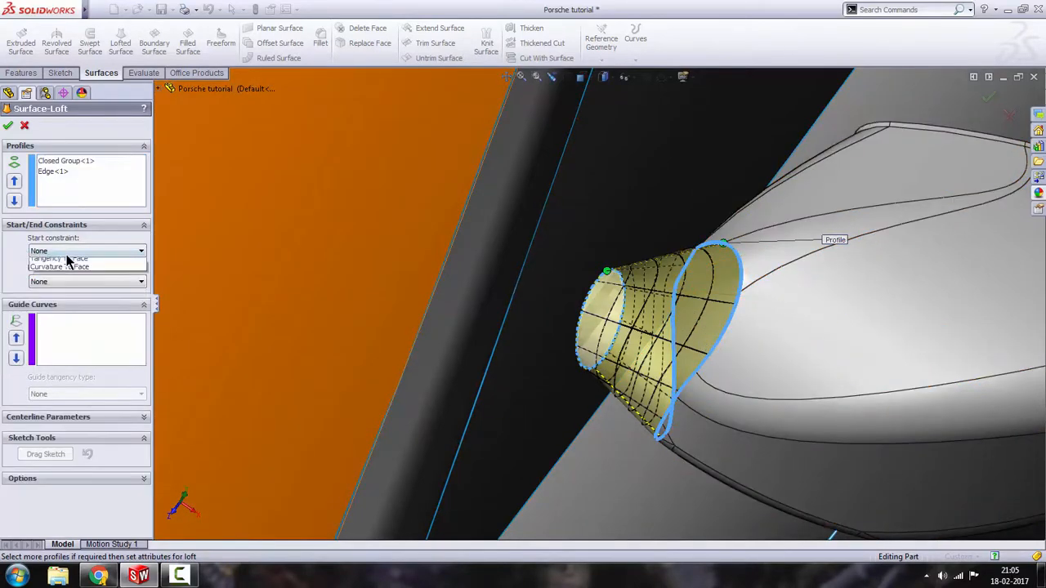
left_click(71, 252)
left_click(76, 284)
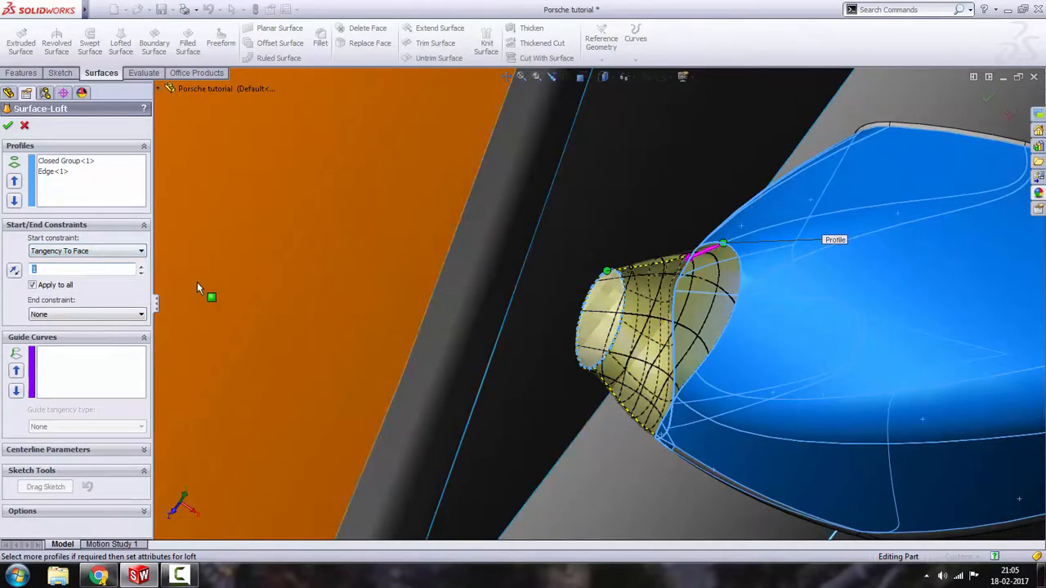
left_click(8, 127)
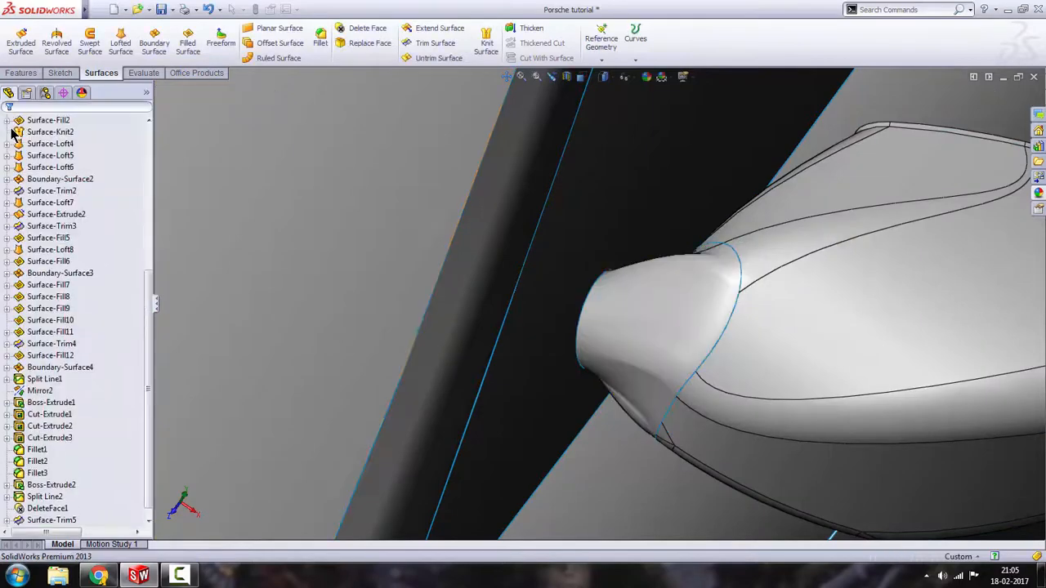
Step: Show the car in the Right view with wireframe display and open a new sketch on the Right plane
middle_click_drag(792, 357, 849, 288)
scroll(847, 283, "down", 2)
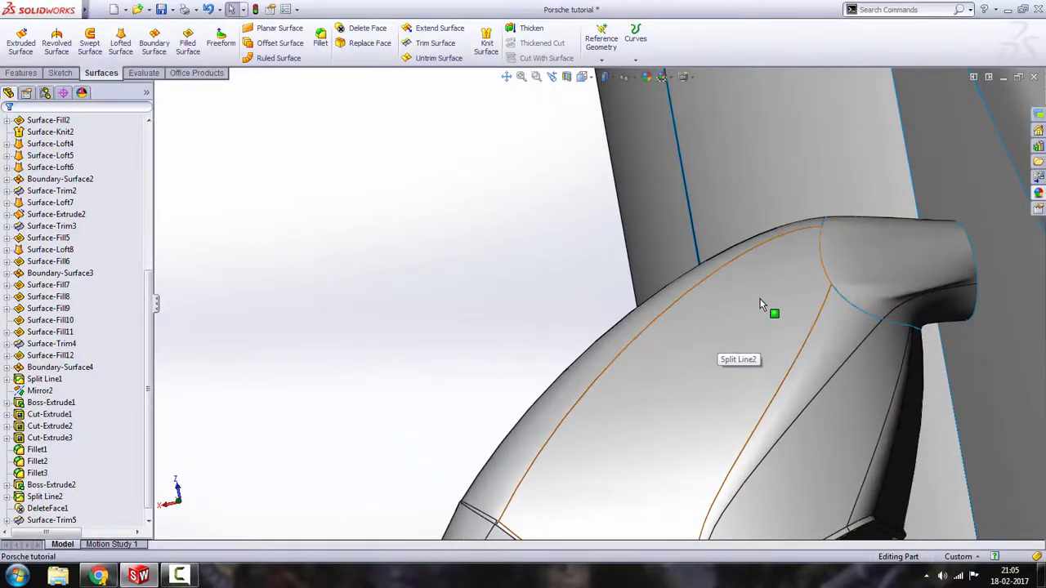
scroll(748, 353, "up", 7)
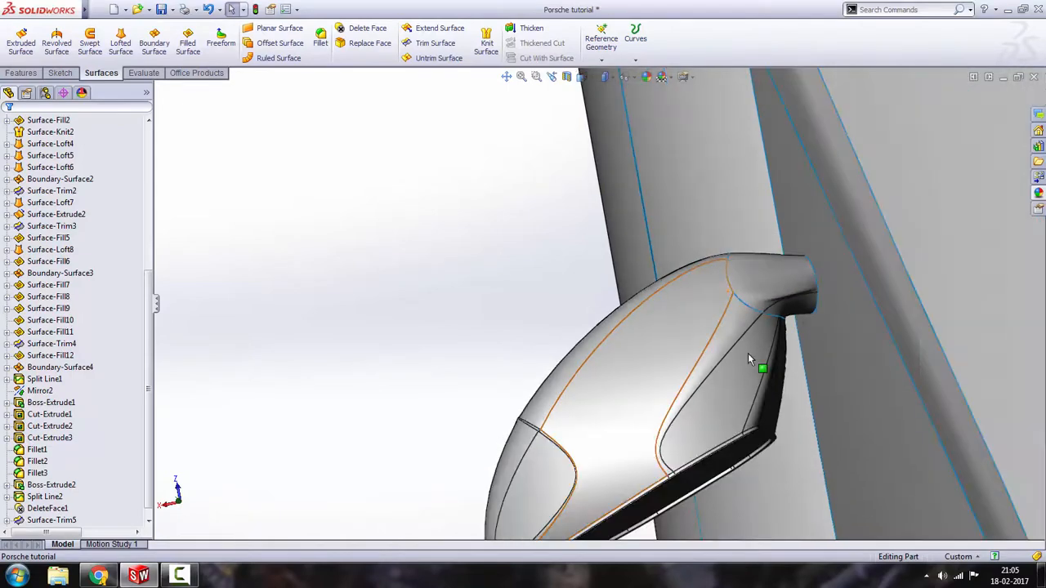
middle_click_drag(747, 352, 688, 398)
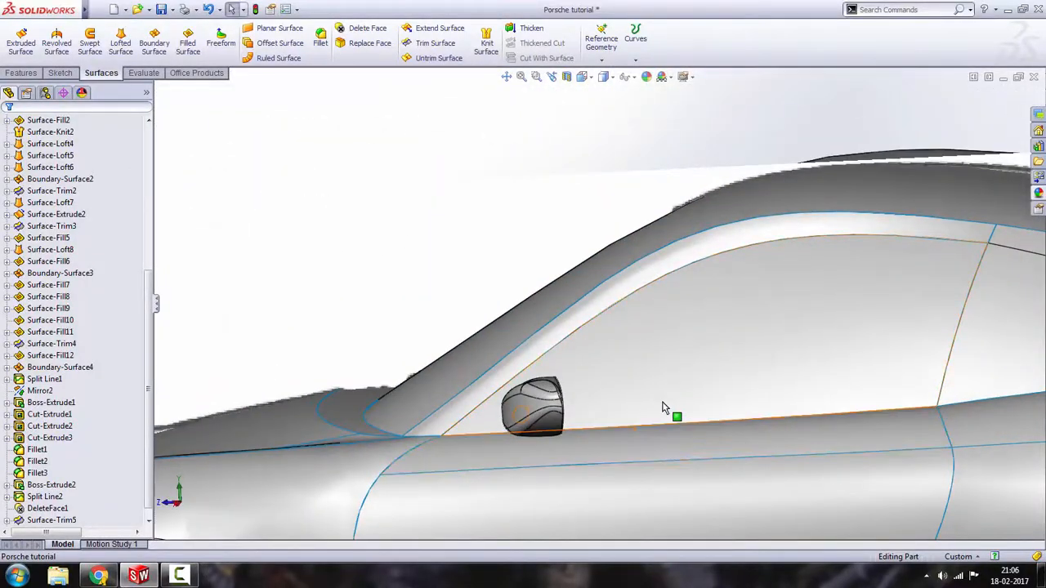
key("space")
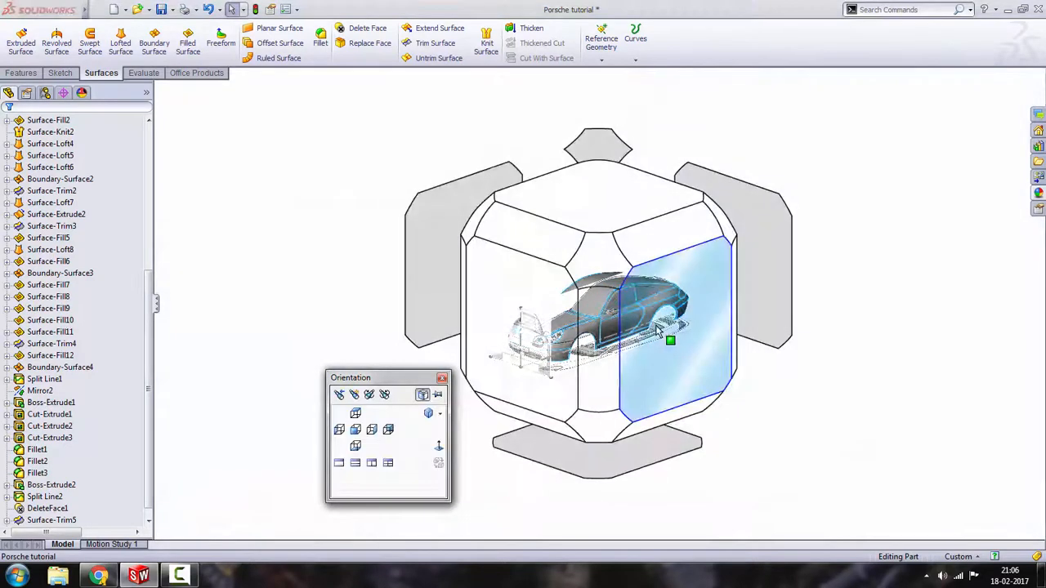
left_click(650, 331)
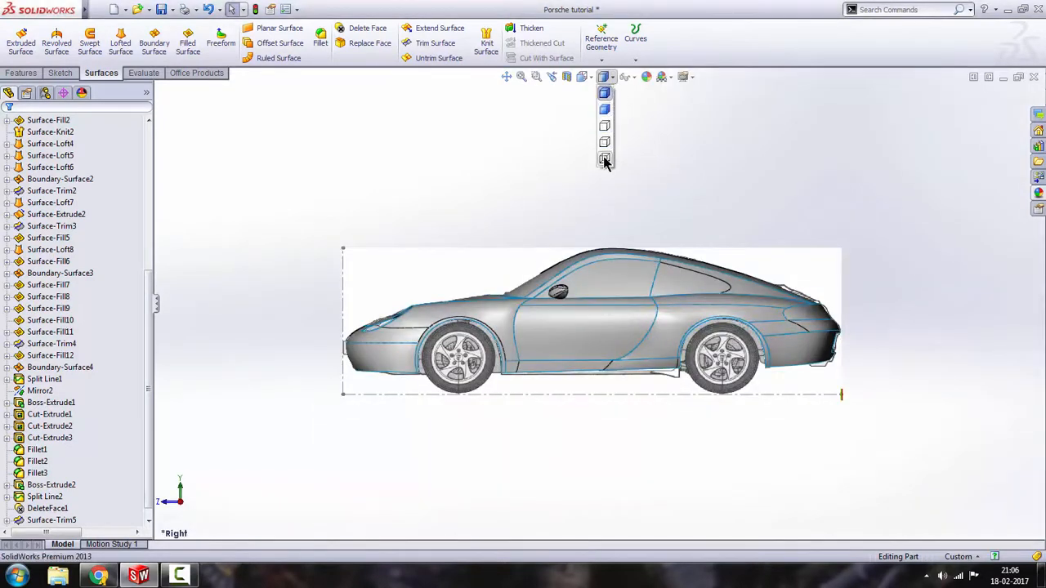
left_click(604, 159)
scroll(576, 359, "down", 6)
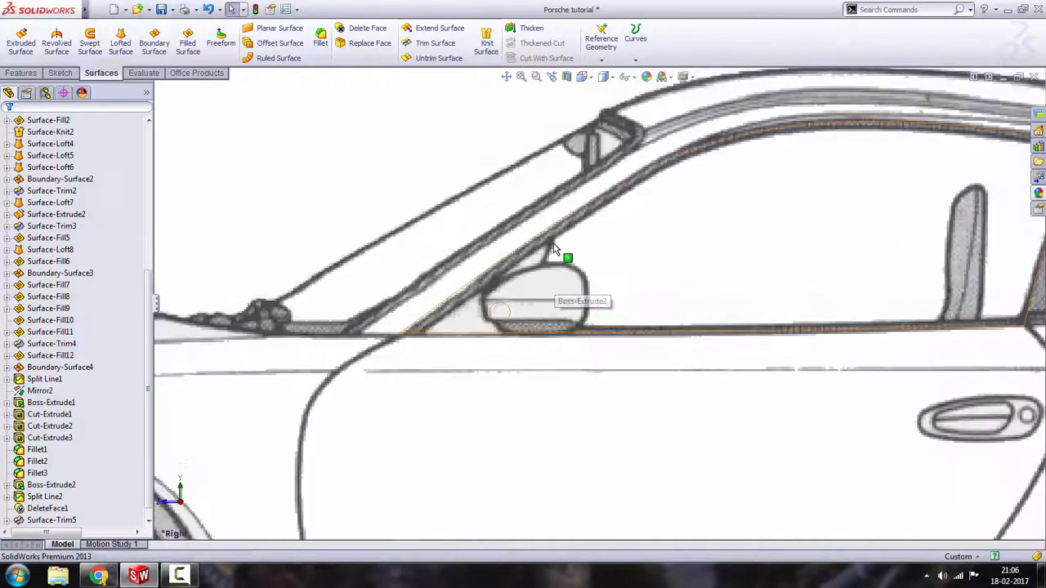
scroll(523, 302, "up", 8)
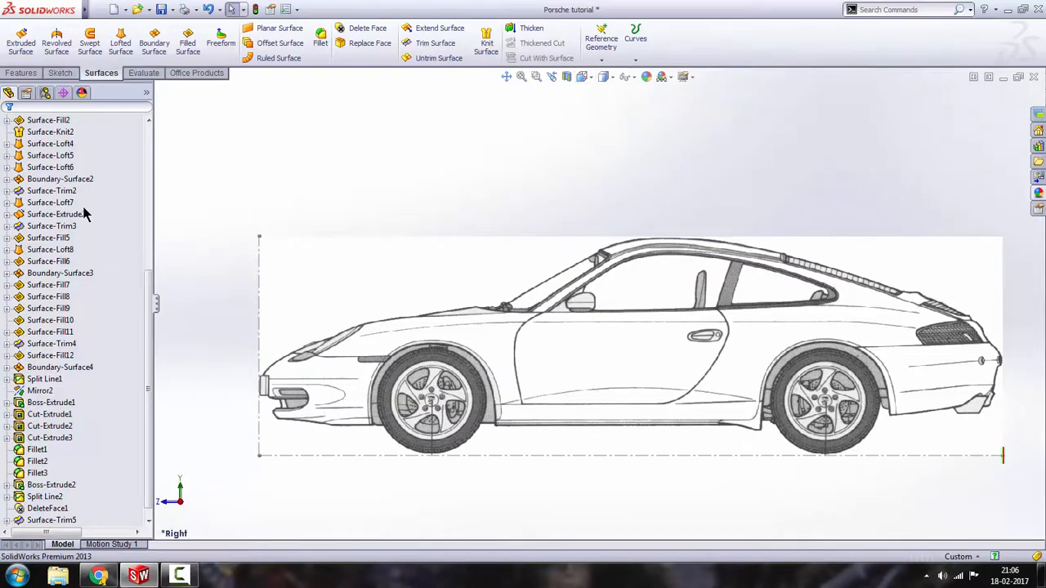
scroll(81, 214, "up", 7)
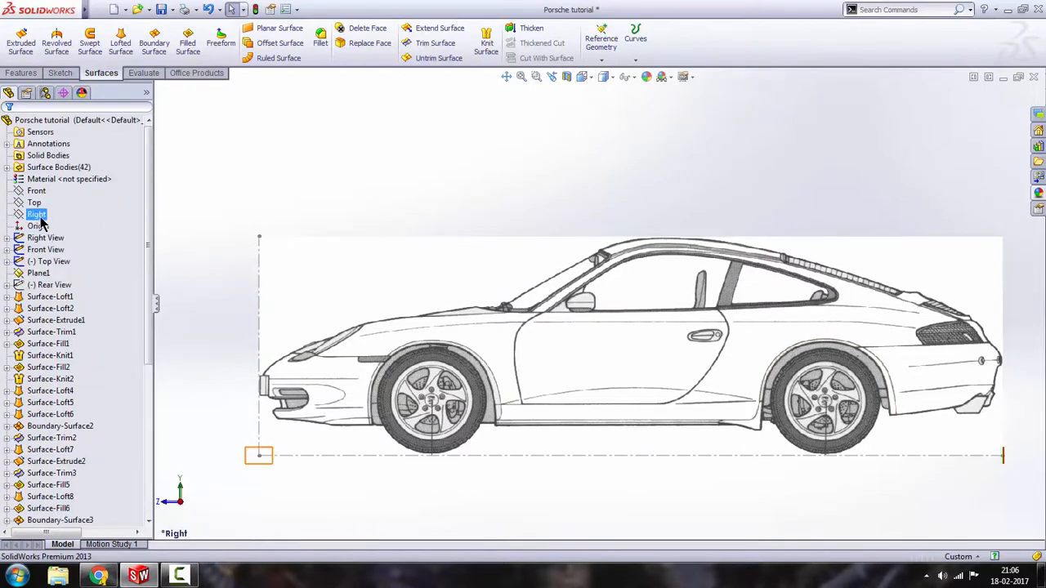
left_click(97, 202)
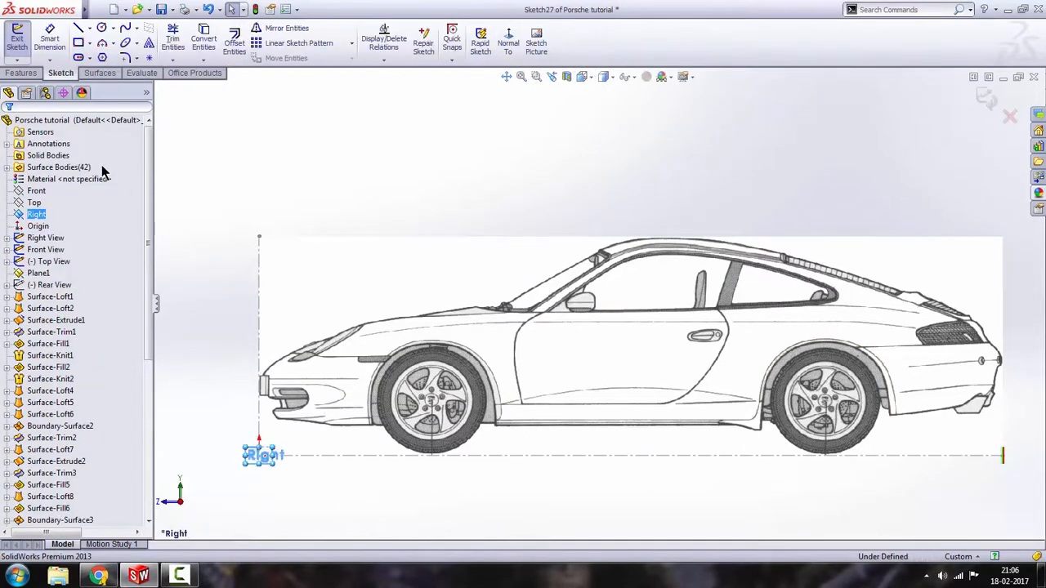
Step: Sketch a slanted line about 291 mm long from the front window pillar down through the side mirror, and finish the sketch
left_click(78, 28)
scroll(581, 301, "down", 10)
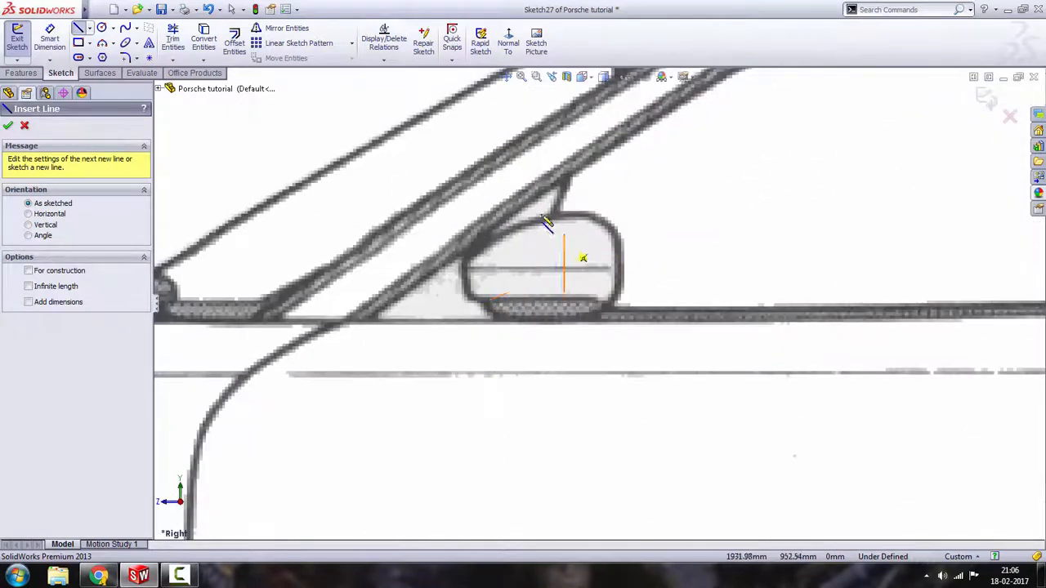
left_click(572, 158)
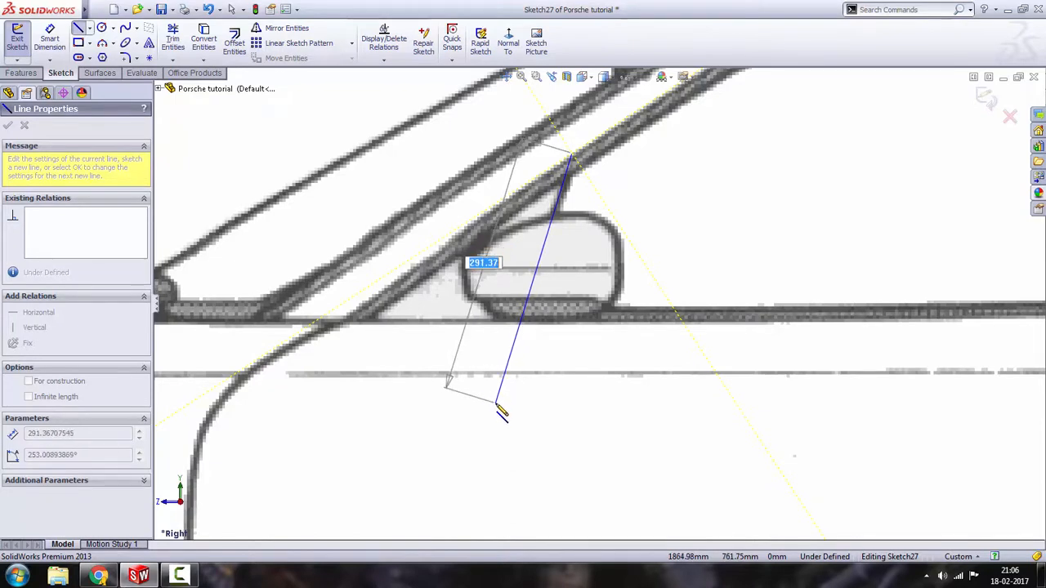
left_click(498, 406)
key("Escape")
key("f")
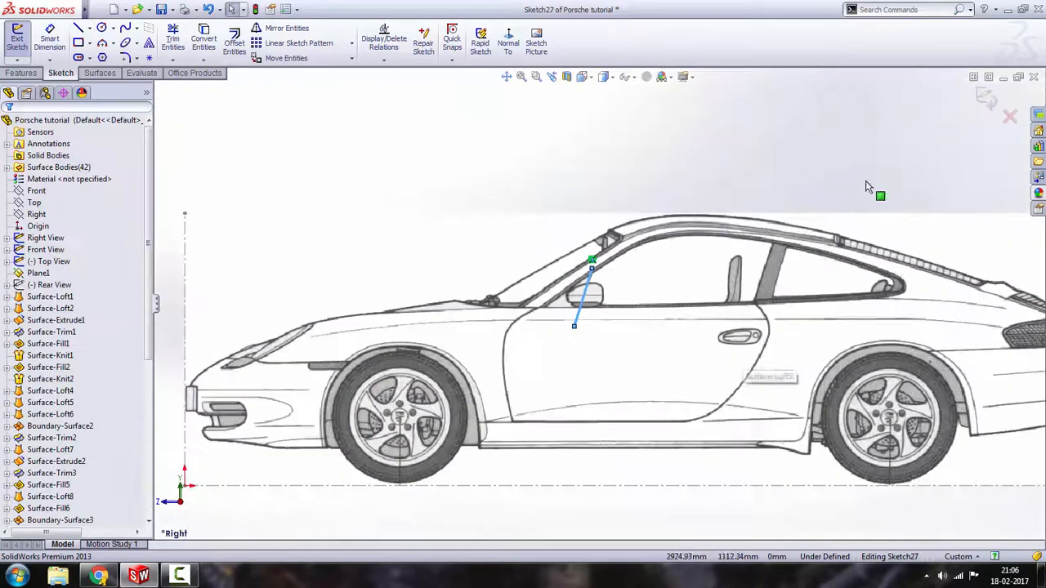
left_click(985, 96)
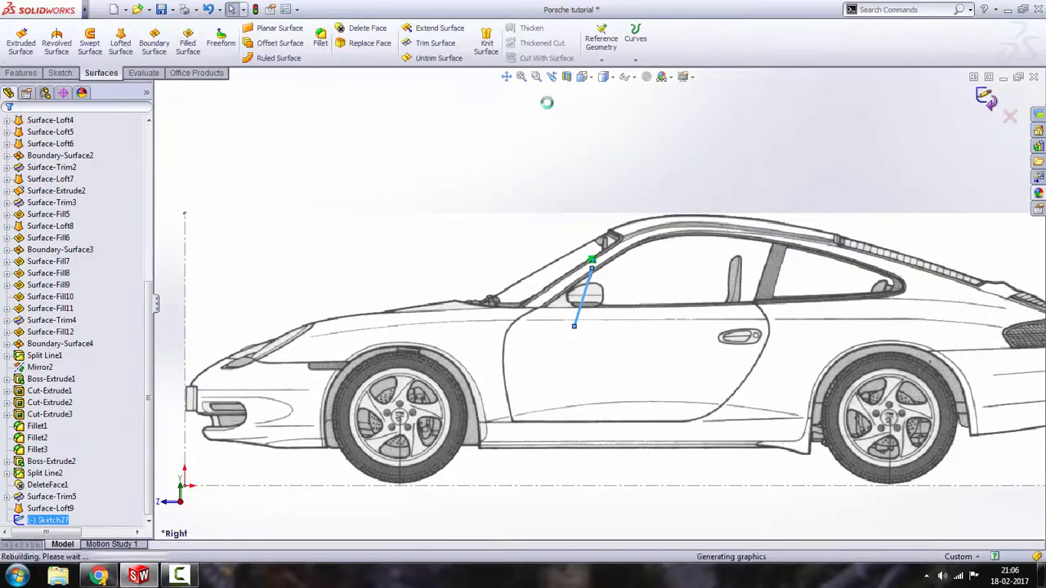
Step: Show the car shaded and split the front side window face with a projection split line from the slanted sketch line
left_click(605, 77)
left_click(605, 93)
mouse_move(614, 117)
middle_mouse_down()
mouse_move(634, 192)
mouse_move(602, 350)
middle_mouse_up()
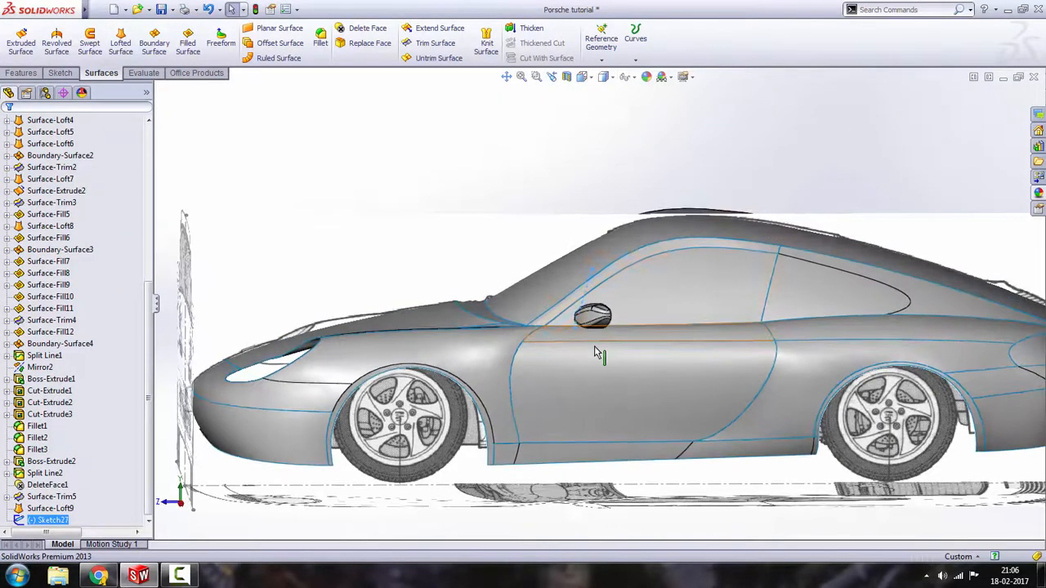
scroll(602, 350, "down", 5)
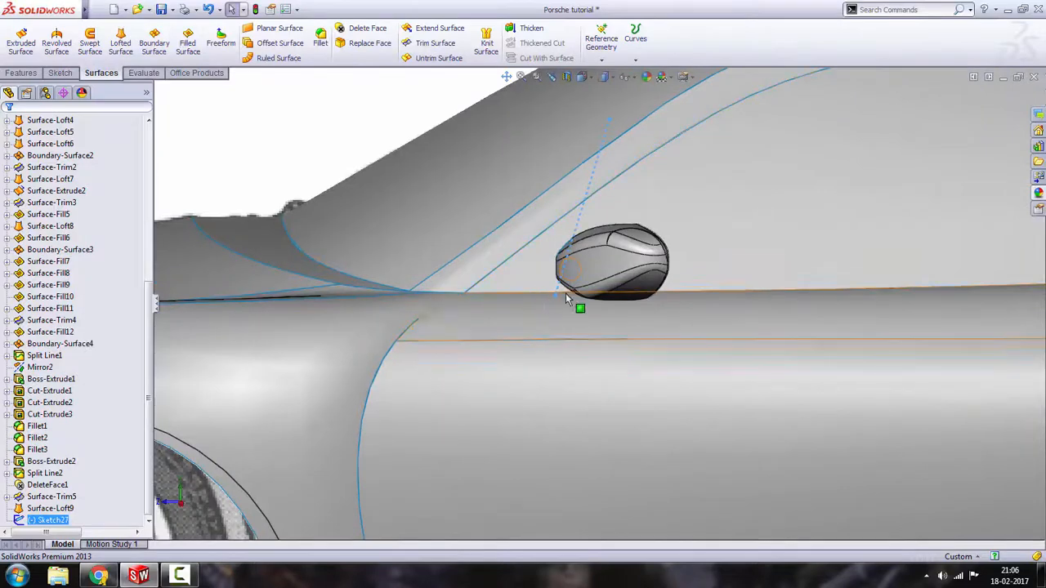
middle_click_drag(567, 299, 216, 117)
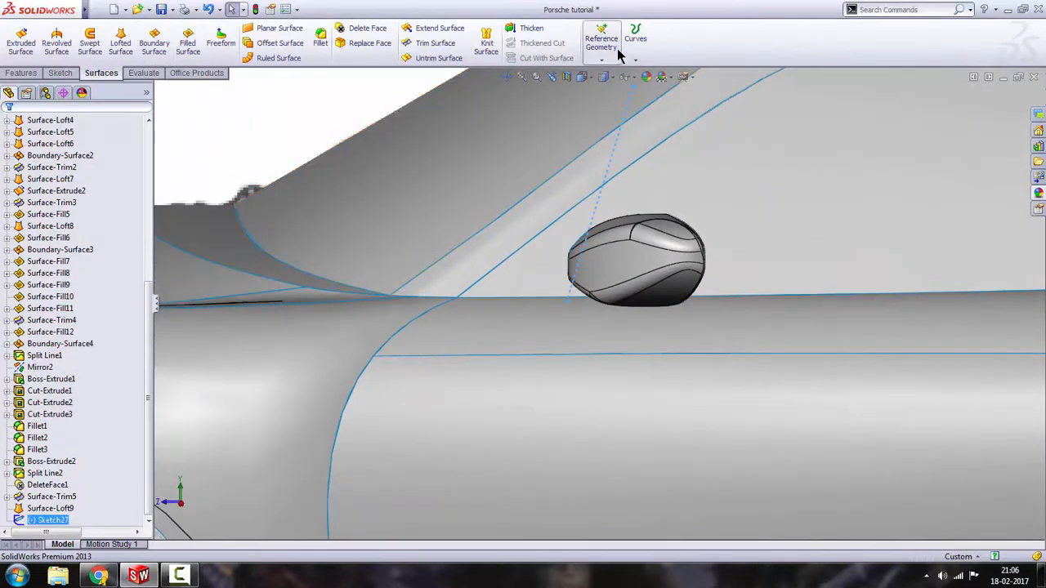
left_click(637, 59)
left_click(659, 73)
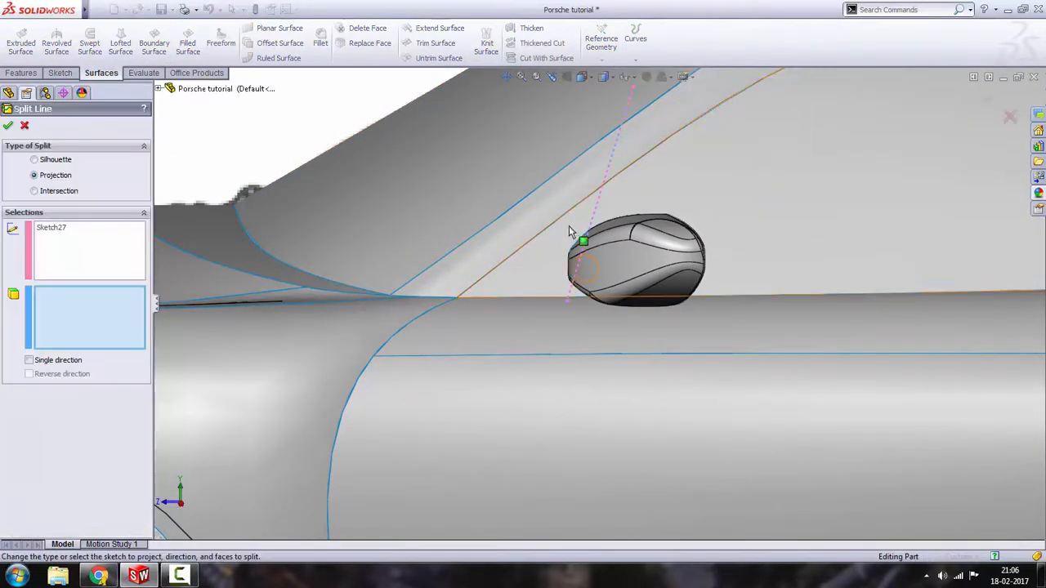
left_click(545, 268)
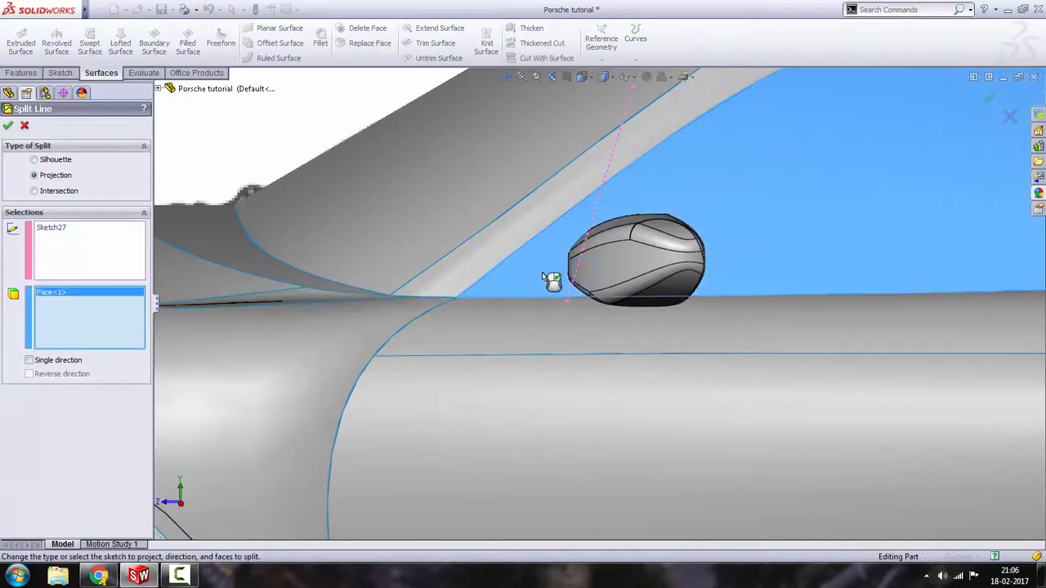
left_click(9, 126)
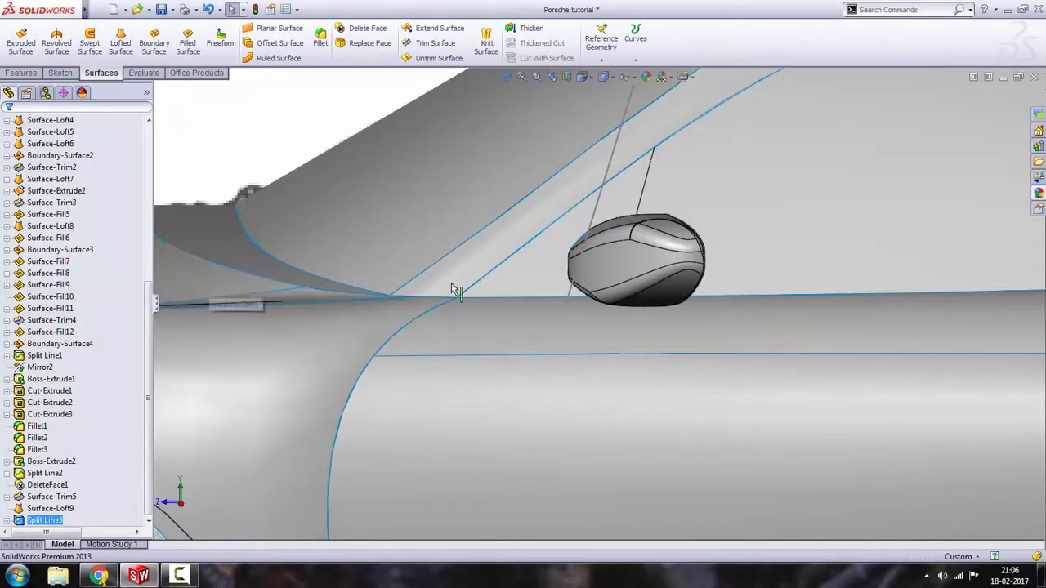
left_click(613, 161)
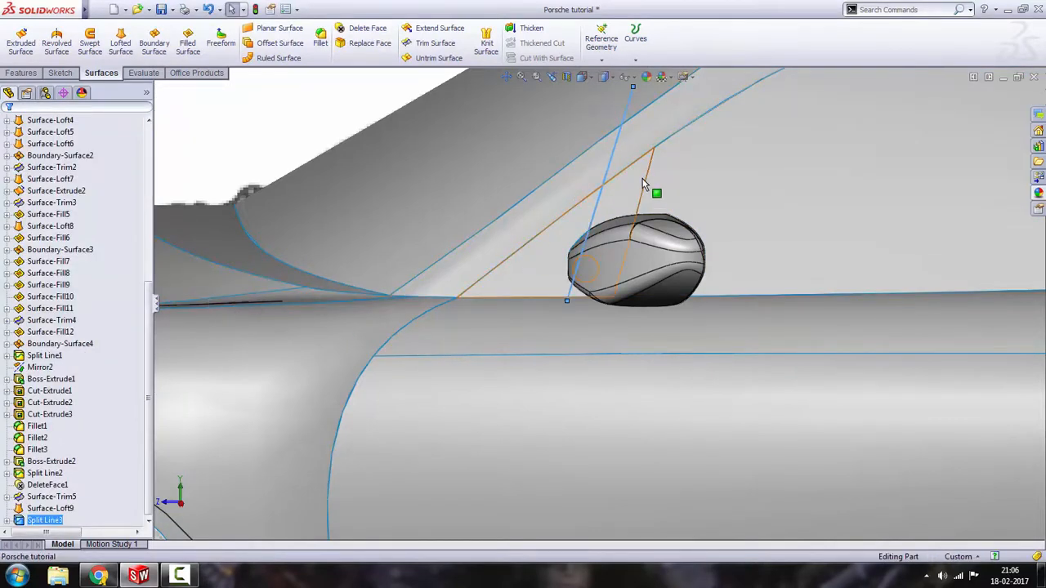
scroll(713, 212, "up", 5)
scroll(598, 282, "down", 6)
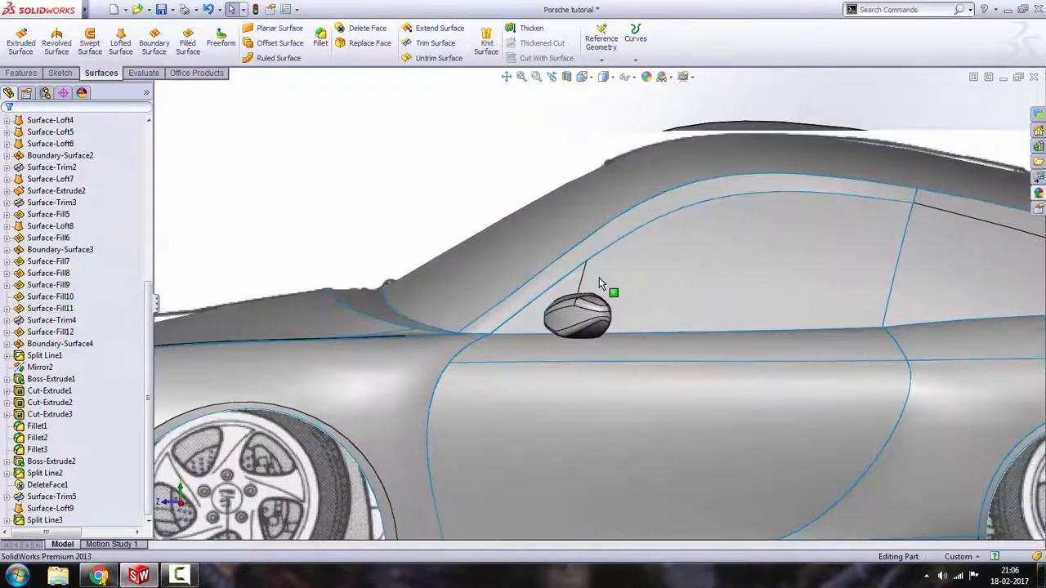
middle_click_drag(591, 346, 570, 364)
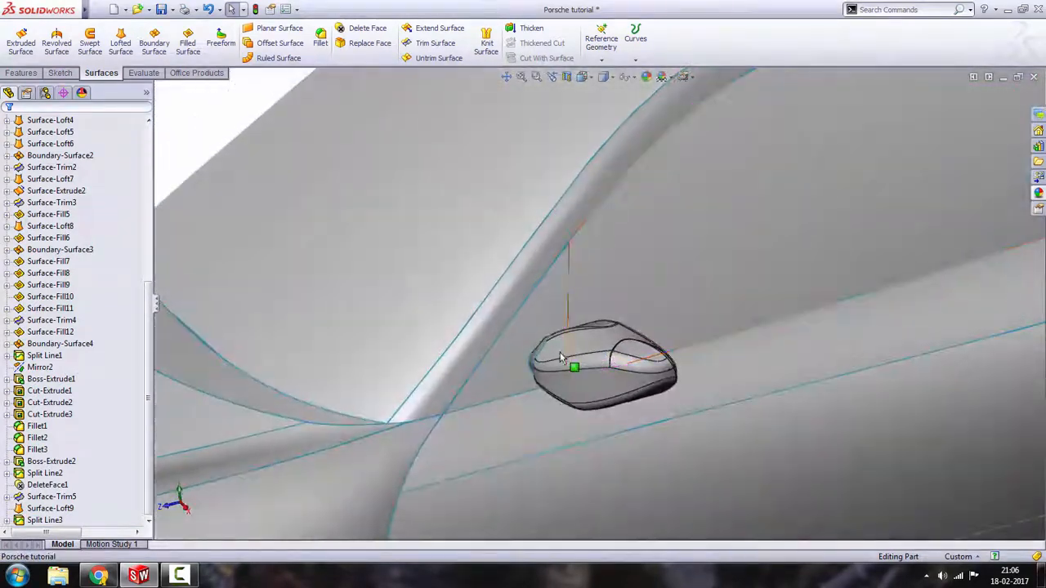
left_click(530, 323)
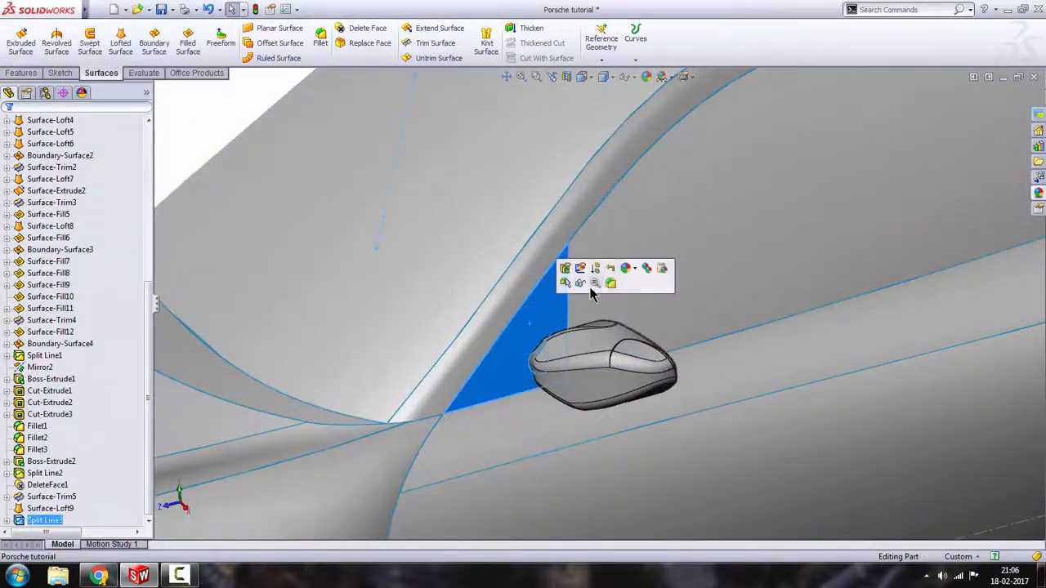
left_click(635, 270)
left_click(639, 308)
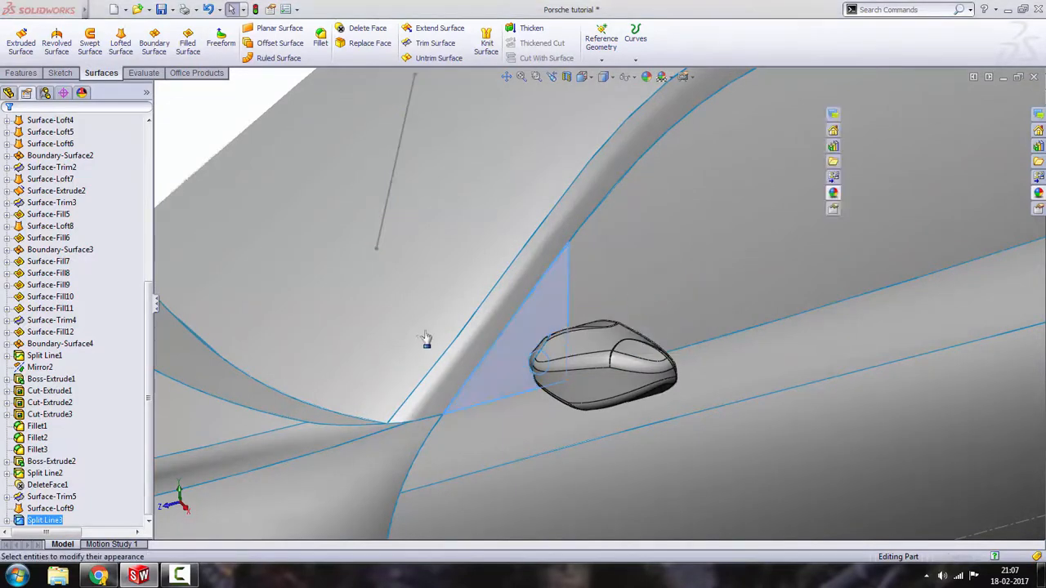
left_click(106, 387)
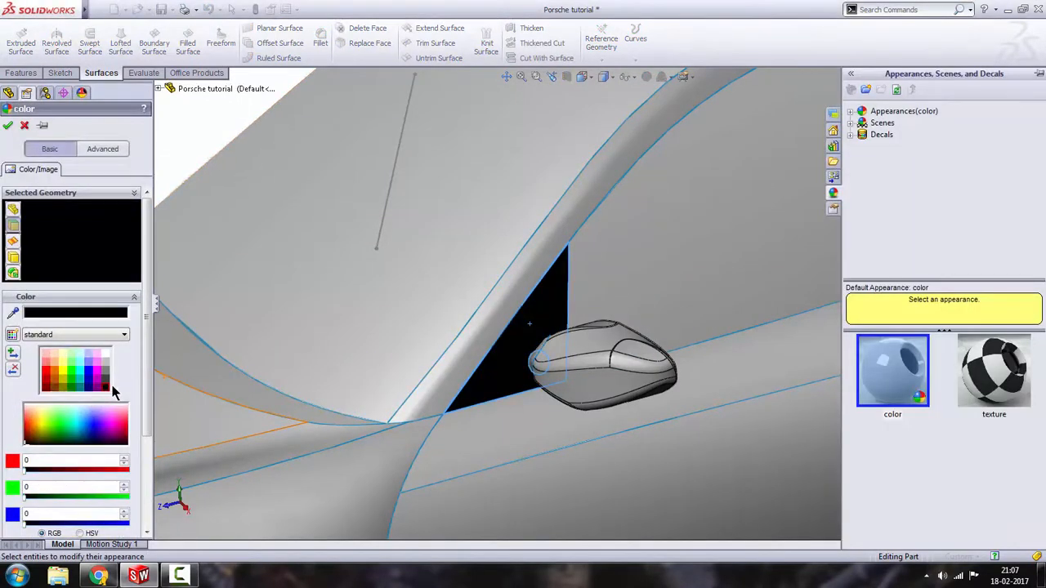
left_click(27, 126)
Step: Examine the side mirror and the windows on both sides of the car from the front and from above
scroll(486, 303, "up", 8)
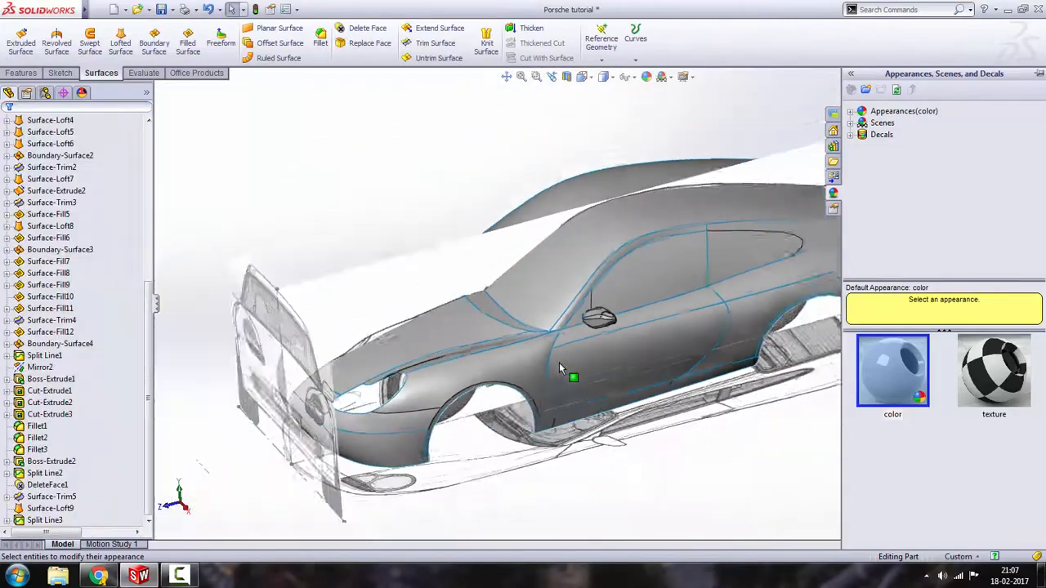
left_click(667, 493)
scroll(572, 295, "down", 3)
middle_click_drag(582, 296, 482, 366)
scroll(596, 333, "down", 3)
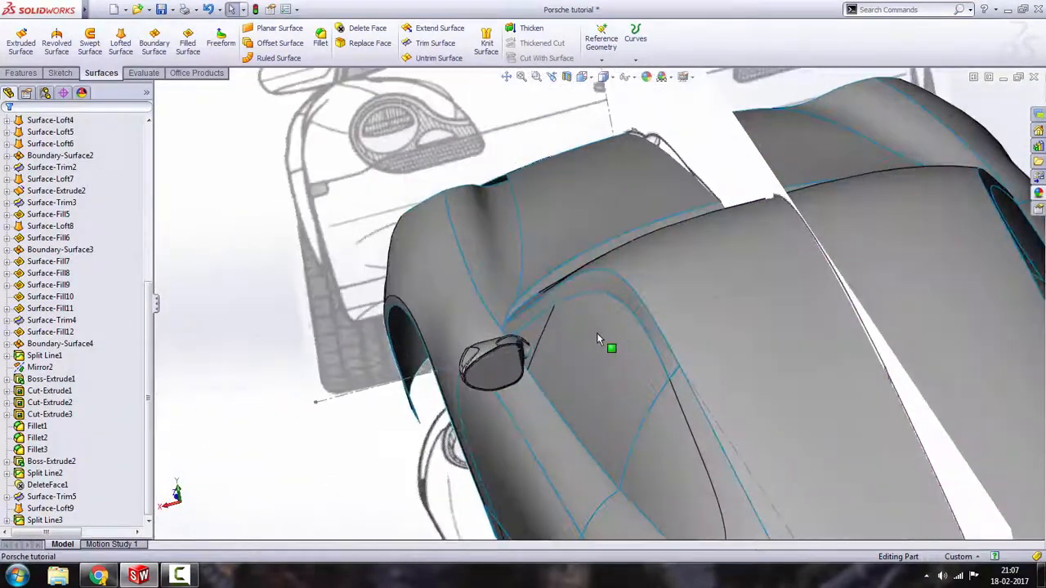
middle_click_drag(597, 333, 737, 233)
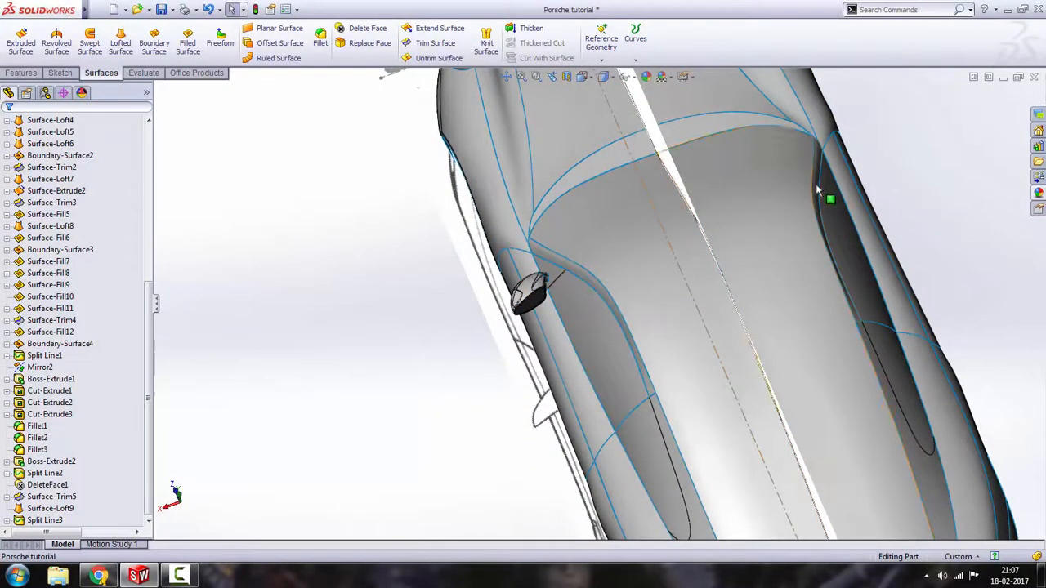
middle_click_drag(501, 280, 660, 275)
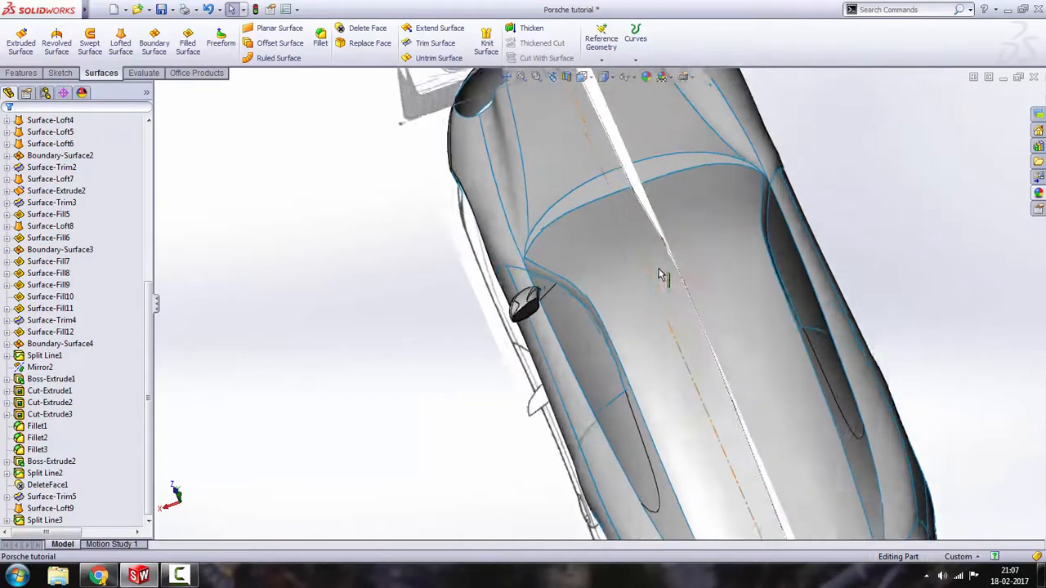
scroll(658, 270, "down", 2)
scroll(542, 276, "up", 2)
scroll(654, 301, "down", 1)
scroll(514, 280, "up", 1)
scroll(531, 290, "down", 1)
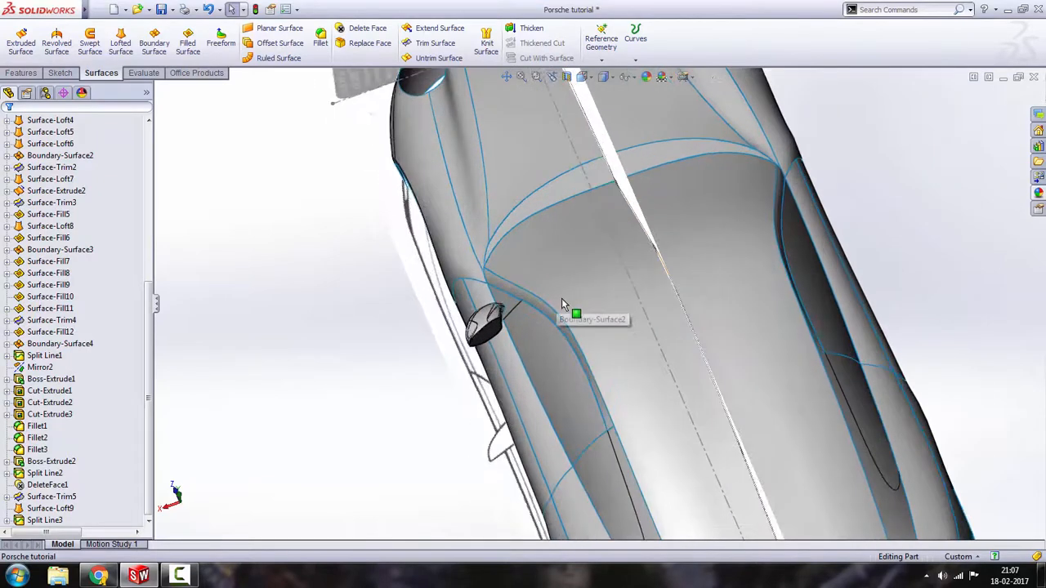
Step: Start a Mirror feature with the Right plane as the mirror plane
left_click(60, 73)
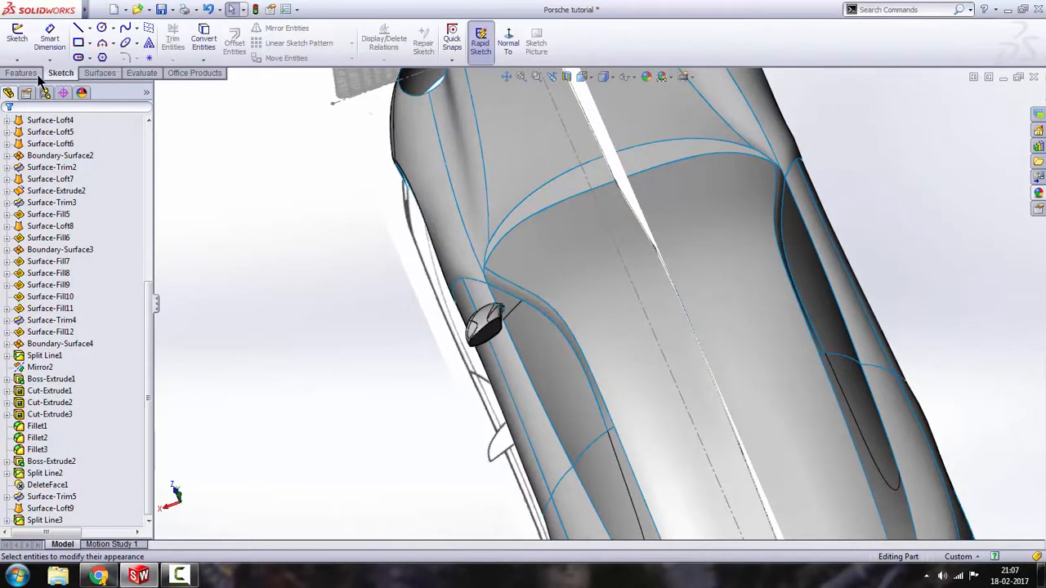
left_click(21, 73)
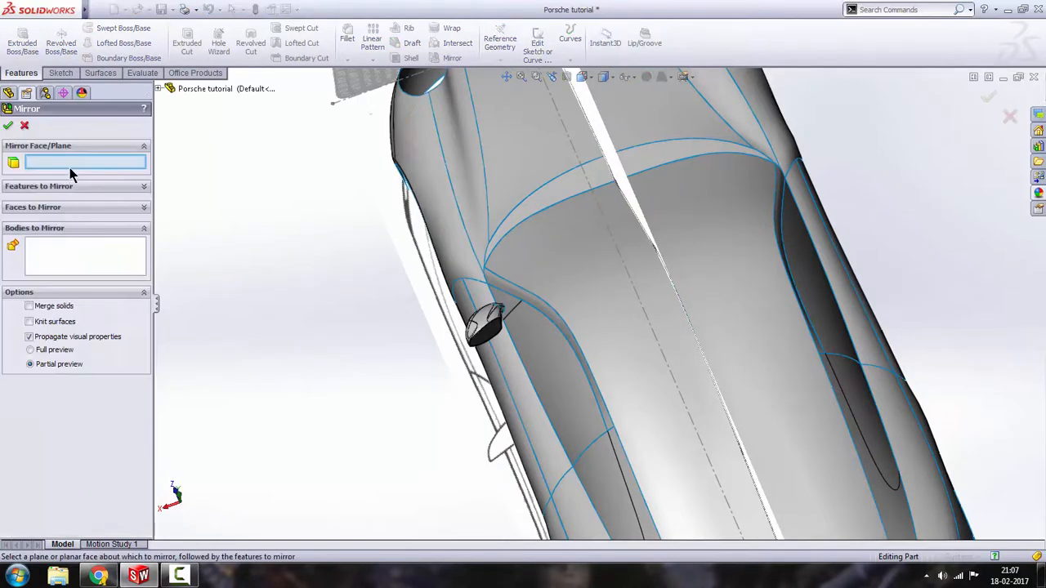
left_click(160, 88)
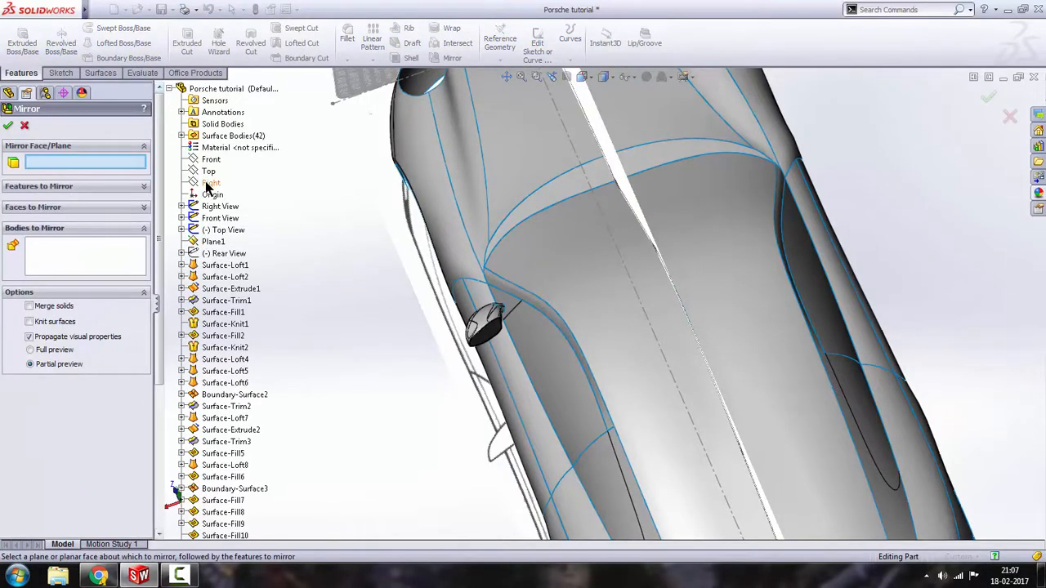
left_click(209, 182)
left_click(172, 90)
Step: Add the side mirror housing and the lofted surface connecting it to the window as the bodies to mirror
scroll(486, 323, "down", 5)
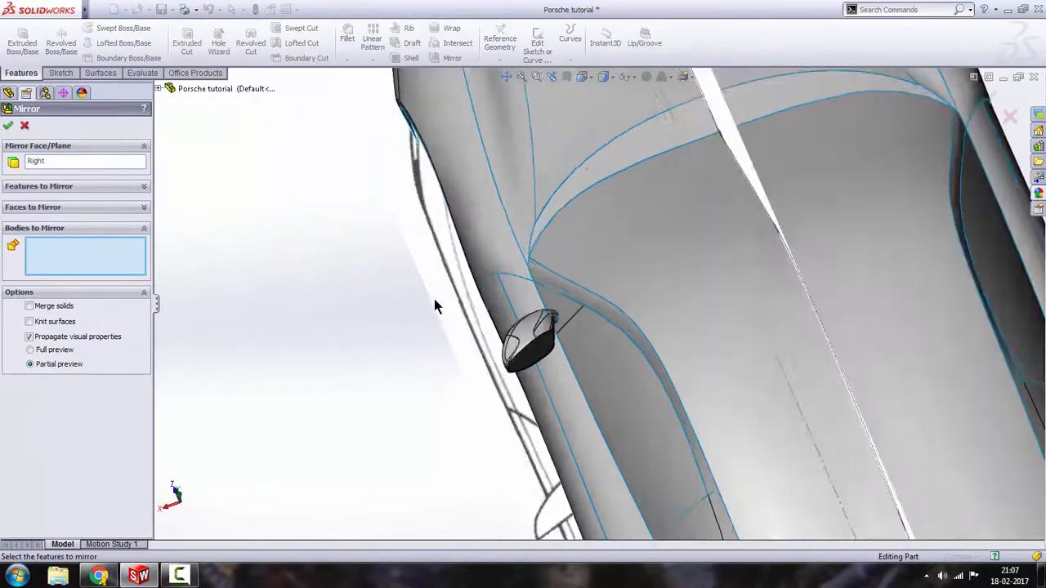
left_click(601, 341)
scroll(596, 326, "down", 5)
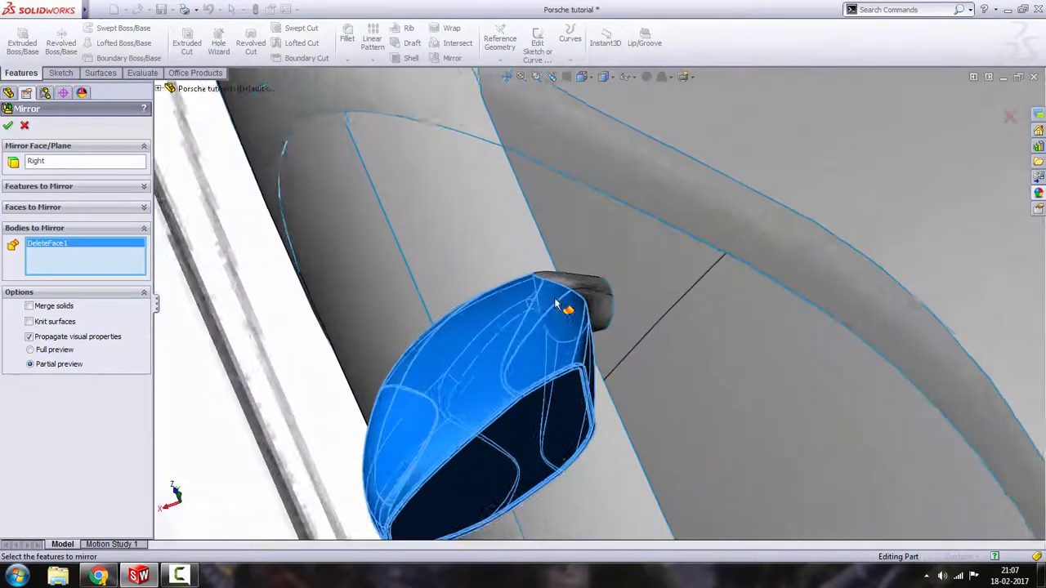
left_click(598, 288)
scroll(621, 302, "up", 10)
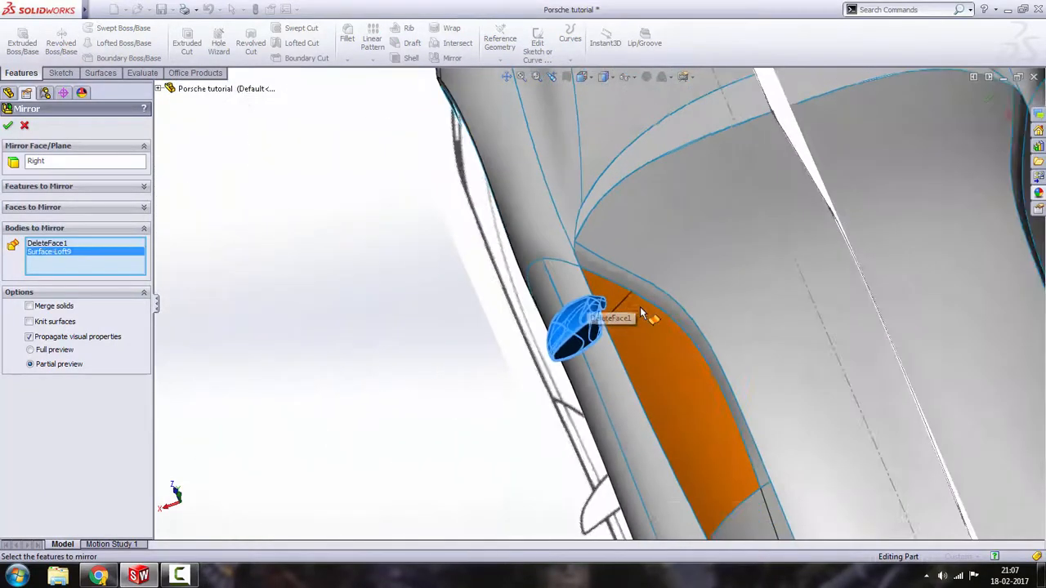
Step: Check the mirrored copy in full preview, return to partial preview, and create the second side mirror on the opposite side
scroll(788, 260, "down", 3)
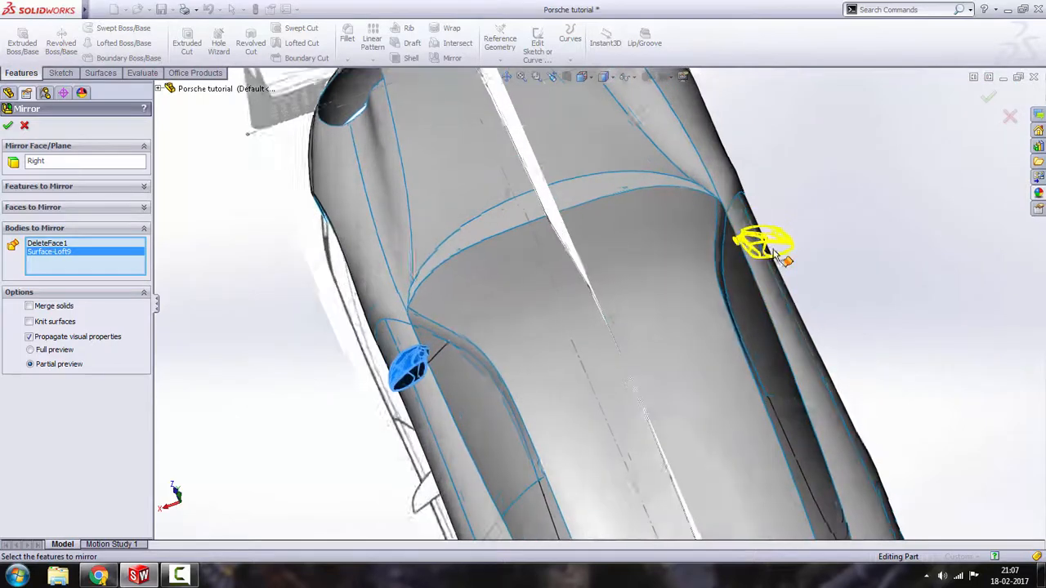
scroll(760, 253, "down", 4)
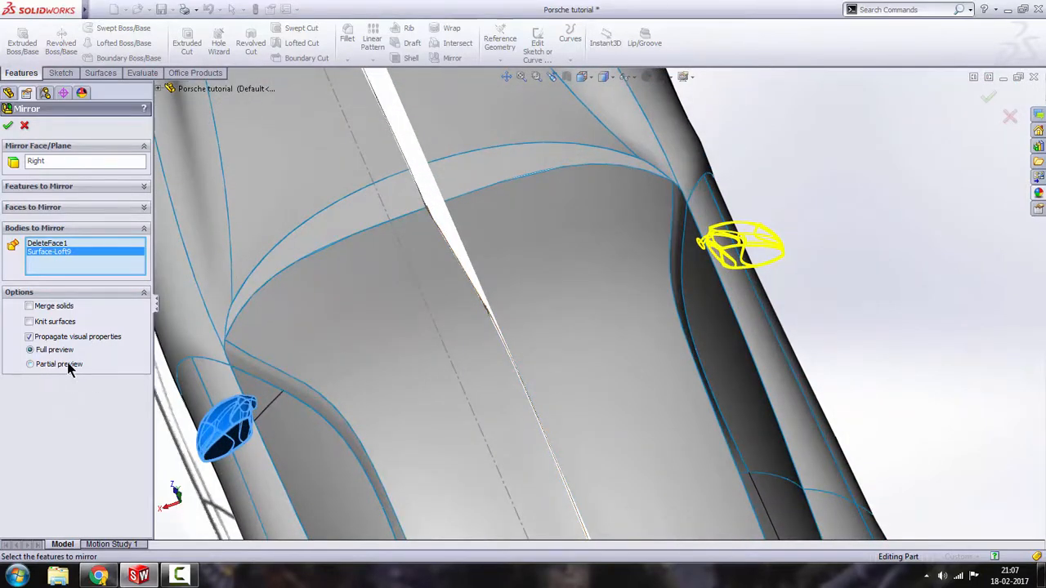
scroll(491, 375, "up", 5)
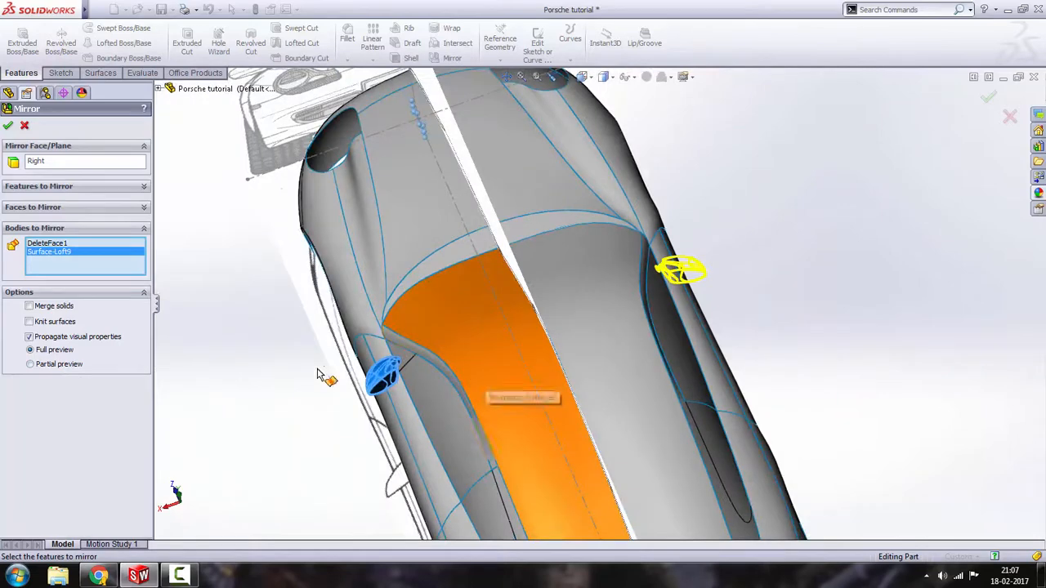
left_click(31, 365)
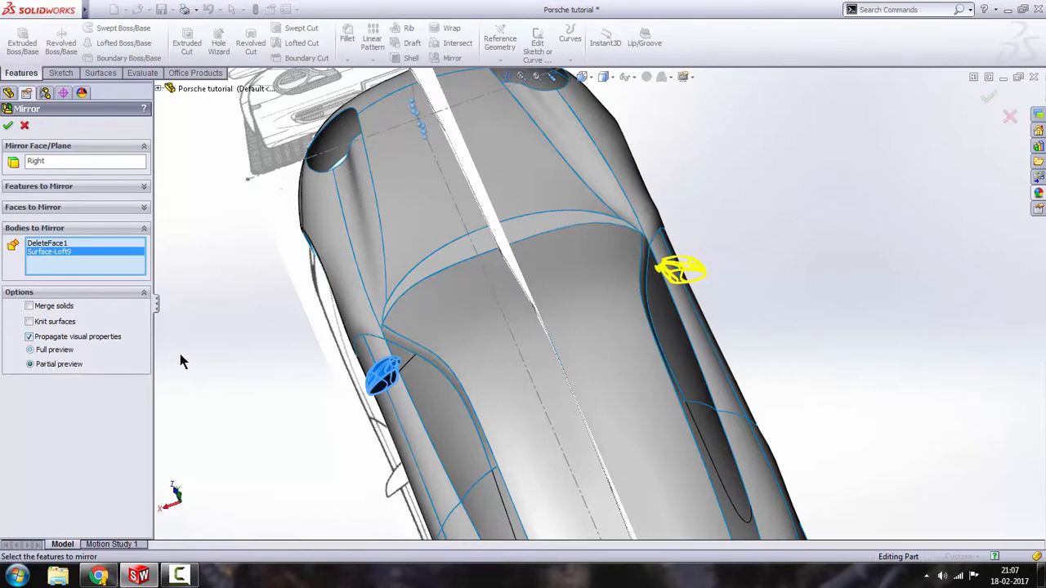
scroll(726, 317, "down", 3)
scroll(726, 316, "up", 5)
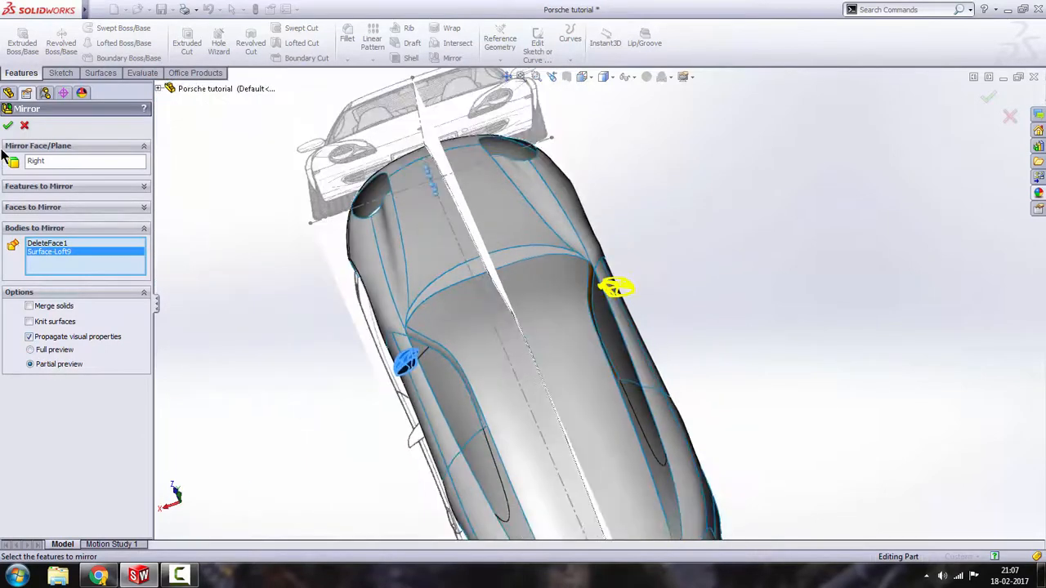
left_click(8, 126)
Step: Inspect both side mirrors on the car body from the front and from each side
scroll(686, 275, "down", 6)
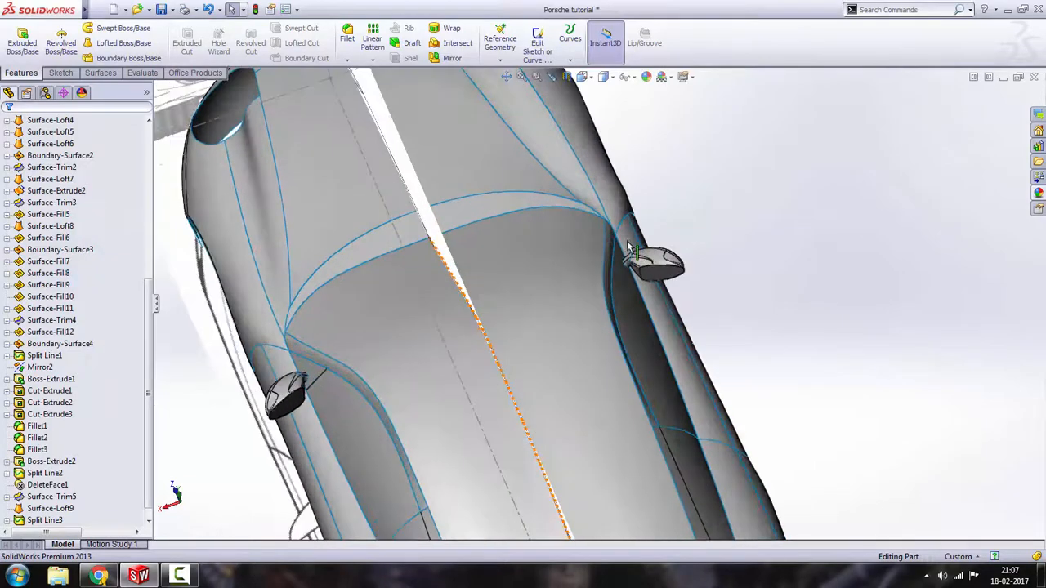
middle_click_drag(687, 275, 495, 389)
scroll(727, 317, "up", 10)
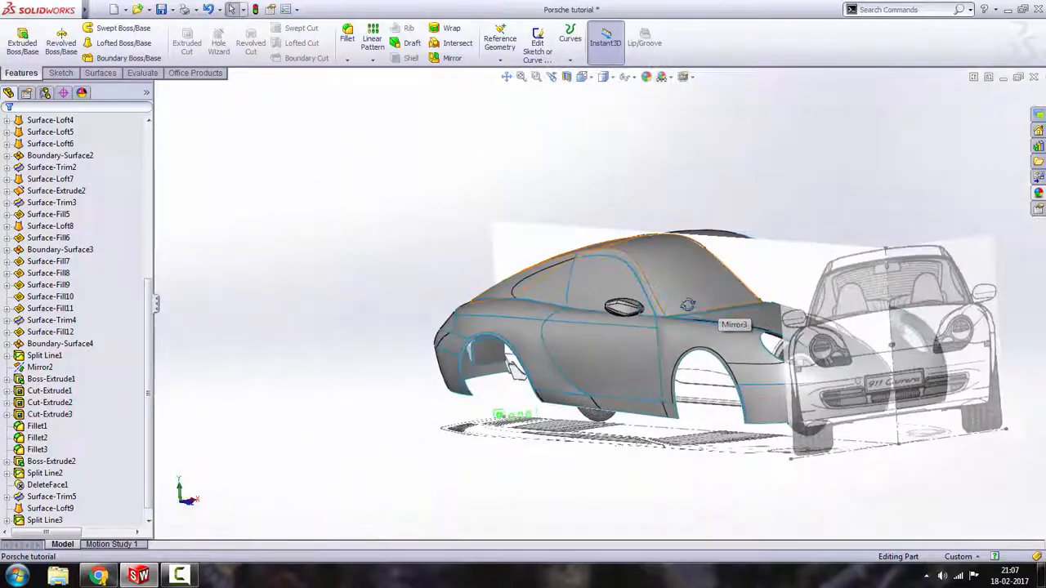
middle_click_drag(727, 319, 892, 263)
scroll(656, 344, "down", 3)
scroll(663, 355, "up", 4)
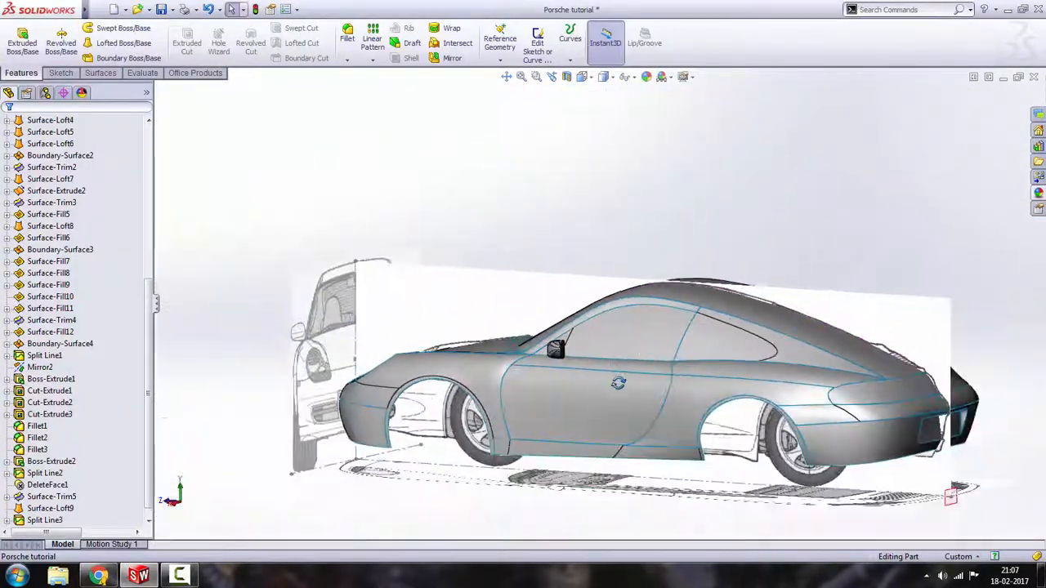
Step: Hide the Right View and Front View reference sketches around the car body
middle_click_drag(619, 381, 513, 296)
scroll(11, 229, "up", 3)
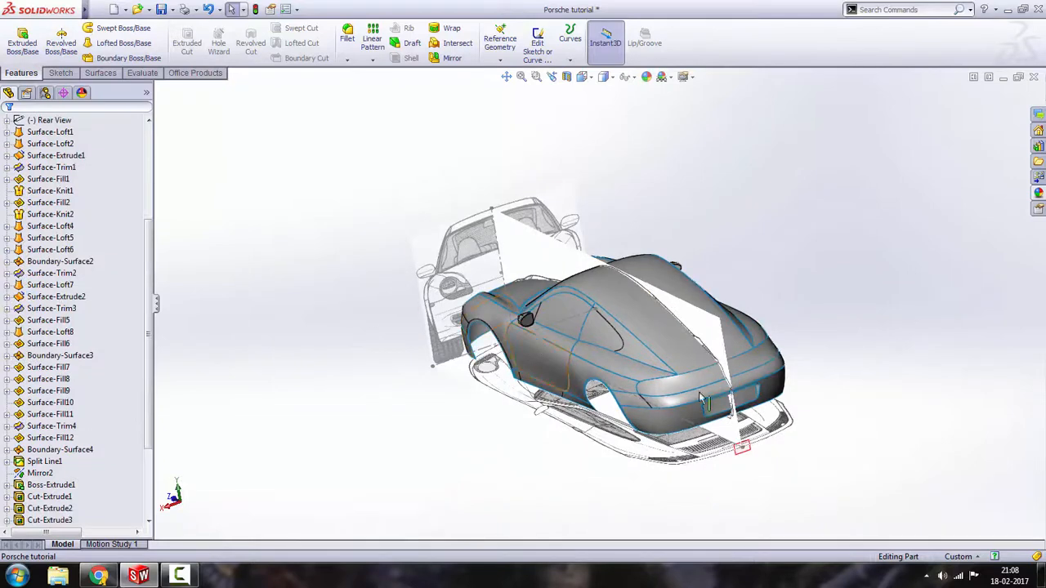
scroll(700, 398, "down", 3)
scroll(57, 245, "up", 5)
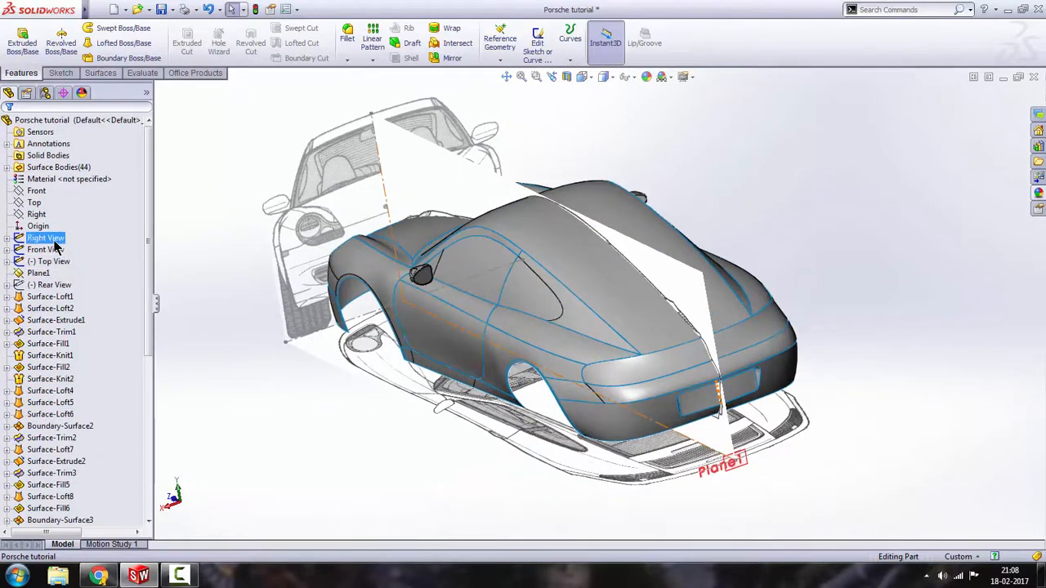
right_click(55, 242)
left_click(64, 223)
right_click(47, 253)
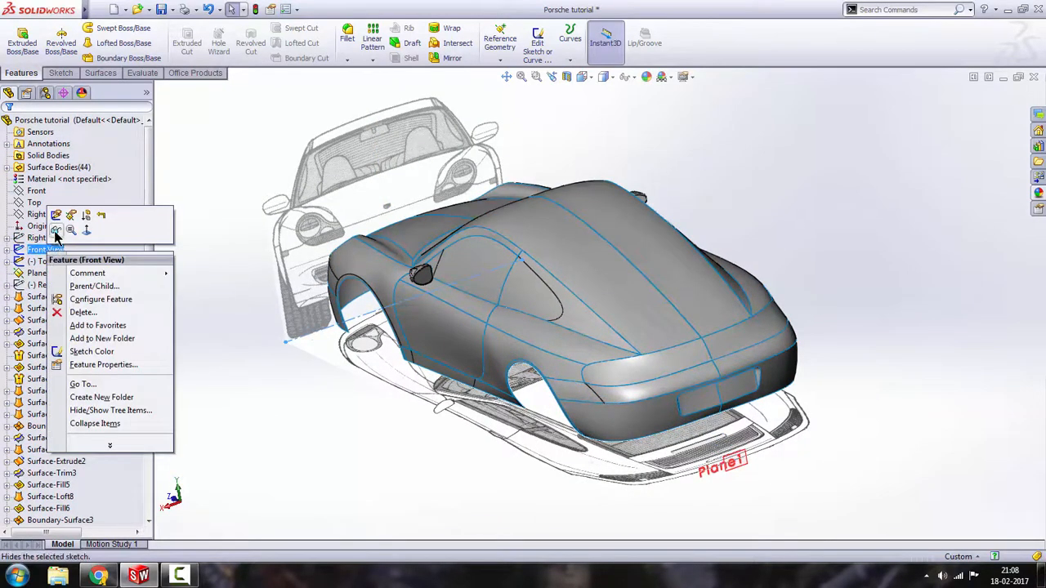
left_click(55, 232)
Step: Examine the rear bumper and its number plate recess up close and from directly behind
scroll(739, 429, "down", 3)
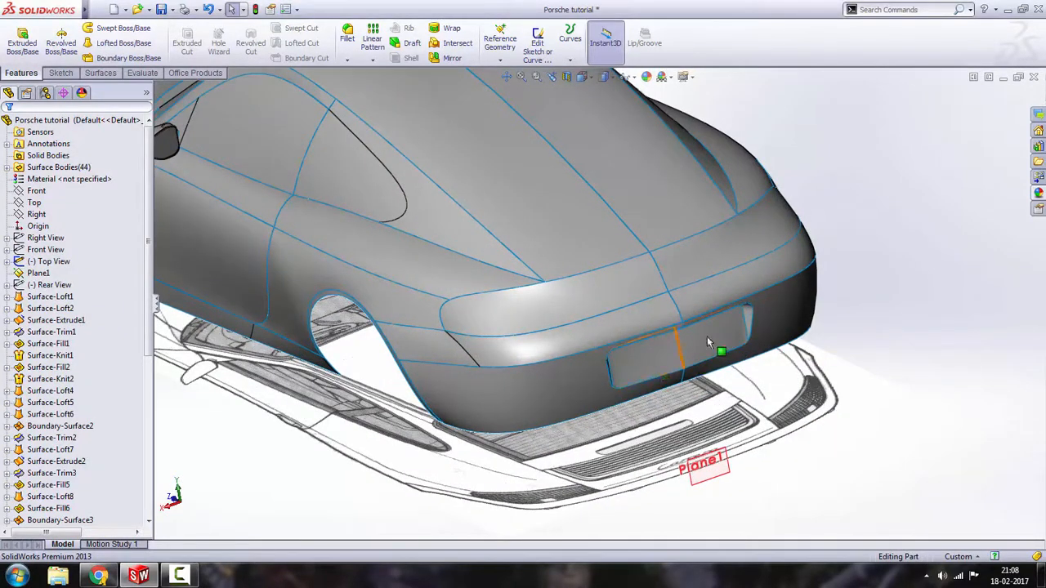
scroll(694, 352, "up", 2)
key("space")
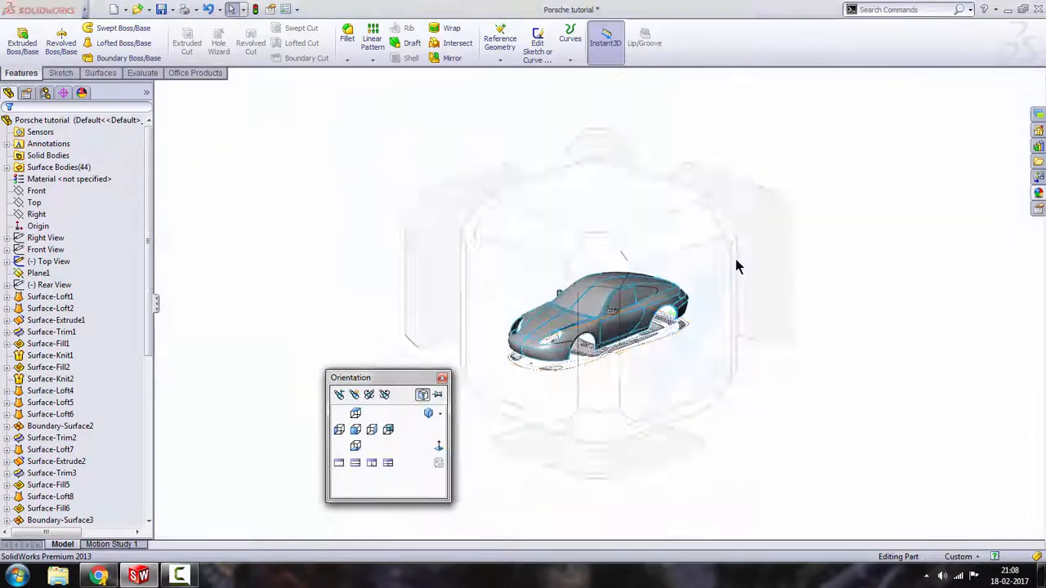
left_click(765, 236)
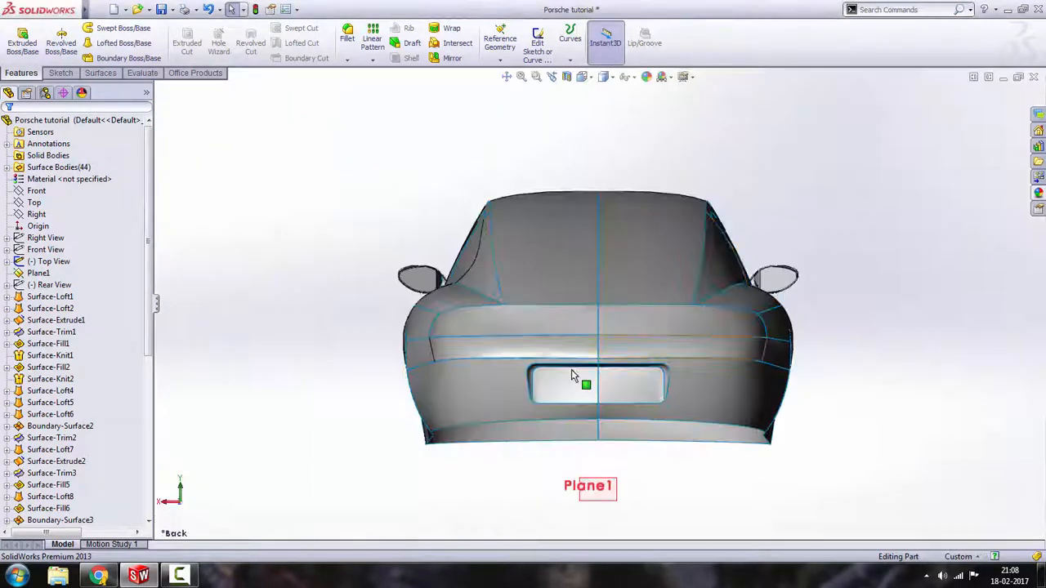
scroll(571, 369, "down", 3)
scroll(207, 294, "up", 2)
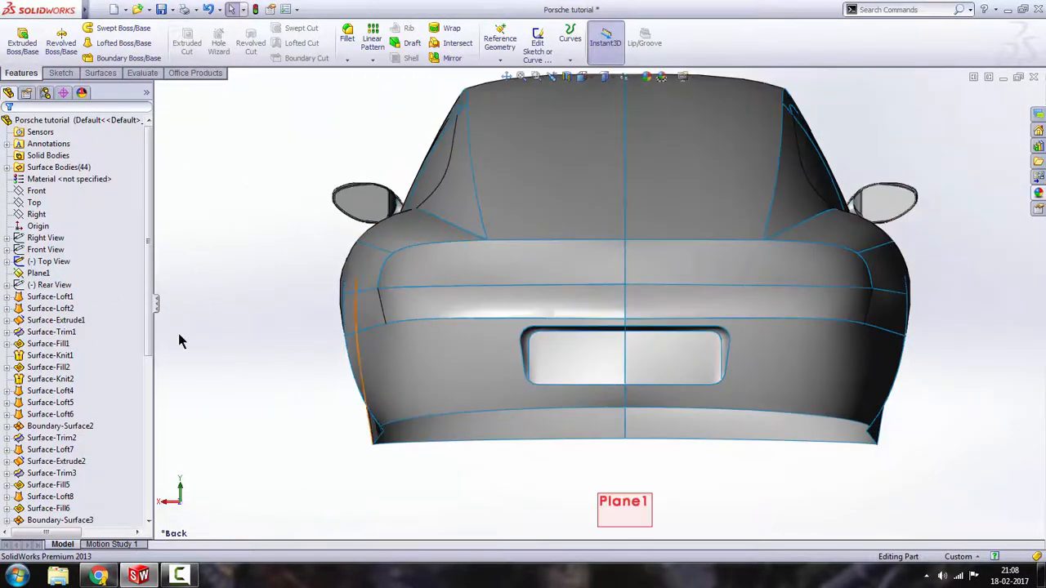
left_click(656, 510)
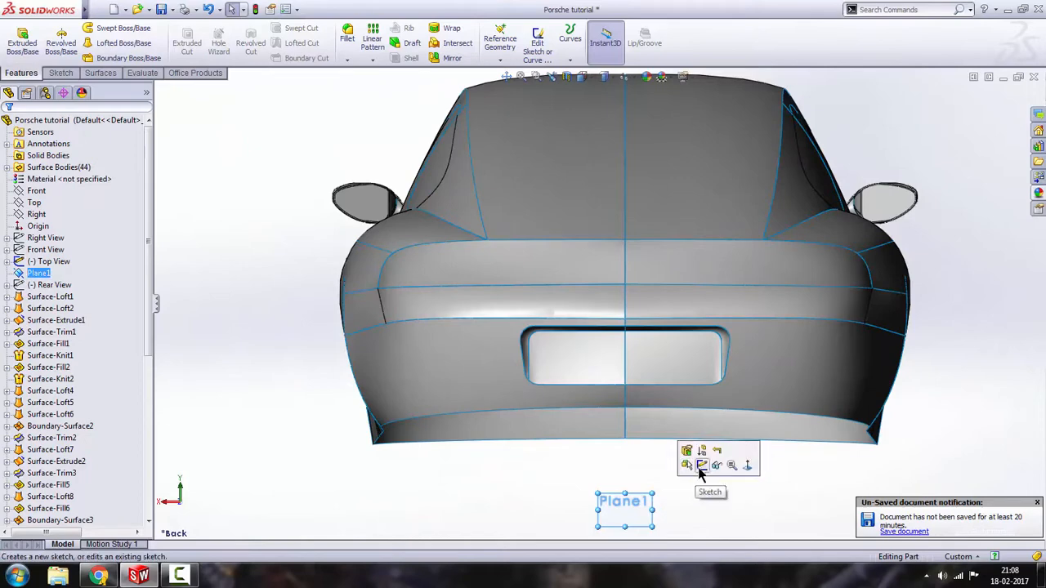
left_click(348, 474)
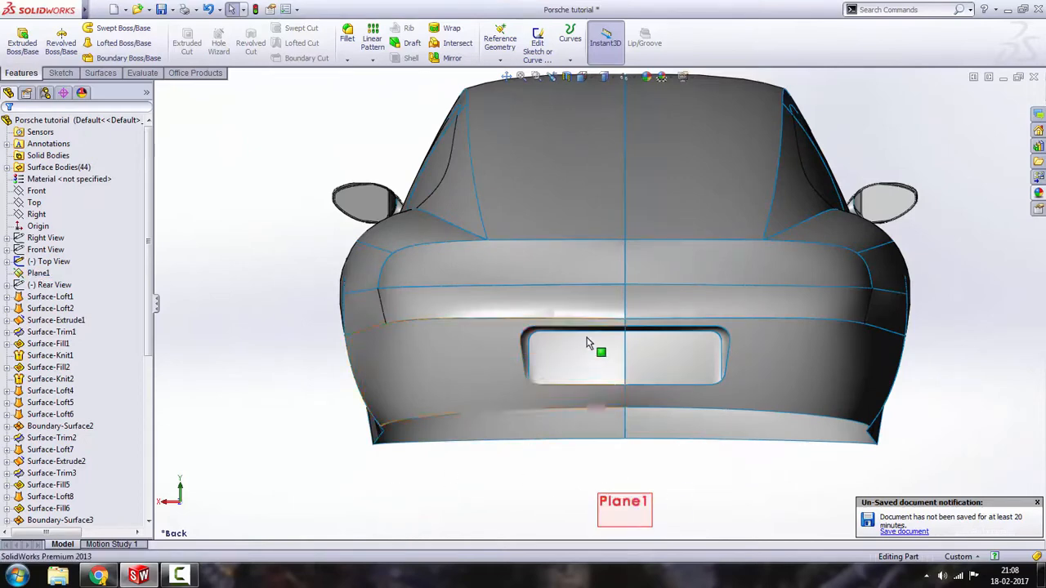
Step: Save the Porsche part
scroll(585, 342, "up", 3)
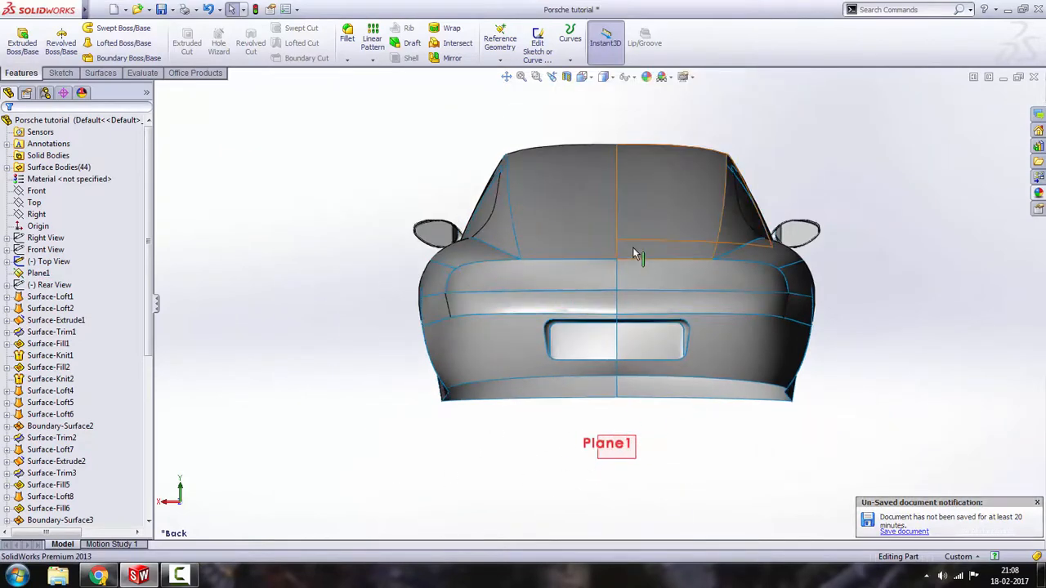
scroll(636, 250, "down", 1)
middle_click_drag(533, 247, 466, 254)
scroll(348, 196, "up", 4)
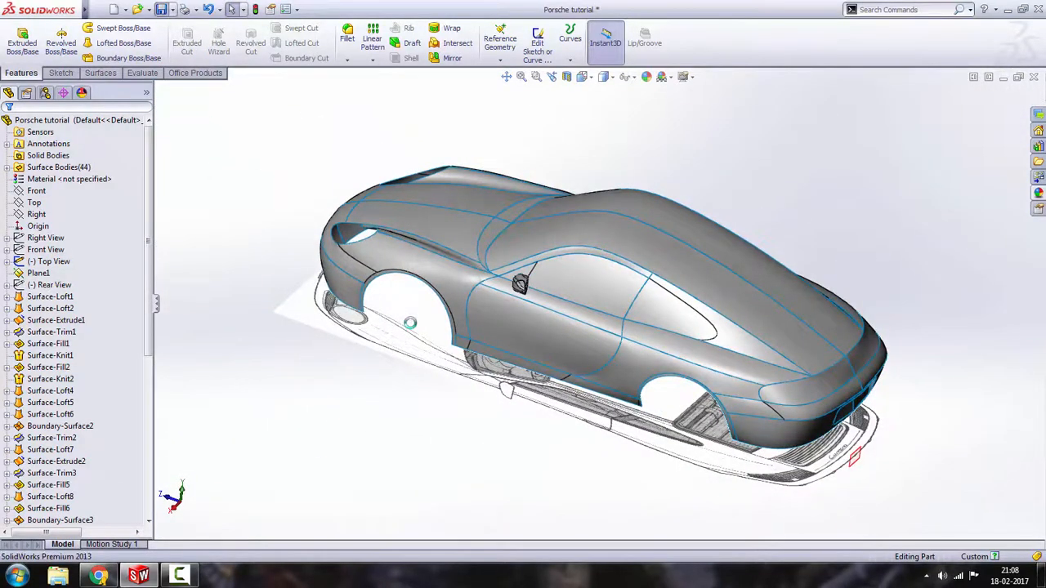
Step: Start a new sketch on Plane1 with the car seen in the Back view
key("space")
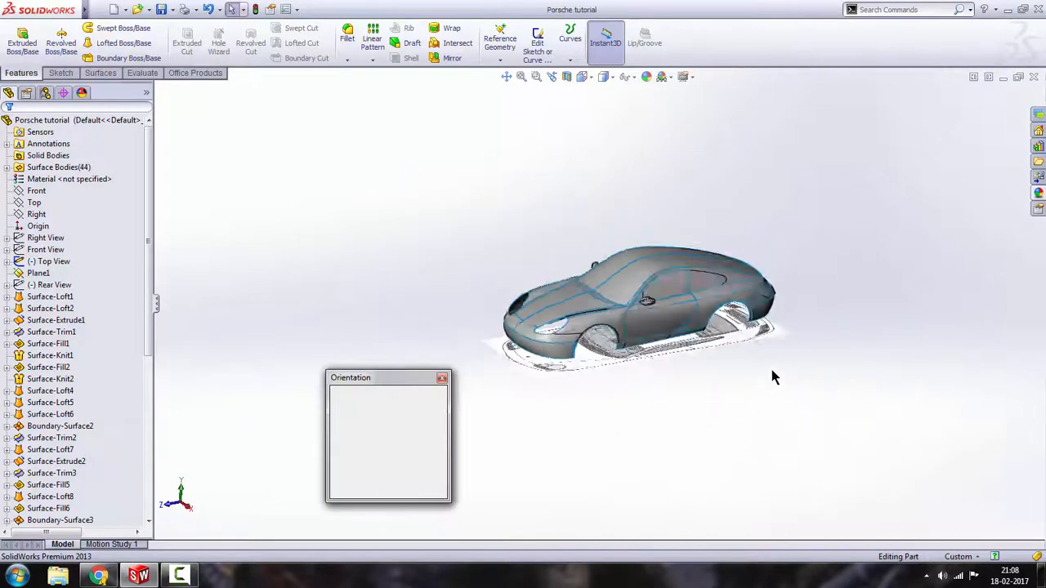
left_click(772, 259)
scroll(571, 377, "down", 3)
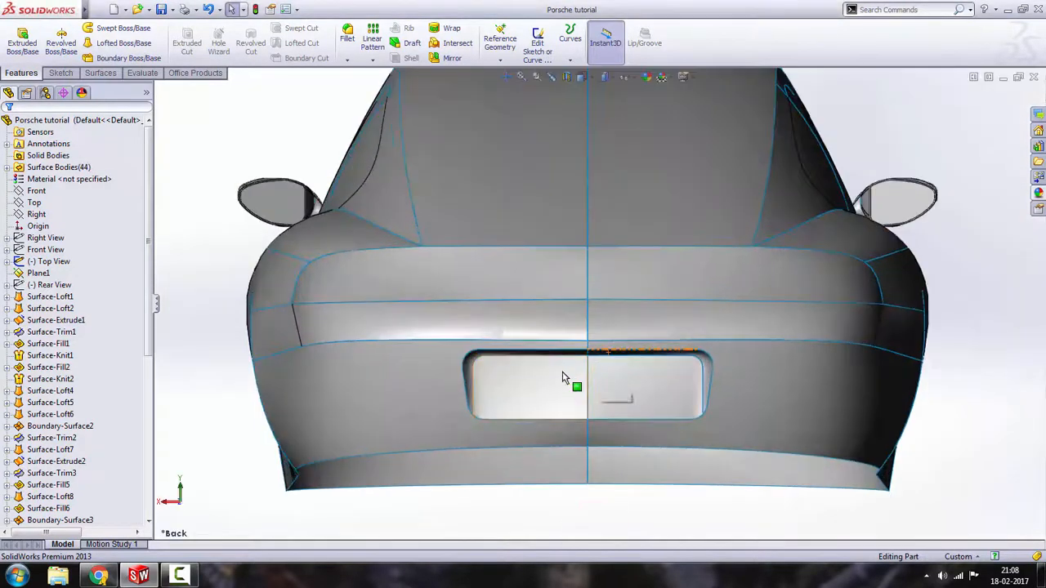
scroll(509, 360, "up", 2)
scroll(578, 352, "down", 3)
scroll(356, 307, "up", 2)
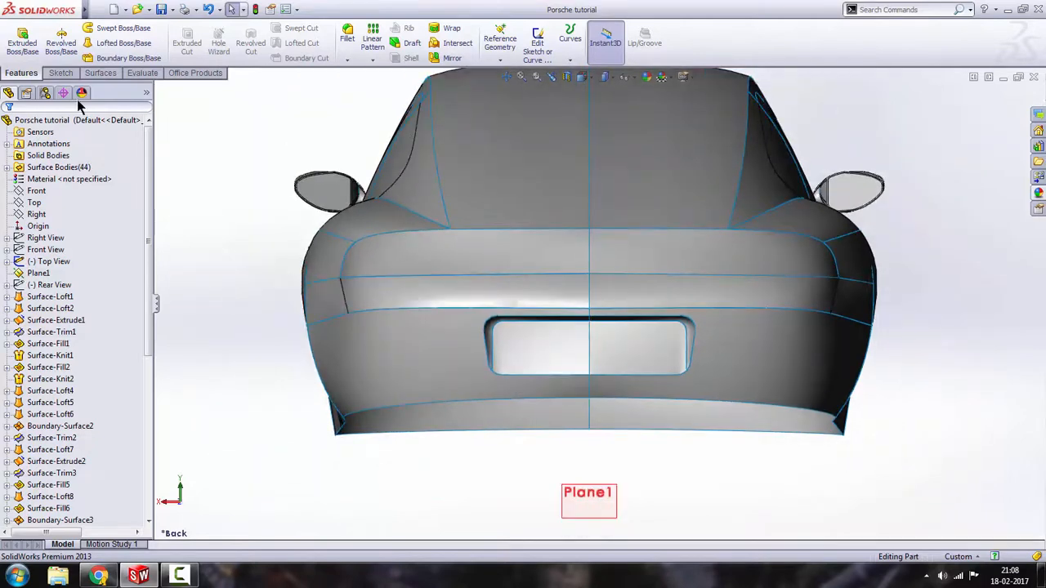
scroll(605, 329, "down", 2)
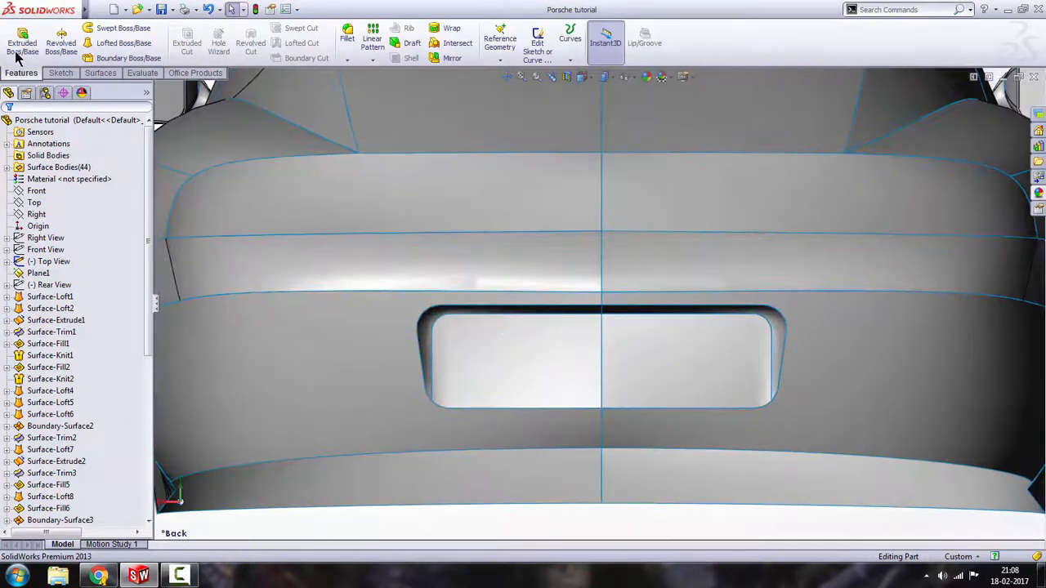
key("f")
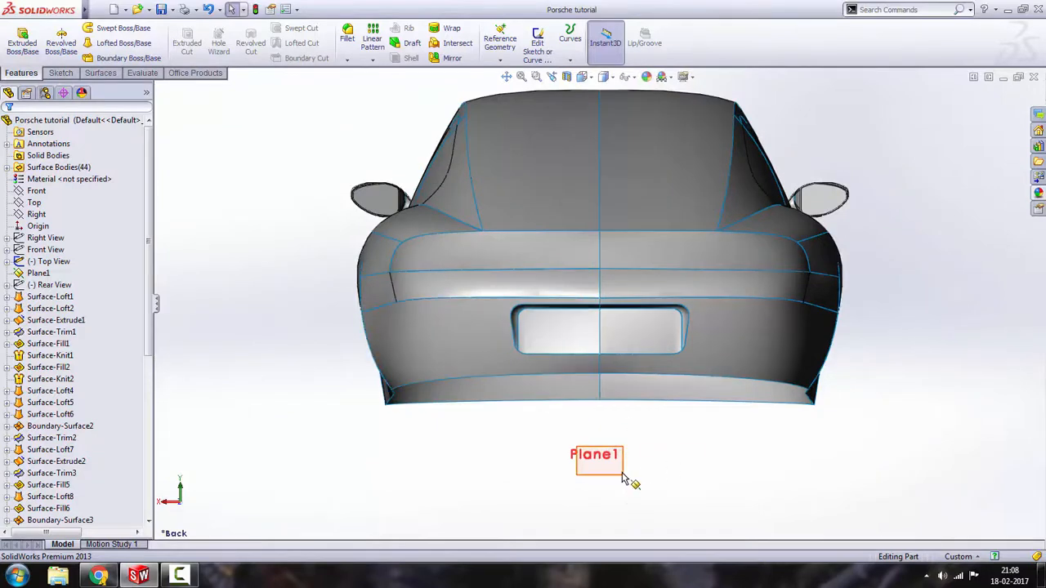
left_click(623, 477)
left_click(677, 433)
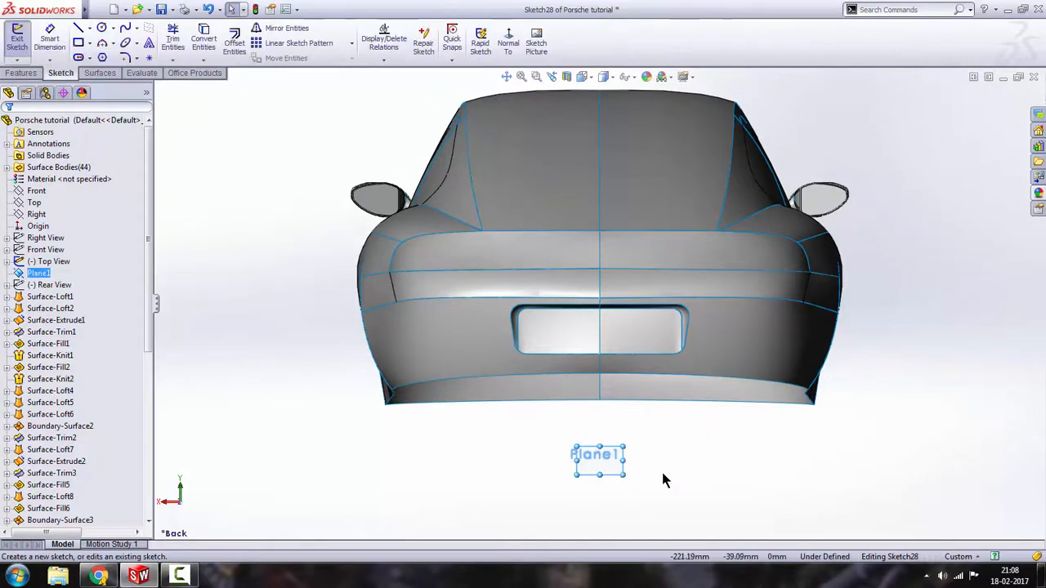
Step: Begin a sketch text with the document font turned off, using Century Regular at a height of 100 mm
scroll(588, 327, "down", 5)
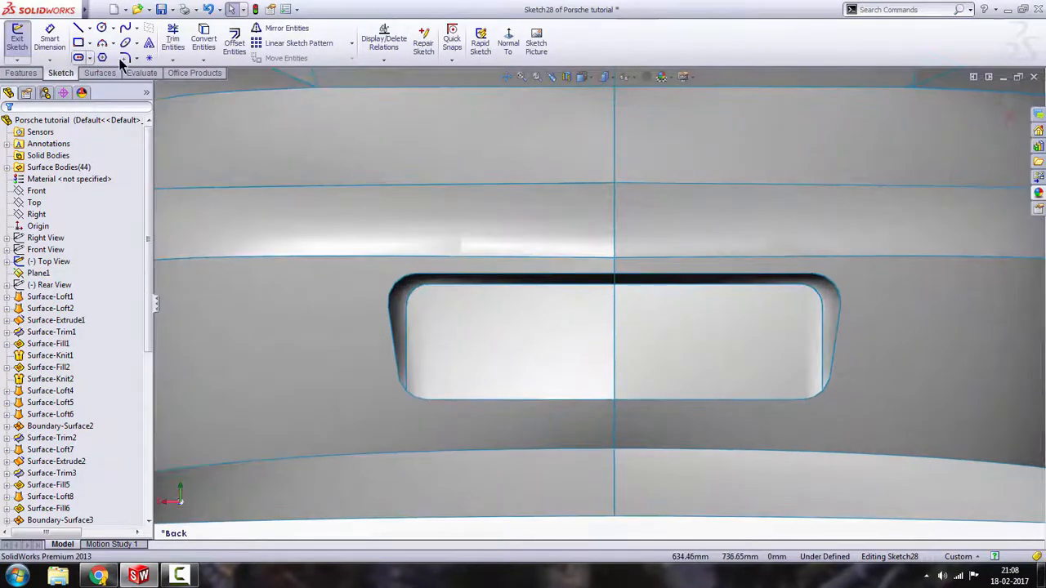
left_click(148, 44)
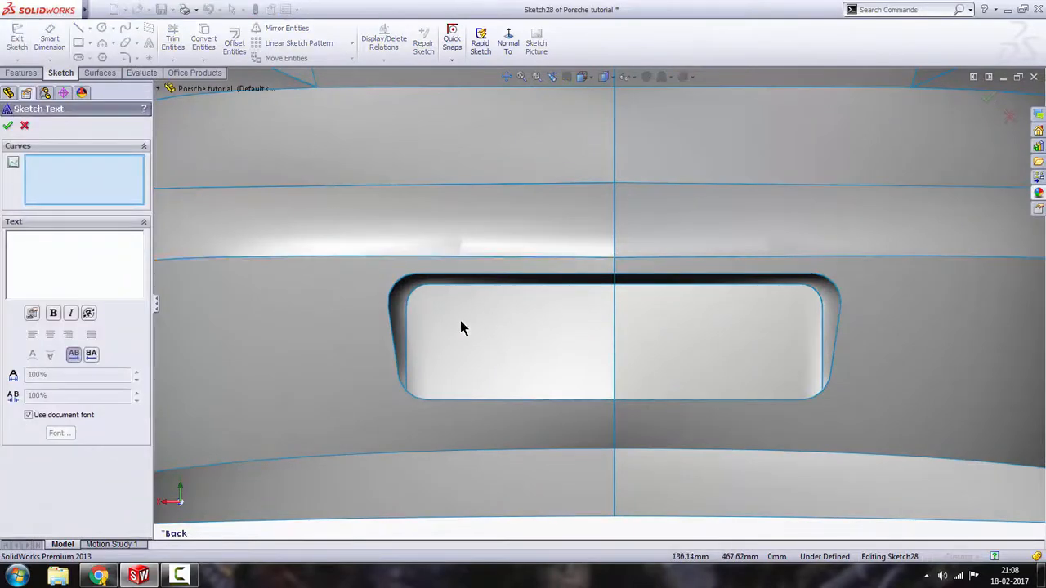
left_click(28, 416)
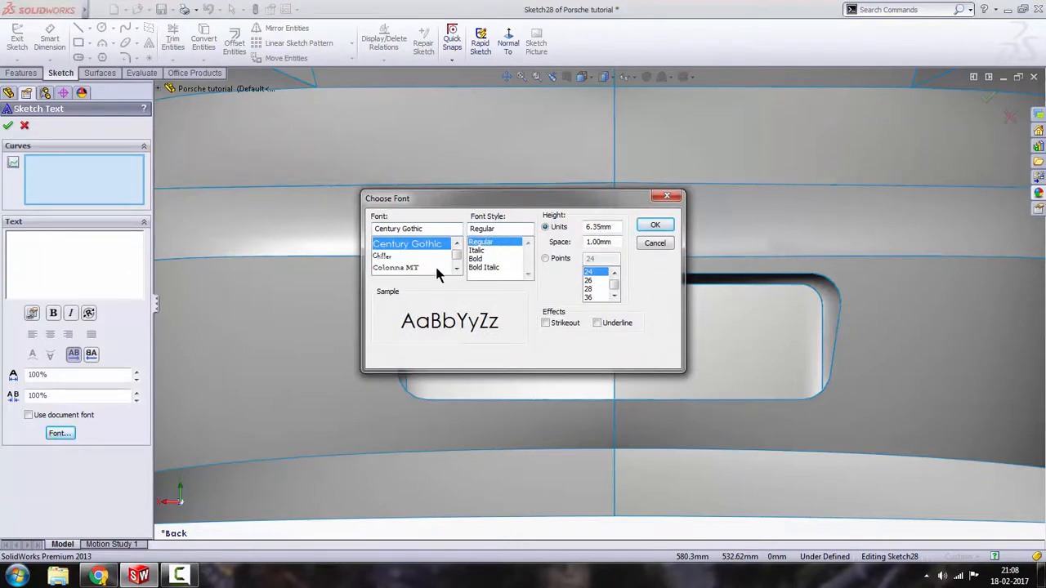
left_click(456, 244)
left_click(457, 244)
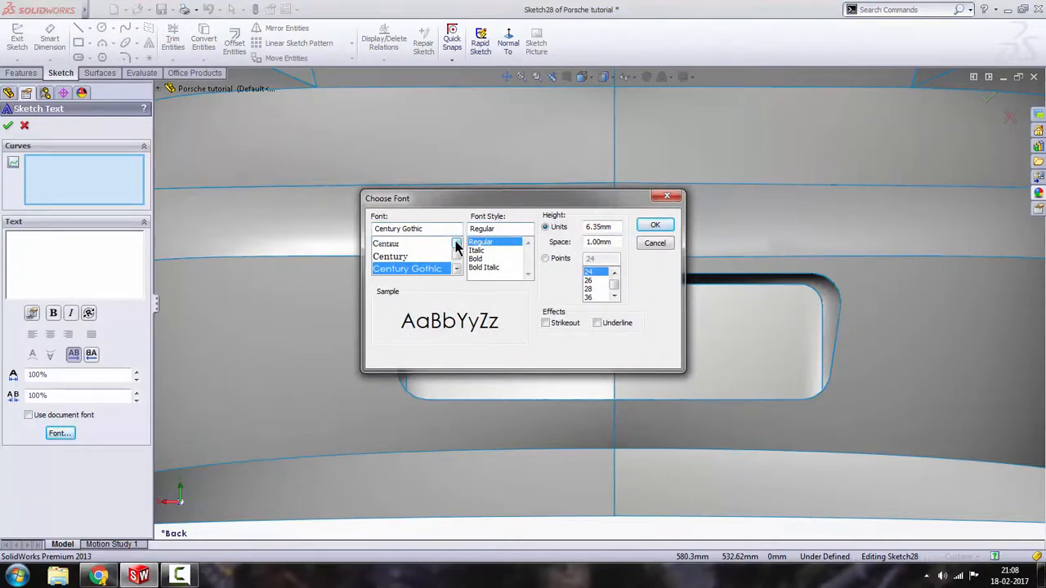
left_click(399, 257)
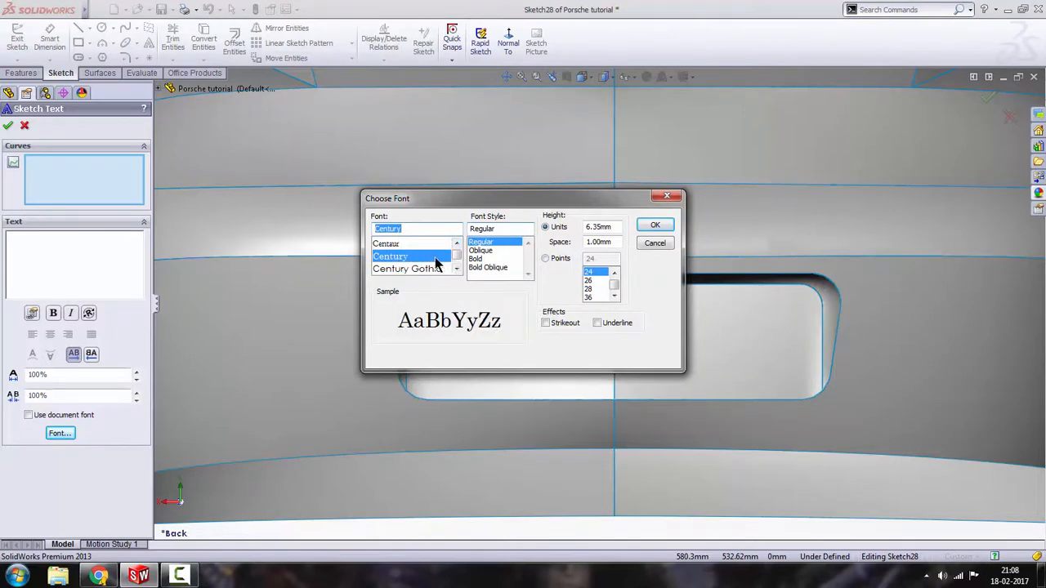
double_click(612, 228)
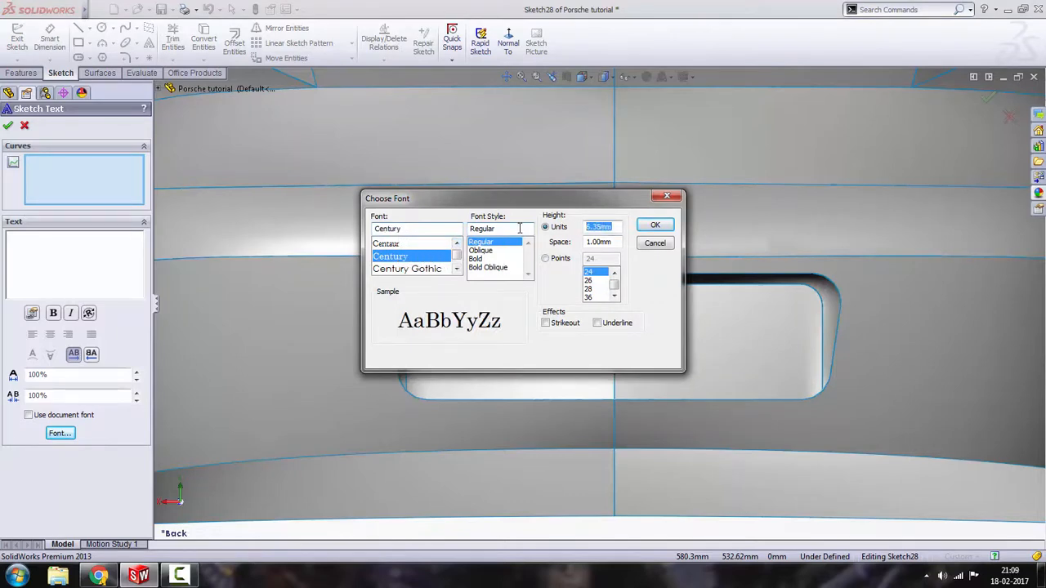
left_click(656, 226)
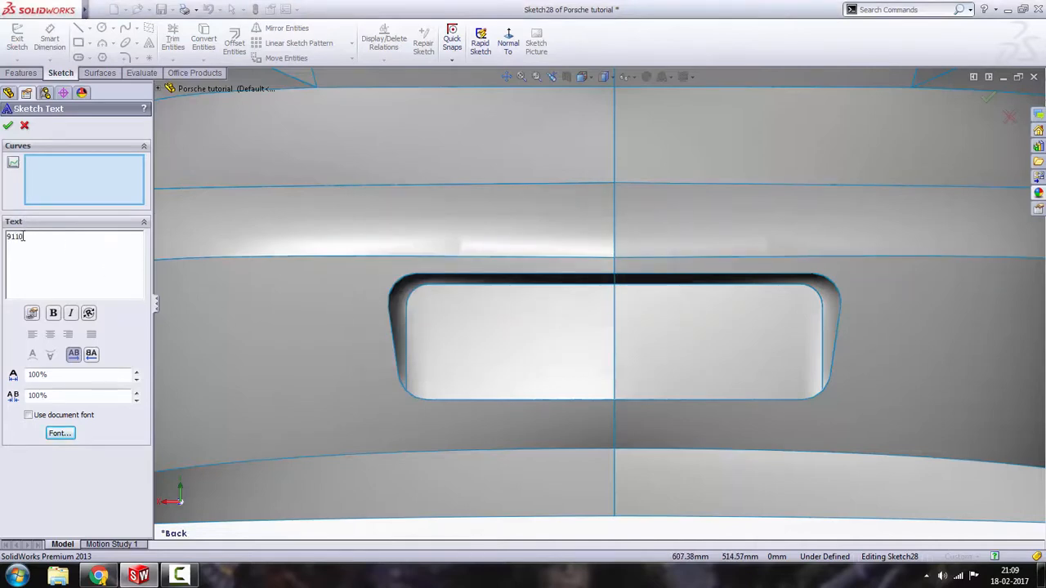
Step: Place the sketch text 911 inside the rear number plate recess, flipped horizontally so it reads correctly from behind
left_click(489, 377)
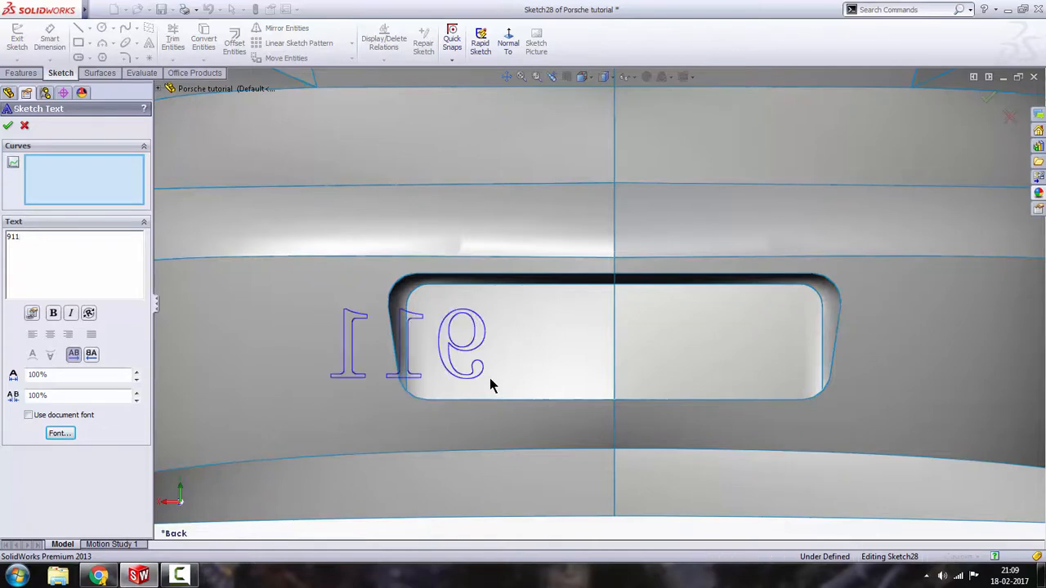
left_click(89, 355)
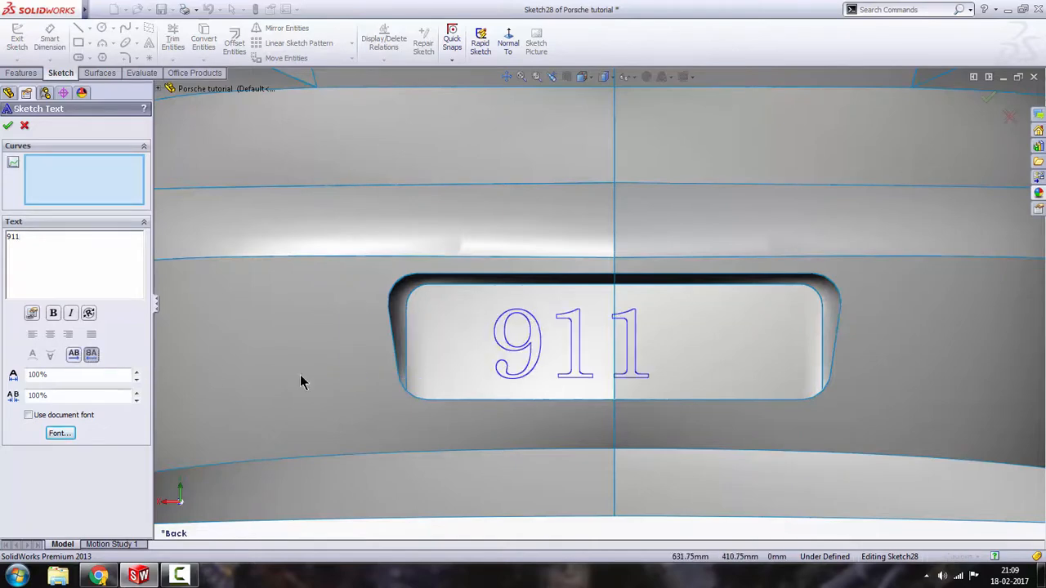
left_click(537, 386)
left_click(509, 376)
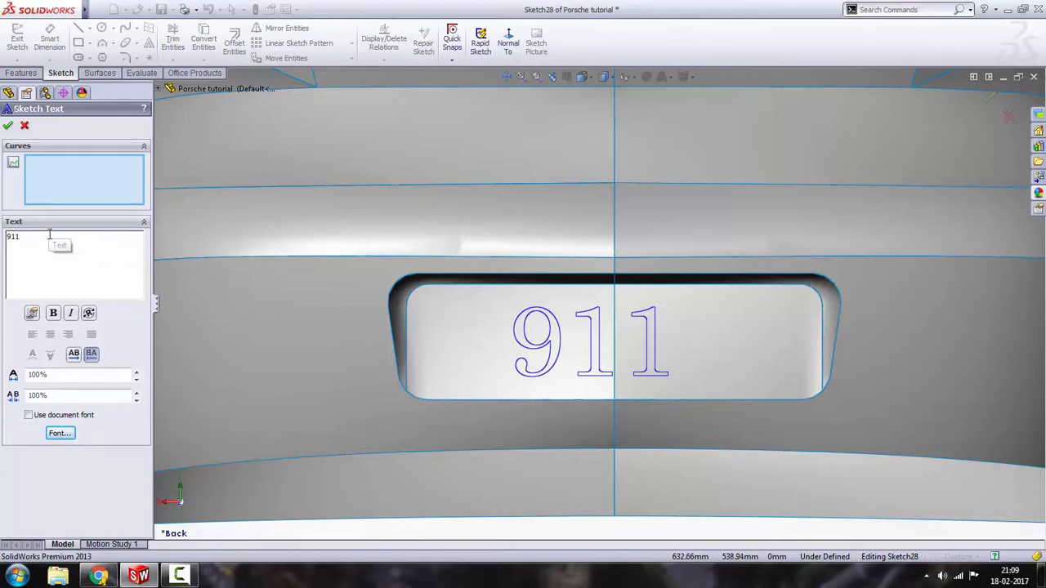
Step: Shorten the sketch text to 91 and try the Century Gothic and Colonna MT fonts for it
key("BackSpace")
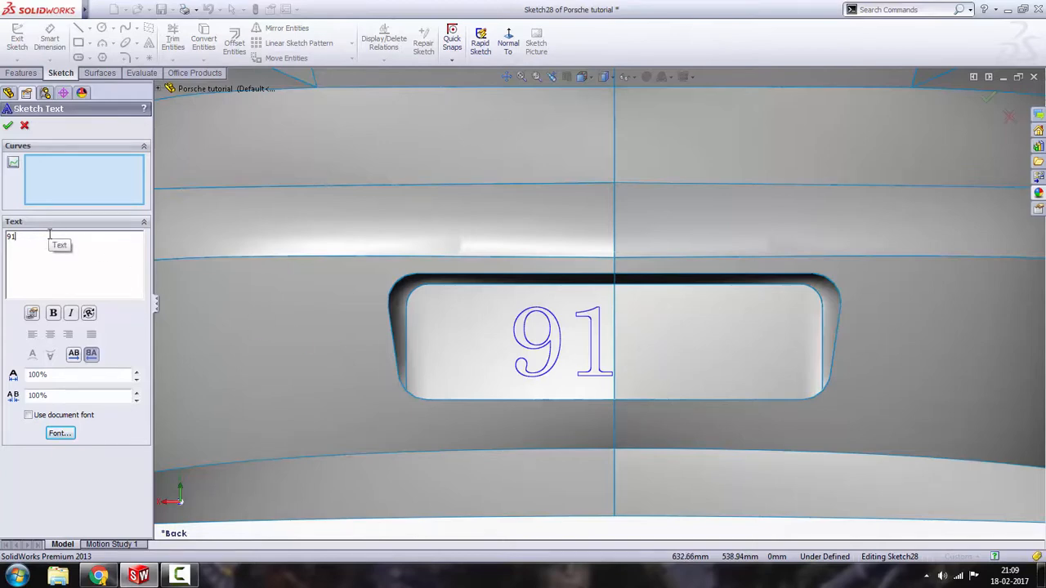
left_click(61, 433)
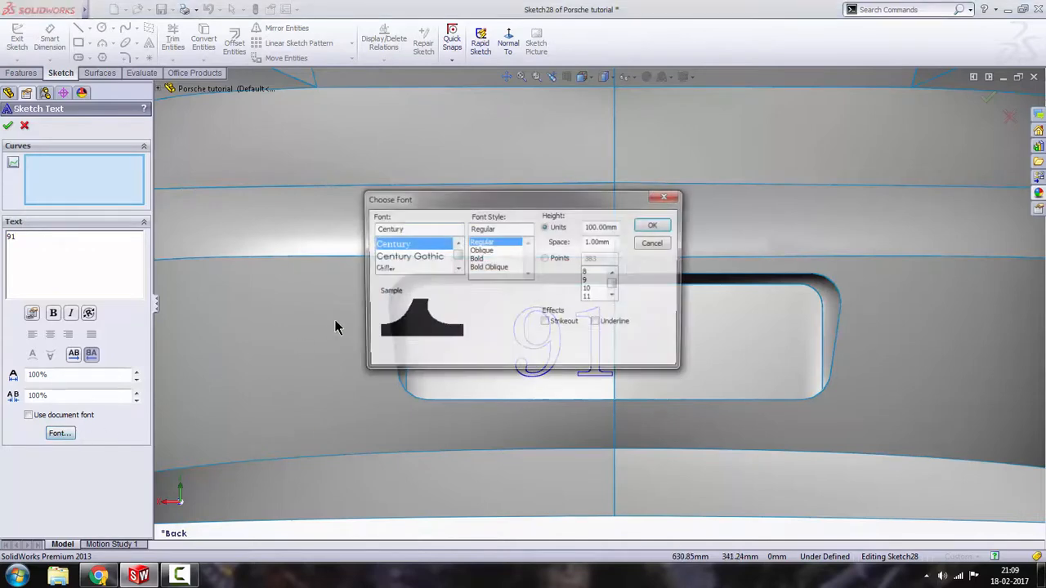
left_click_drag(471, 202, 434, 159)
left_click(312, 214)
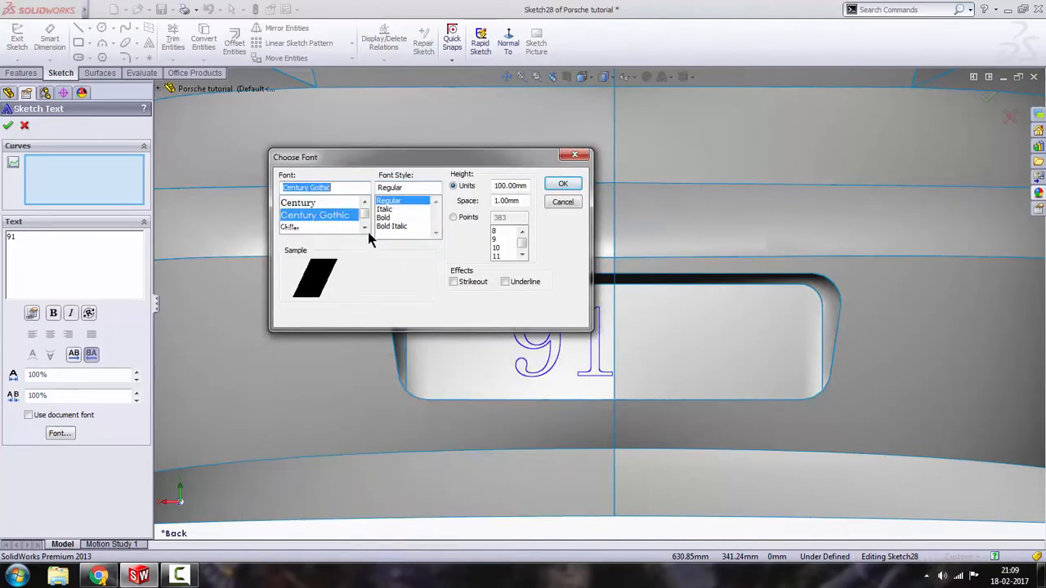
left_click(365, 228)
left_click(365, 228)
left_click(365, 228)
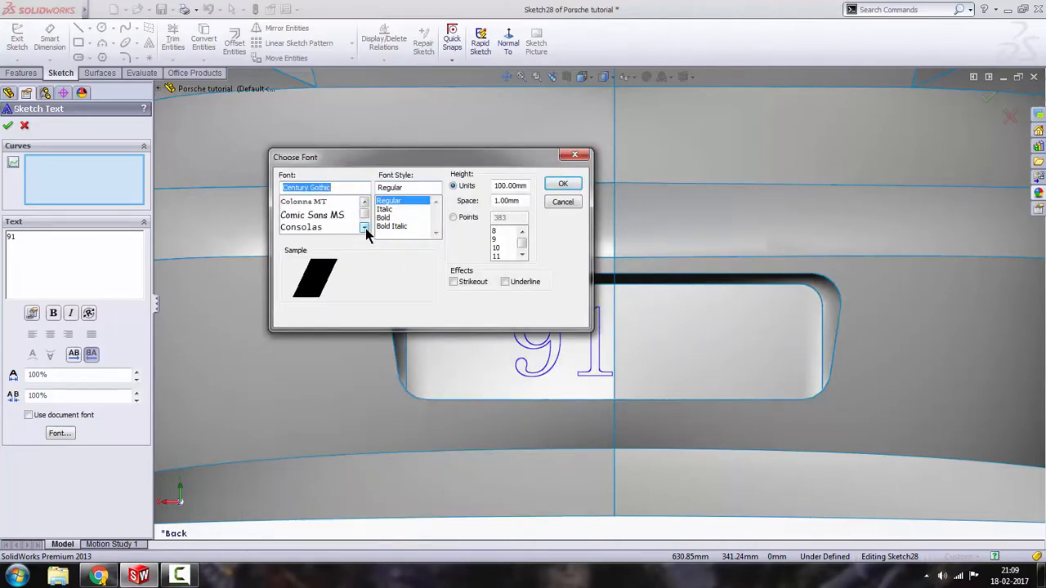
left_click(321, 202)
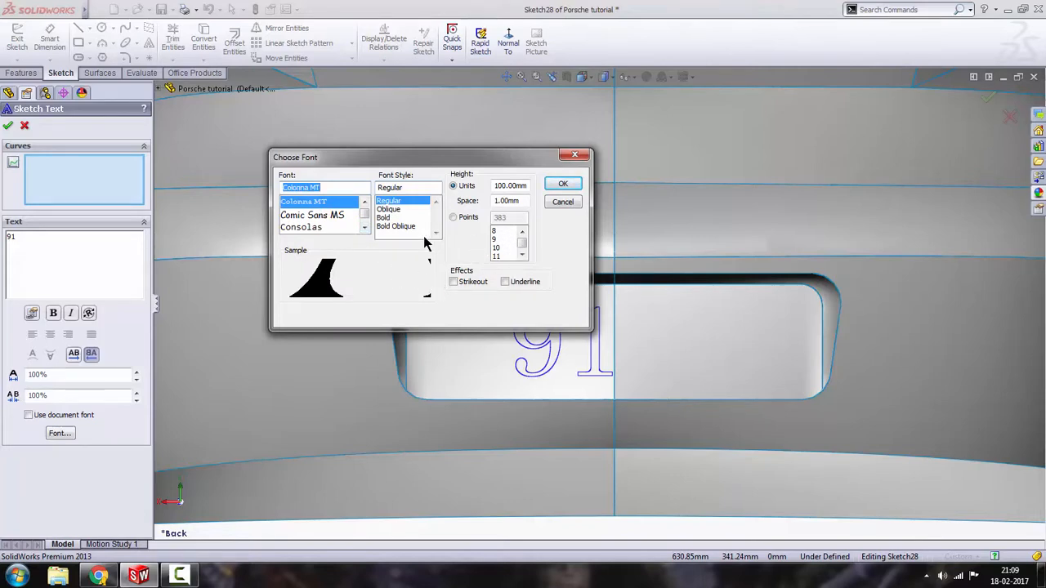
Step: Change the 91 sketch text's font to Georgia Regular, accept the text and exit the sketch
left_click(365, 228)
left_click(364, 228)
left_click(364, 228)
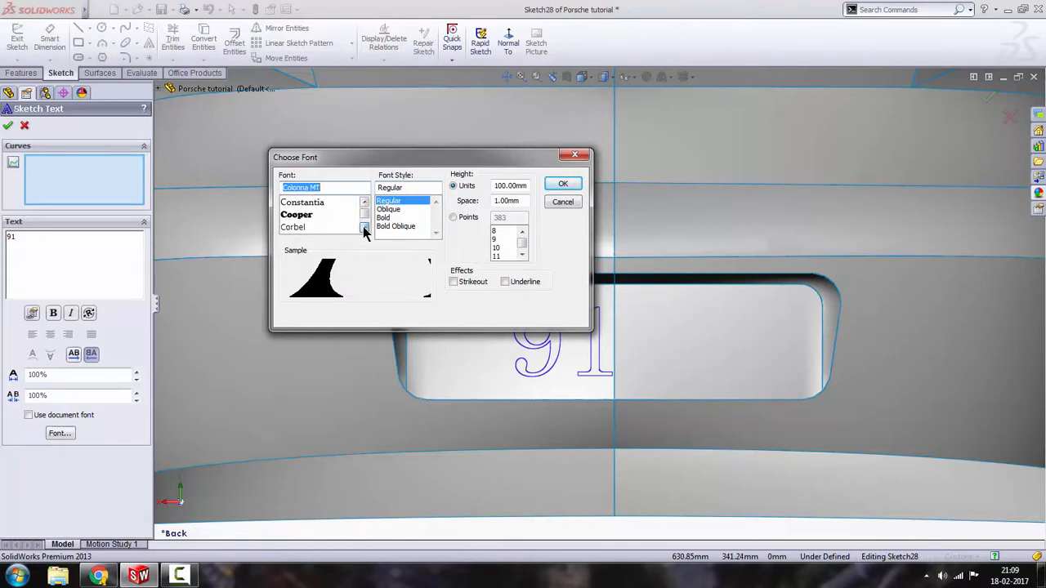
left_click(364, 227)
left_click(364, 228)
left_click(365, 228)
left_click(364, 228)
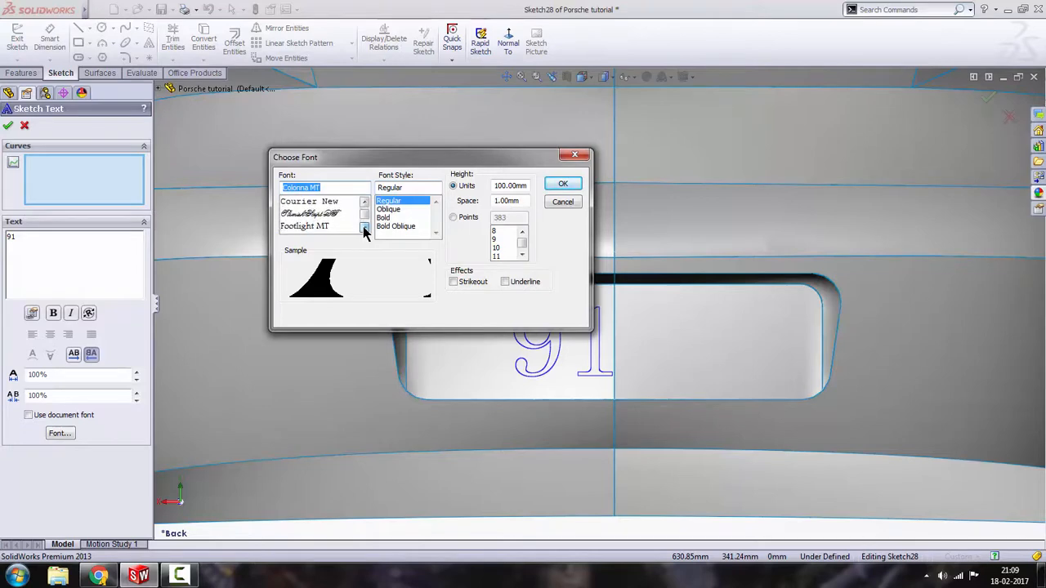
left_click(364, 228)
left_click(364, 228)
left_click(365, 228)
left_click(364, 228)
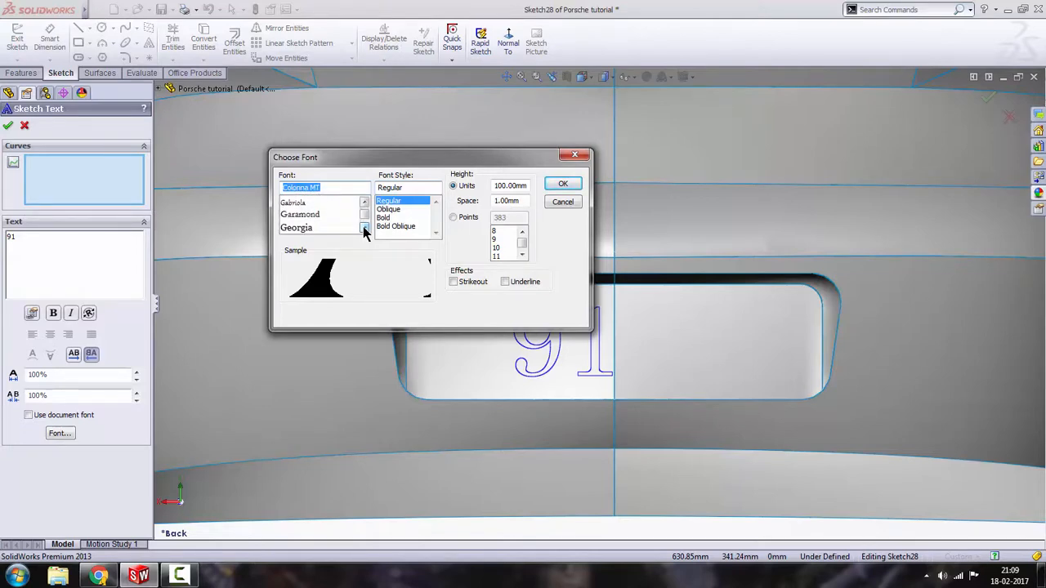
left_click(365, 228)
left_click(333, 216)
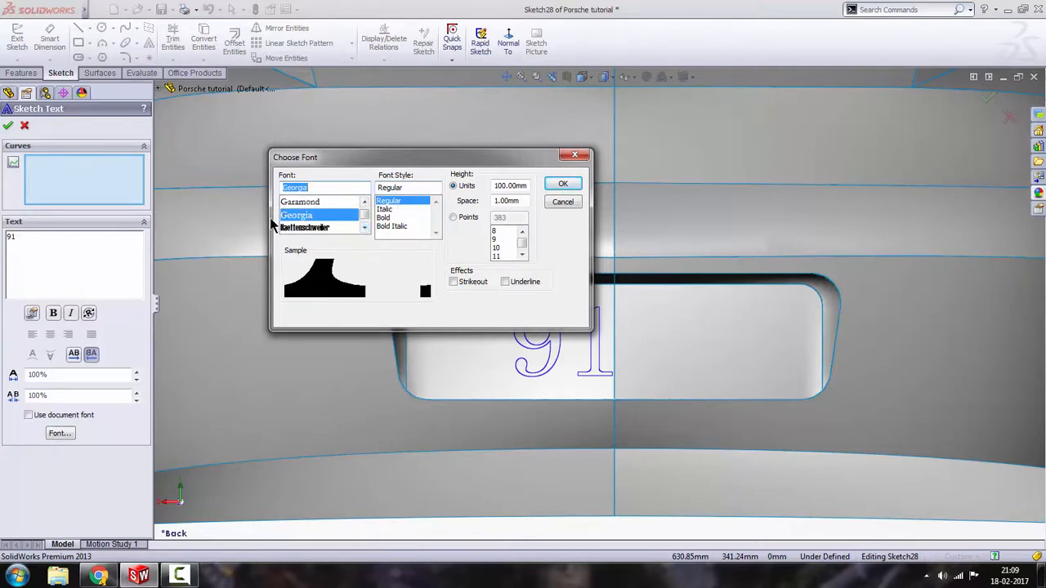
left_click(562, 184)
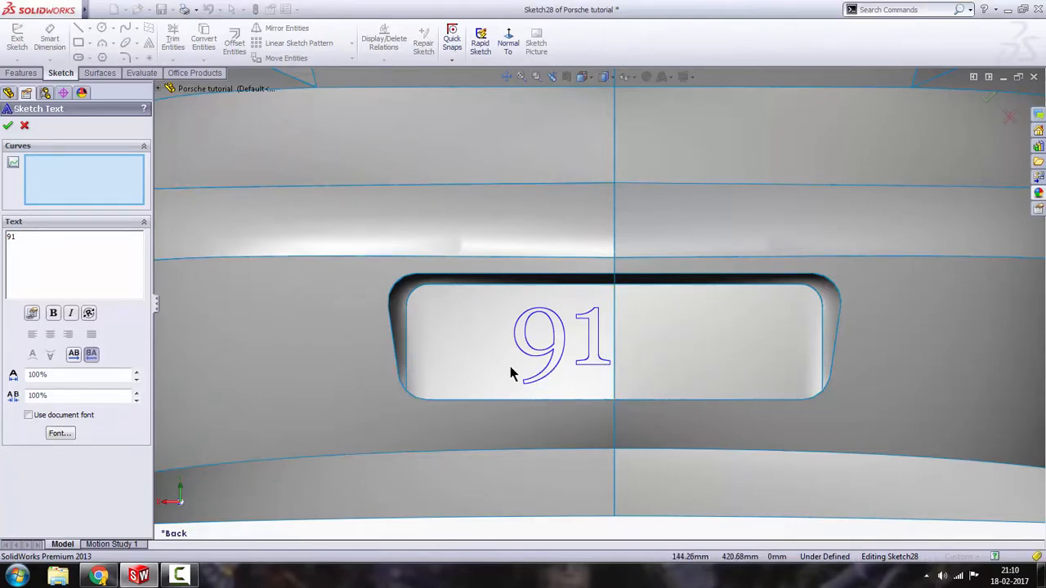
key("z")
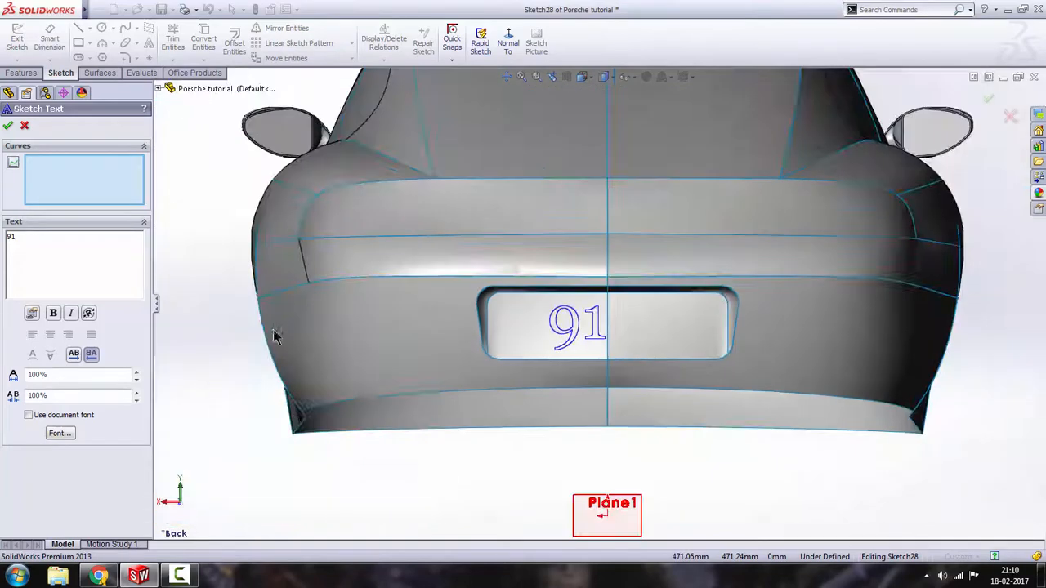
left_click(7, 126)
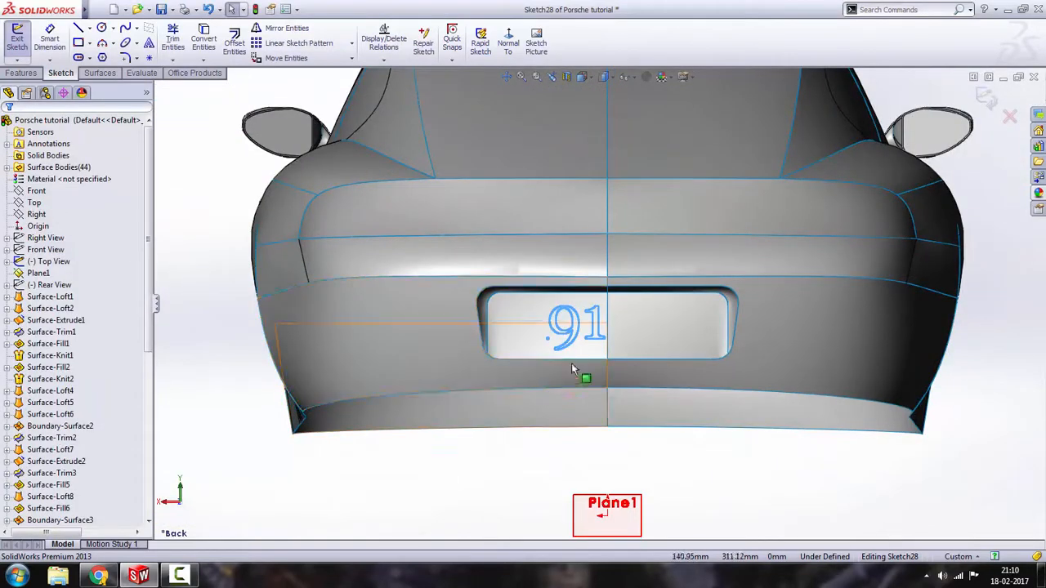
left_click(989, 103)
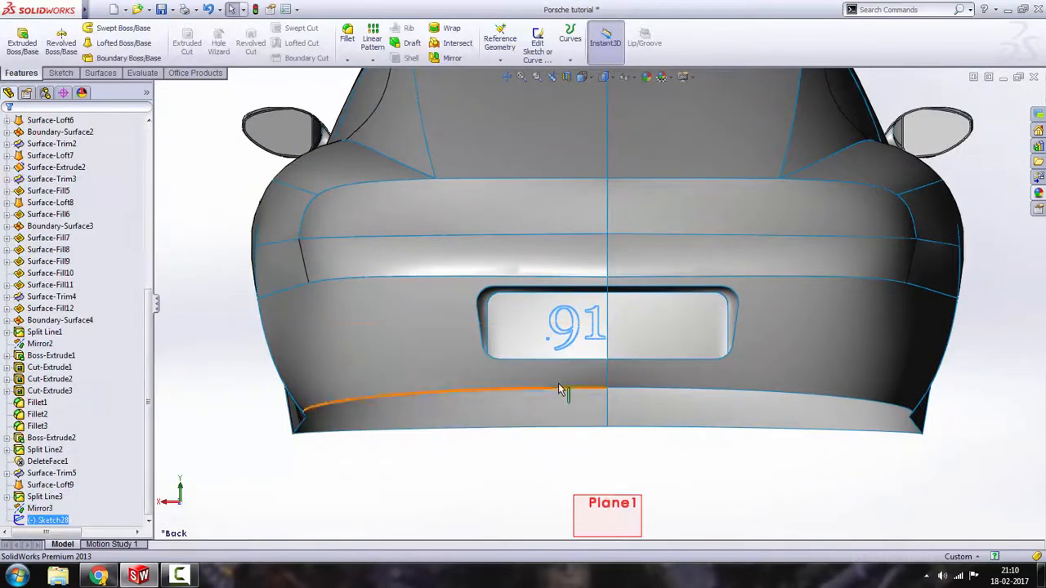
Step: Start an extruded boss from the 91 sketch, beginning at the left half of the number plate recess's back surface
middle_click_drag(560, 390, 642, 448)
scroll(633, 347, "down", 3)
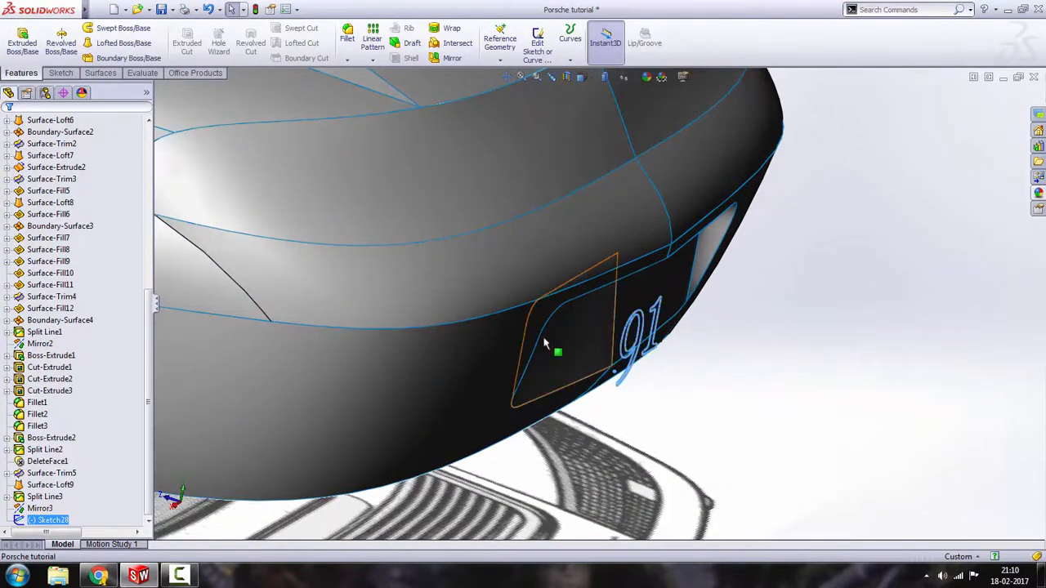
left_click(36, 49)
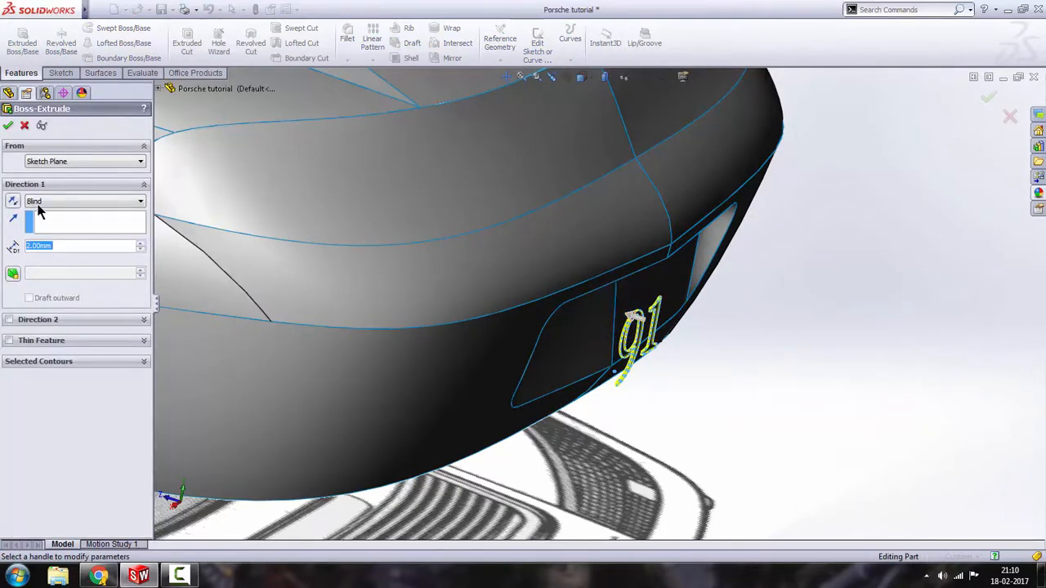
left_click(83, 162)
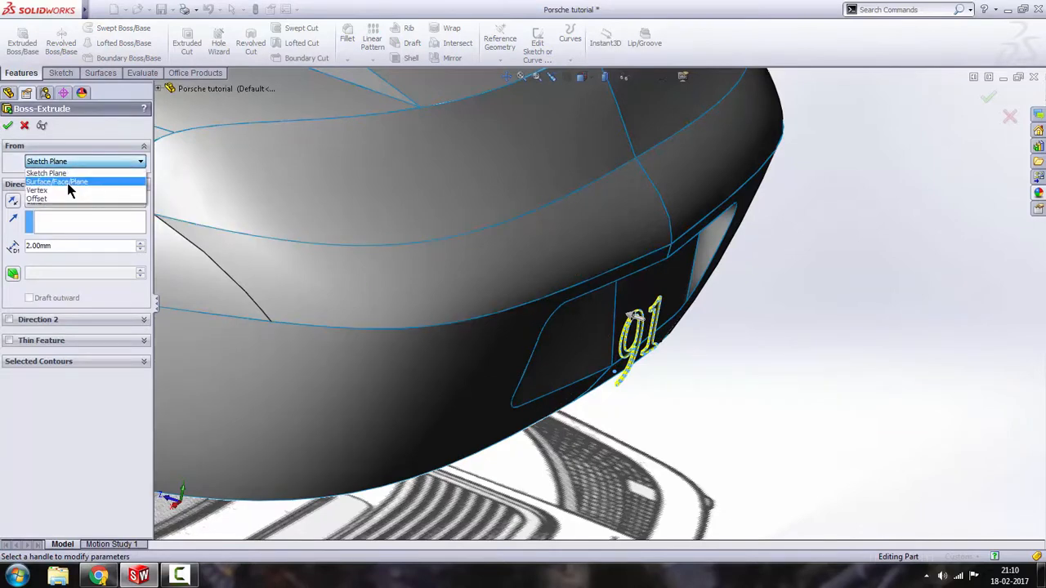
left_click(61, 182)
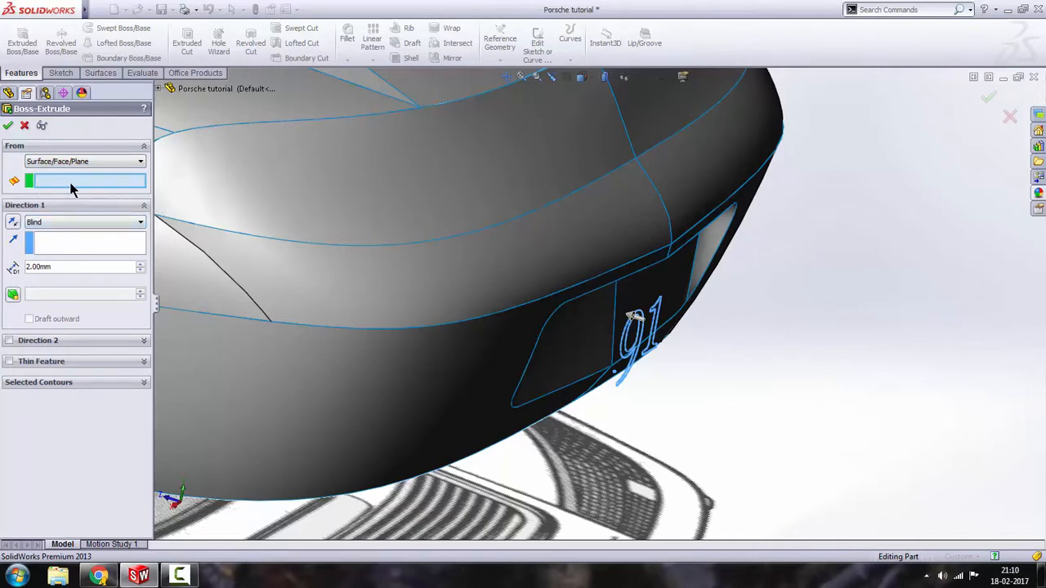
left_click(569, 347)
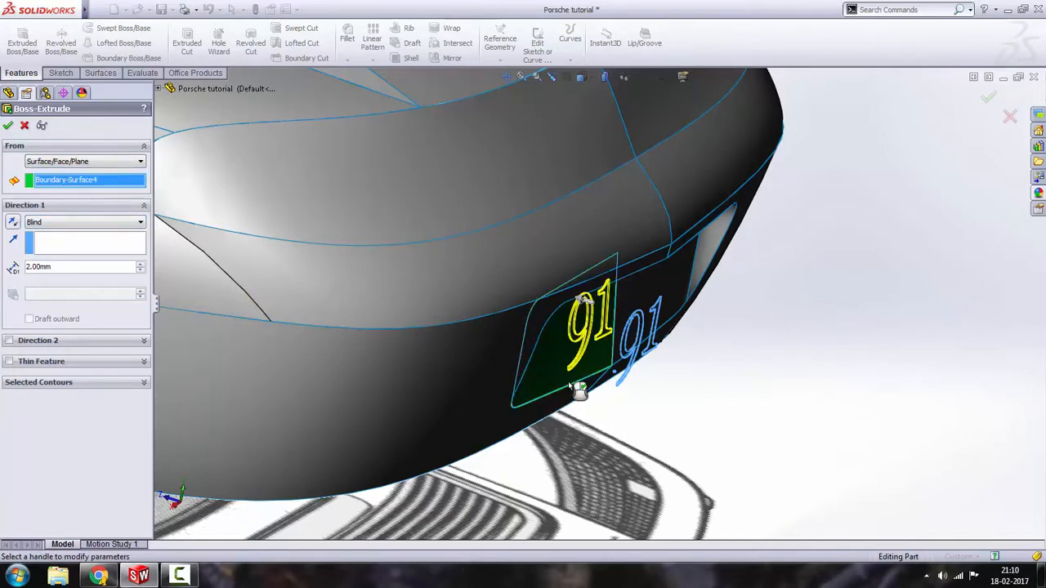
Step: Reverse the 91 text extrusion to point outward from the recess, set its blind depth to 10 mm and finish it
mouse_move(564, 381)
middle_mouse_down()
mouse_move(545, 344)
mouse_move(555, 379)
middle_mouse_up()
scroll(578, 312, "down", 3)
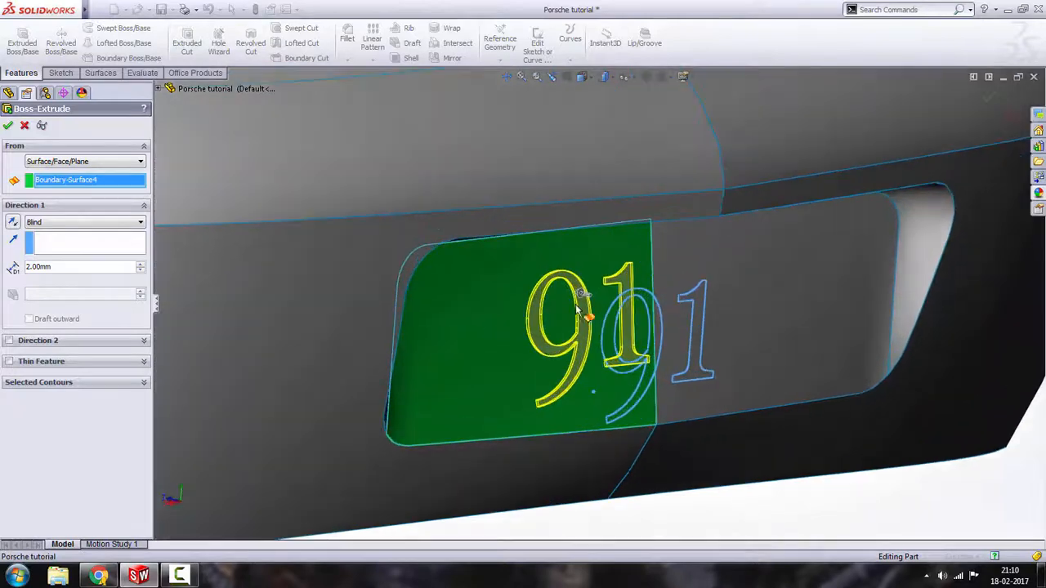
middle_click_drag(594, 282, 590, 349)
left_click(16, 226)
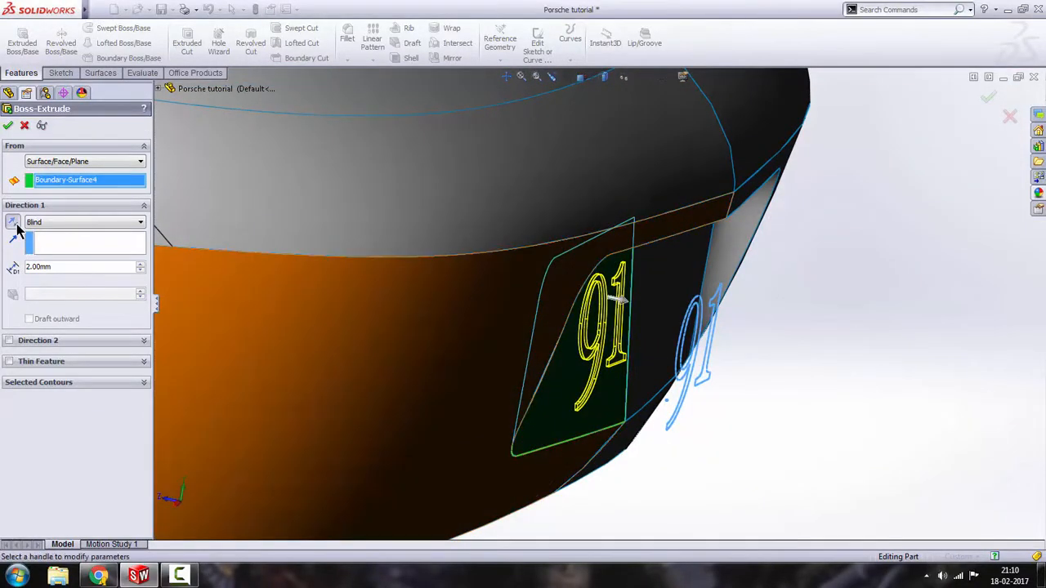
scroll(606, 302, "down", 1)
scroll(513, 316, "up", 2)
middle_click_drag(513, 316, 462, 314)
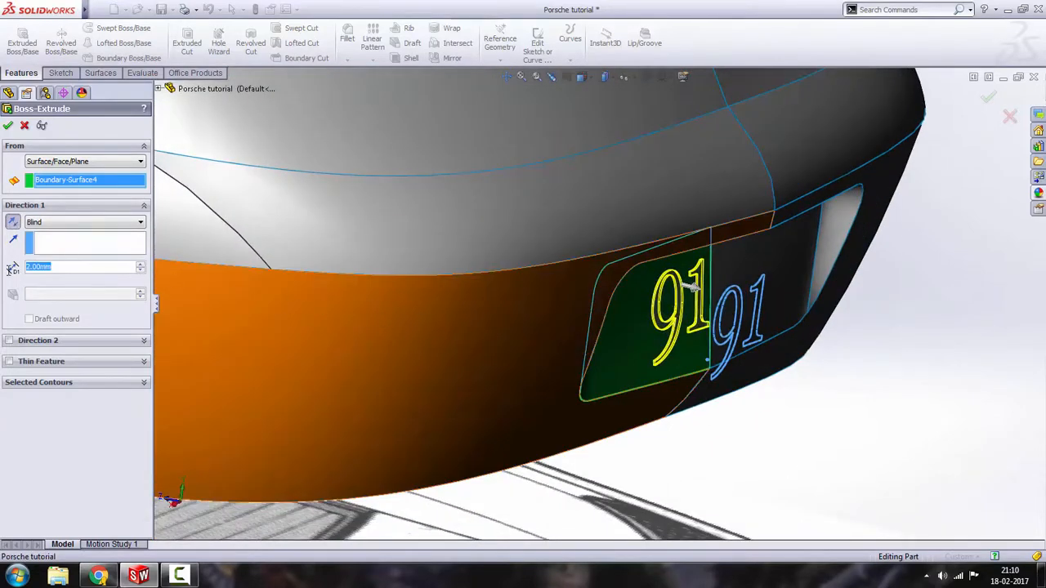
type("10")
key("Return")
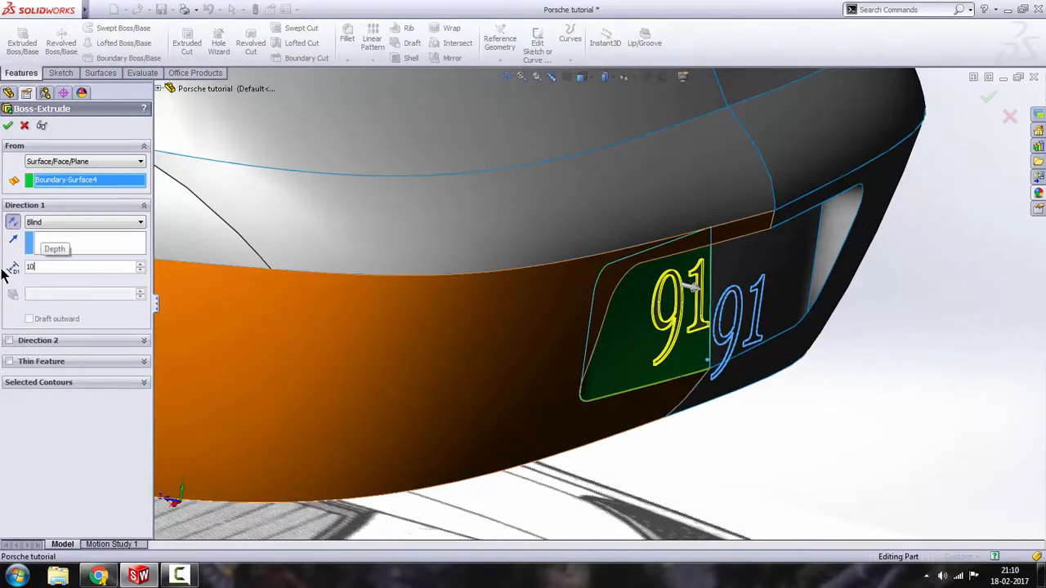
middle_click_drag(715, 353, 590, 338)
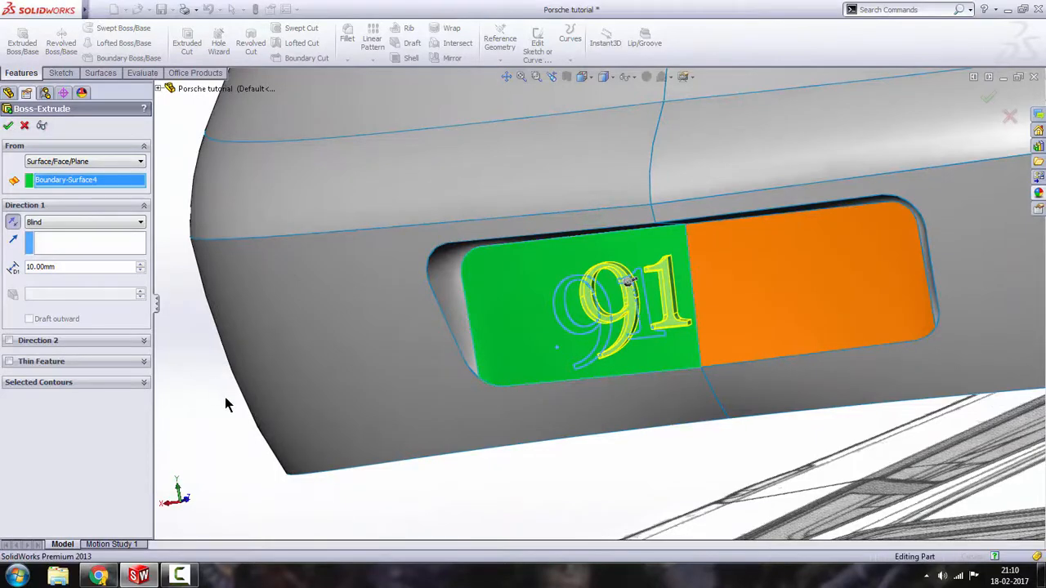
key("Return")
Step: Start a new sketch on Plane1 and orient the view normal to it
middle_click_drag(222, 402, 627, 327)
scroll(657, 318, "up", 3)
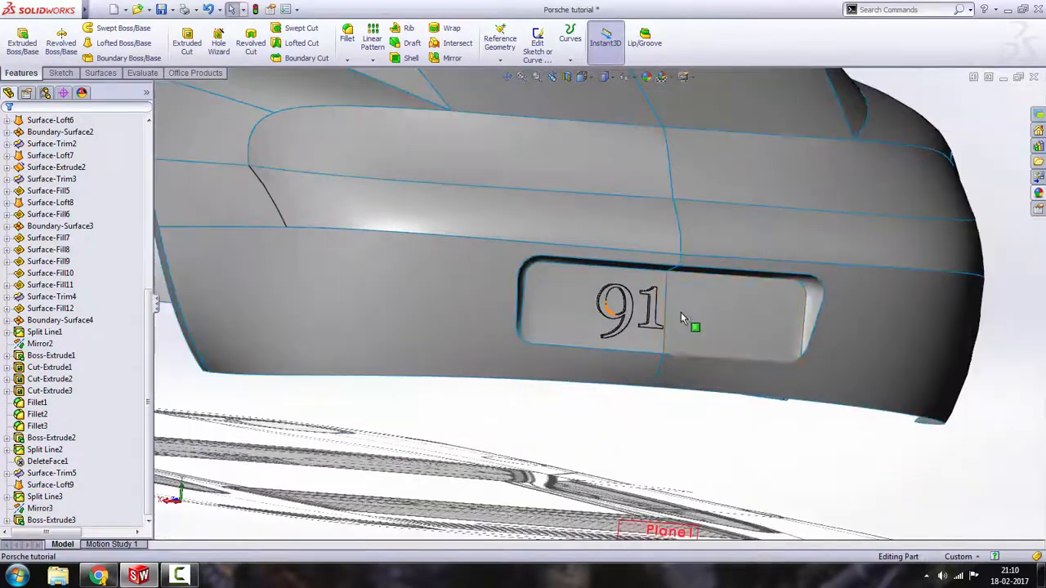
scroll(682, 312, "down", 2)
scroll(600, 317, "down", 1)
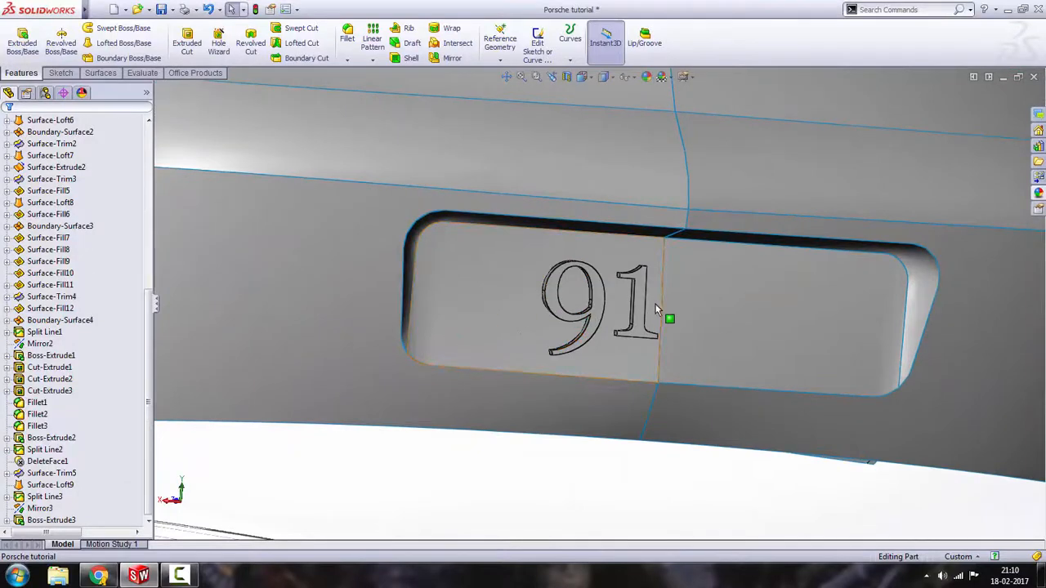
scroll(649, 327, "up", 5)
scroll(678, 327, "down", 3)
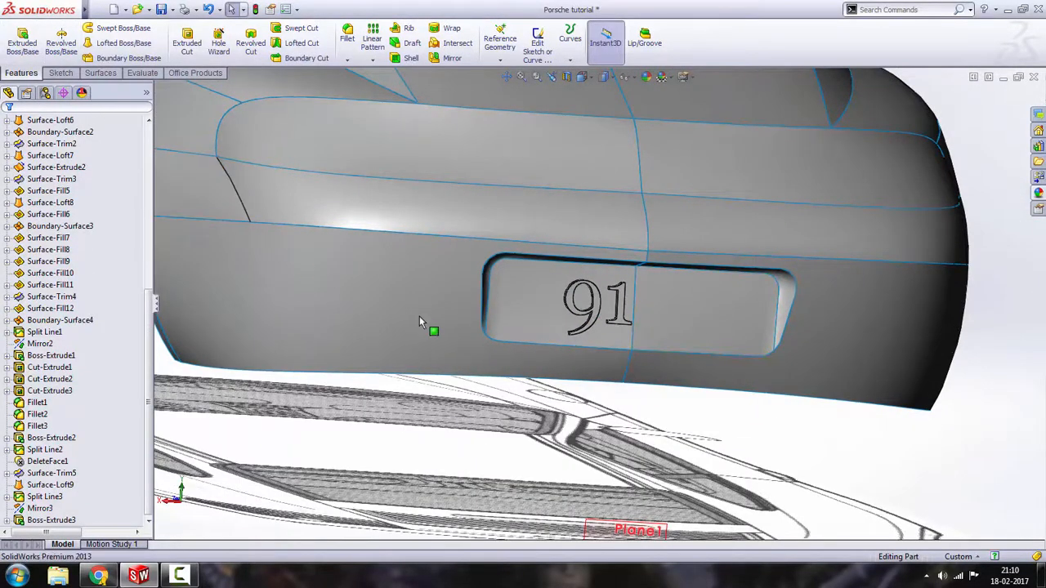
scroll(588, 314, "up", 3)
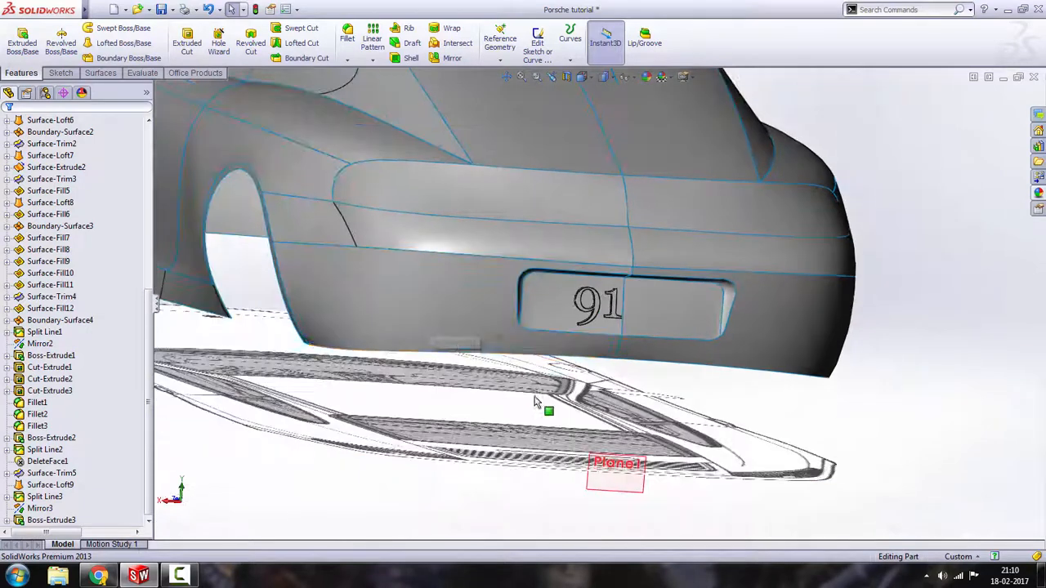
left_click(60, 73)
left_click(16, 37)
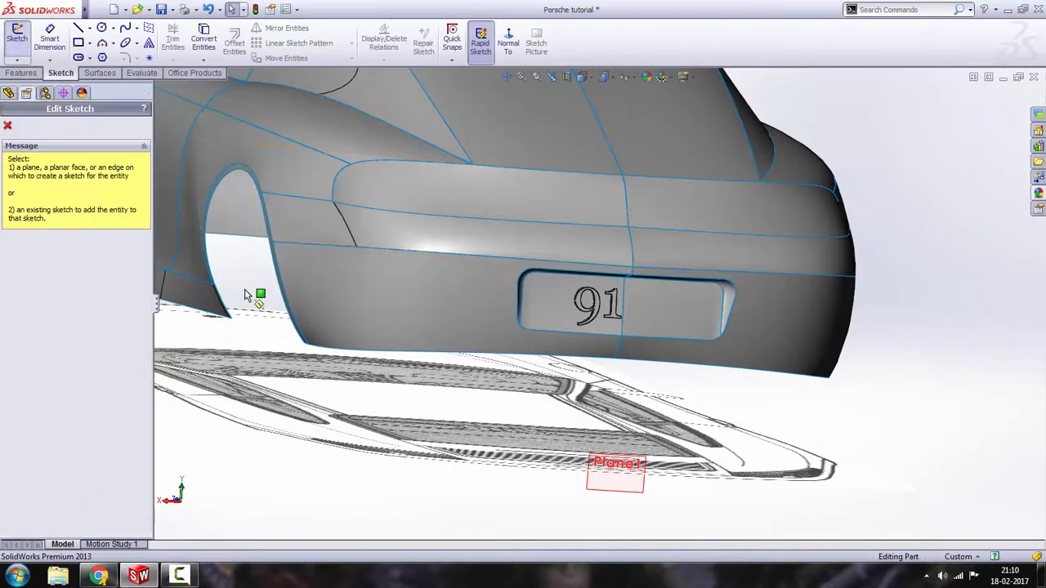
left_click(590, 488)
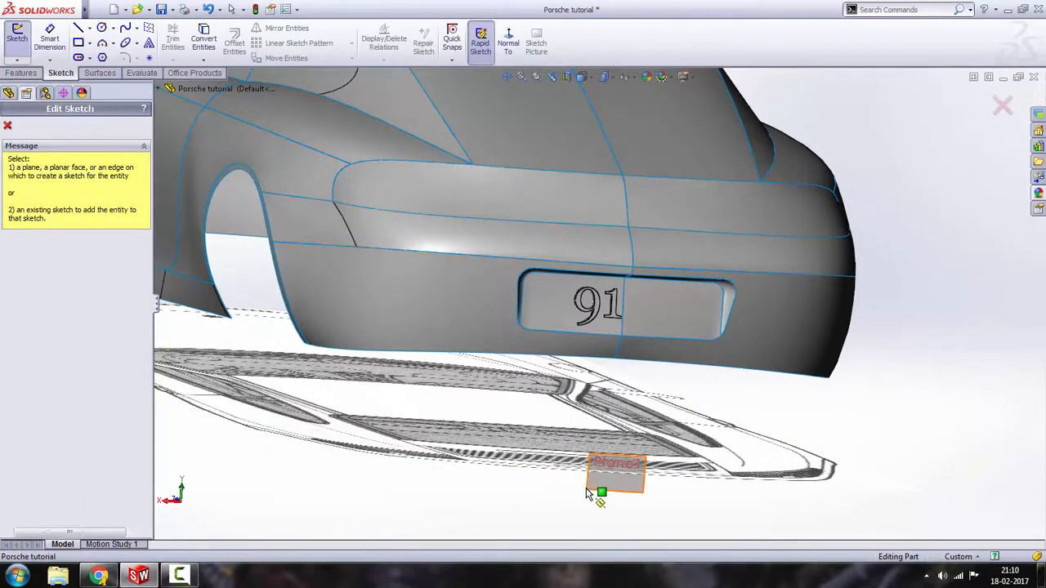
left_click(502, 43)
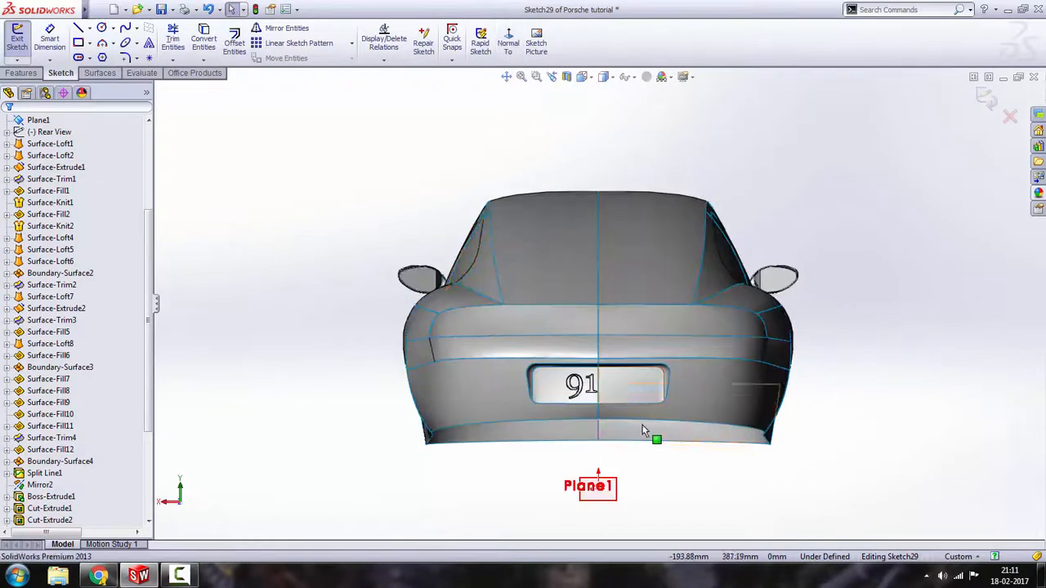
Step: Begin another sketch text with the document font turned off and a text height of 100 mm
scroll(532, 327, "down", 5)
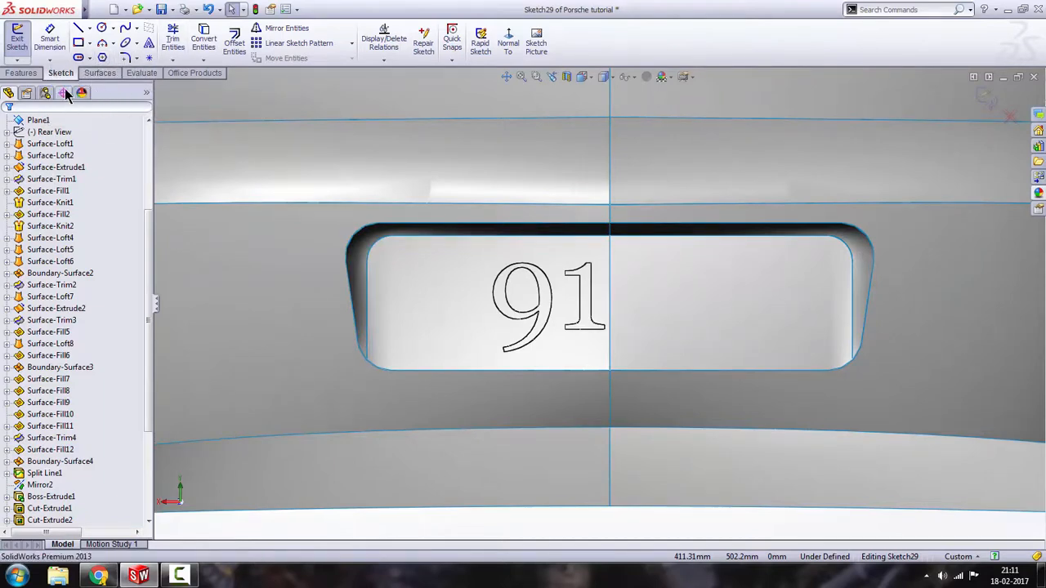
left_click(148, 42)
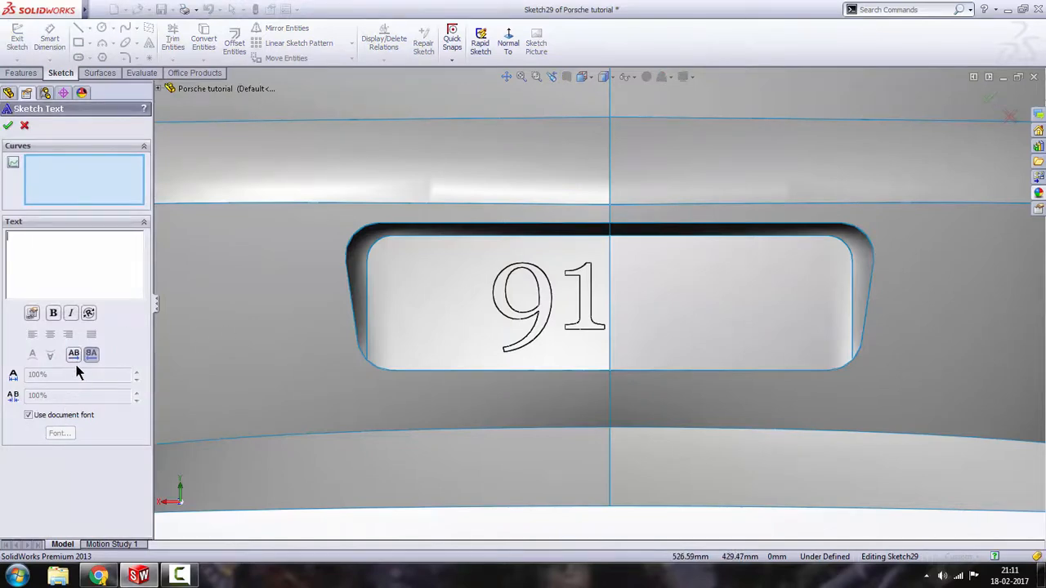
left_click(29, 416)
left_click(59, 433)
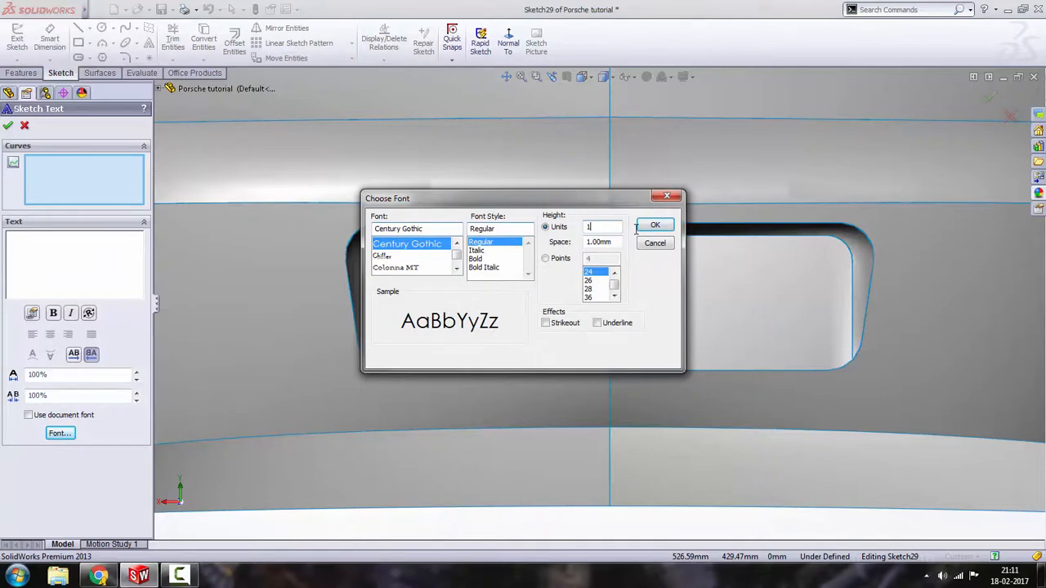
key("Return")
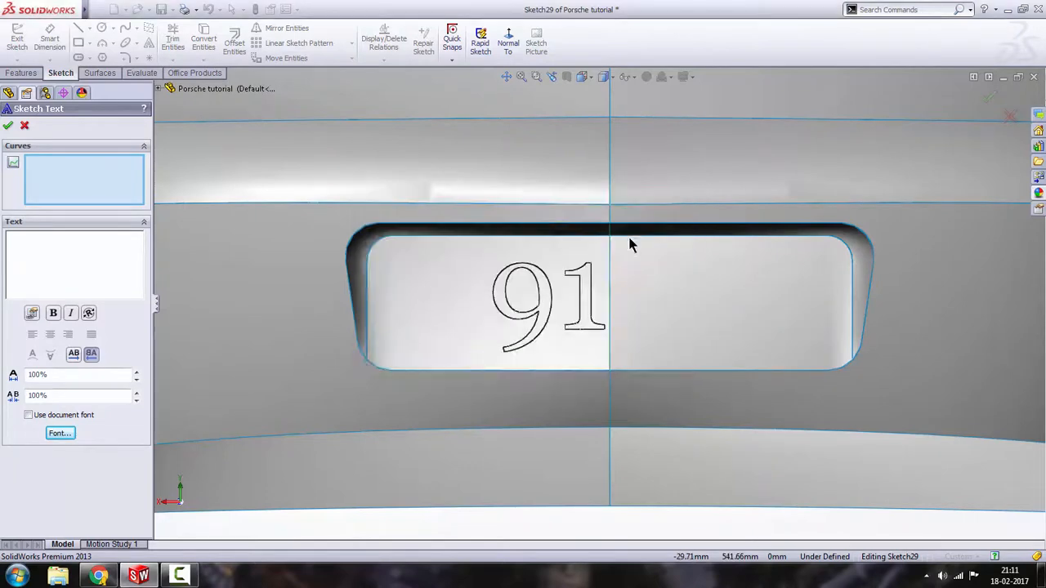
Step: Set the sketch text's font to Georgia in the Regular style
left_click(64, 435)
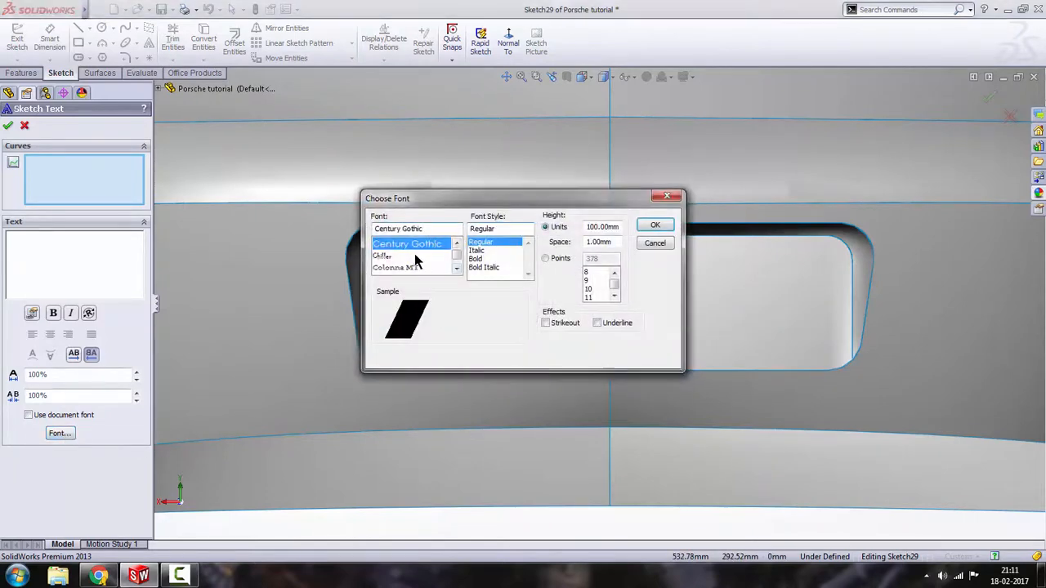
left_click(457, 271)
left_click(457, 271)
left_click(457, 271)
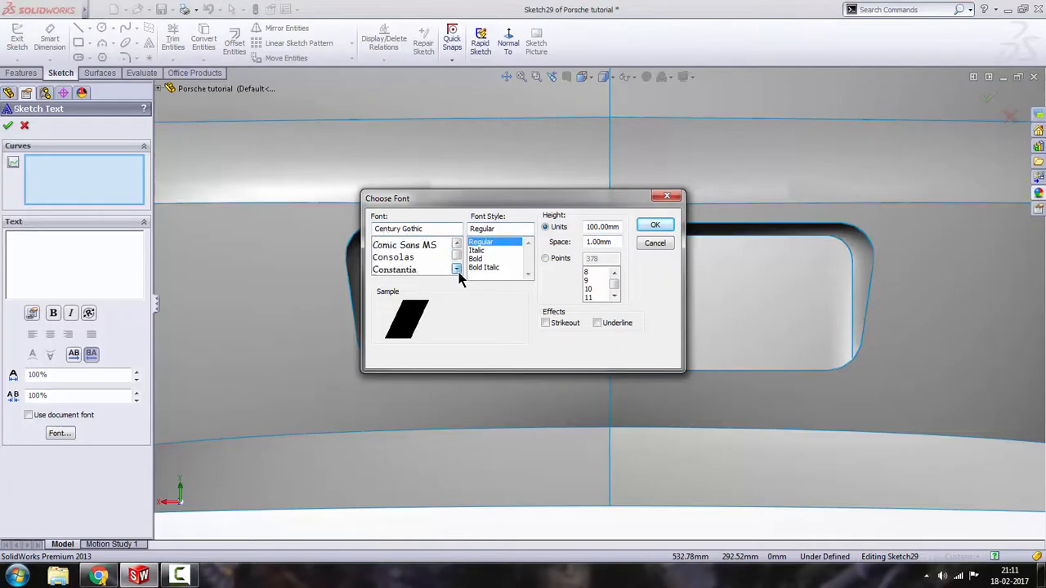
left_click(458, 271)
left_click(457, 270)
left_click(457, 270)
left_click(457, 270)
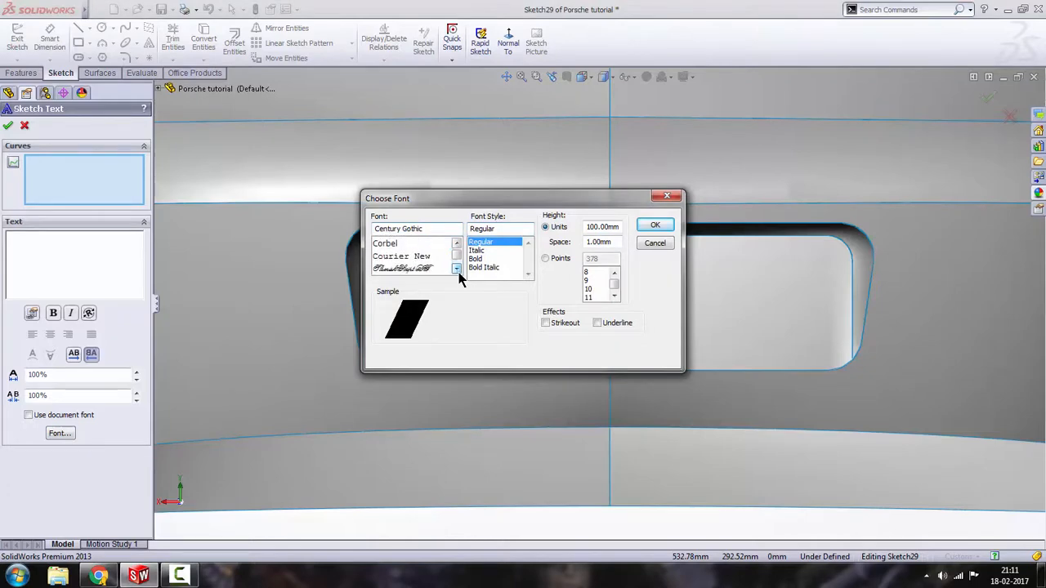
left_click(457, 269)
left_click(457, 269)
left_click(456, 270)
left_click(456, 270)
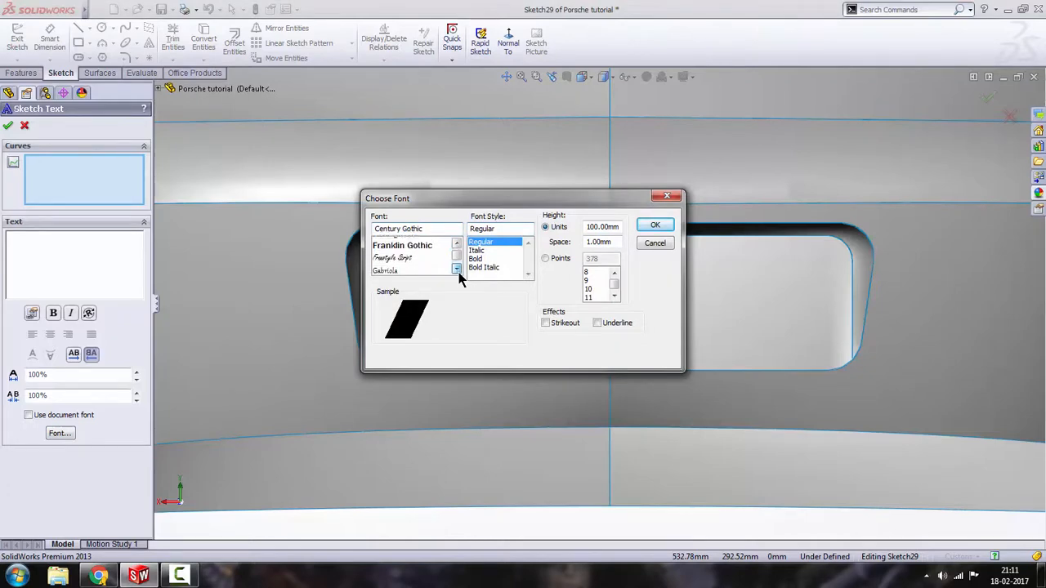
left_click(457, 270)
left_click(456, 270)
left_click(457, 270)
left_click(457, 270)
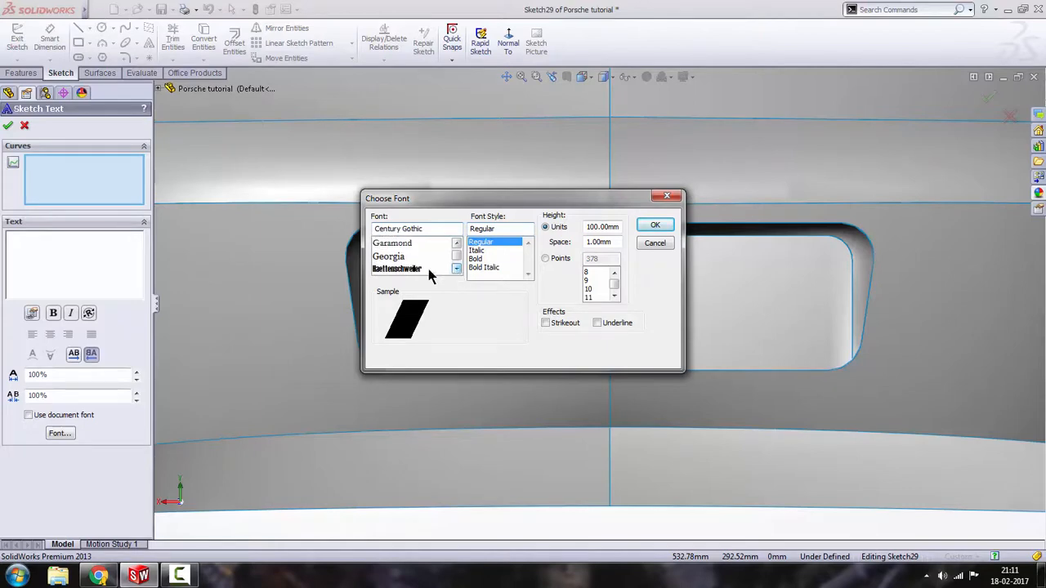
left_click(396, 258)
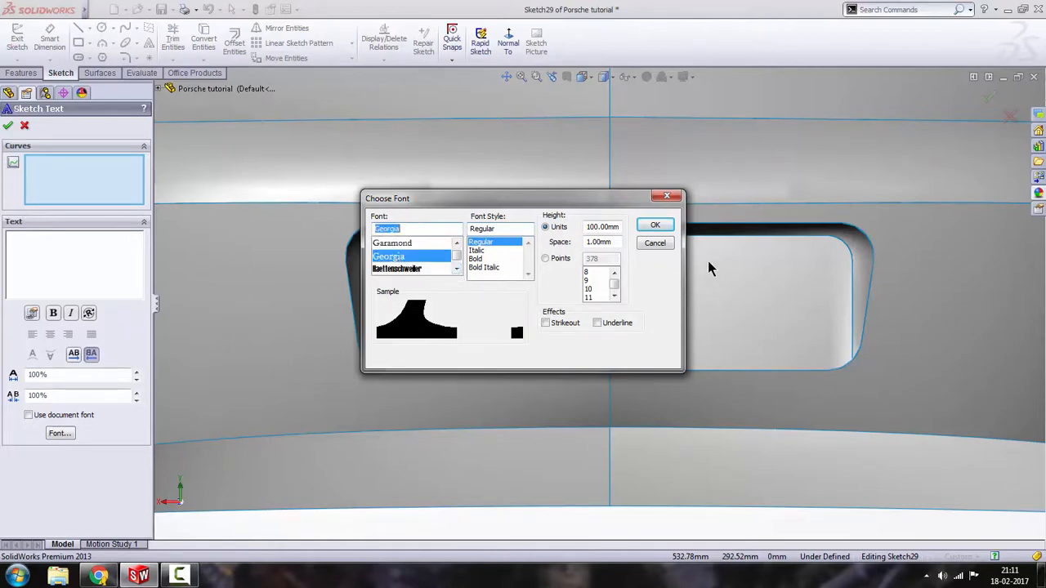
left_click(655, 226)
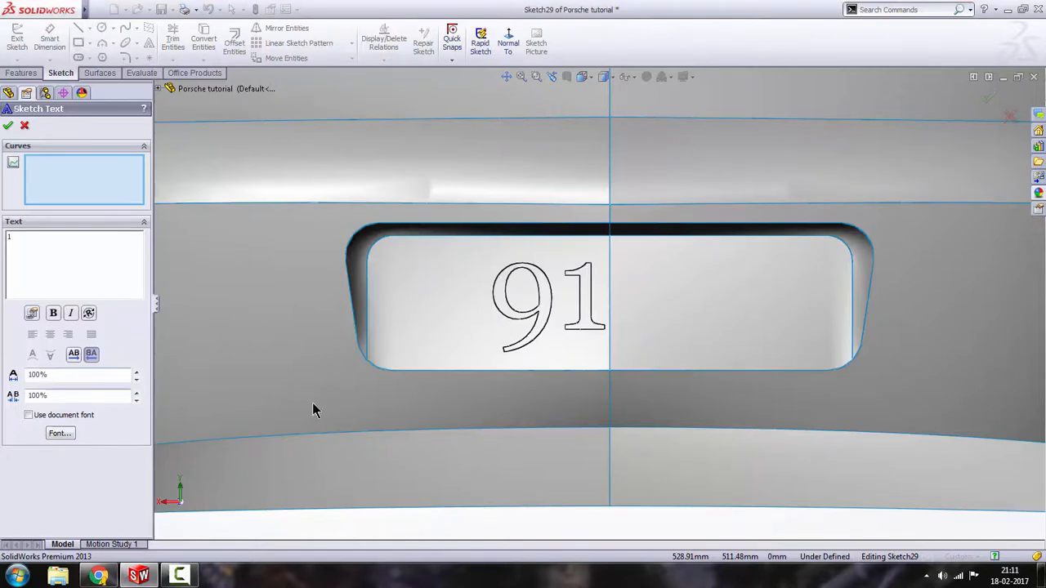
Step: Enter the sketch text 1, place it in the right half of the number plate recess beside the 91, and exit the sketch
left_click(633, 335)
left_click(619, 336)
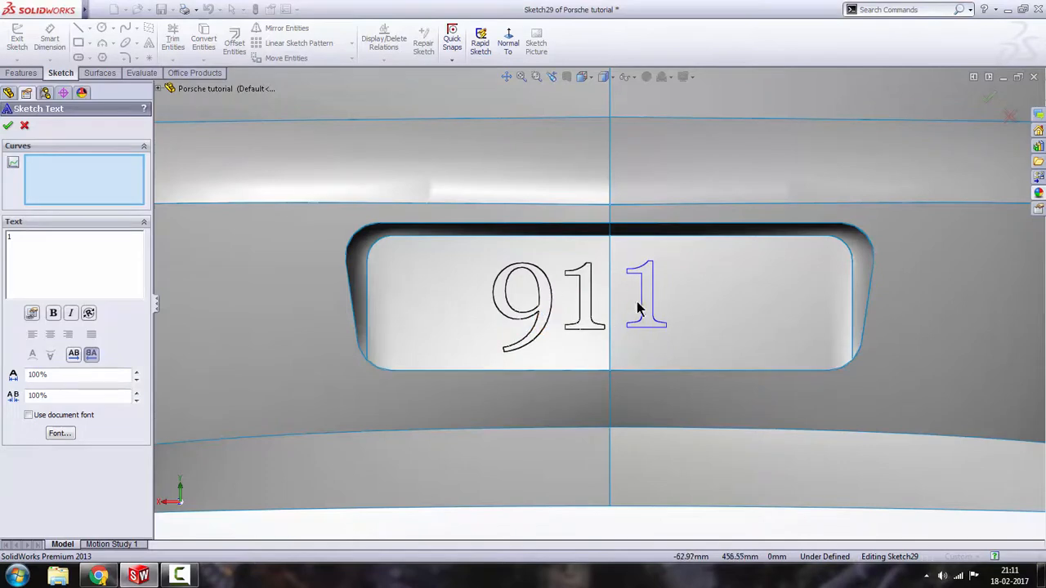
scroll(455, 332, "up", 3)
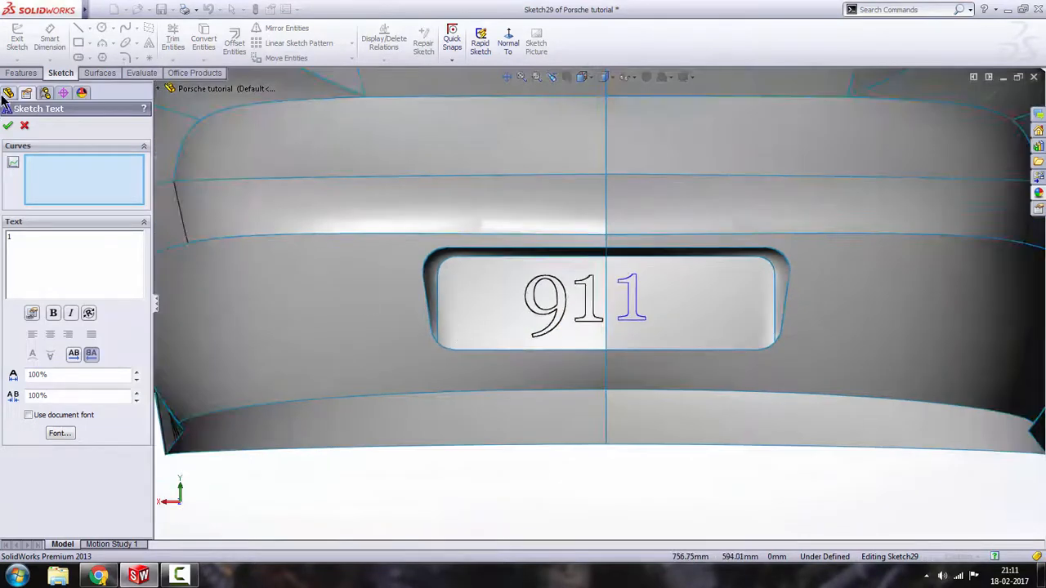
left_click(9, 126)
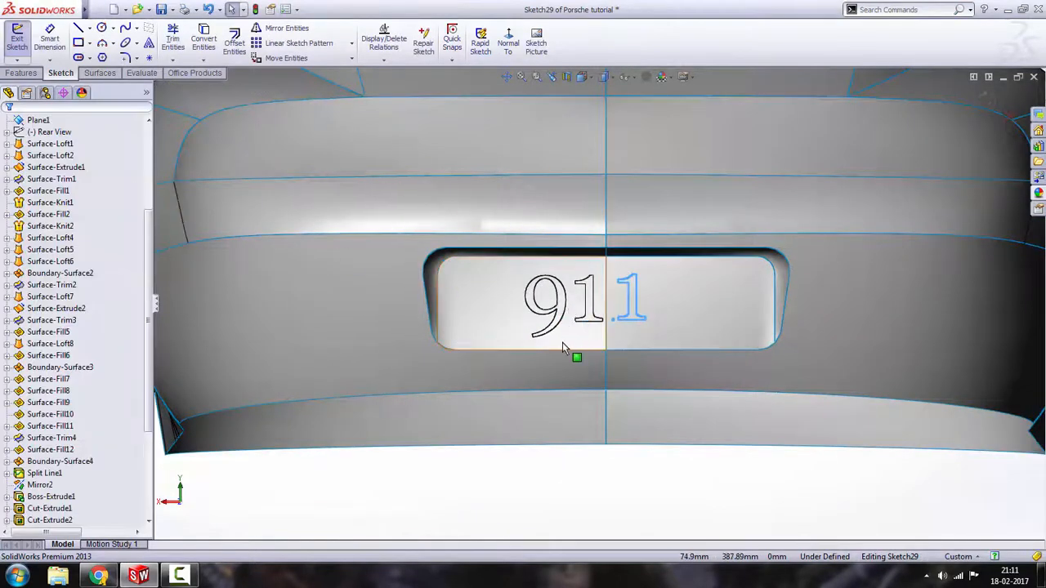
scroll(572, 353, "up", 3)
middle_click_drag(482, 422, 619, 395)
scroll(764, 323, "up", 5)
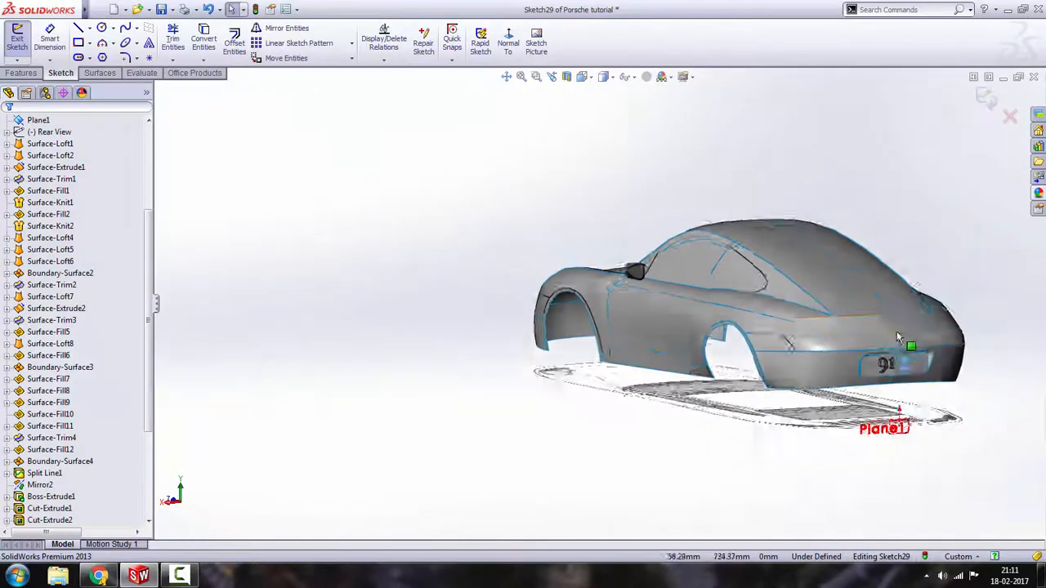
scroll(896, 337, "down", 4)
scroll(889, 364, "down", 2)
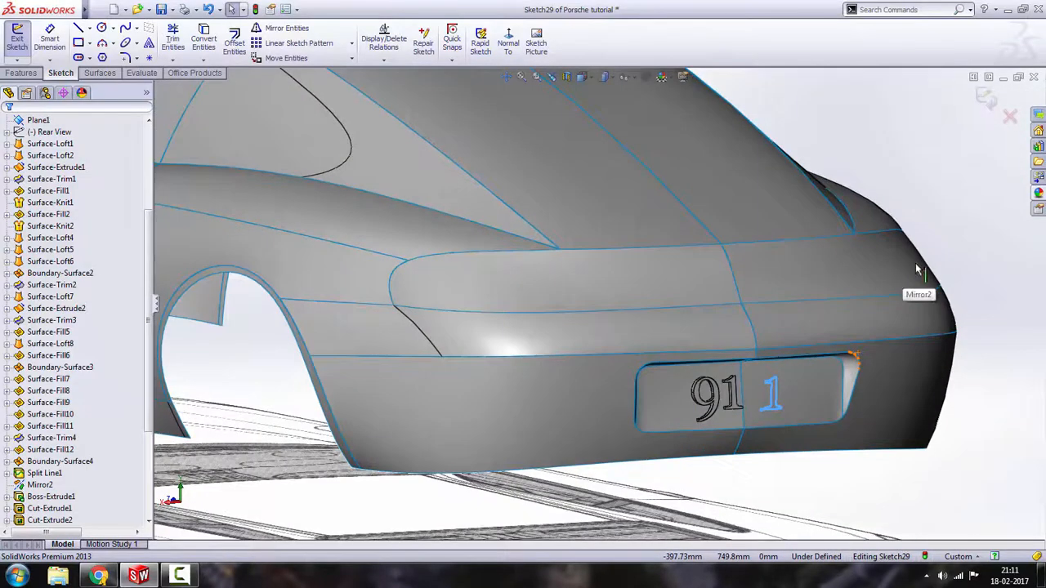
left_click(985, 98)
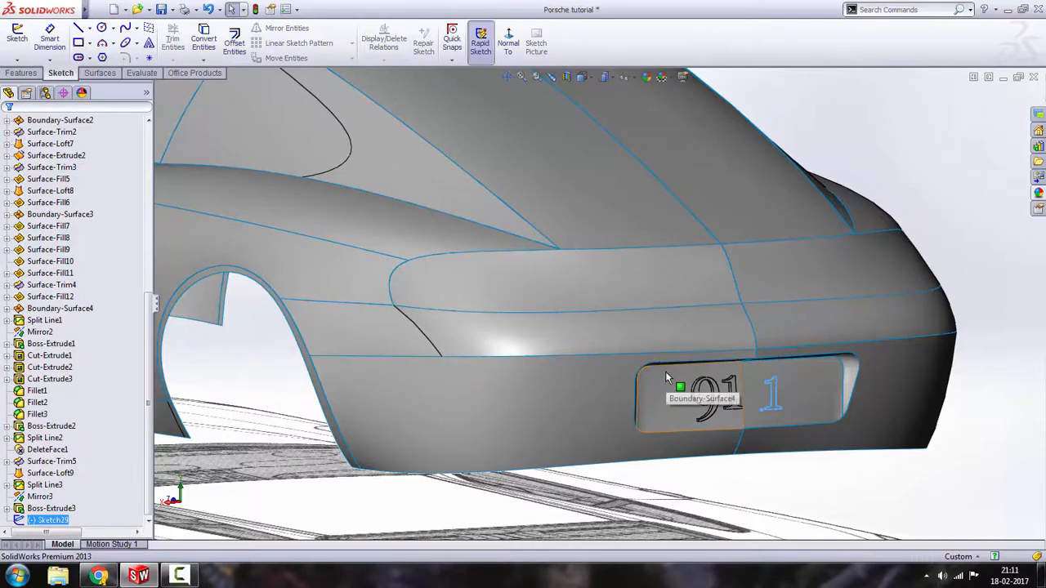
Step: Start an extruded boss from the 1 sketch, beginning at the right half of the number plate recess's back surface
left_click(22, 73)
left_click(22, 39)
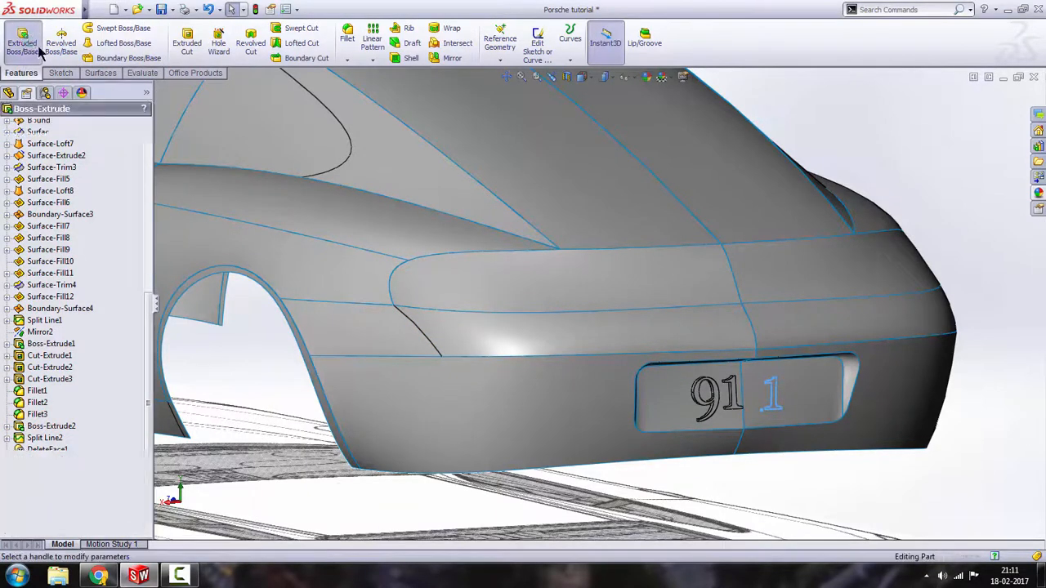
left_click(82, 163)
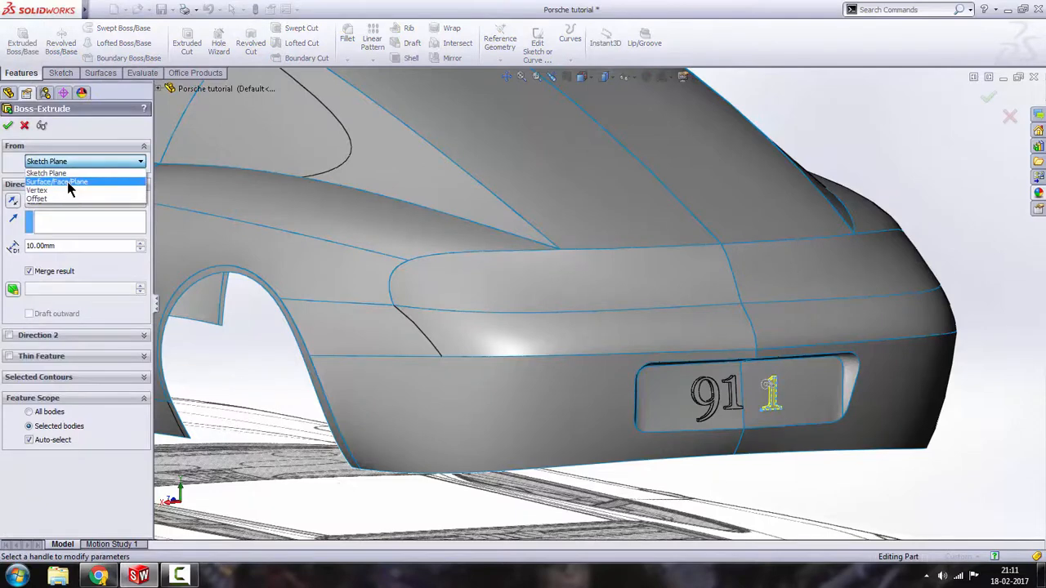
left_click(70, 181)
scroll(790, 391, "up", 3)
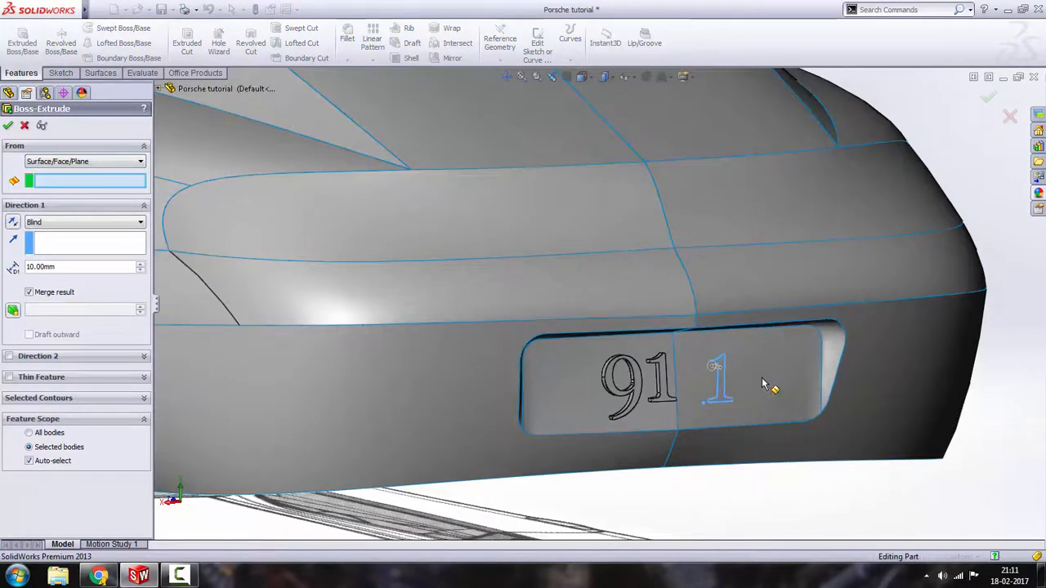
left_click(765, 407)
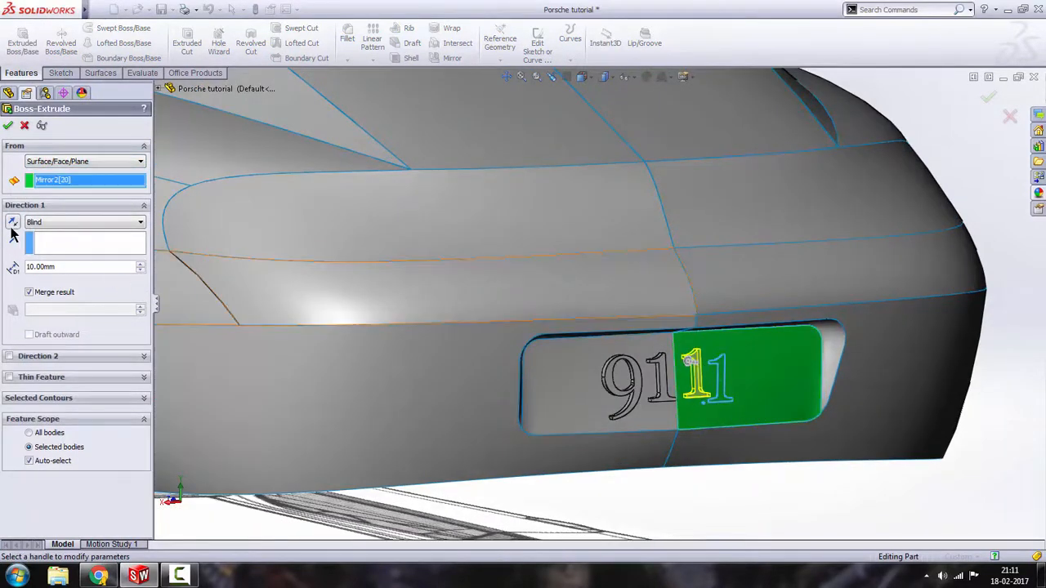
Step: Reverse the 1 extrusion to point outward from the recess, turn off merging the result, and finish it with a 10 mm blind depth
scroll(686, 365, "up", 2)
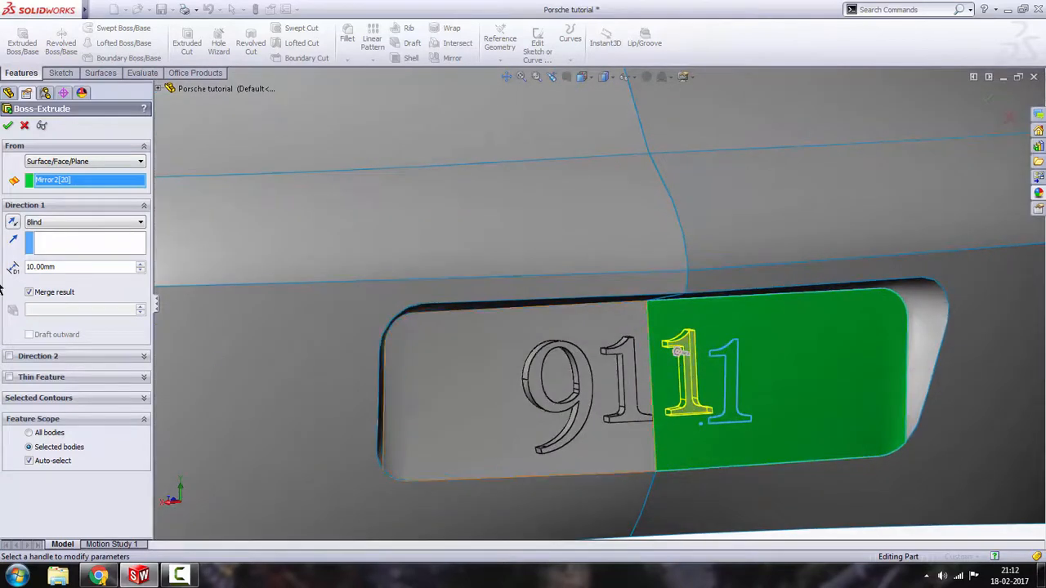
left_click(13, 222)
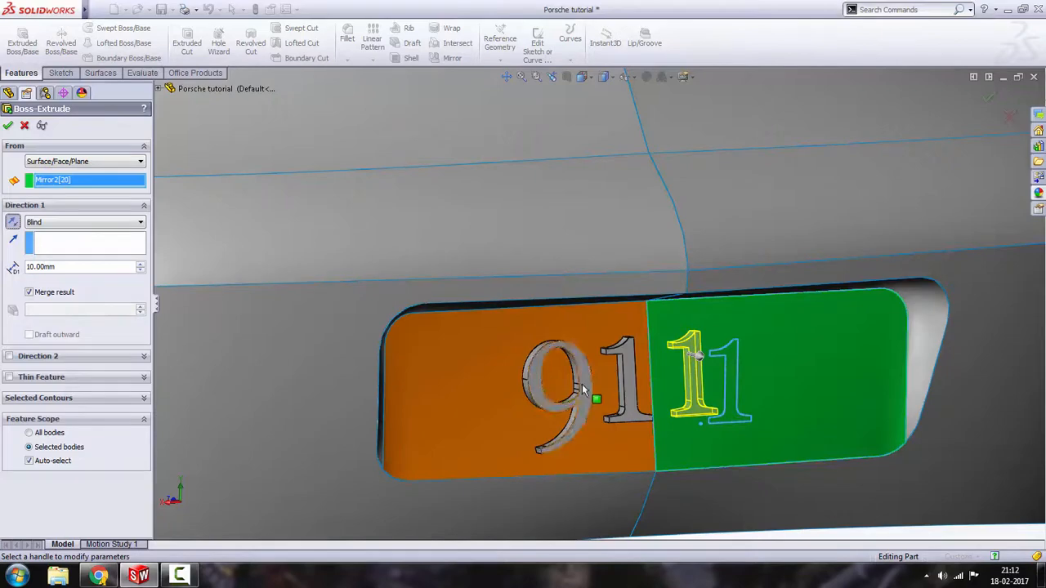
middle_click_drag(589, 398, 232, 343)
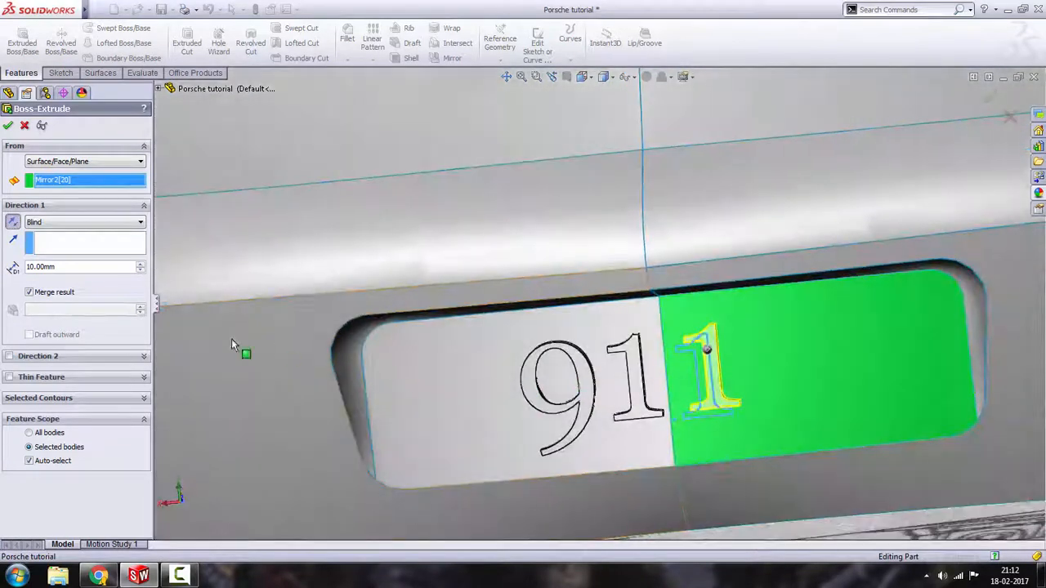
left_click(30, 292)
middle_click_drag(625, 382, 705, 397)
mouse_move(705, 356)
middle_mouse_down()
mouse_move(602, 436)
mouse_move(707, 330)
mouse_move(690, 351)
middle_mouse_up()
middle_click_drag(601, 353, 575, 397)
left_click(8, 125)
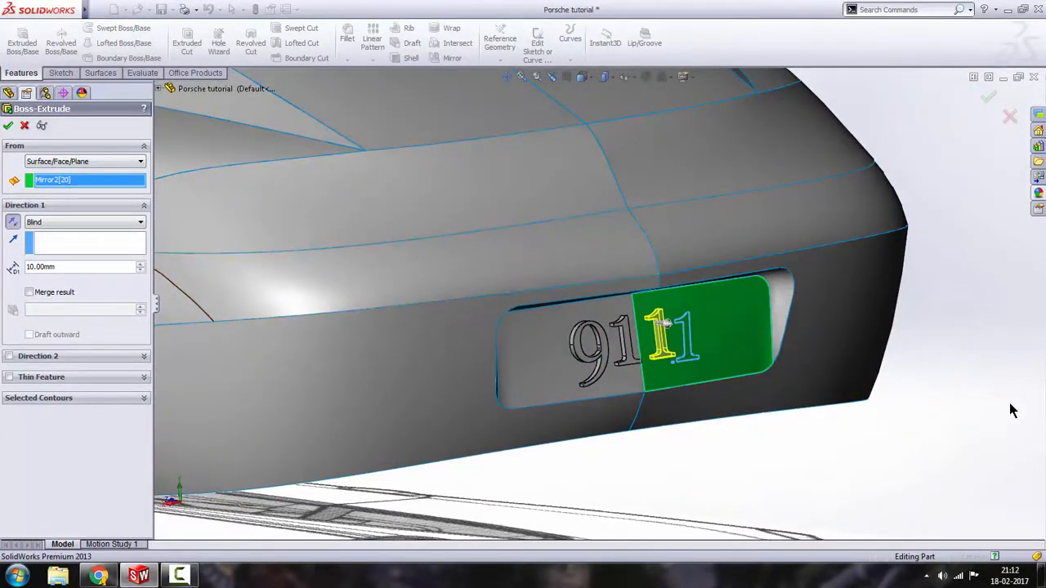
left_click(980, 394)
Step: Examine the raised 911 lettering in the number plate recess and the body around it from several angles
scroll(842, 373, "up", 4)
middle_click_drag(616, 291, 579, 299)
scroll(598, 299, "up", 3)
scroll(516, 282, "down", 3)
middle_click_drag(515, 280, 511, 250)
scroll(663, 313, "up", 2)
left_click(889, 374)
scroll(529, 318, "up", 1)
middle_click_drag(528, 317, 570, 355)
scroll(429, 301, "down", 1)
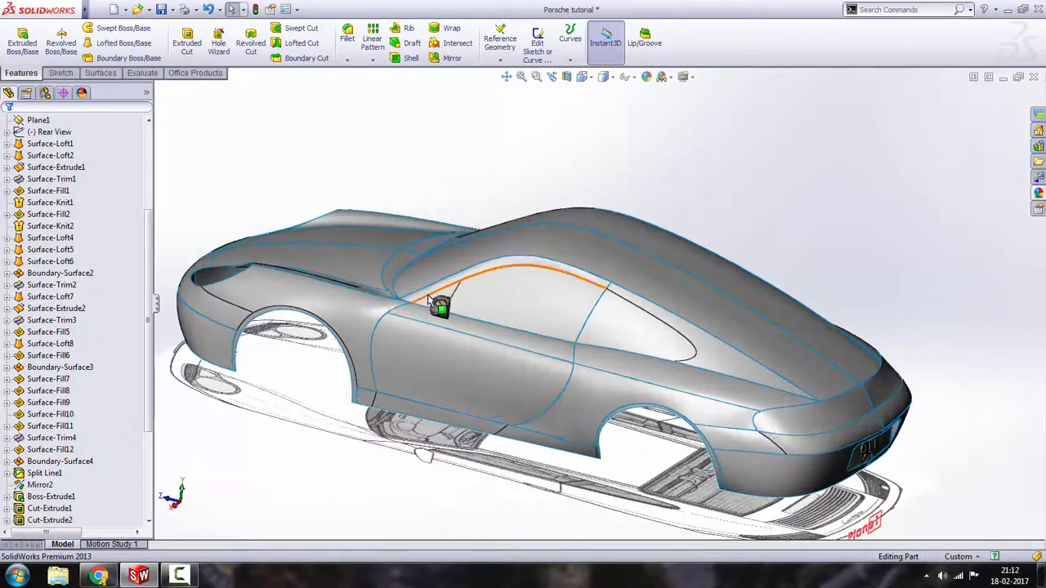
mouse_move(431, 299)
middle_mouse_down()
mouse_move(437, 384)
mouse_move(429, 284)
mouse_move(433, 292)
middle_mouse_up()
scroll(704, 406, "down", 3)
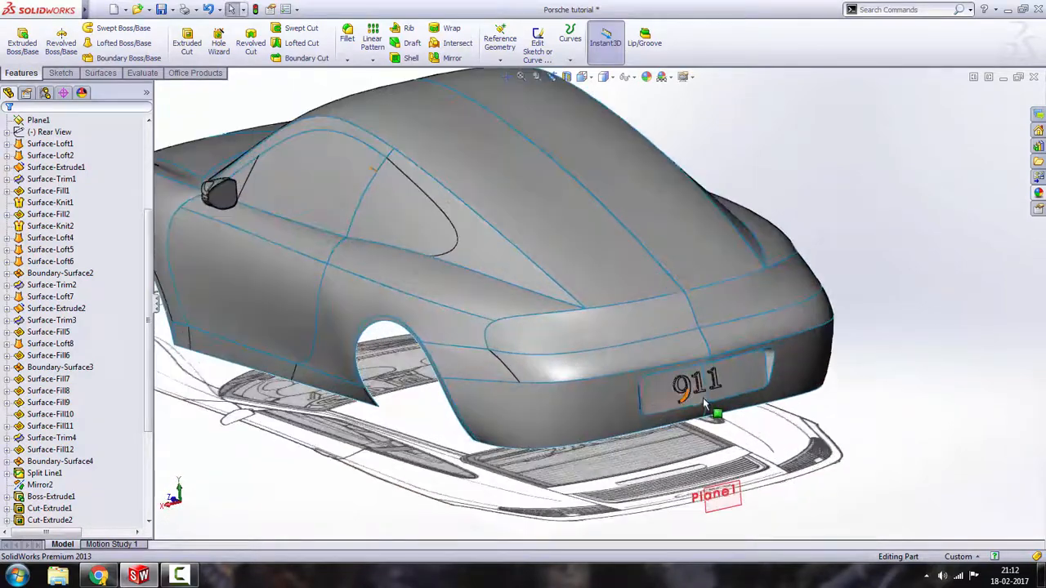
scroll(704, 406, "up", 3)
scroll(666, 370, "down", 2)
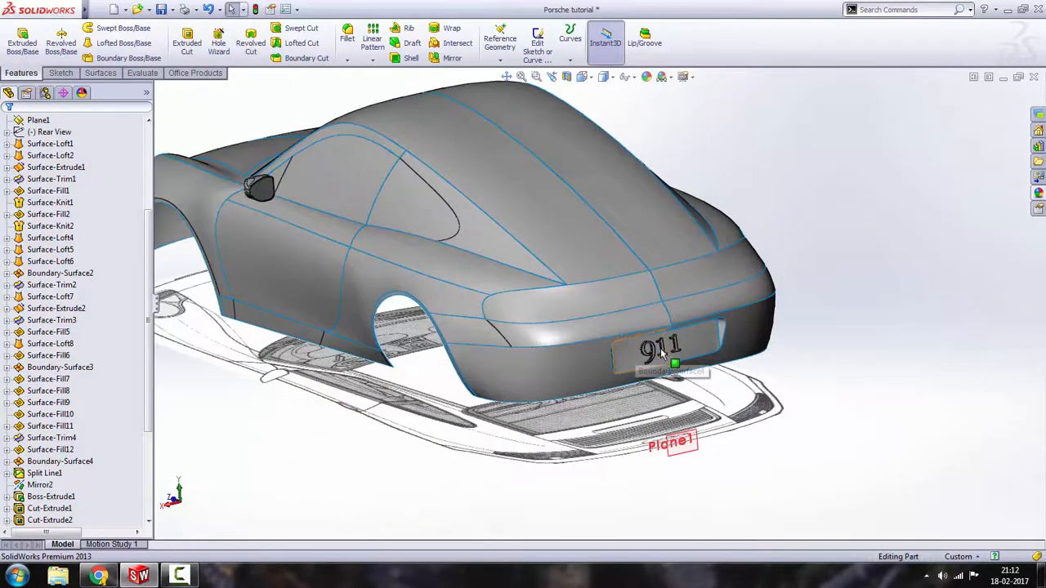
Step: Save the Porsche tutorial part
scroll(662, 352, "up", 3)
middle_click_drag(437, 233, 407, 250)
scroll(407, 251, "up", 3)
scroll(407, 251, "down", 2)
left_click(162, 10)
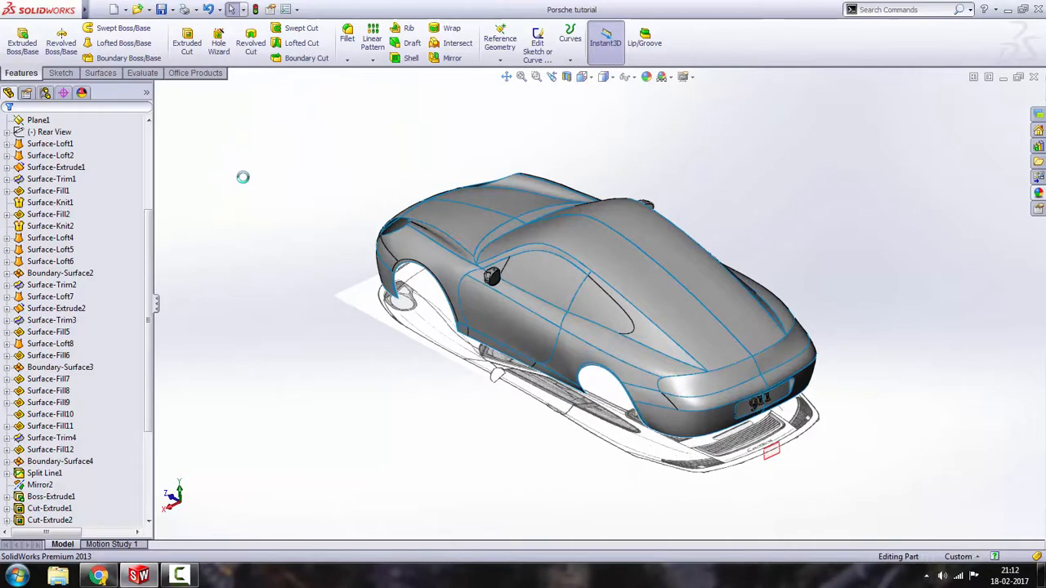
Step: Examine the front of the car body, including the headlight opening, hood and side surfaces
middle_click_drag(293, 235, 333, 252)
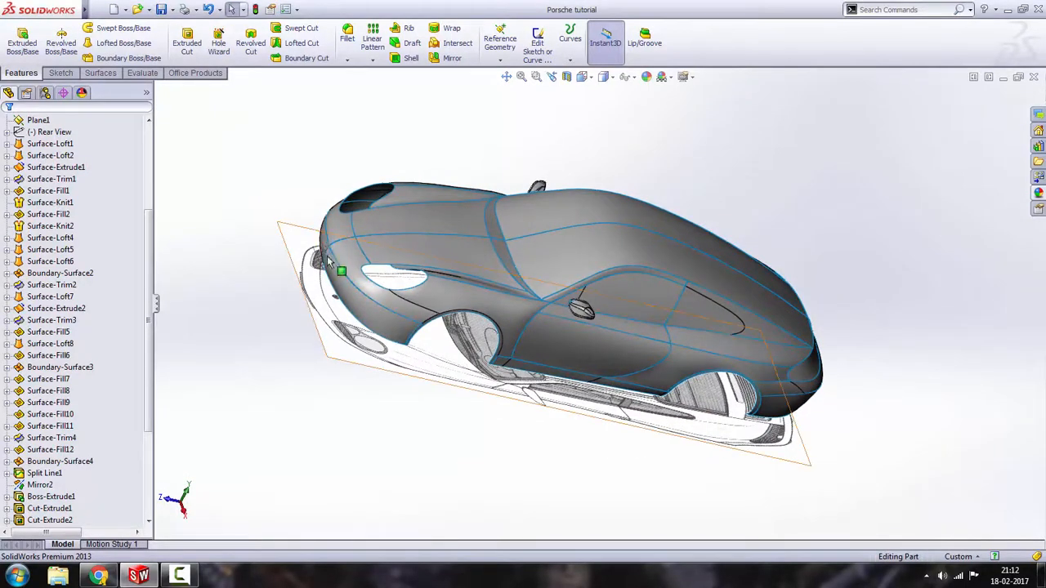
middle_click_drag(602, 338, 466, 347)
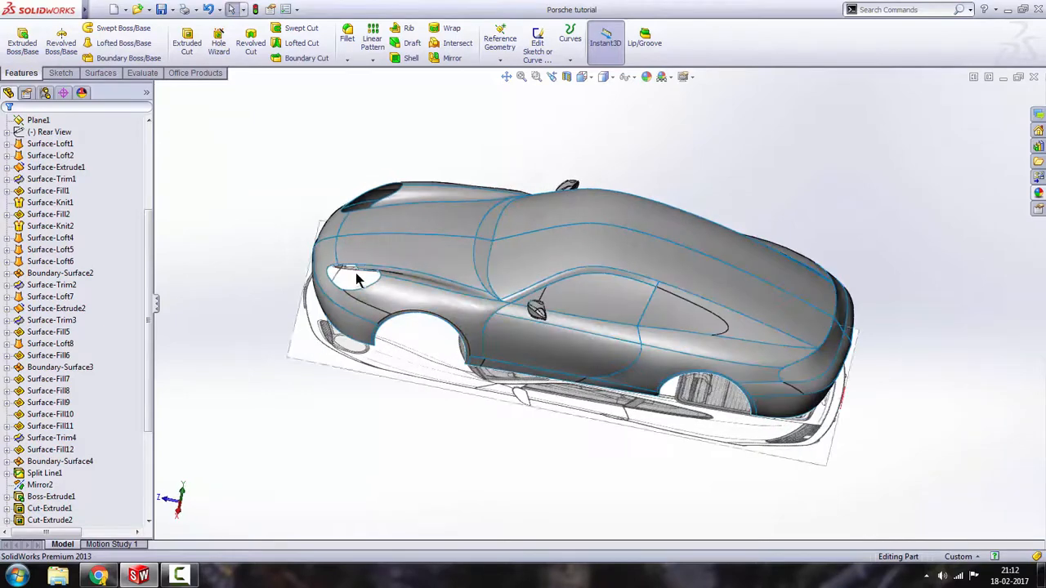
scroll(365, 277, "down", 2)
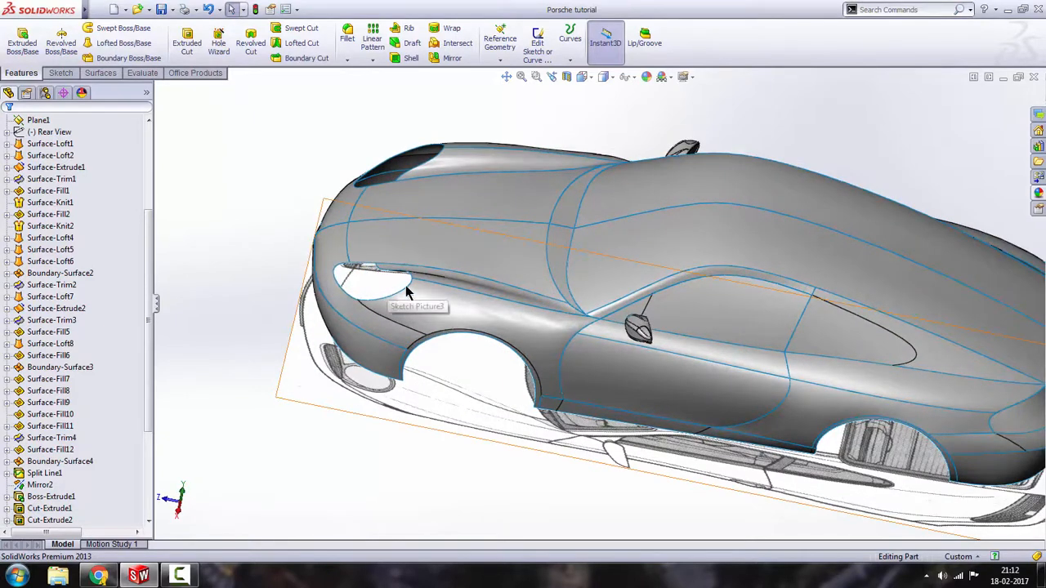
scroll(621, 262, "up", 2)
middle_click_drag(621, 261, 604, 284)
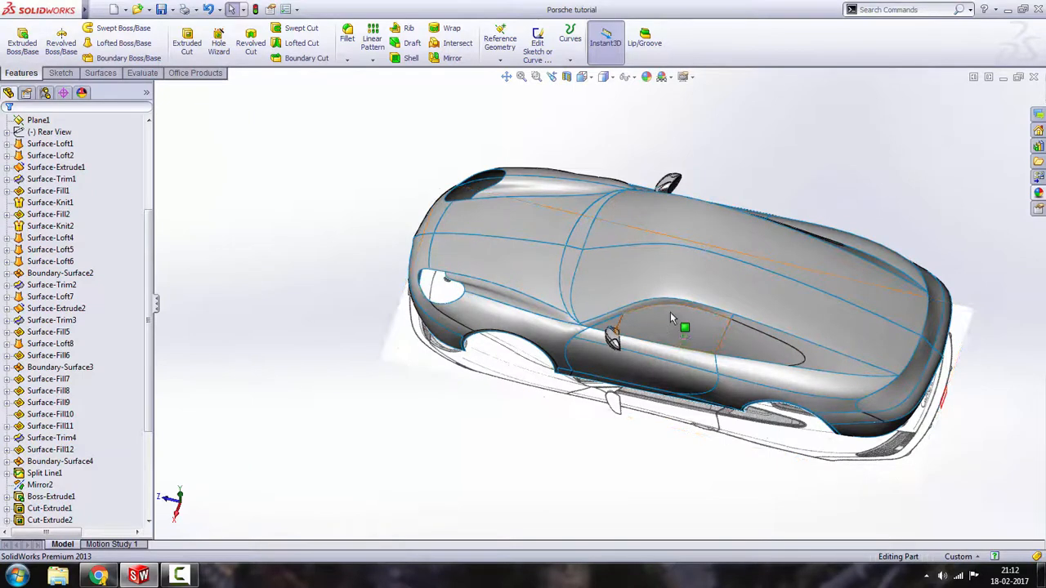
middle_click_drag(669, 312, 660, 257)
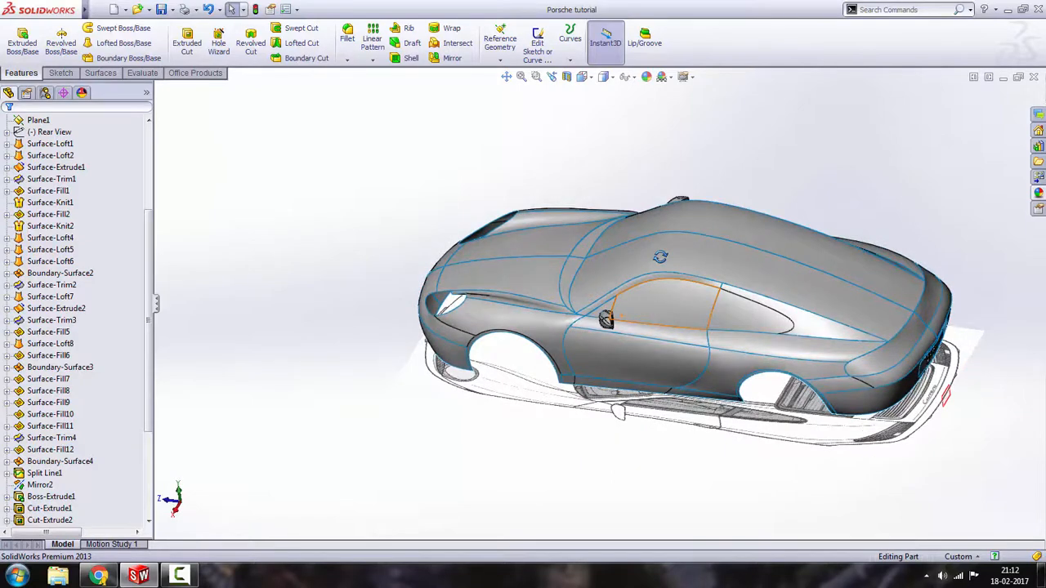
middle_click_drag(691, 292, 655, 270)
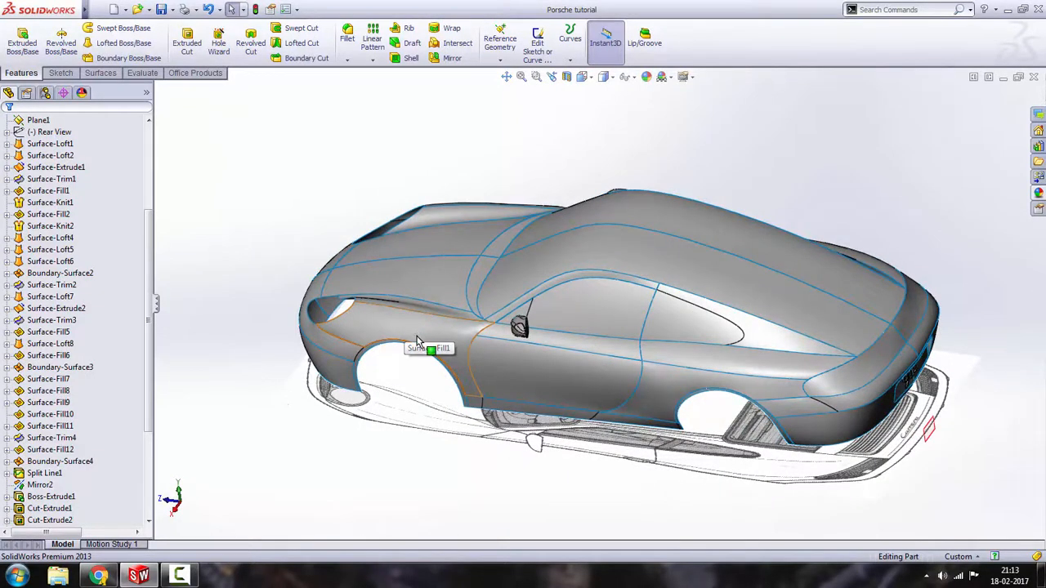